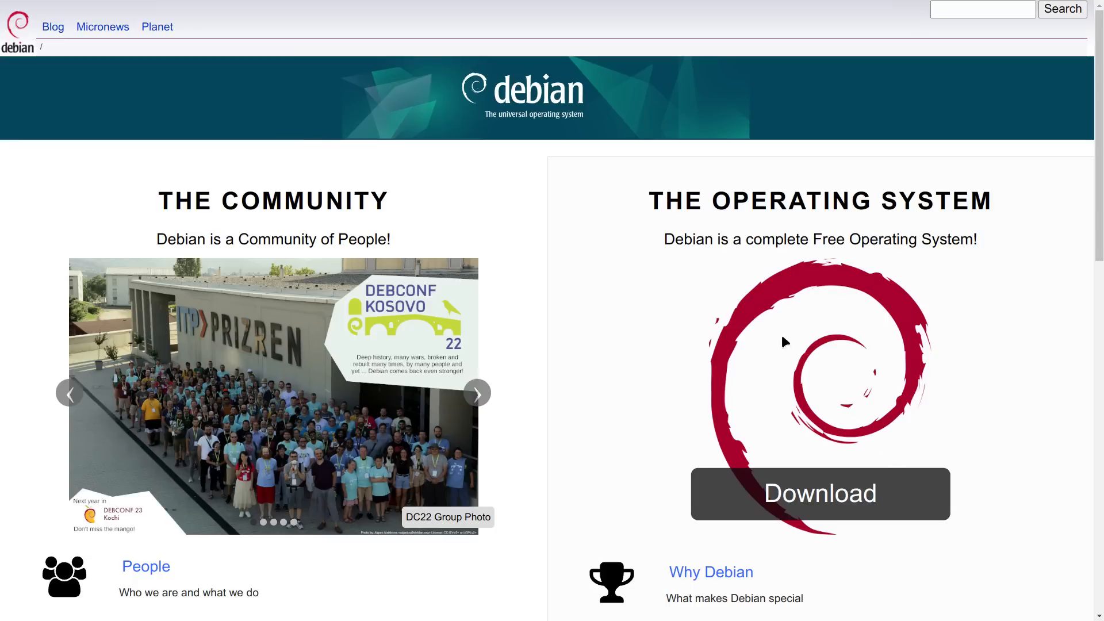
Step: Download debian-12.0.0-amd64-netinst.iso from the Debian site's download page and display the full download list
{"action": "left_click", "coordinate": [805, 495]}
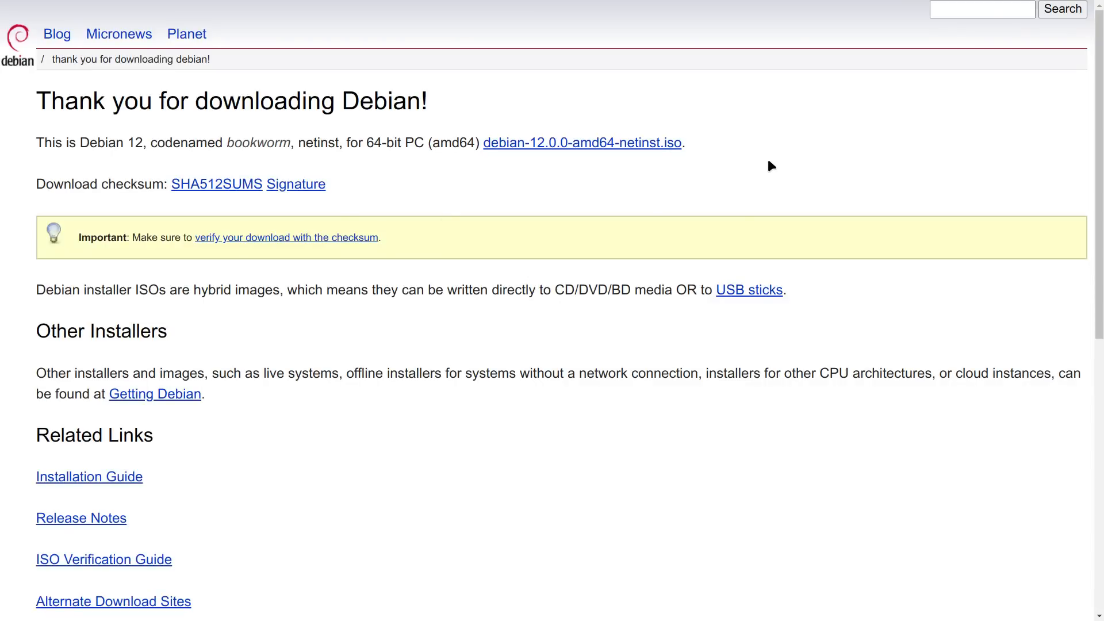
{"action": "key", "text": "ctrl+plus"}
{"action": "key", "text": "ctrl+plus"}
{"action": "key", "text": "ctrl+plus"}
{"action": "key", "text": "ctrl+plus"}
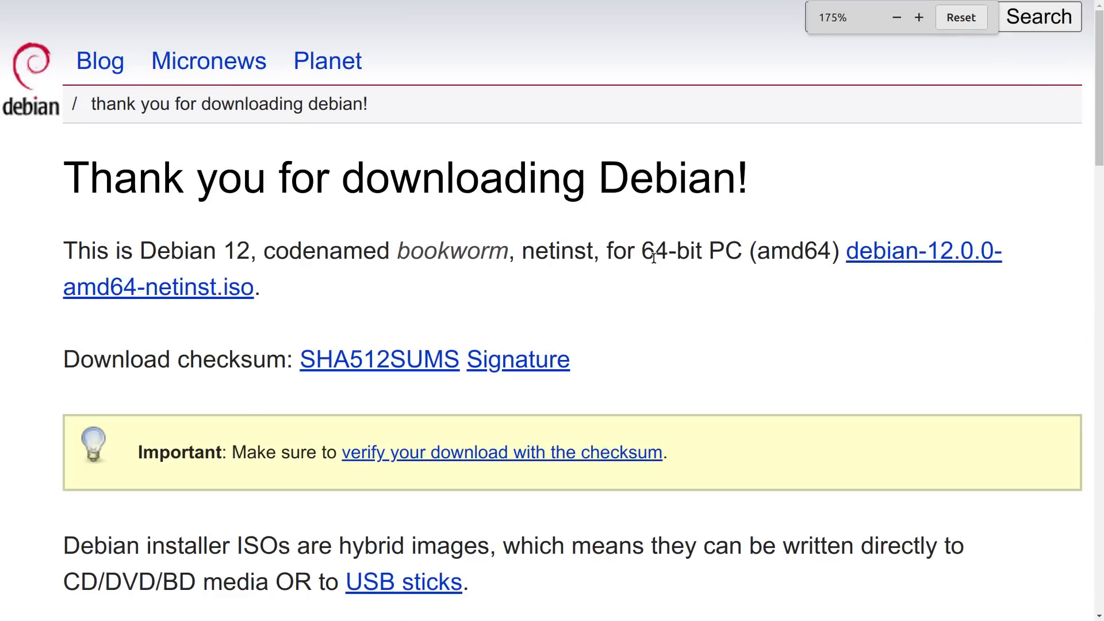
{"action": "scroll", "coordinate": [560, 285], "scroll_direction": "down", "scroll_amount": 2}
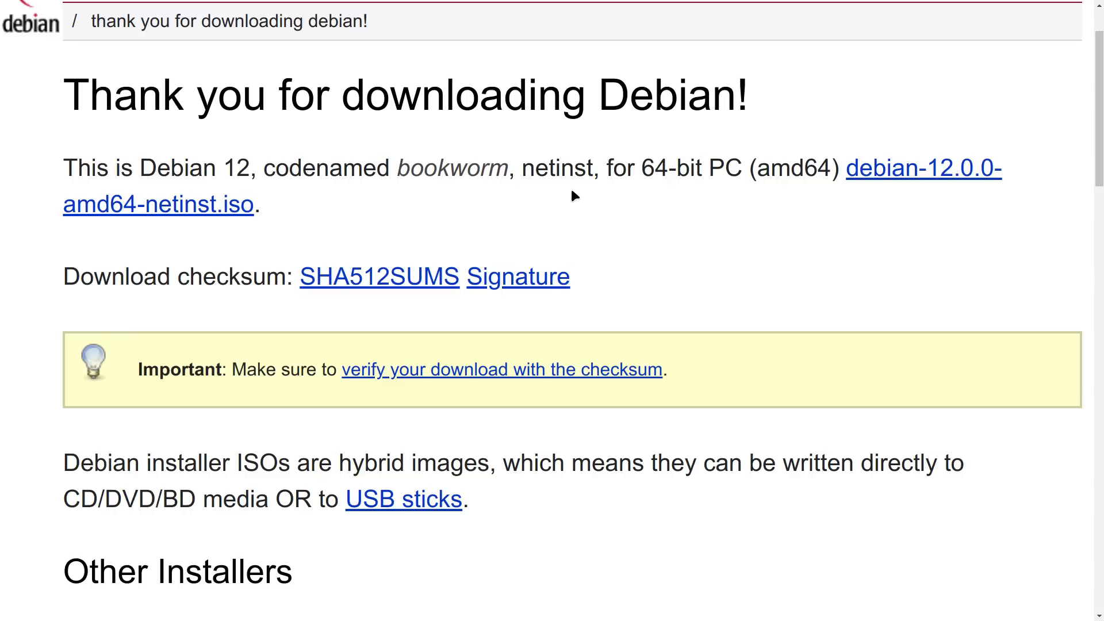
{"action": "scroll", "coordinate": [573, 195], "scroll_direction": "down", "scroll_amount": 7}
{"action": "scroll", "coordinate": [573, 213], "scroll_direction": "down", "scroll_amount": 5}
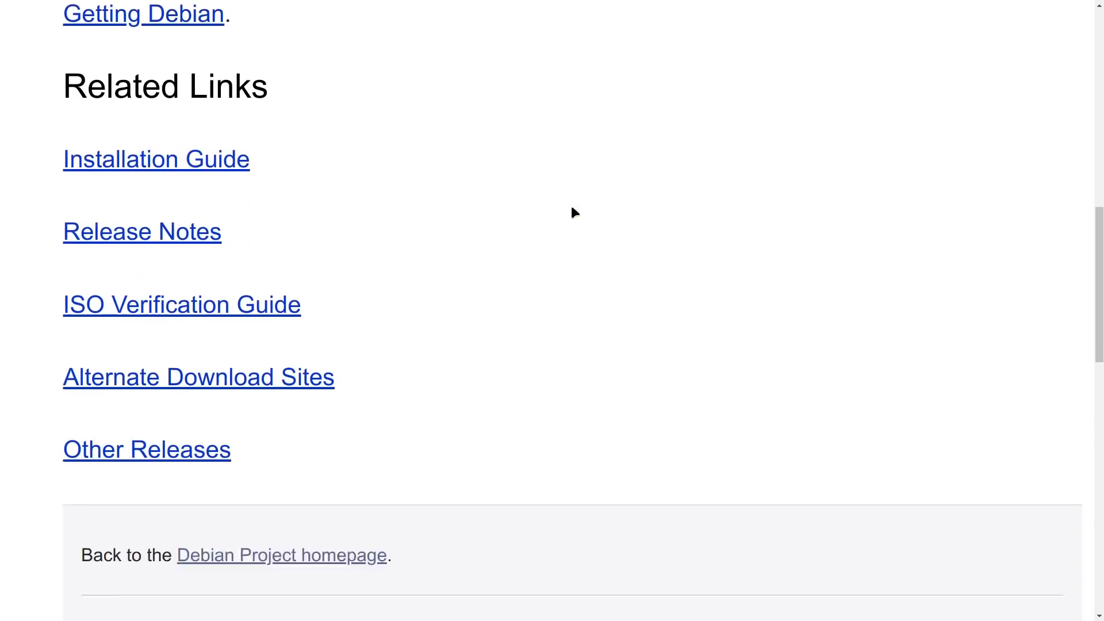
{"action": "scroll", "coordinate": [574, 212], "scroll_direction": "up", "scroll_amount": 12}
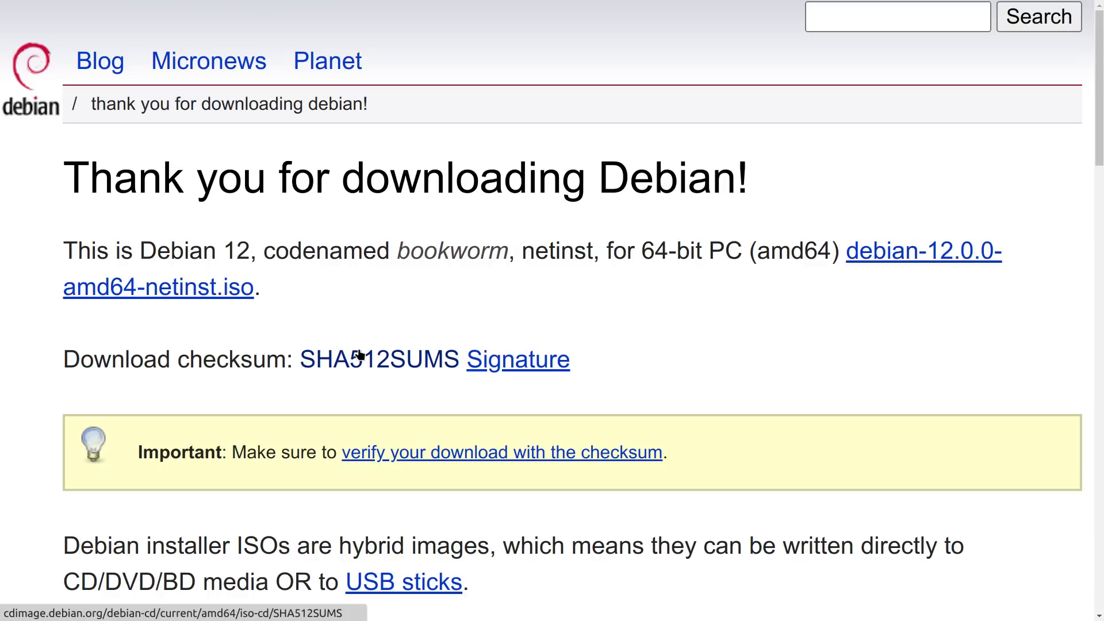
{"action": "left_click", "coordinate": [204, 288]}
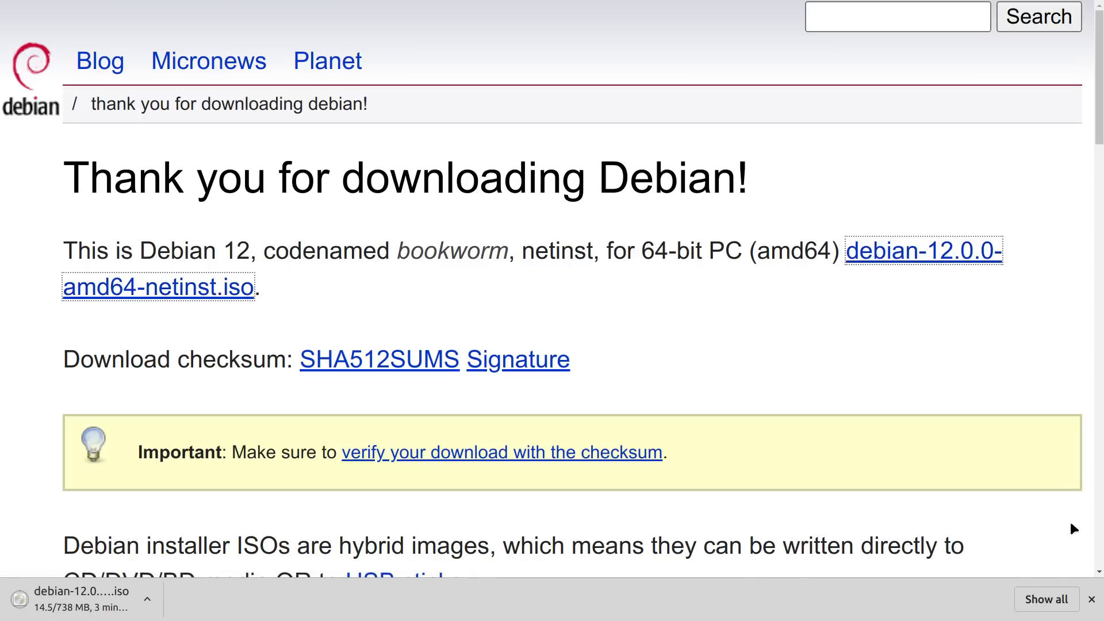
{"action": "left_click", "coordinate": [1045, 600]}
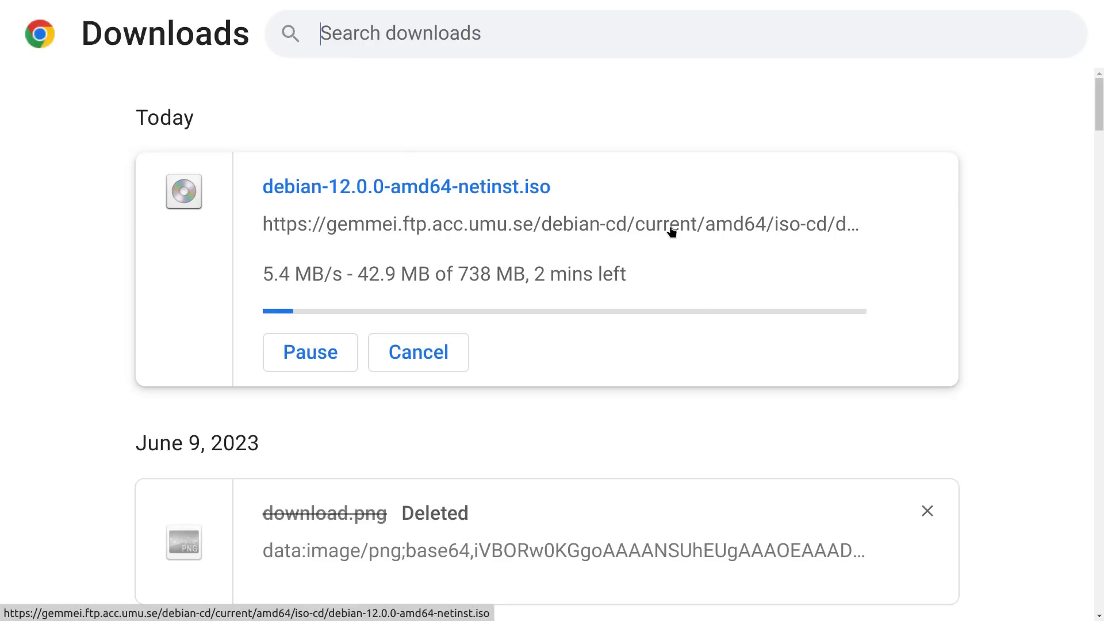
Step: Switch to VirtualBox and start a new virtual machine named Debian, keeping the suggested folder and leaving the ISO image unselected
{"action": "key", "text": "super"}
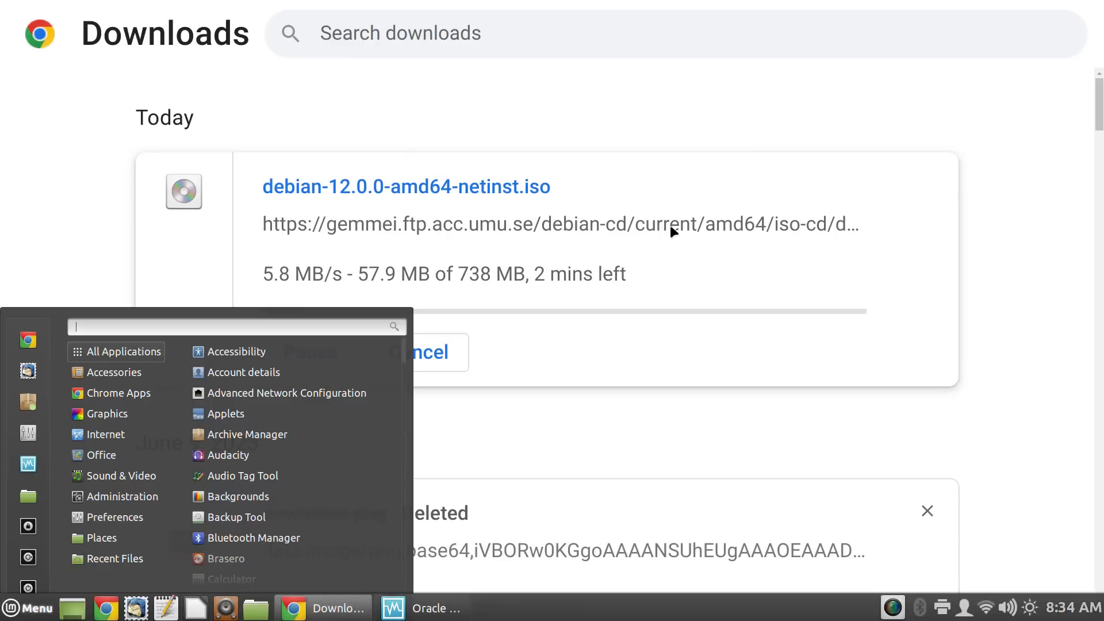
{"action": "left_click", "coordinate": [28, 461]}
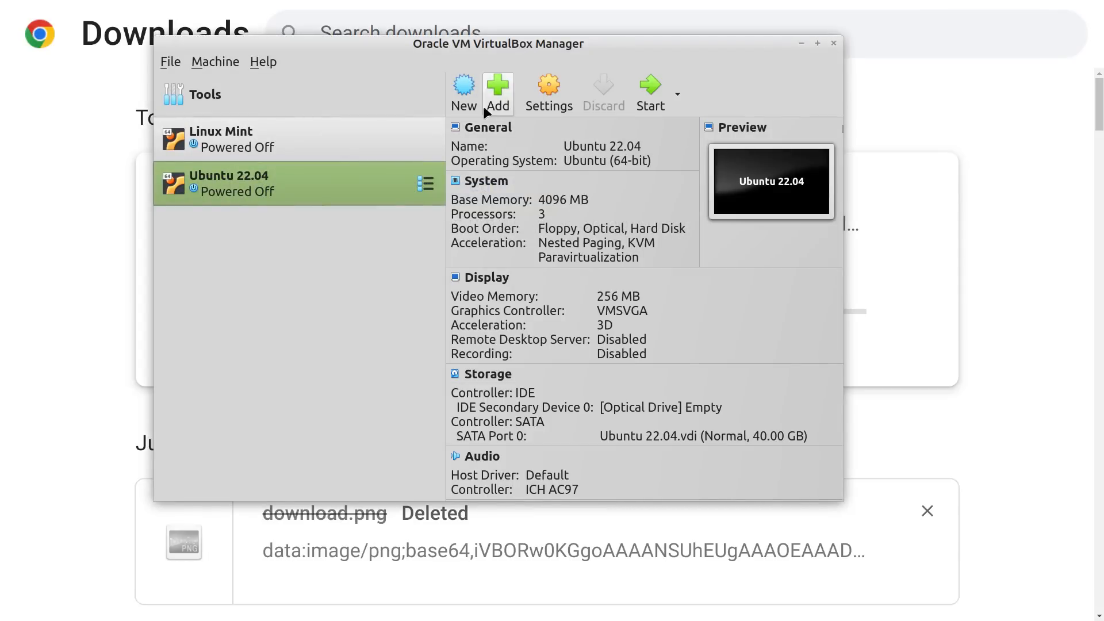
{"action": "left_click", "coordinate": [463, 89]}
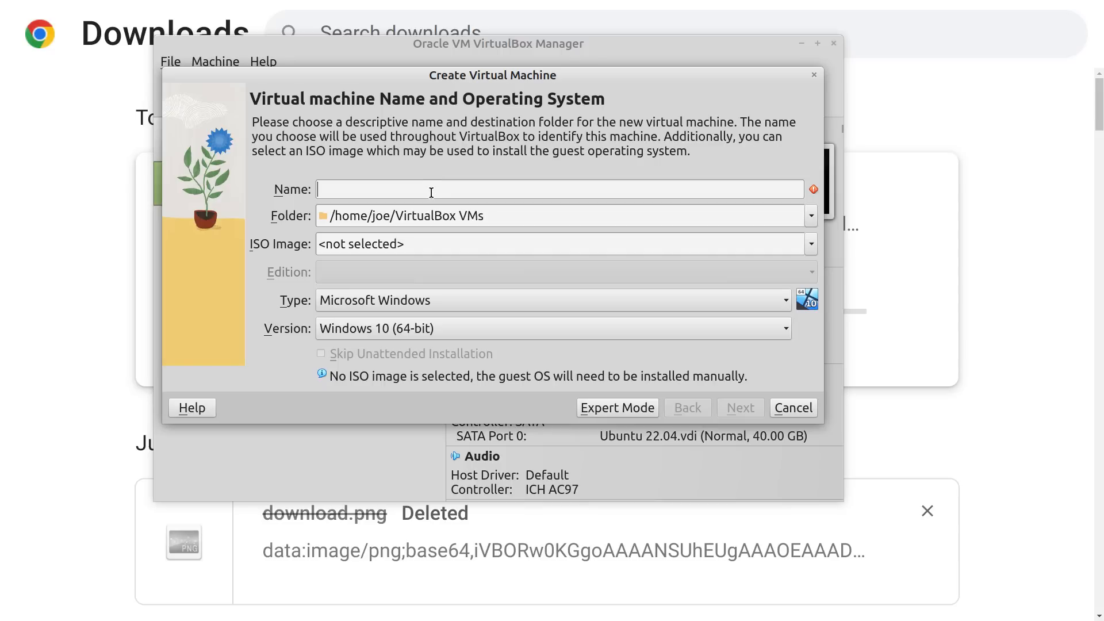
{"action": "type", "text": "Debian"}
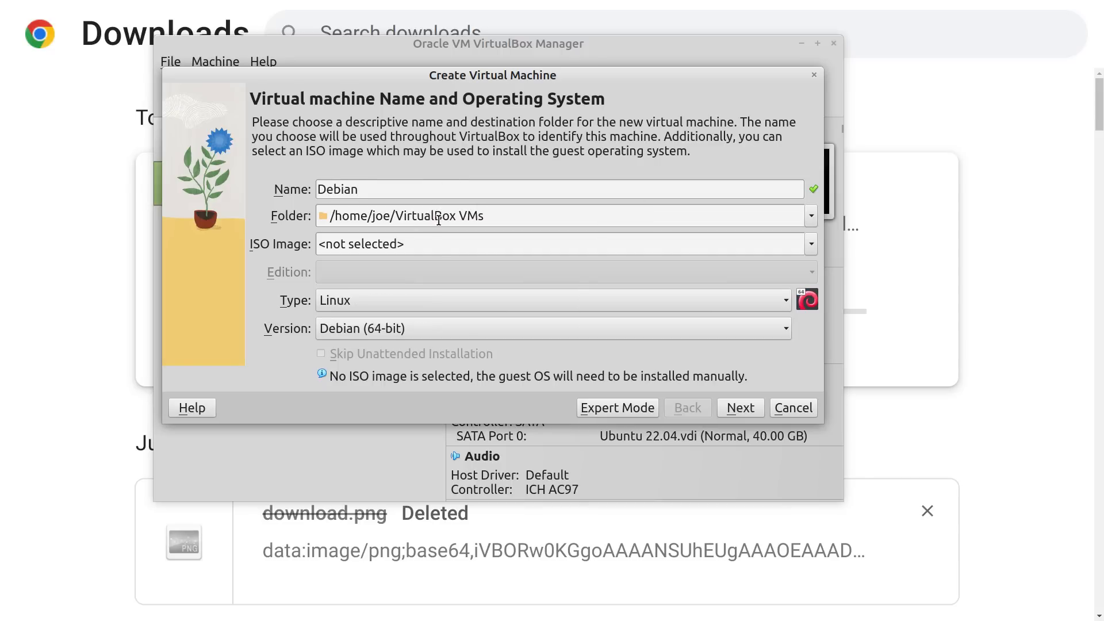
{"action": "left_click", "coordinate": [733, 409]}
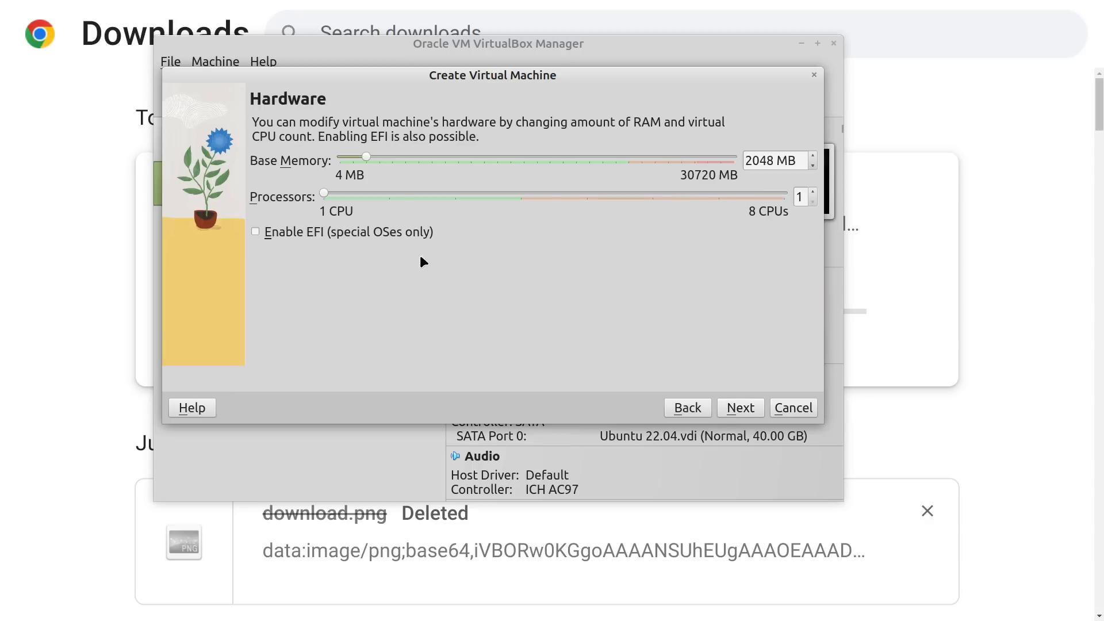
Step: Give the new virtual machine 4096 MB of base memory and 3 processors
{"action": "double_click", "coordinate": [758, 161]}
{"action": "type", "text": "40"}
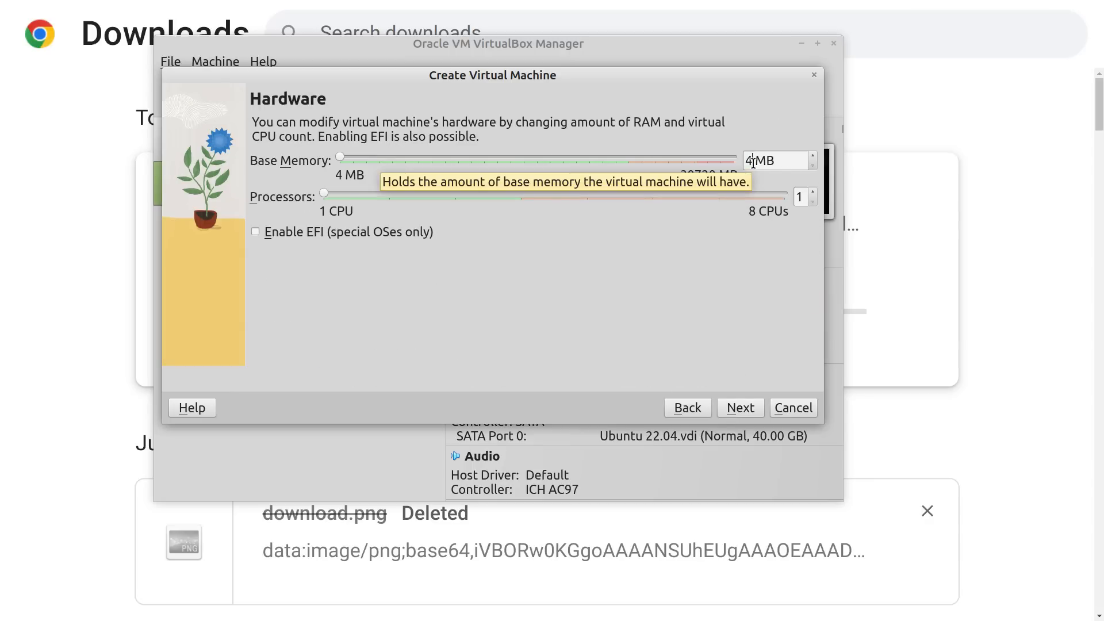
{"action": "type", "text": "96"}
{"action": "double_click", "coordinate": [801, 197]}
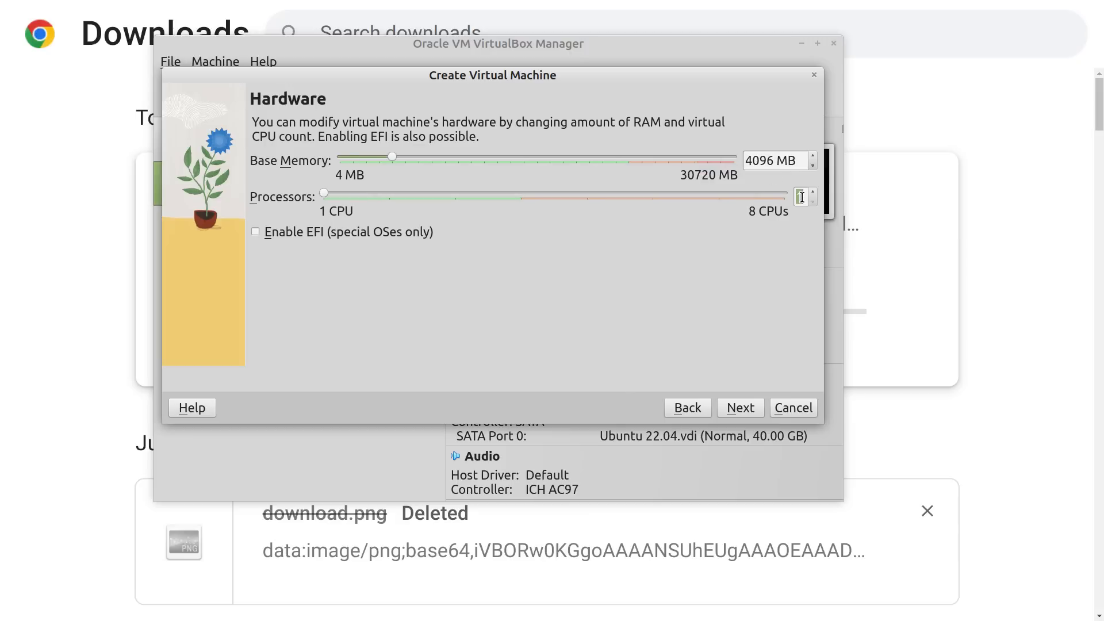
{"action": "type", "text": "3"}
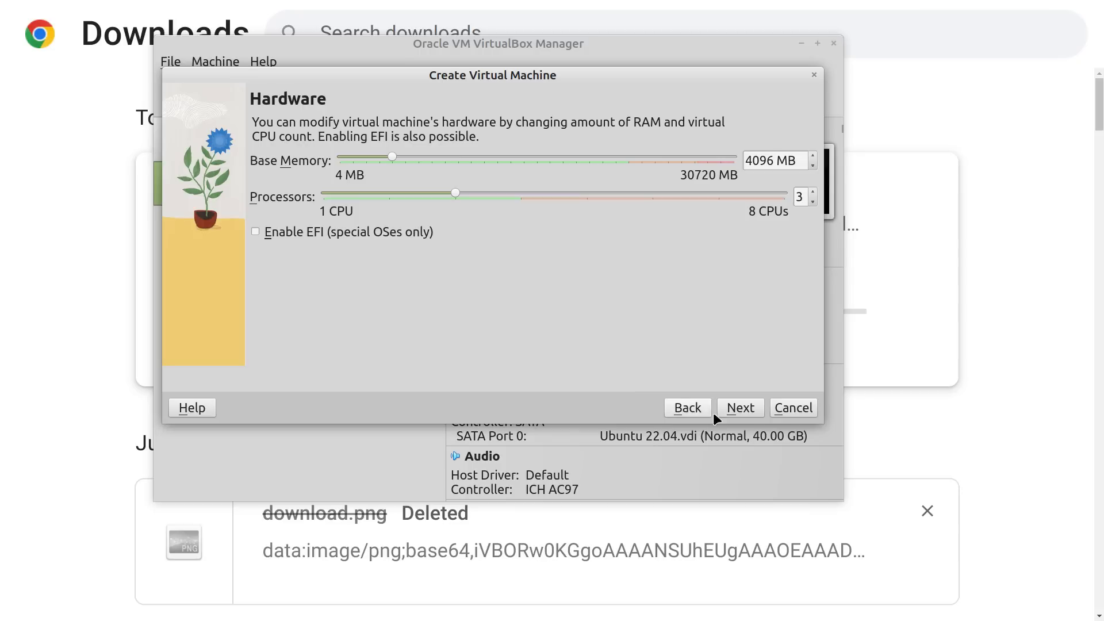
{"action": "left_click", "coordinate": [740, 410]}
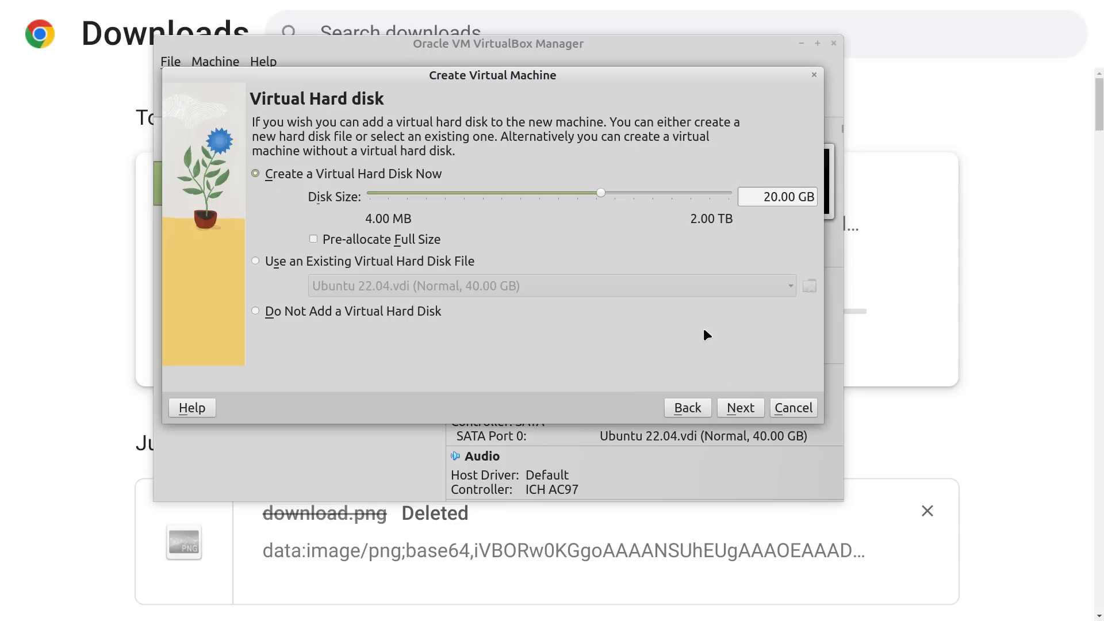
Step: Add a 40 GB virtual hard disk and finish creating the Debian virtual machine
{"action": "double_click", "coordinate": [765, 197]}
{"action": "type", "text": "40"}
{"action": "left_click", "coordinate": [740, 408]}
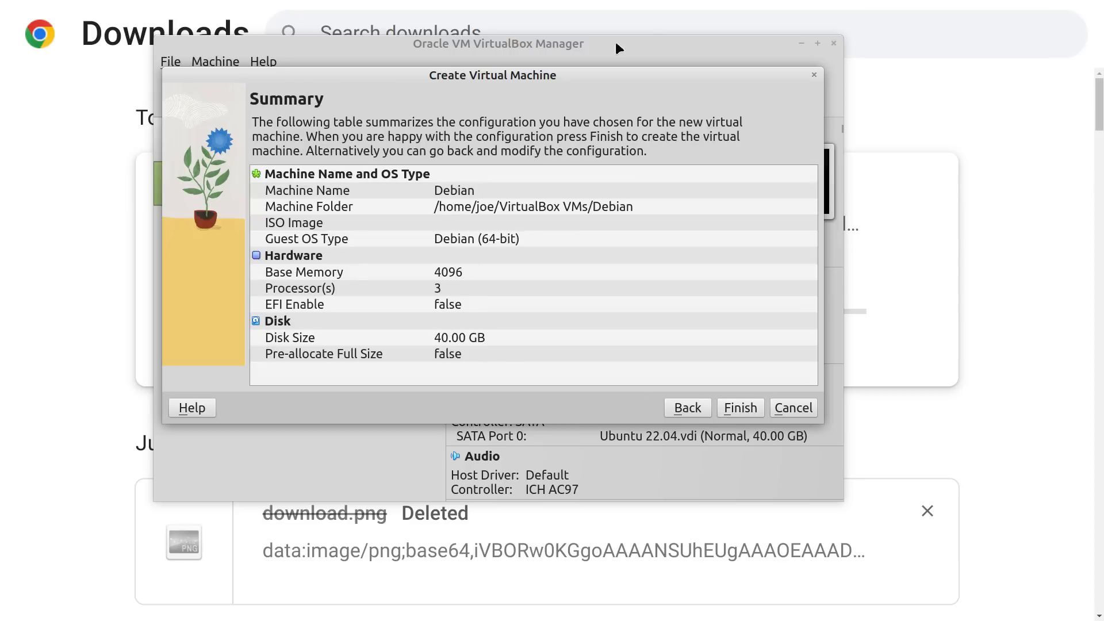
{"action": "left_click", "coordinate": [741, 408]}
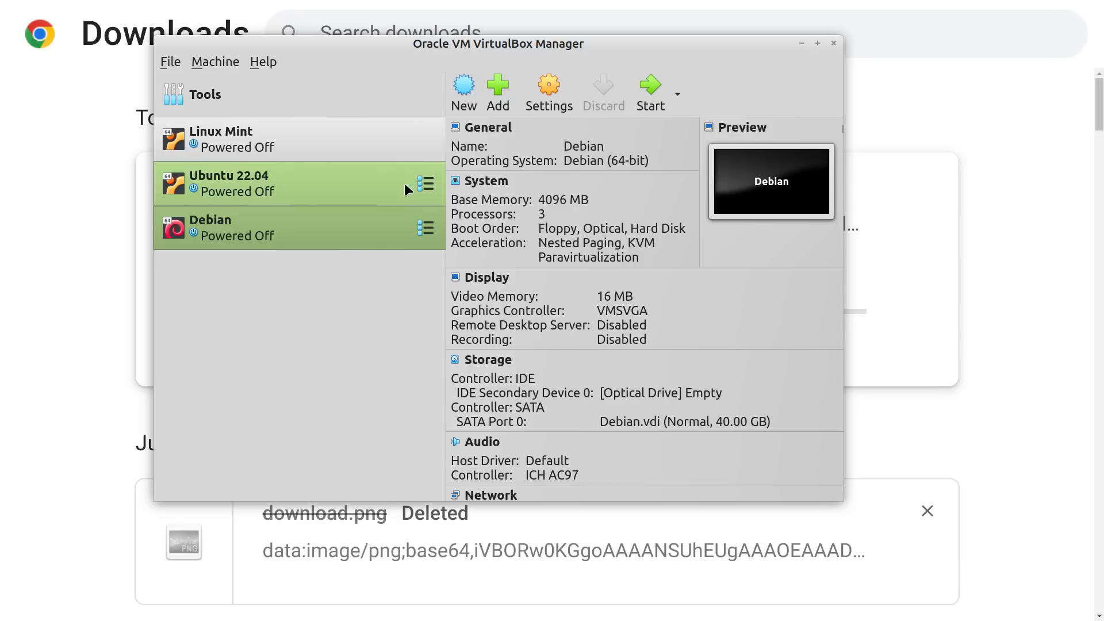
Step: Set the shared clipboard to Bidirectional in the Debian virtual machine's advanced general settings
{"action": "left_click", "coordinate": [544, 86]}
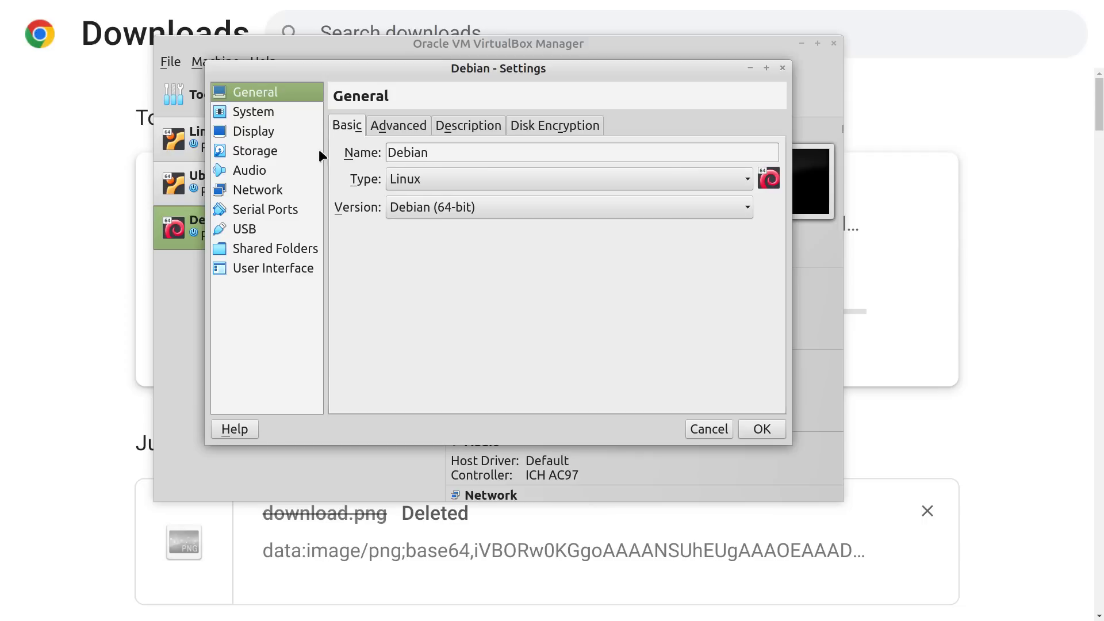
{"action": "left_click", "coordinate": [396, 122]}
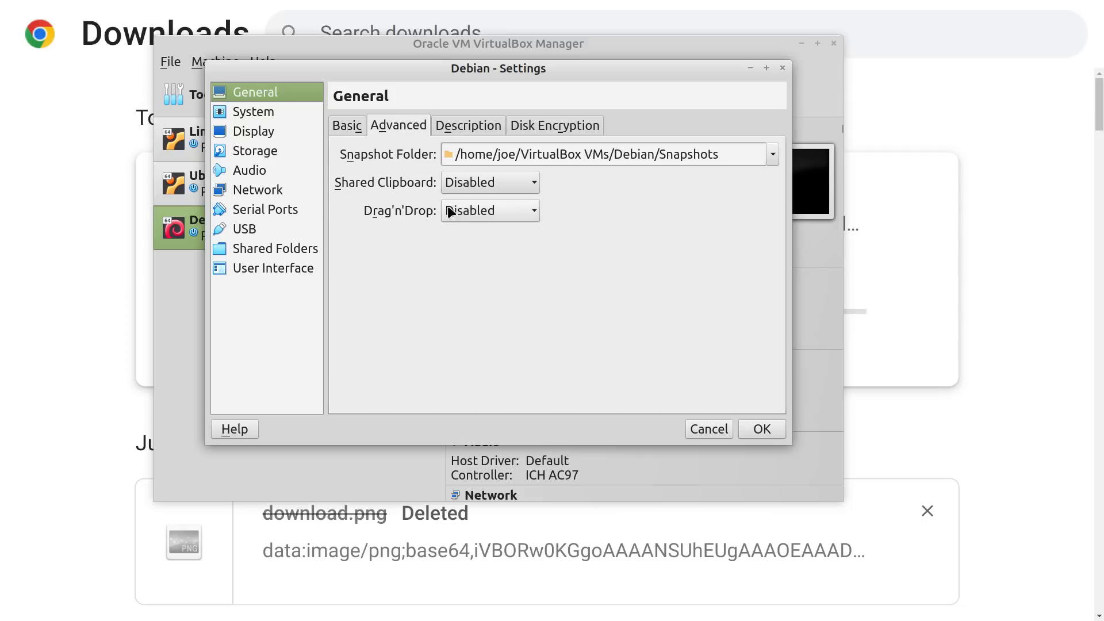
{"action": "left_click", "coordinate": [537, 182]}
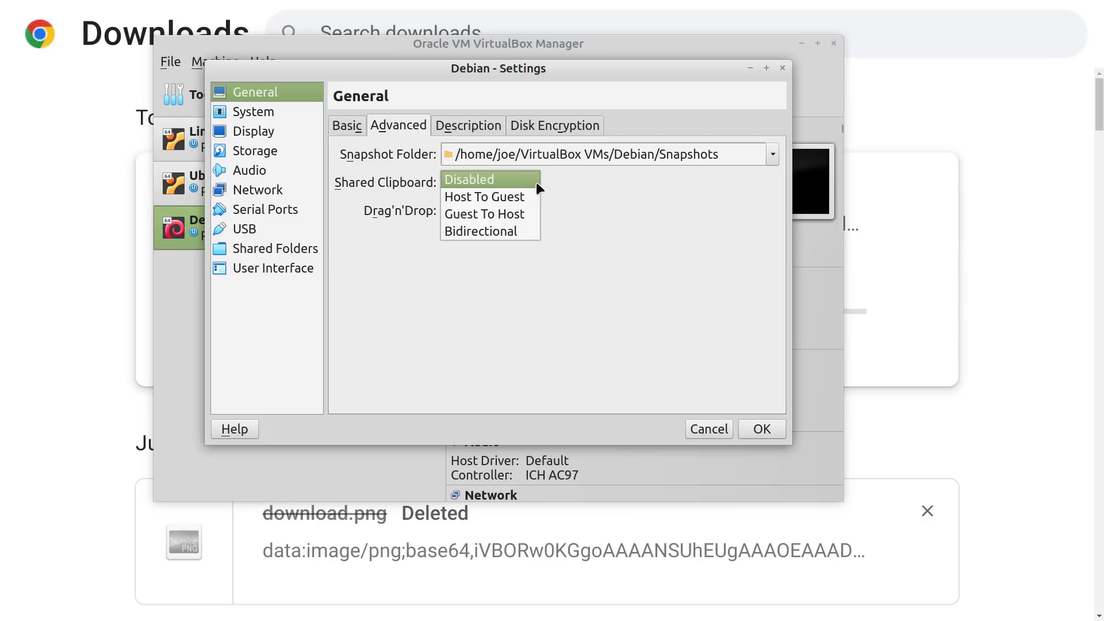
{"action": "left_click", "coordinate": [520, 226]}
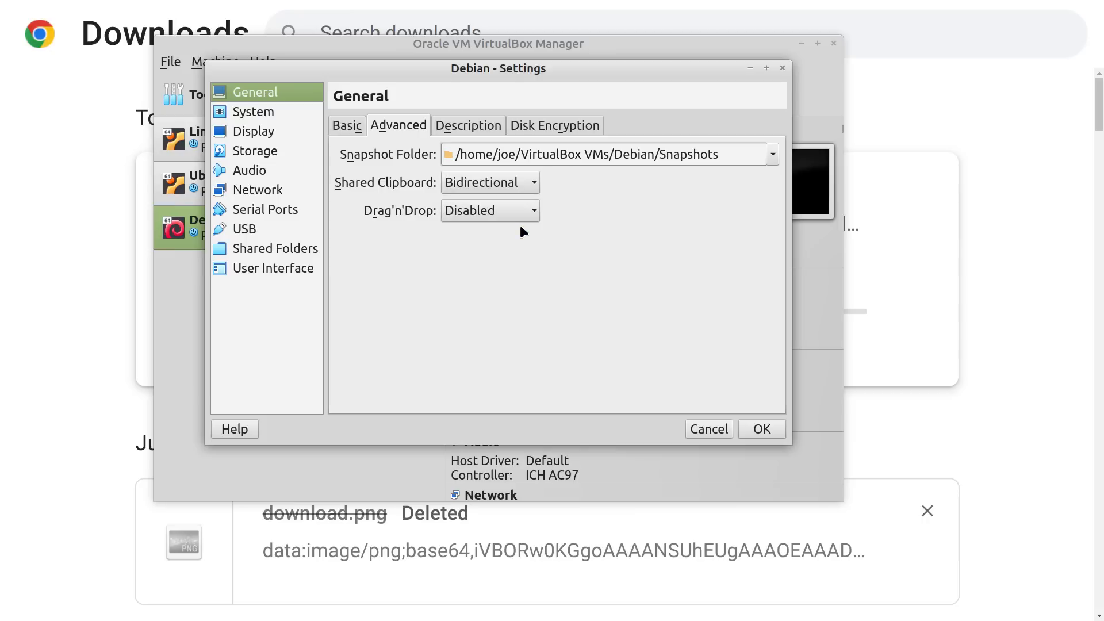
Step: Enable 3D acceleration in the Debian virtual machine's display settings
{"action": "left_click", "coordinate": [291, 113]}
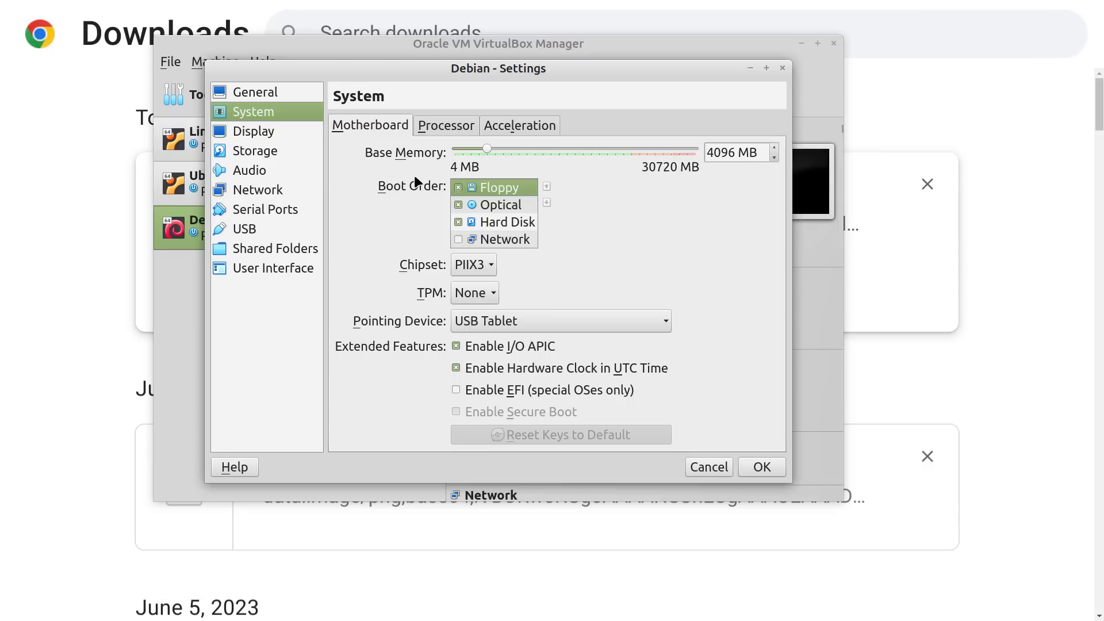
{"action": "left_click", "coordinate": [284, 137]}
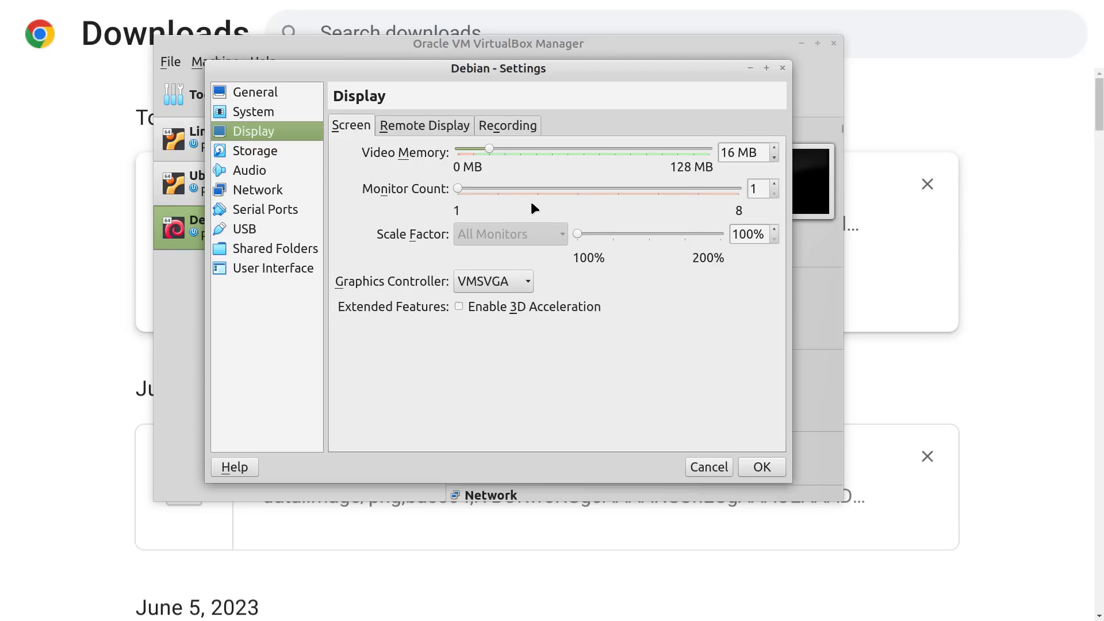
{"action": "left_click", "coordinate": [492, 312]}
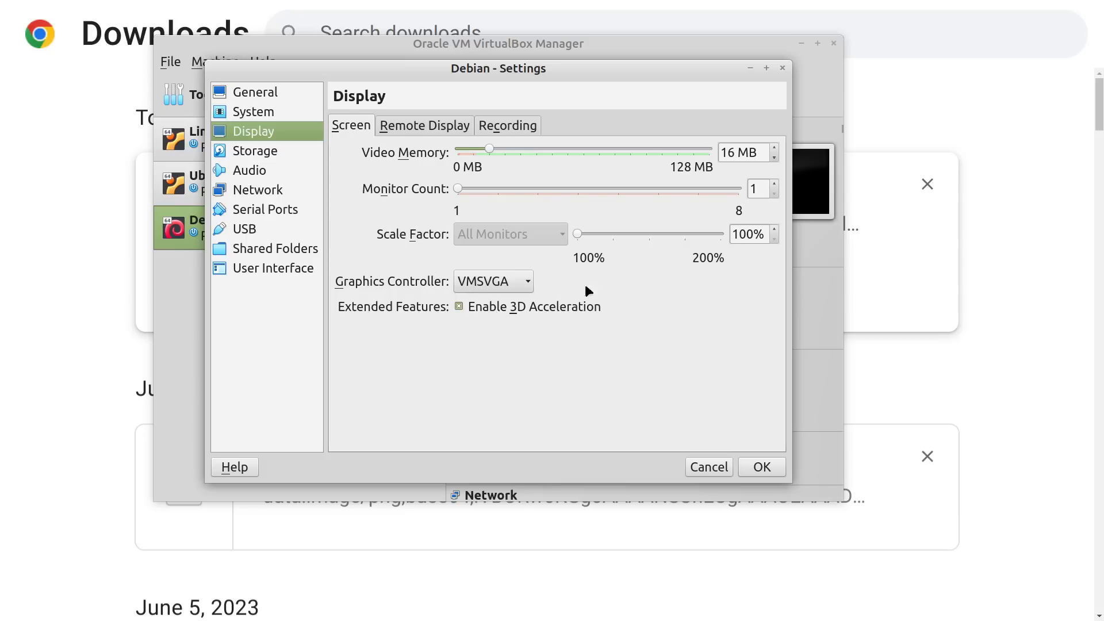
Step: Go to the Debian virtual machine's storage settings and select the empty optical drive under the IDE controller
{"action": "left_click", "coordinate": [297, 151]}
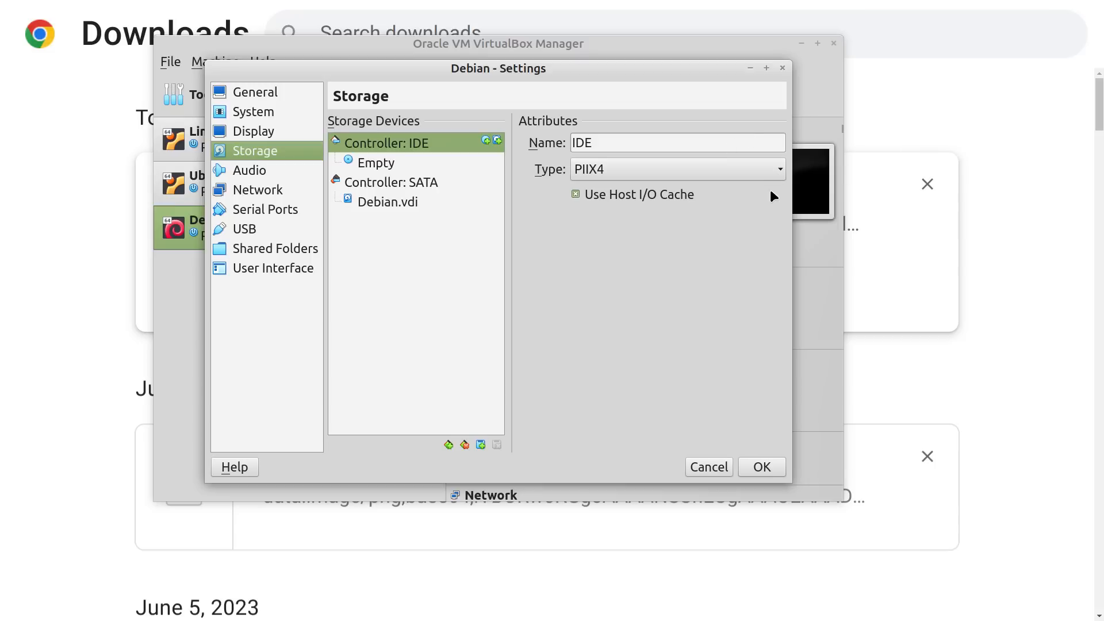
{"action": "left_click", "coordinate": [472, 161]}
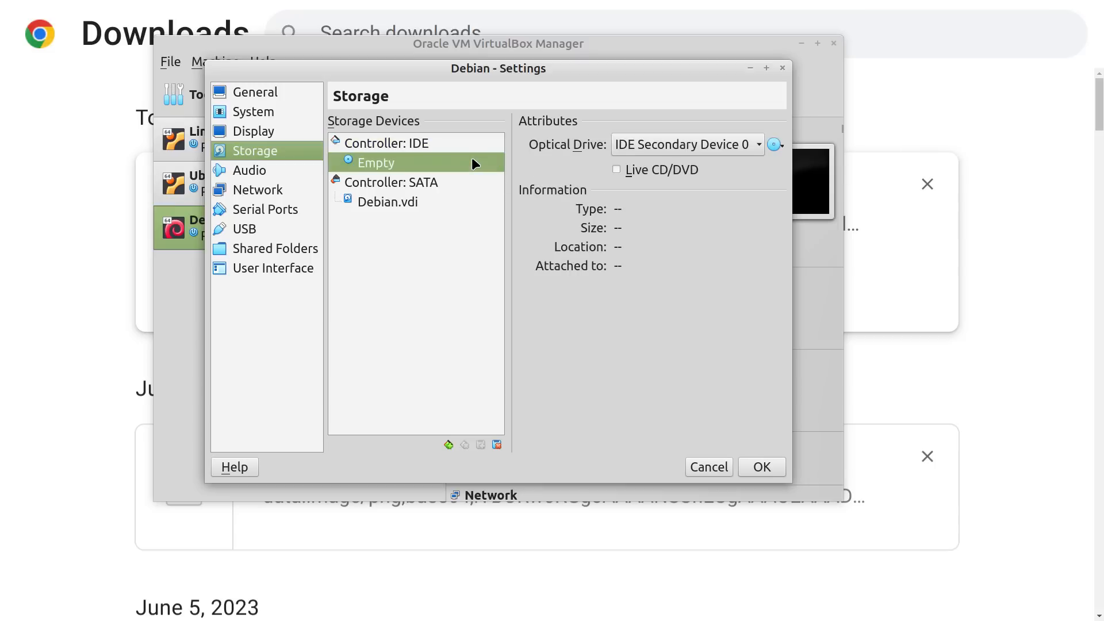
{"action": "left_click", "coordinate": [777, 145]}
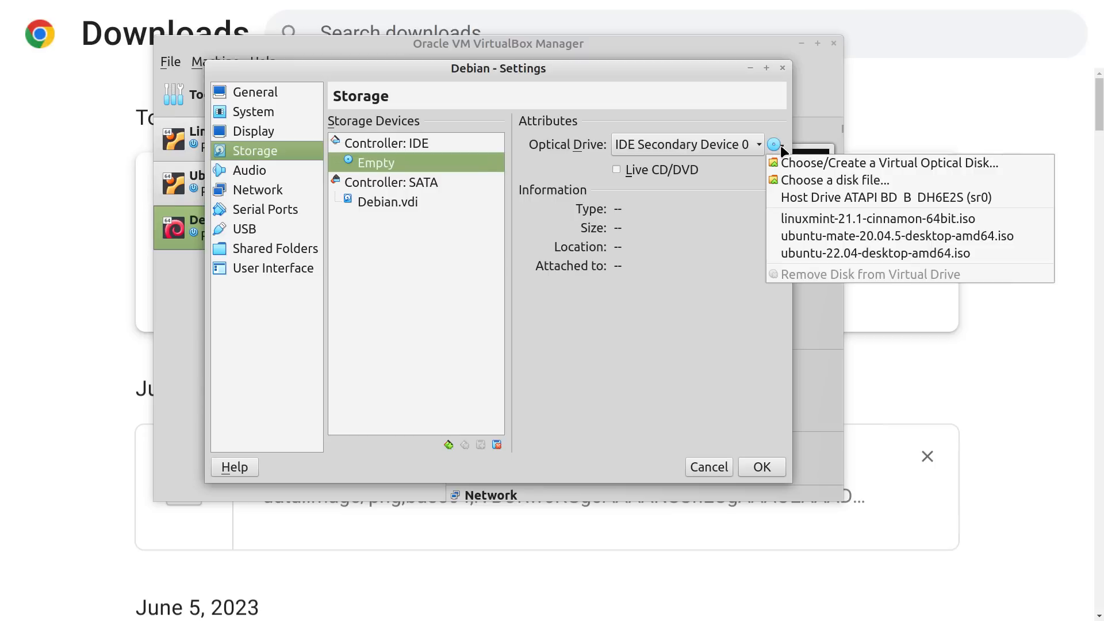
{"action": "left_click", "coordinate": [863, 182]}
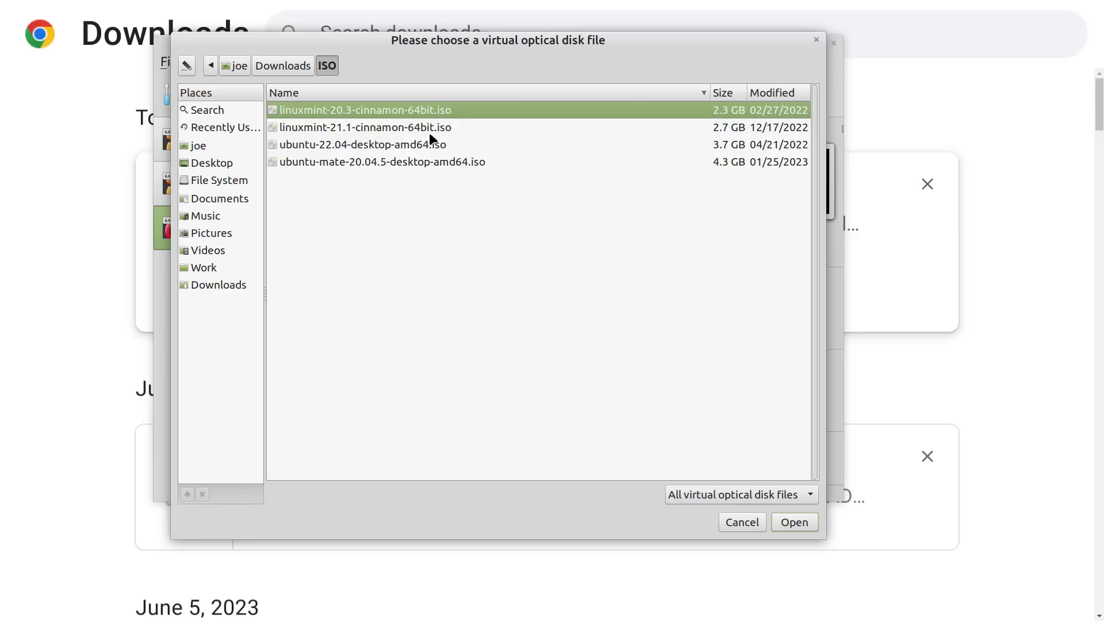
{"action": "left_click", "coordinate": [402, 127]}
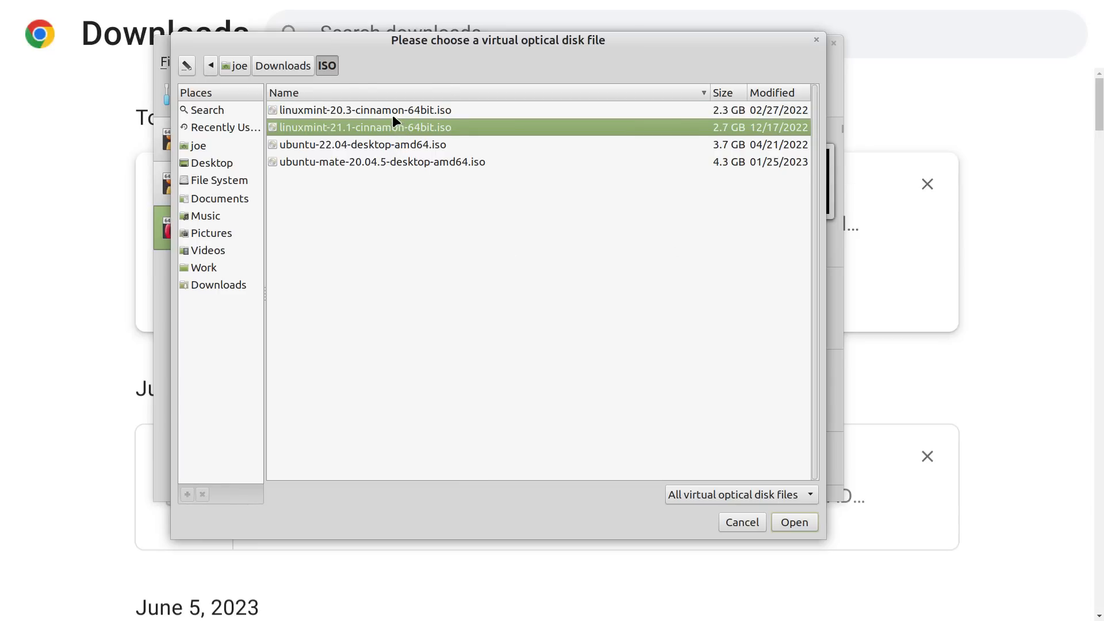
{"action": "left_click", "coordinate": [393, 116]}
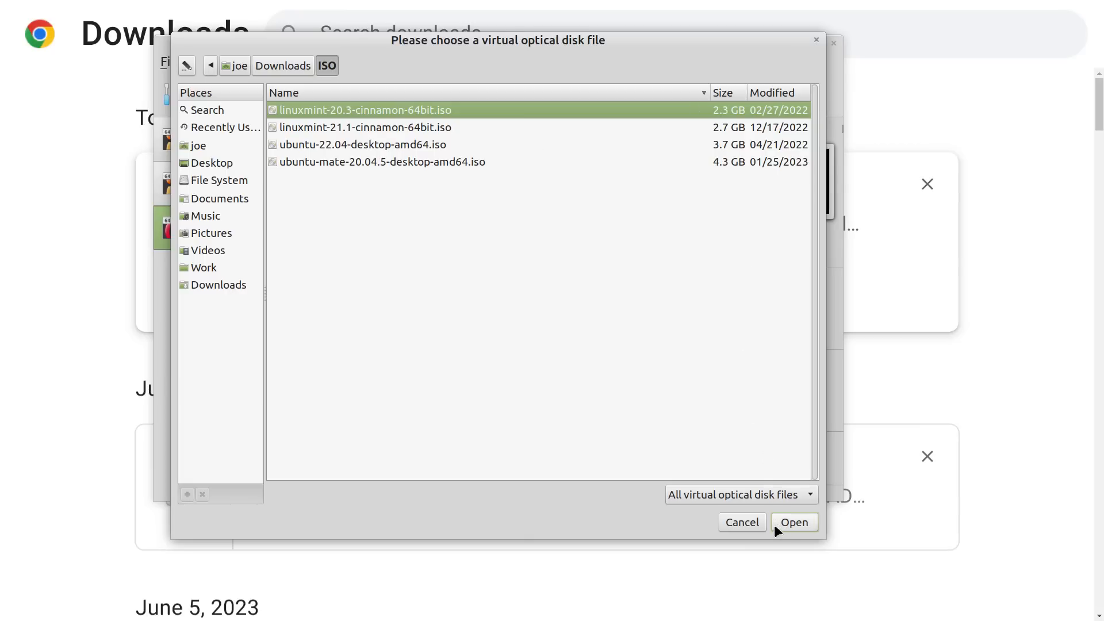
{"action": "left_click", "coordinate": [748, 521]}
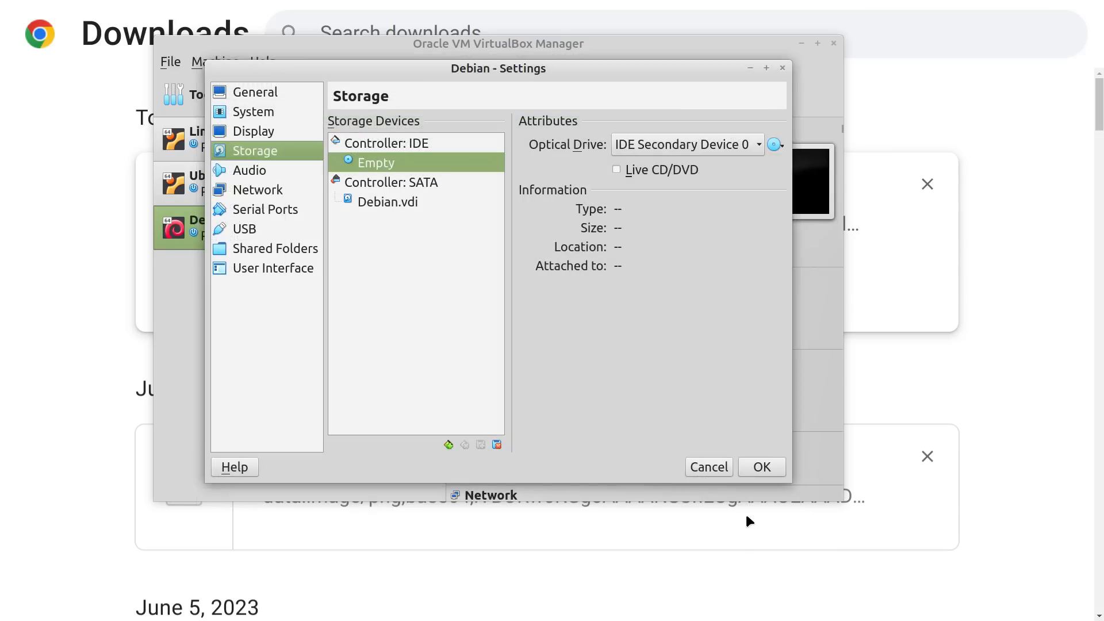
Step: Open the Downloads folder in the file manager, move debian-12.0.0-amd64-netinst.iso into the ISO subfolder and close the file manager
{"action": "key", "text": "super"}
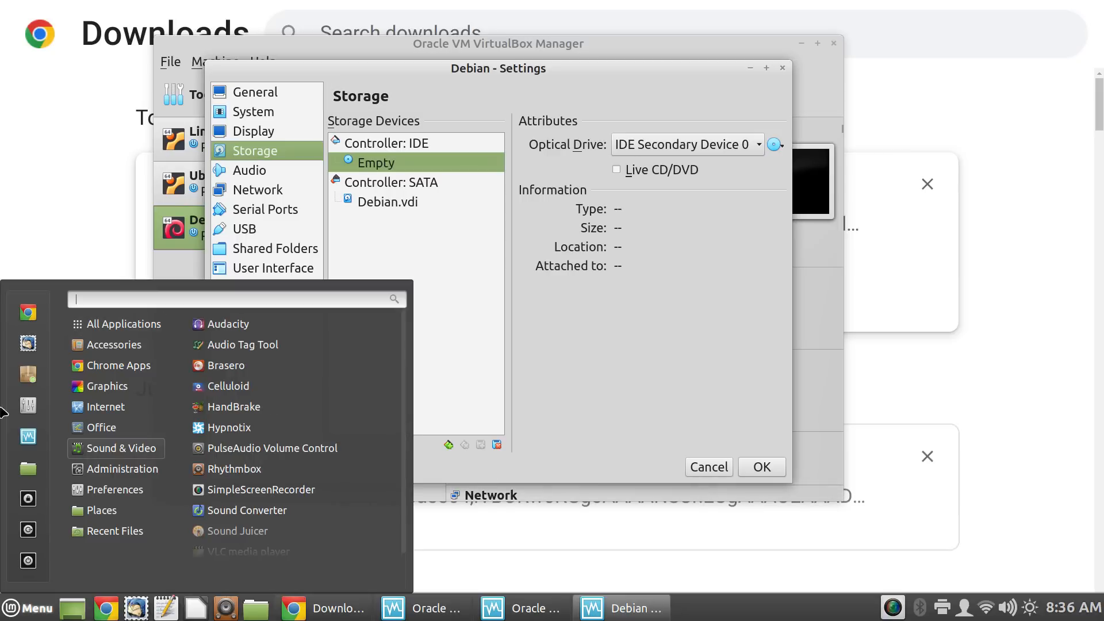
{"action": "left_click", "coordinate": [27, 468]}
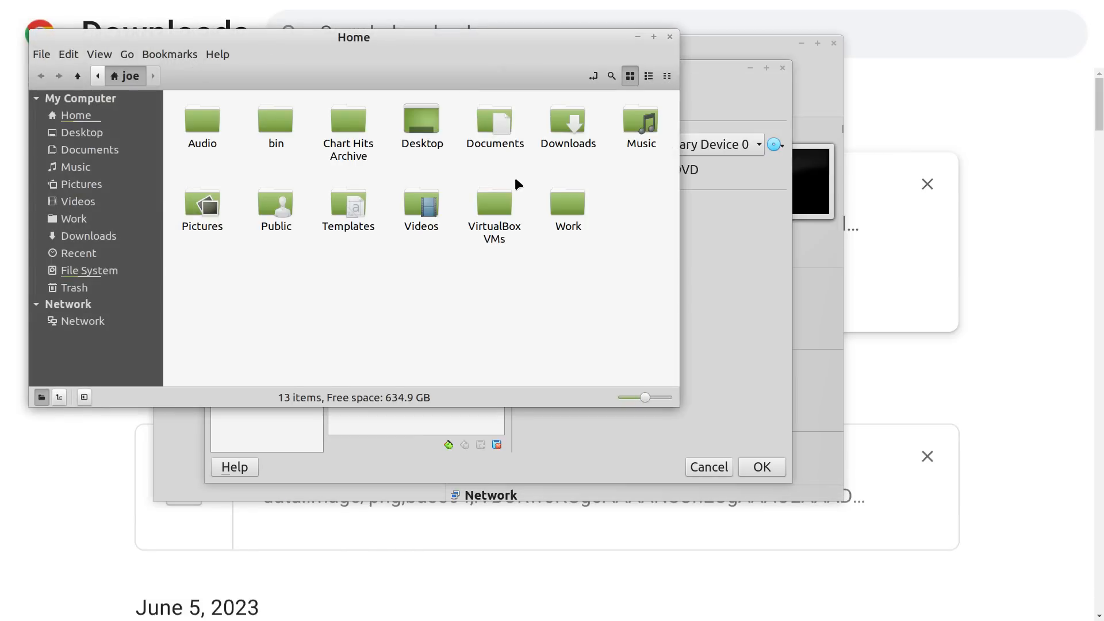
{"action": "left_click_drag", "start_coordinate": [502, 52], "coordinate": [749, 70]}
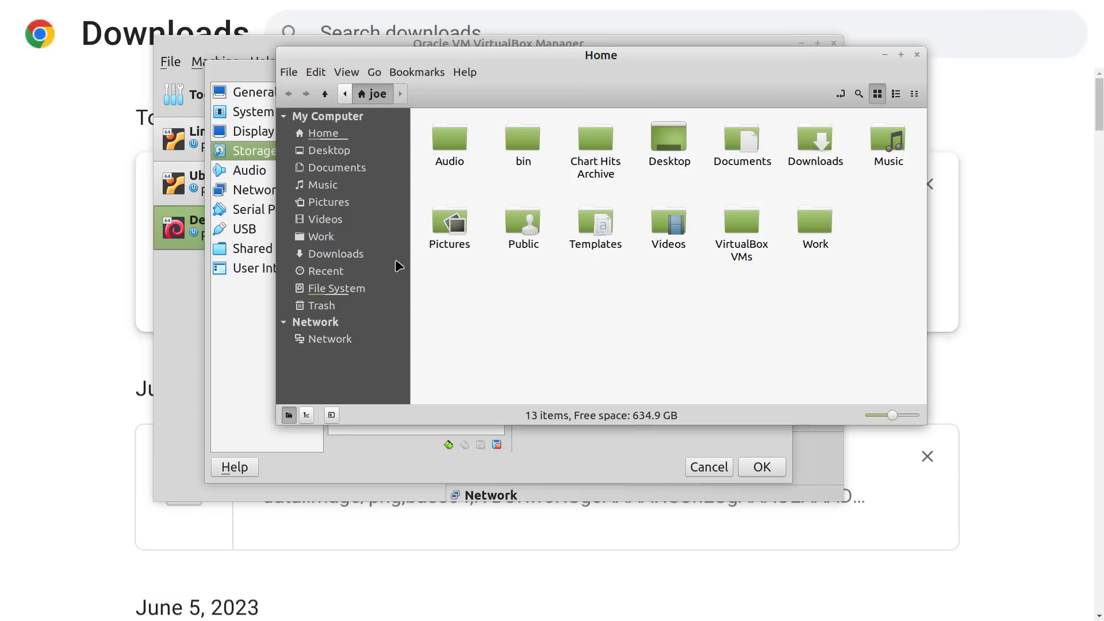
{"action": "left_click", "coordinate": [365, 254]}
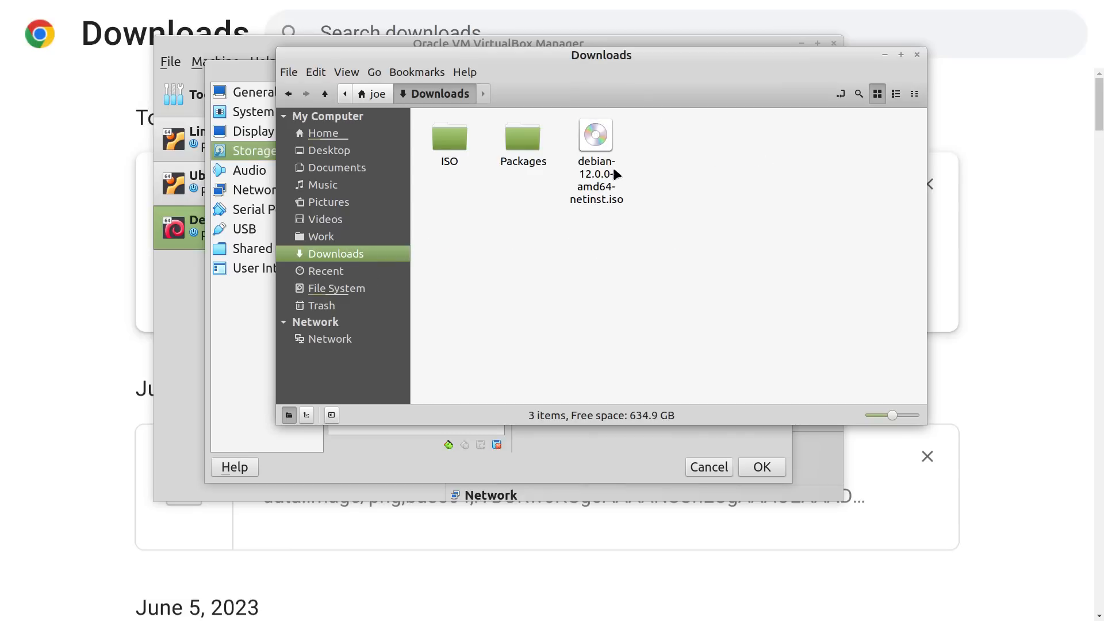
{"action": "left_click_drag", "start_coordinate": [600, 139], "coordinate": [450, 154]}
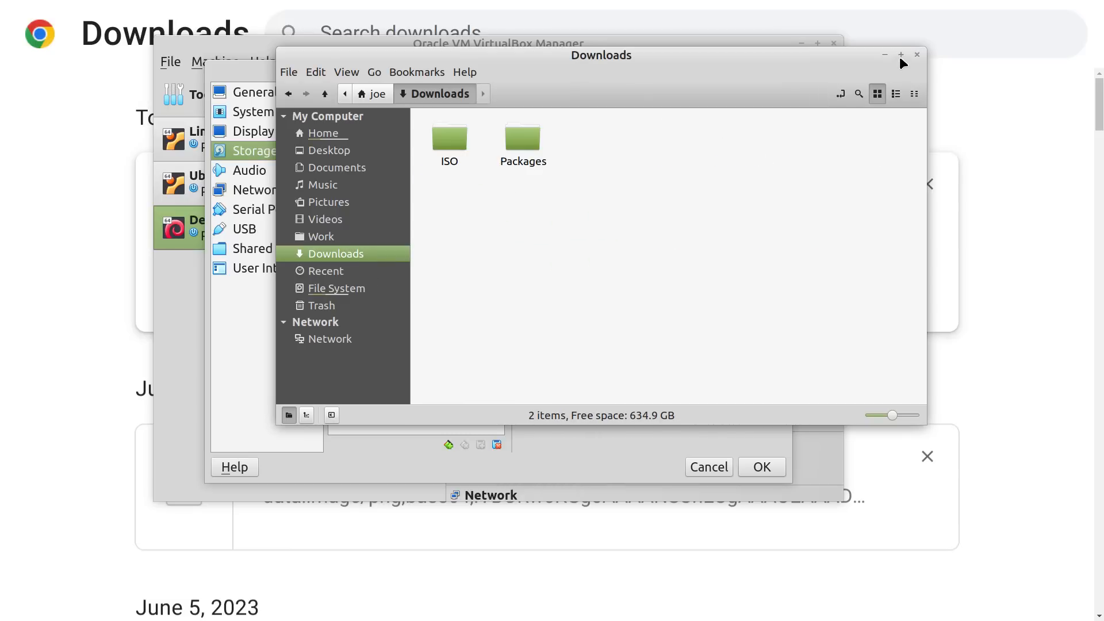
{"action": "left_click", "coordinate": [918, 56]}
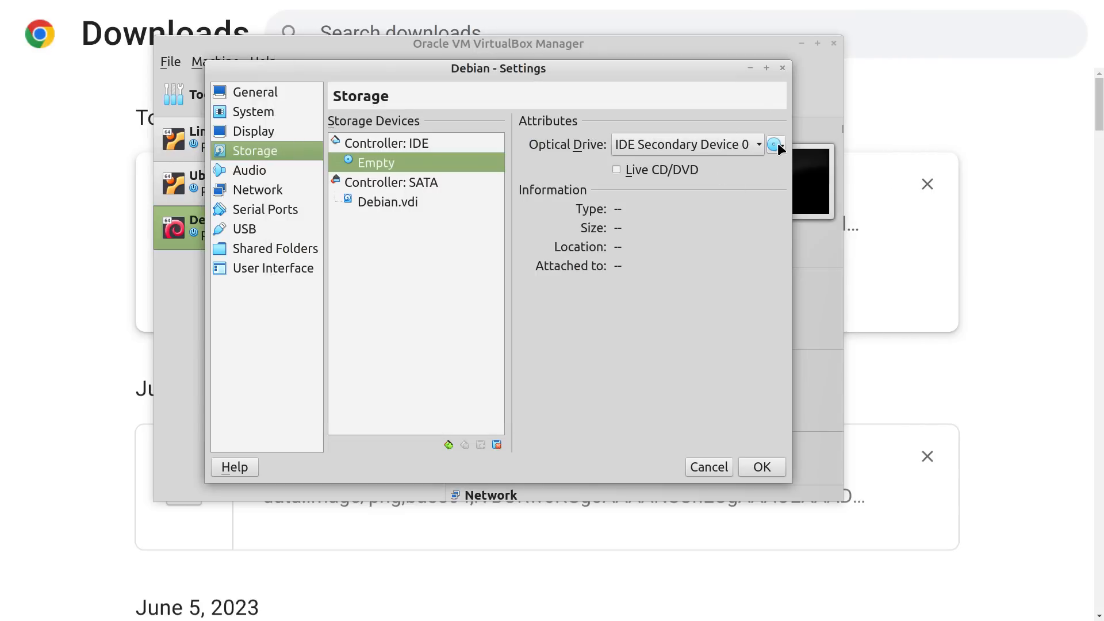
Step: Load debian-12.0.0-amd64-netinst.iso into the Debian virtual machine's empty IDE optical drive
{"action": "left_click", "coordinate": [777, 145]}
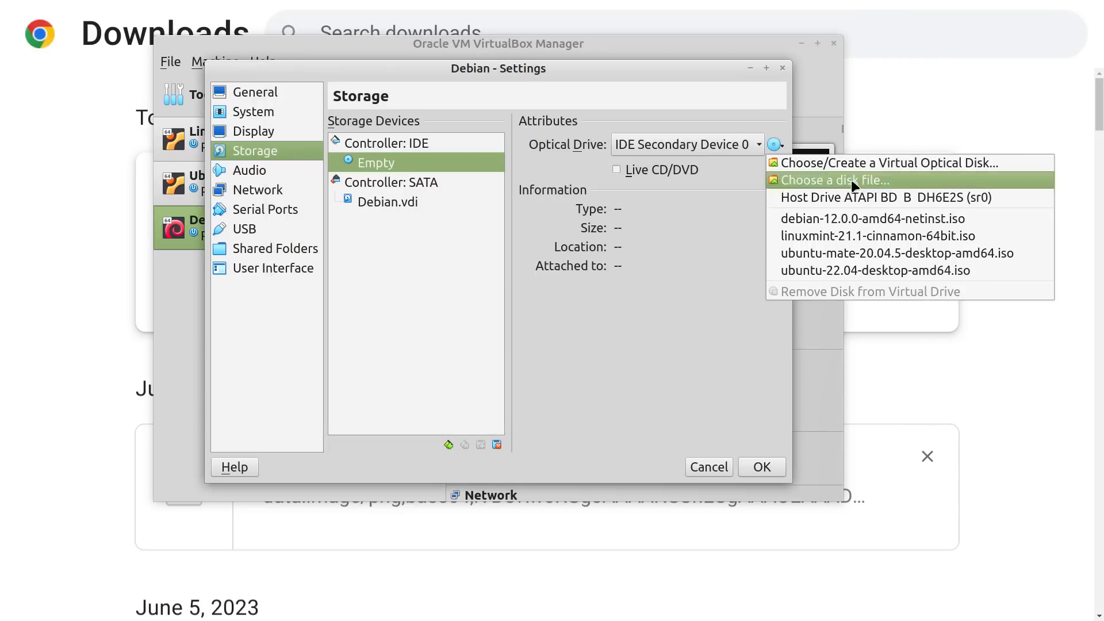
{"action": "left_click", "coordinate": [899, 219]}
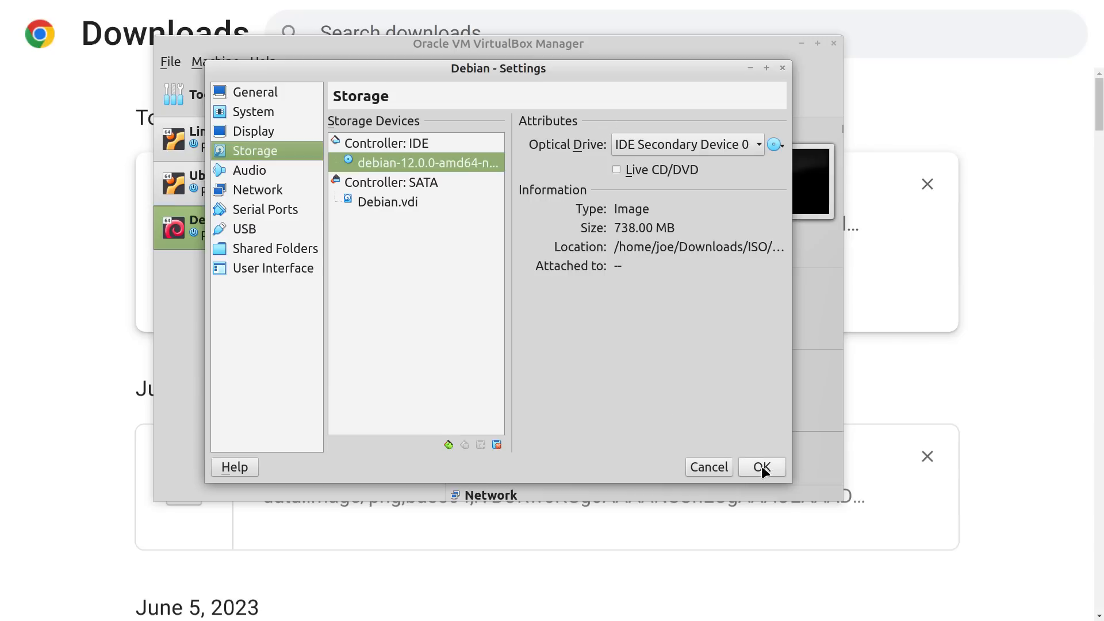
Step: Mark Debian.vdi as a solid-state drive, turn on host I/O cache for the SATA controller, and save the settings
{"action": "left_click", "coordinate": [427, 201]}
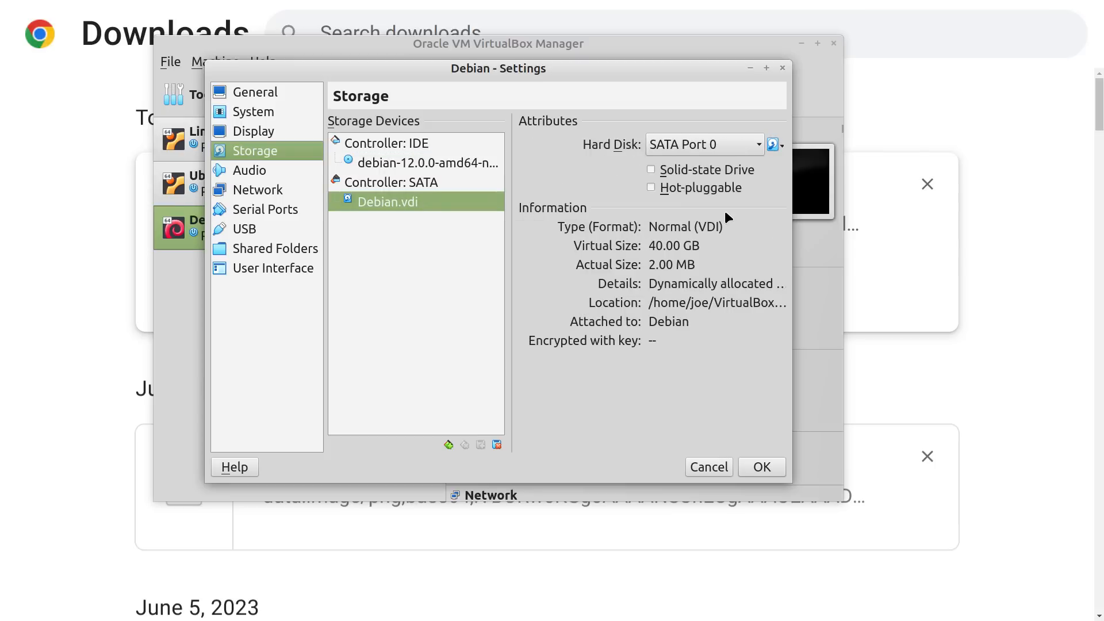
{"action": "left_click", "coordinate": [652, 169]}
{"action": "left_click", "coordinate": [438, 182]}
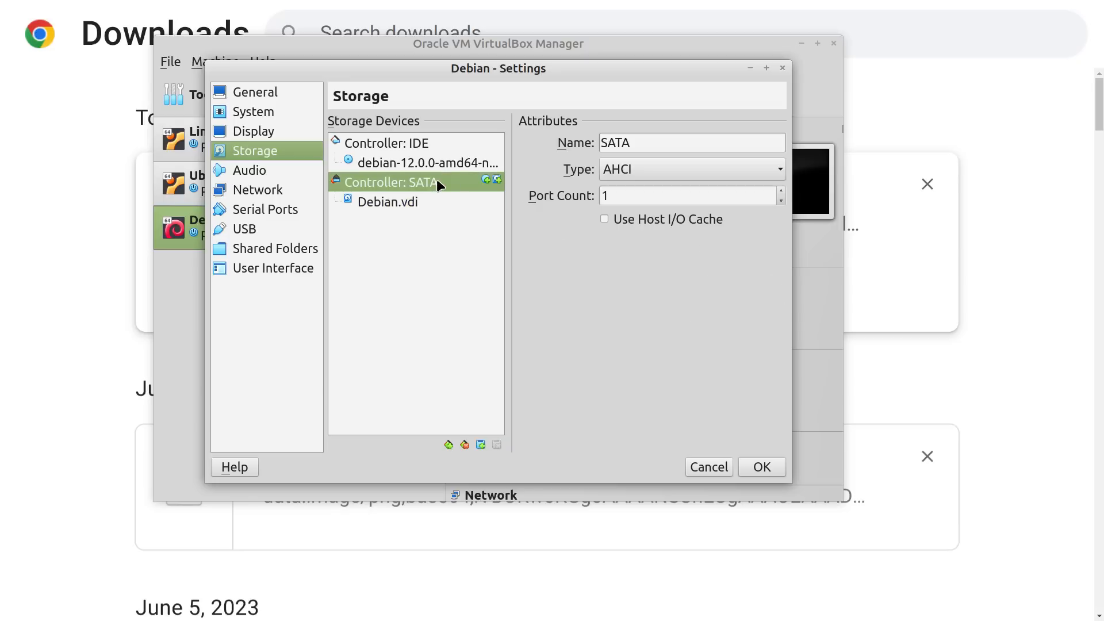
{"action": "left_click", "coordinate": [612, 222]}
{"action": "left_click", "coordinate": [763, 467]}
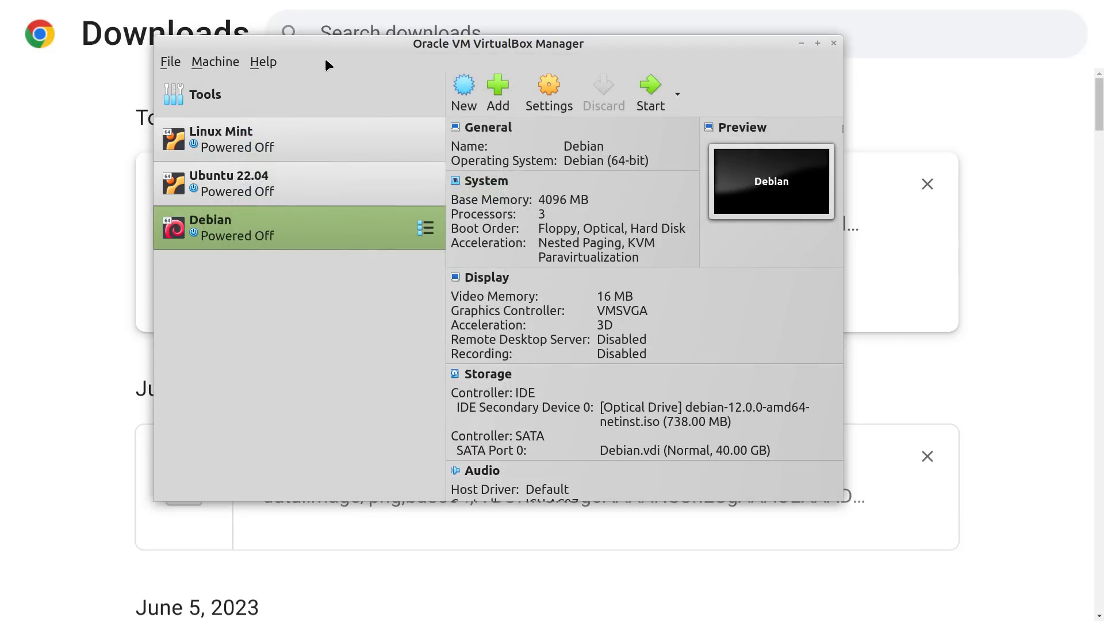
Step: Reopen the Debian virtual machine's settings and attach network Adapter 1 to Bridged Adapter
{"action": "left_click", "coordinate": [547, 98]}
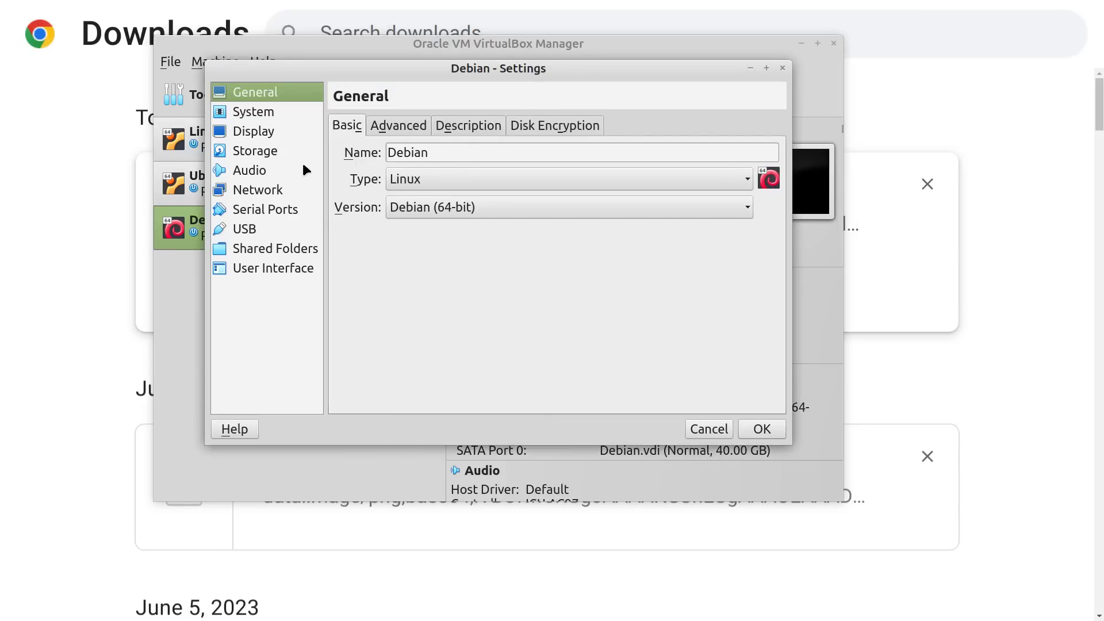
{"action": "left_click", "coordinate": [293, 194]}
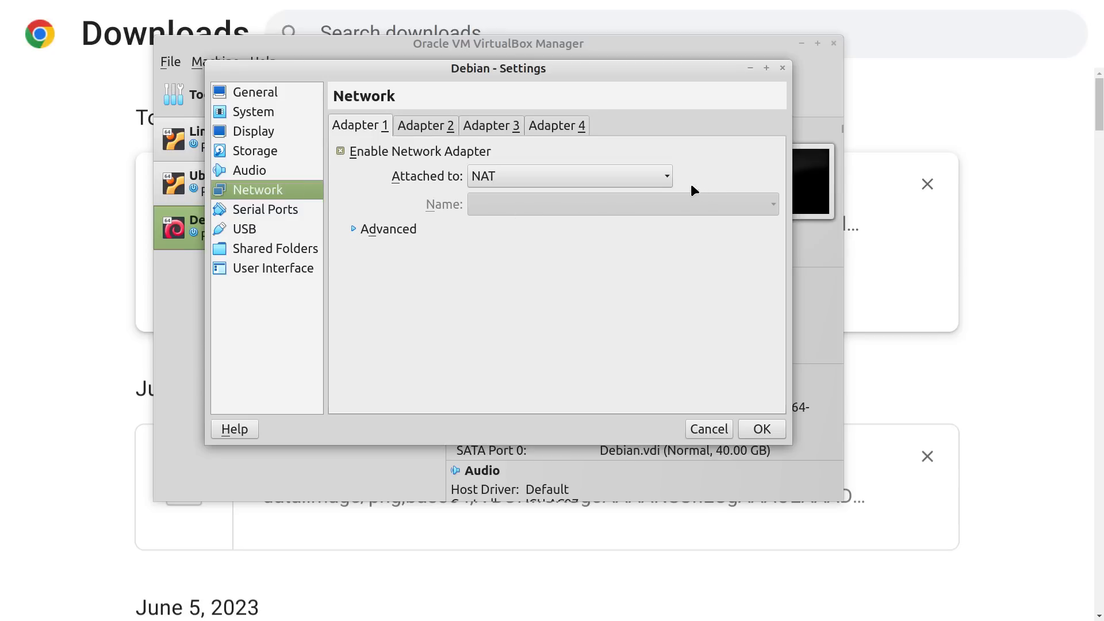
{"action": "left_click", "coordinate": [668, 176]}
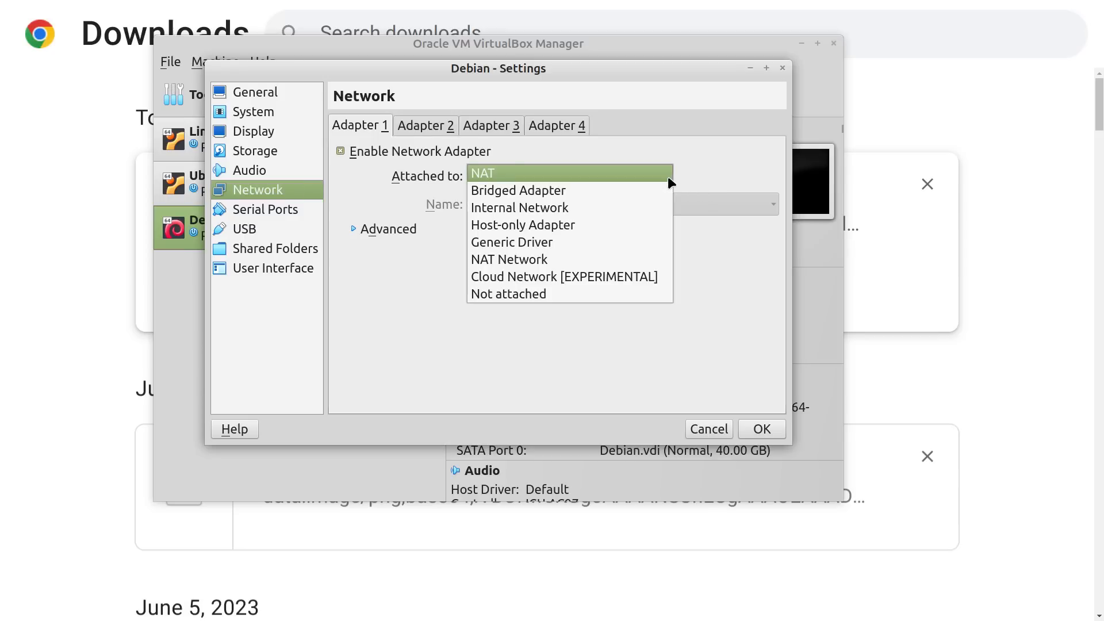
{"action": "left_click", "coordinate": [645, 197]}
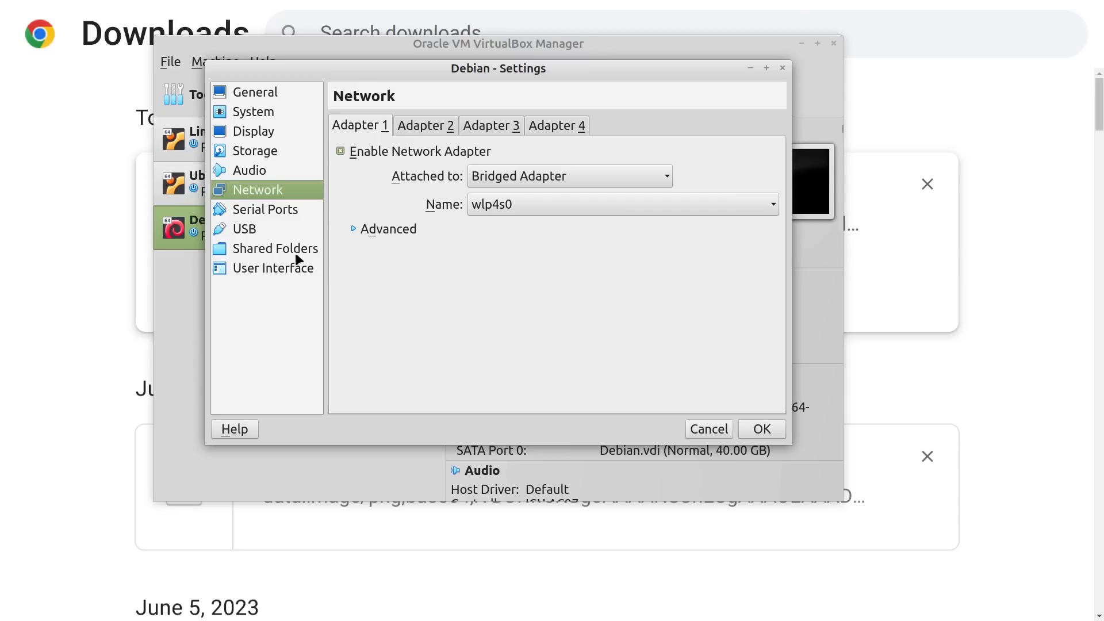
Step: Review the serial port, USB and user interface settings, and save the Debian virtual machine's configuration
{"action": "left_click", "coordinate": [300, 214]}
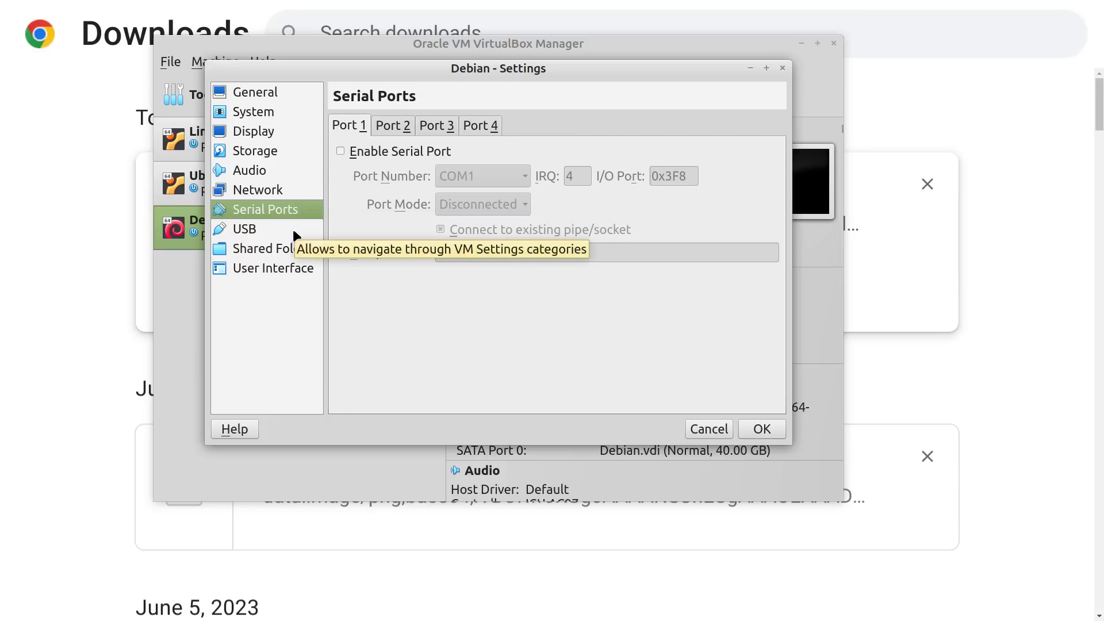
{"action": "left_click", "coordinate": [294, 232]}
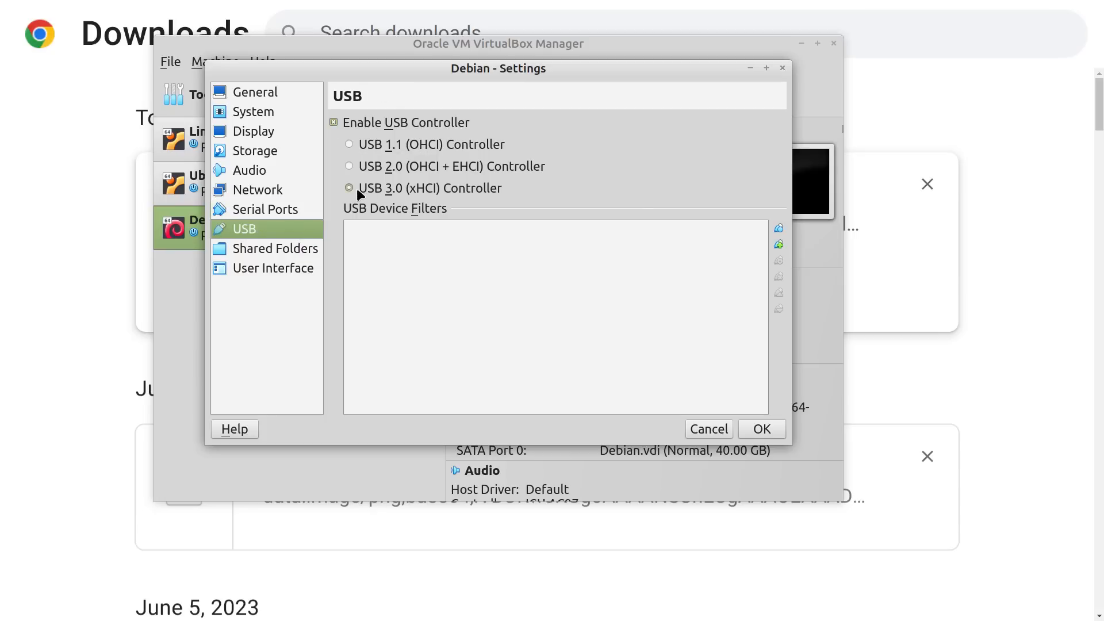
{"action": "left_click", "coordinate": [300, 264]}
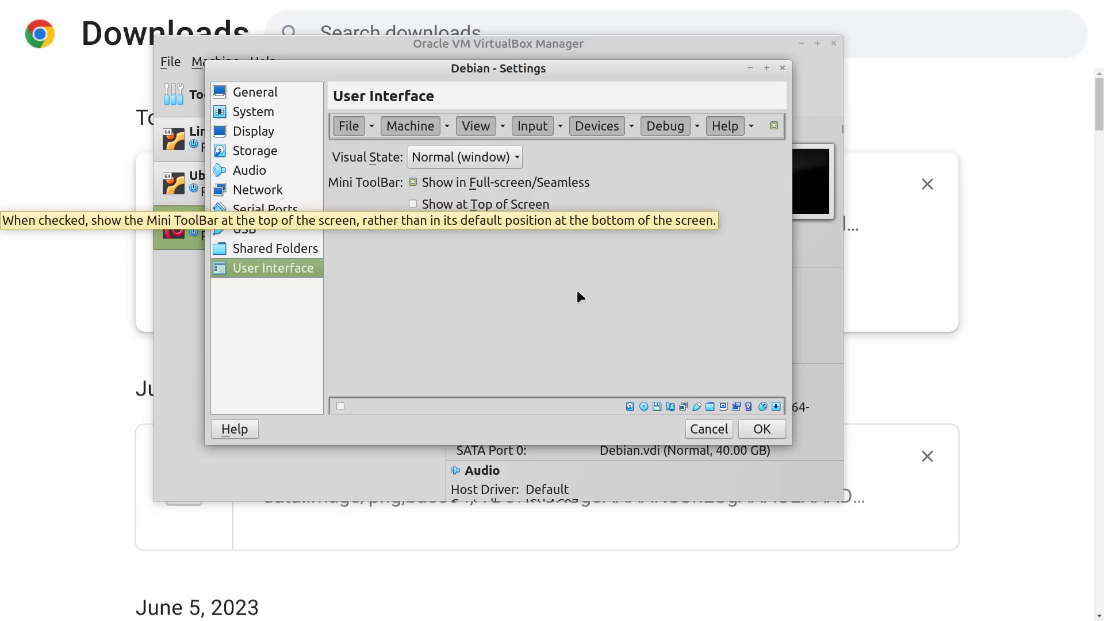
{"action": "left_click", "coordinate": [760, 430]}
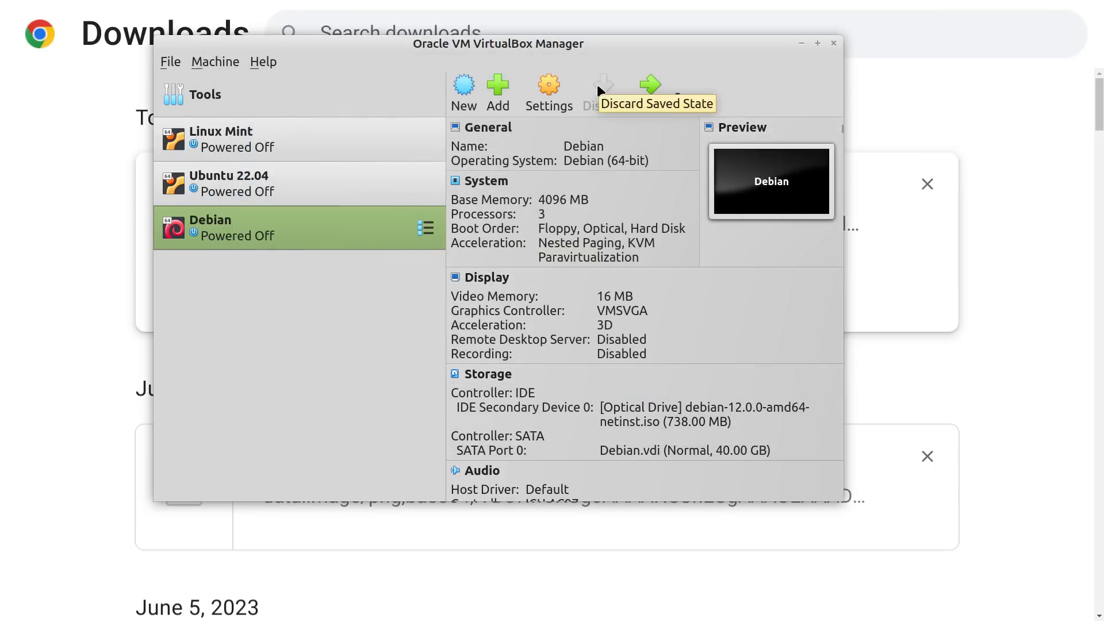
Step: Search the home folder for "vbox" in the file manager and open VBox Terminal Commands.txt
{"action": "key", "text": "super"}
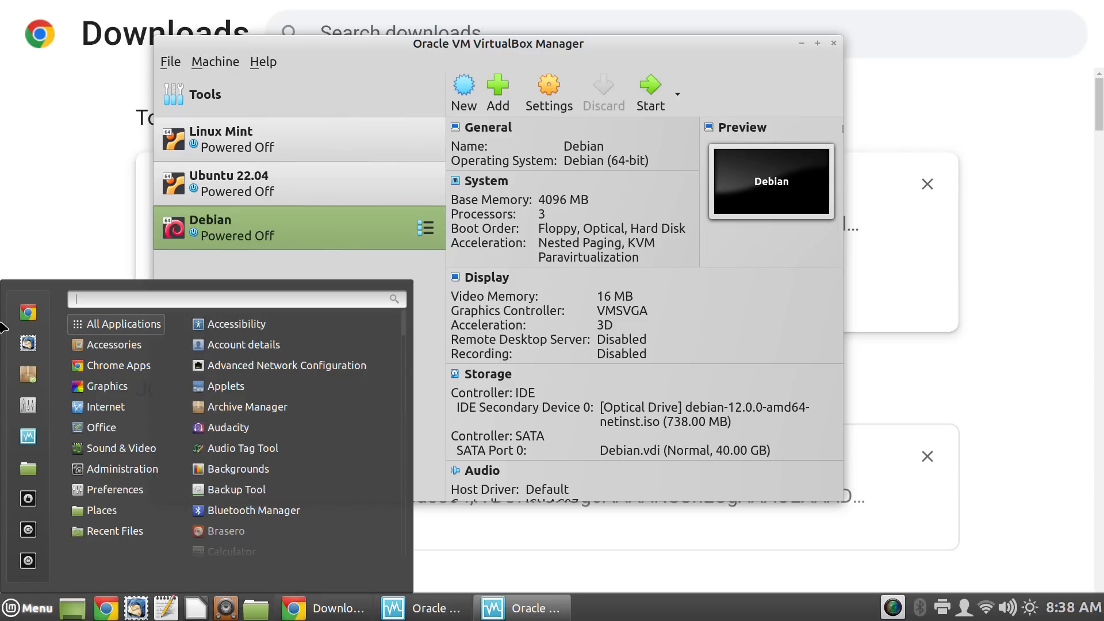
{"action": "left_click", "coordinate": [20, 479]}
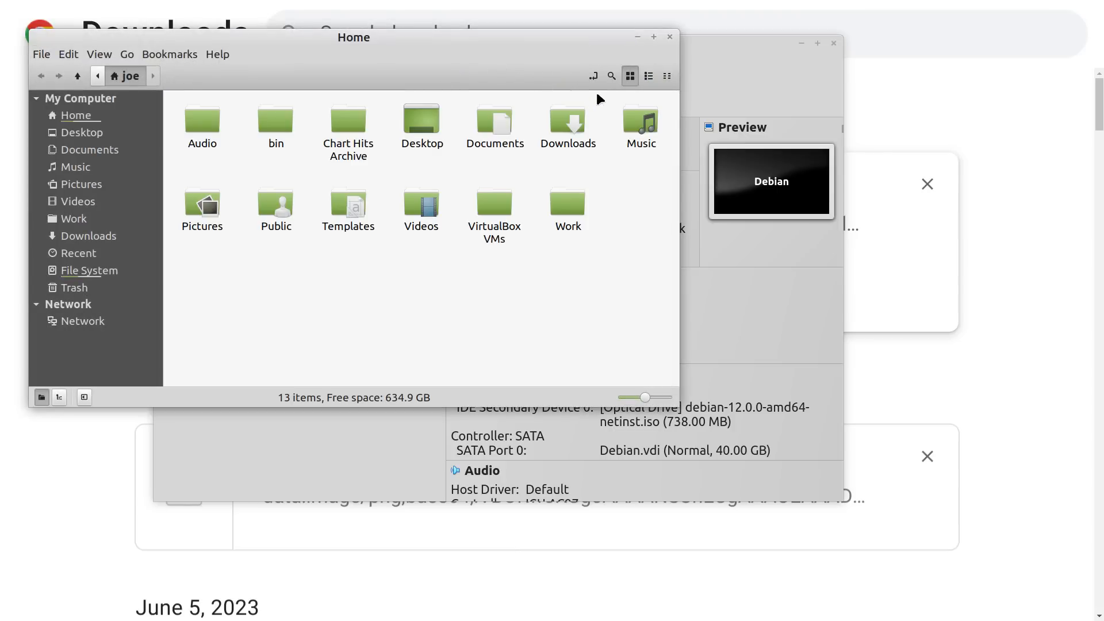
{"action": "left_click", "coordinate": [612, 76]}
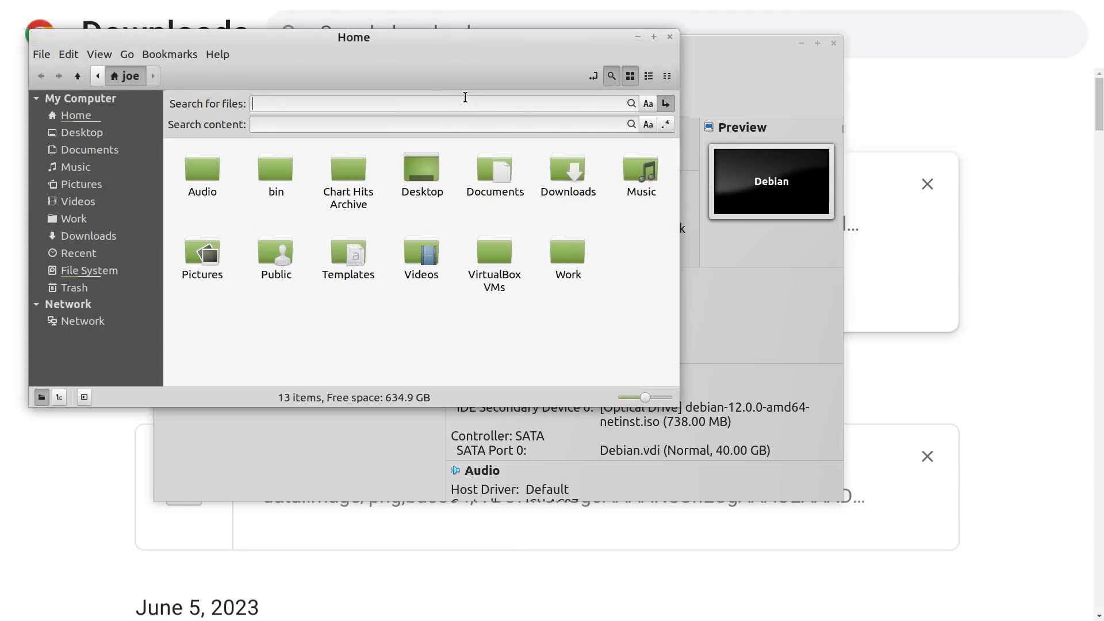
{"action": "type", "text": "vbox"}
{"action": "key", "text": "Return"}
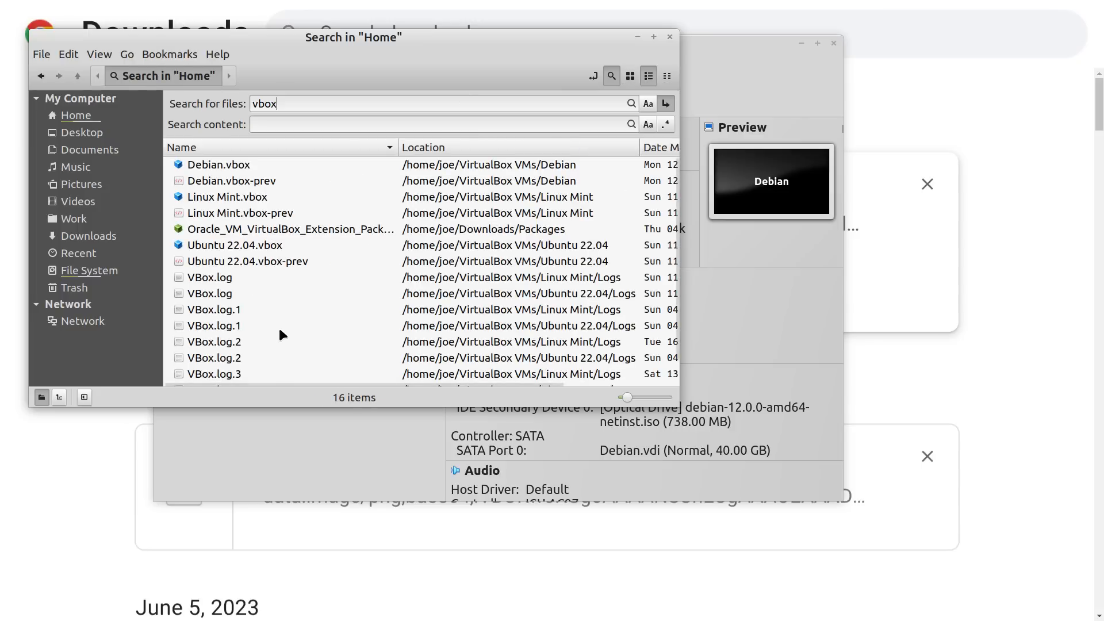
{"action": "scroll", "coordinate": [282, 325], "scroll_direction": "down", "scroll_amount": 1}
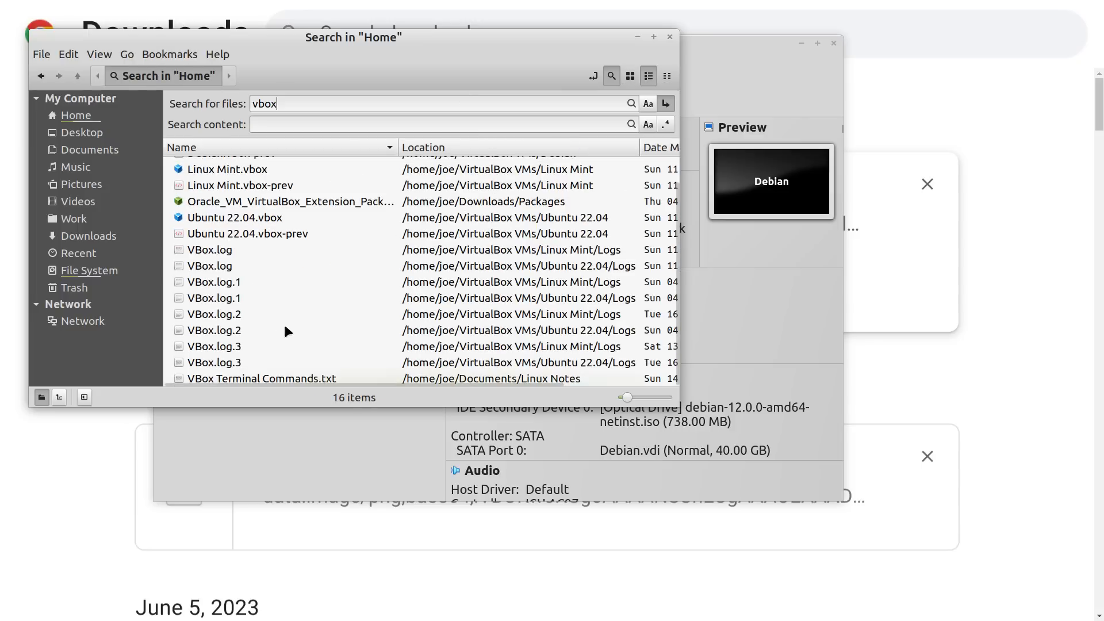
{"action": "double_click", "coordinate": [326, 375]}
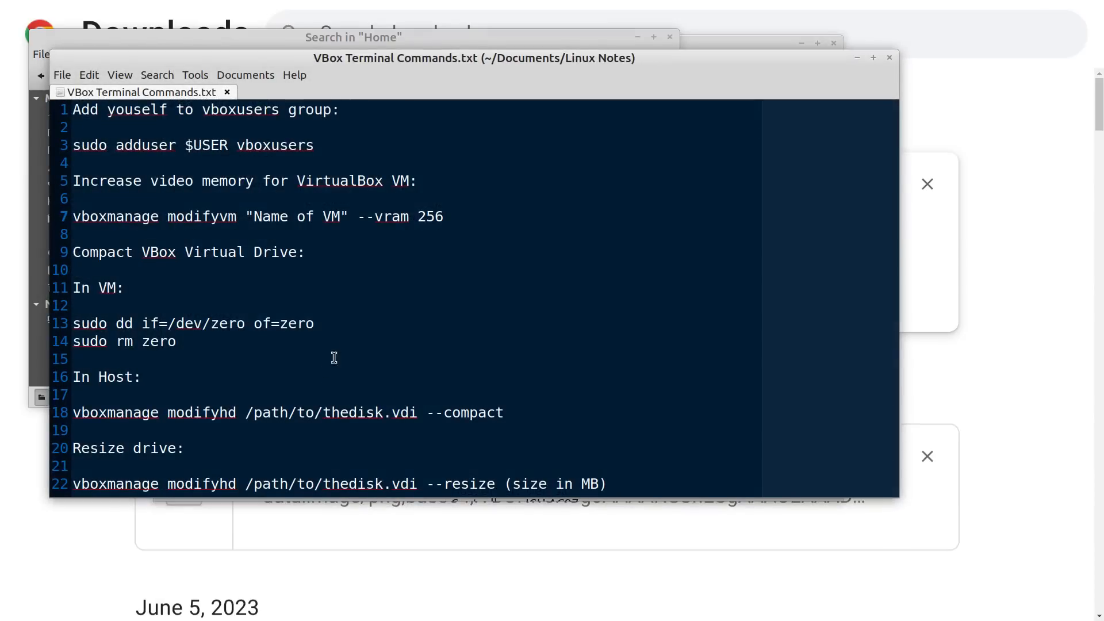
Step: Enlarge the notes text and copy the vboxmanage modifyvm command for increasing video memory
{"action": "key", "text": "ctrl+plus"}
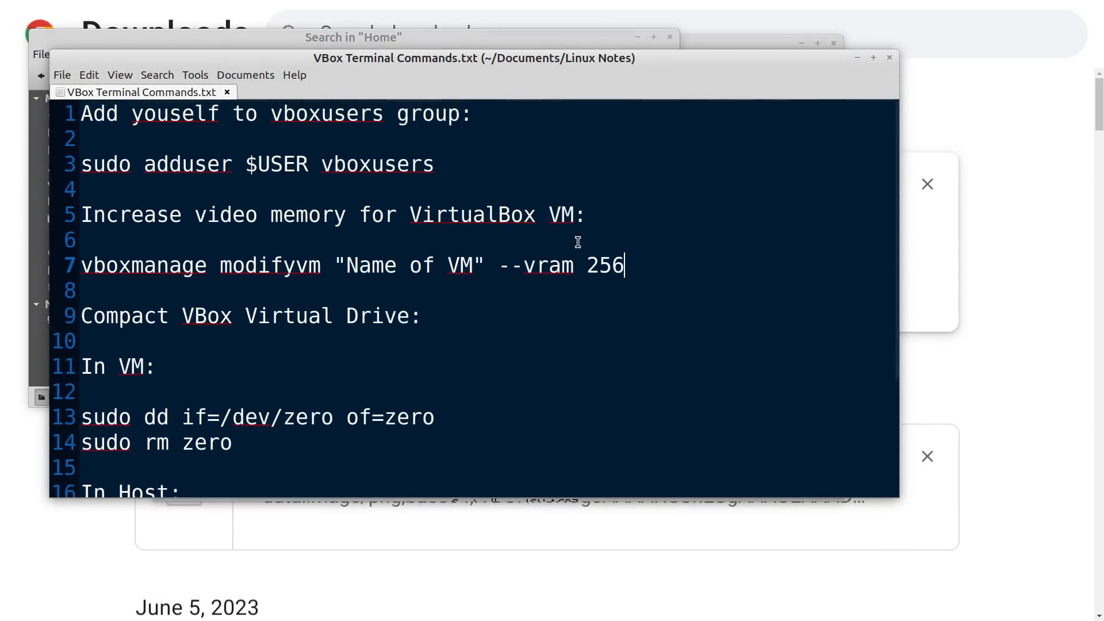
{"action": "key", "text": "ctrl+plus"}
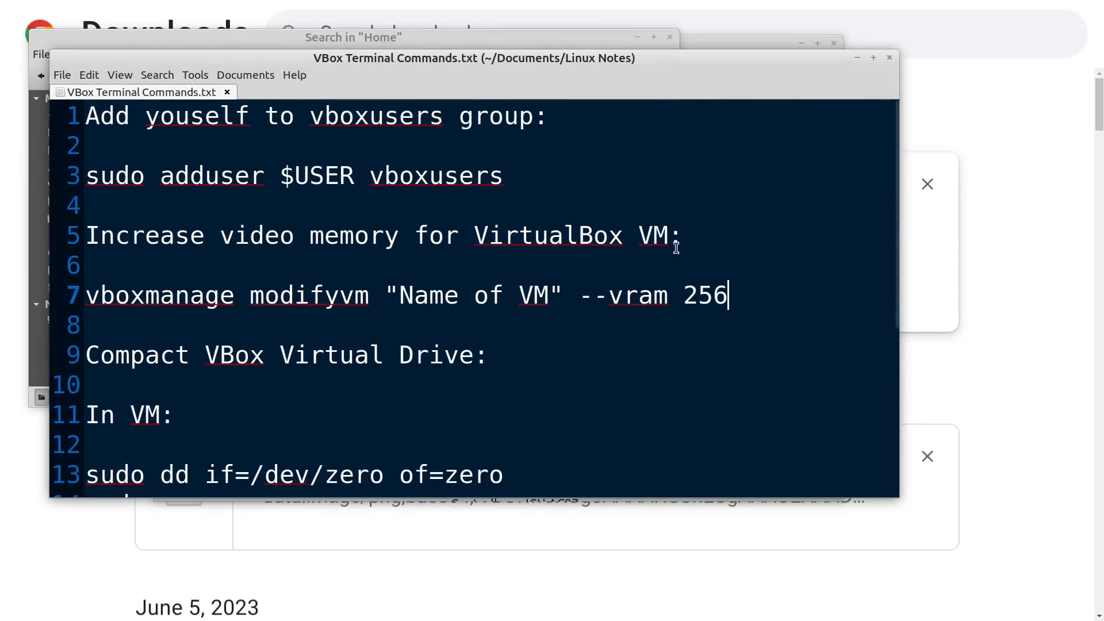
{"action": "left_click_drag", "start_coordinate": [749, 296], "coordinate": [84, 300]}
{"action": "key", "text": "ctrl+c"}
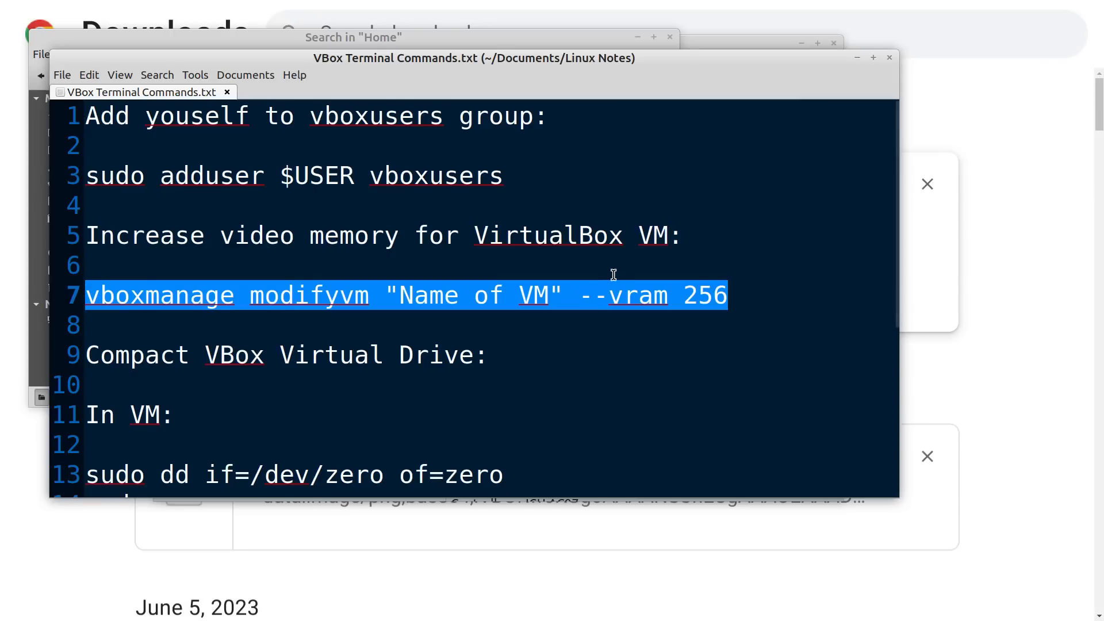
Step: Paste the copied command into a new terminal, run it as vboxmanage modifyvm "Debian" --vram 256, and return to the notes
{"action": "key", "text": "ctrl+alt+t"}
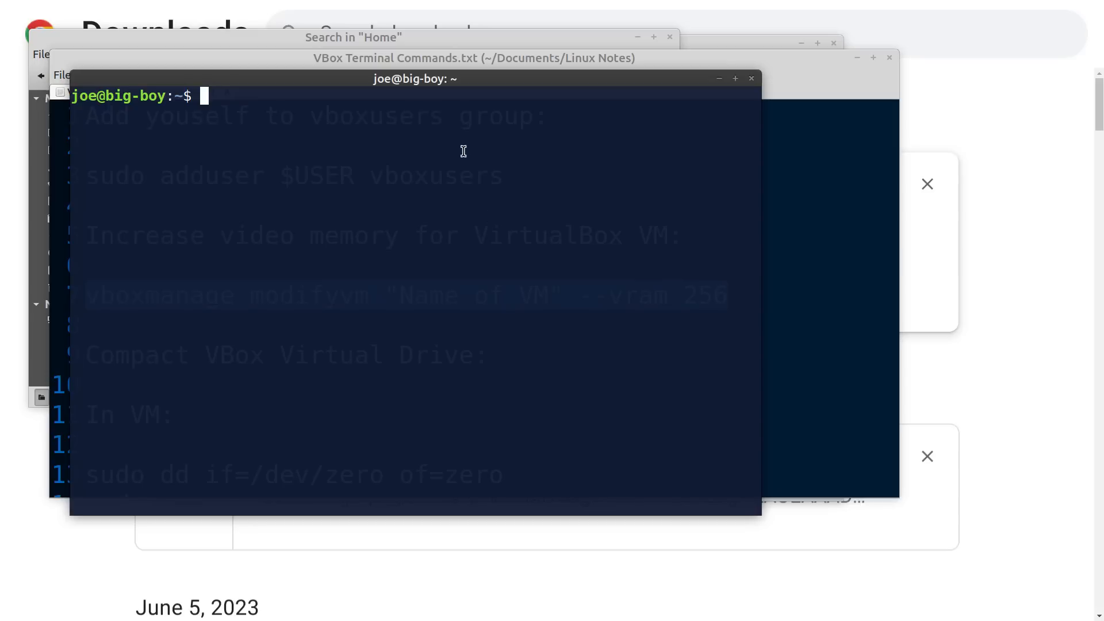
{"action": "key", "text": "ctrl+shift+v"}
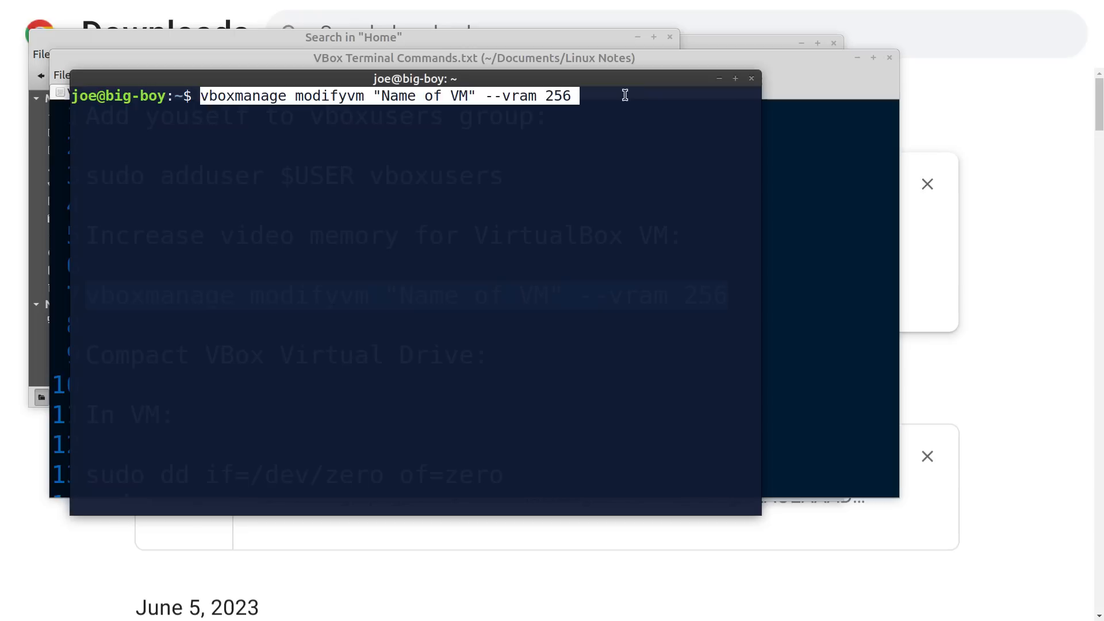
{"action": "key", "text": "Left"}
{"action": "key", "text": "Left"}
{"action": "key", "text": "Left"}
{"action": "key", "text": "Left"}
{"action": "key", "text": "Left"}
{"action": "key", "text": "Left"}
{"action": "key", "text": "Left"}
{"action": "key", "text": "Left"}
{"action": "key", "text": "Left"}
{"action": "key", "text": "Left"}
{"action": "key", "text": "Left"}
{"action": "key", "text": "Left"}
{"action": "key", "text": "Left"}
{"action": "key", "text": "Left"}
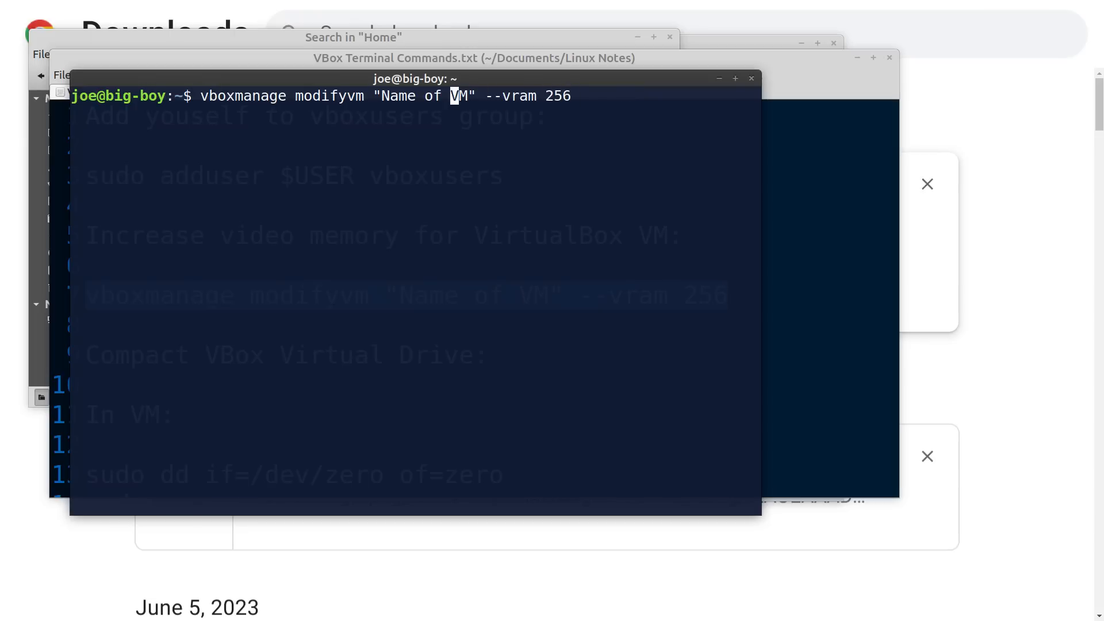
{"action": "key", "text": "Right"}
{"action": "key", "text": "Right"}
{"action": "key", "text": "BackSpace"}
{"action": "key", "text": "BackSpace"}
{"action": "key", "text": "BackSpace"}
{"action": "key", "text": "BackSpace"}
{"action": "key", "text": "BackSpace"}
{"action": "key", "text": "BackSpace"}
{"action": "key", "text": "BackSpace"}
{"action": "key", "text": "BackSpace"}
{"action": "key", "text": "BackSpace"}
{"action": "key", "text": "BackSpace"}
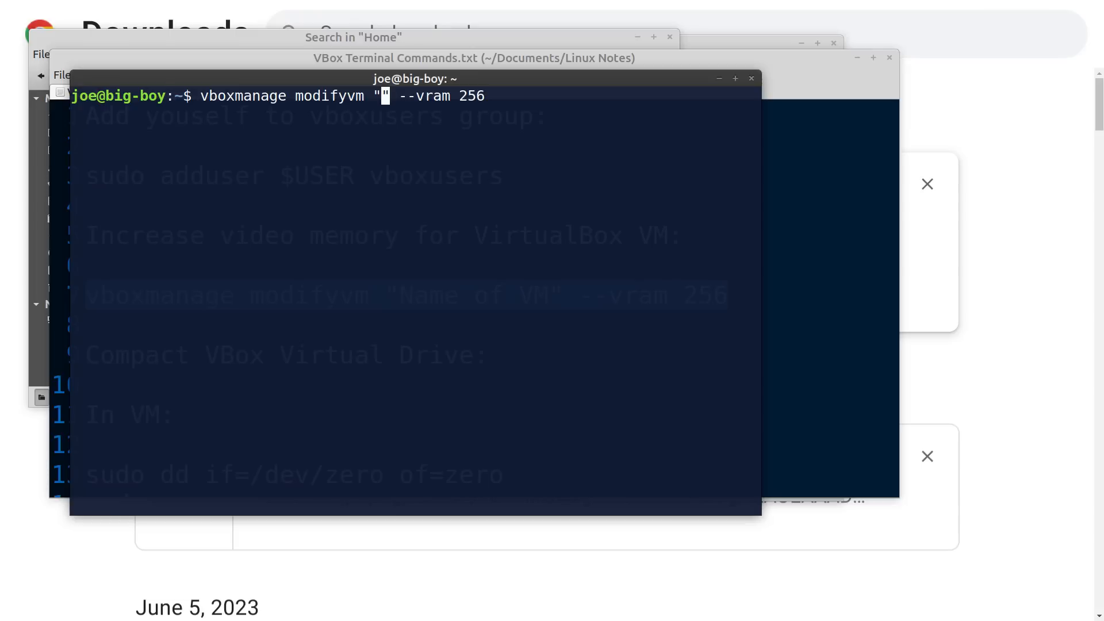
{"action": "type", "text": "Debian"}
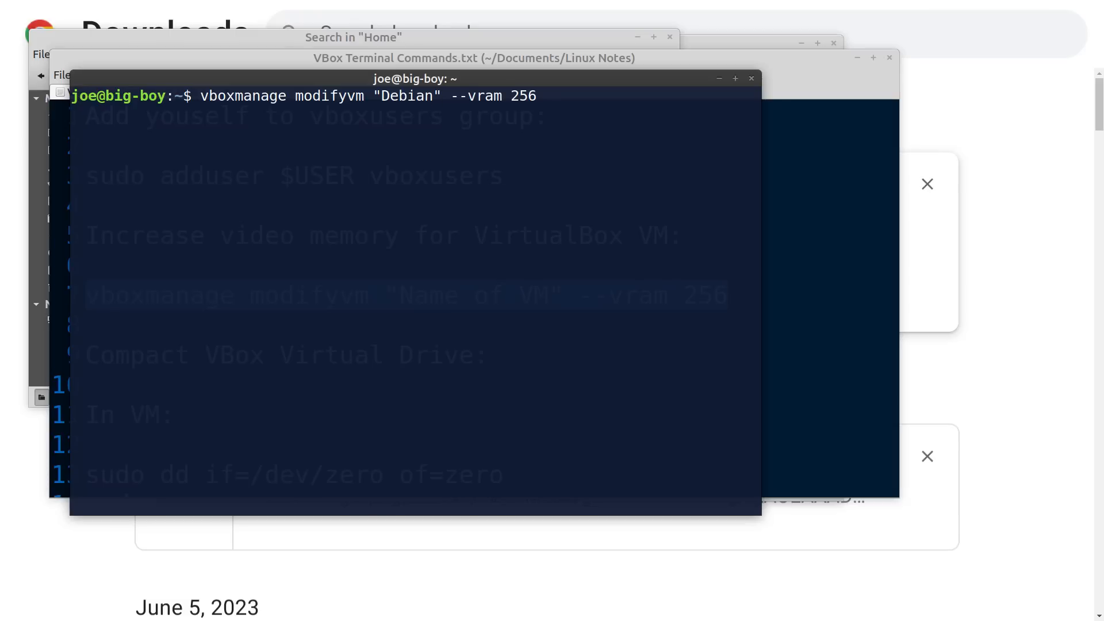
{"action": "key", "text": "Return"}
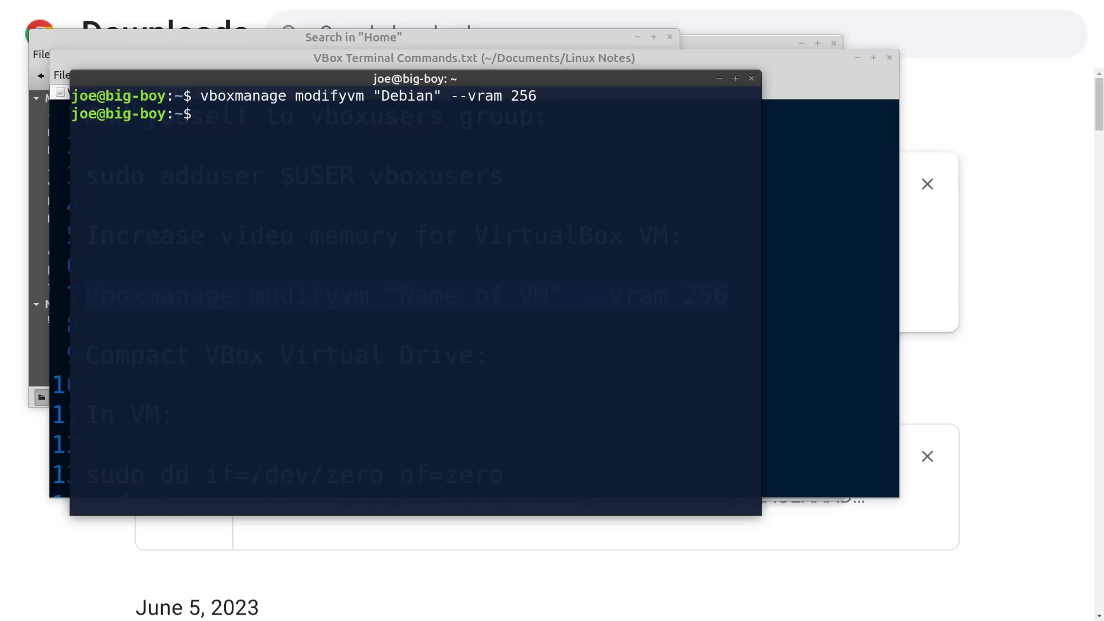
{"action": "key", "text": "alt+Tab"}
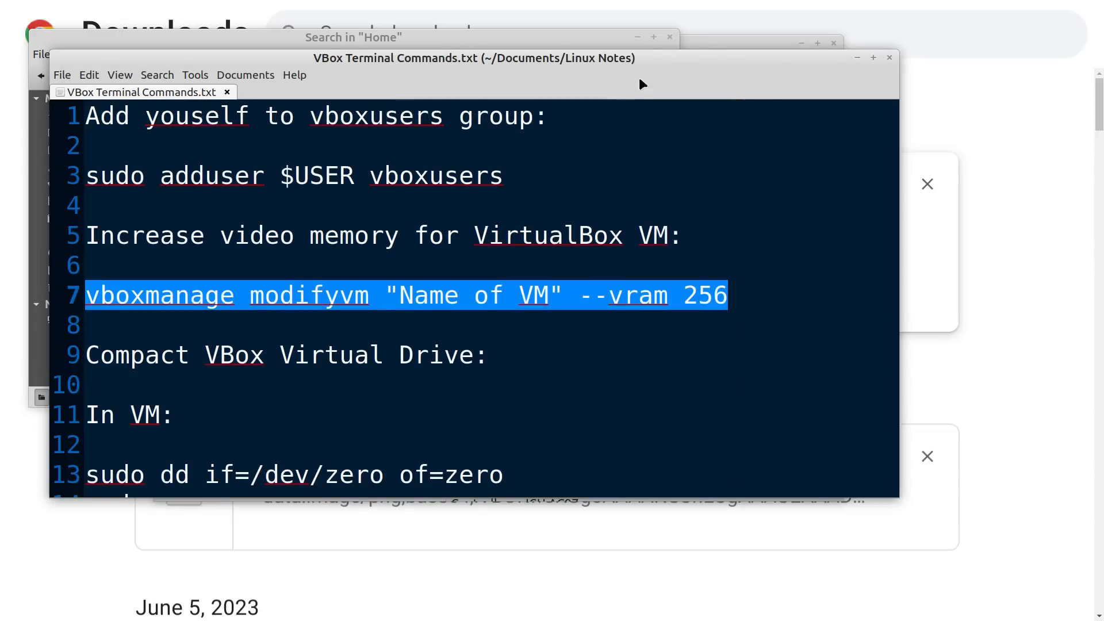
Step: Close the notes and file search windows, and check the video memory in the Debian virtual machine's display settings
{"action": "left_click", "coordinate": [889, 57]}
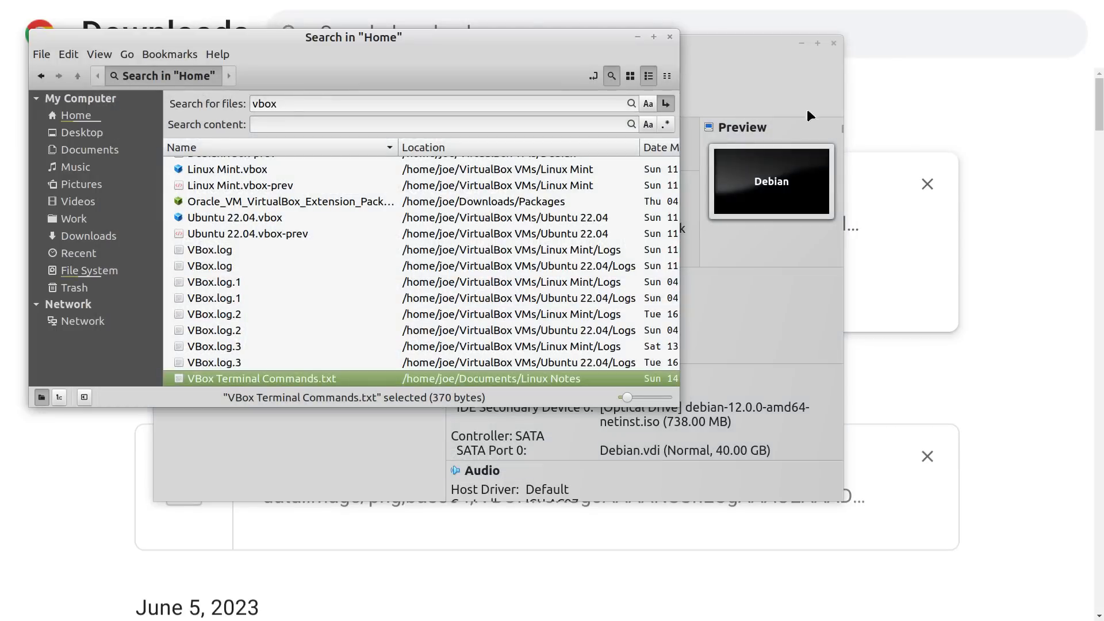
{"action": "left_click", "coordinate": [669, 37]}
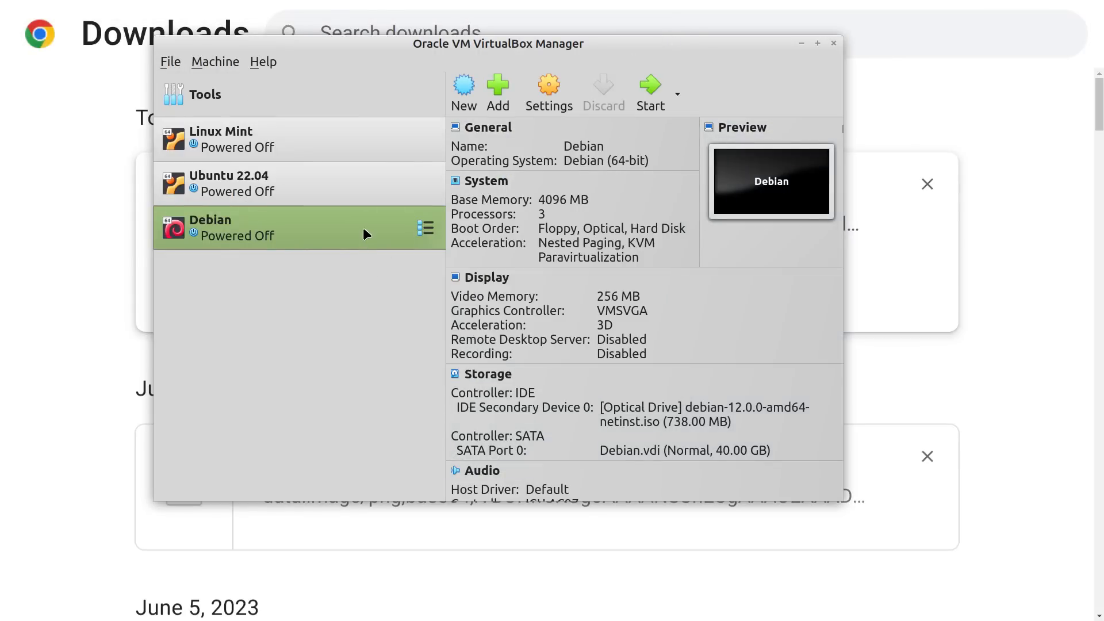
{"action": "left_click", "coordinate": [548, 89]}
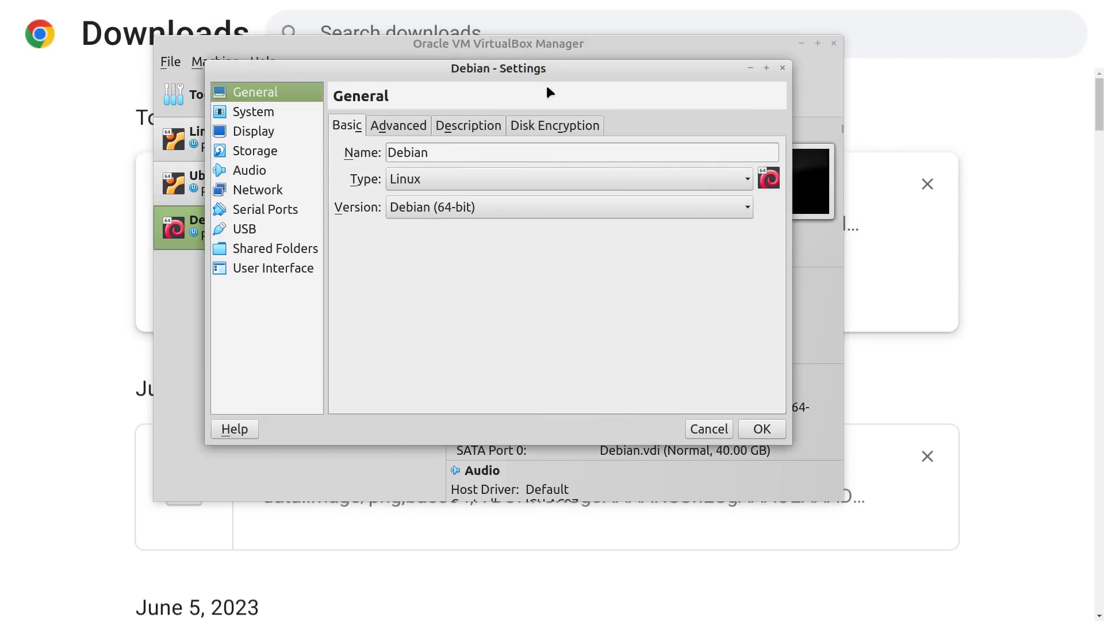
{"action": "left_click", "coordinate": [293, 137]}
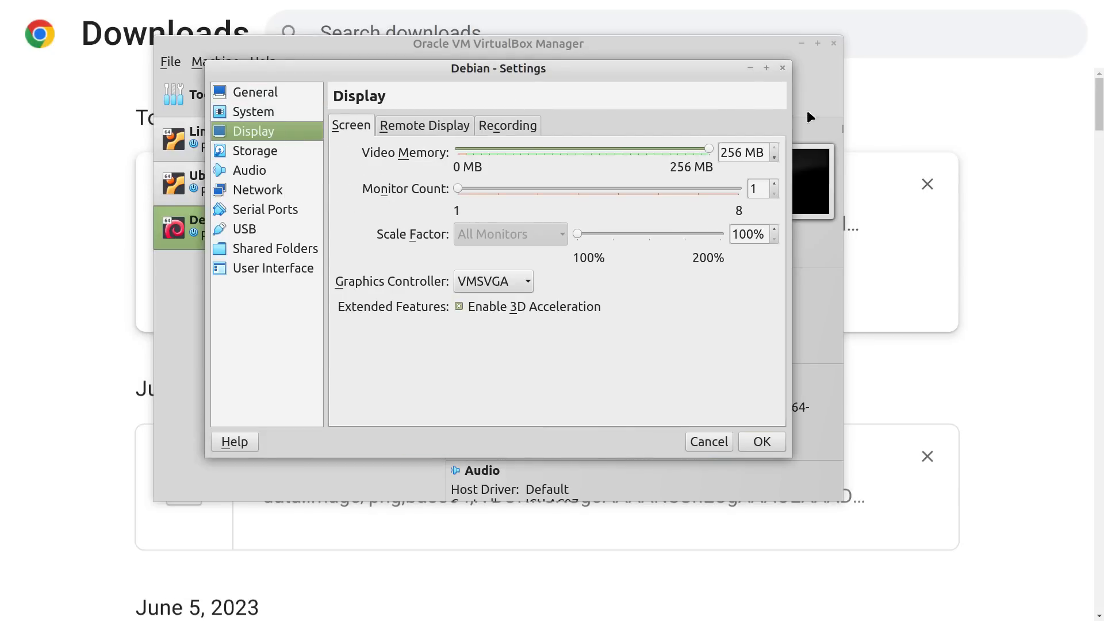
{"action": "left_click", "coordinate": [783, 68]}
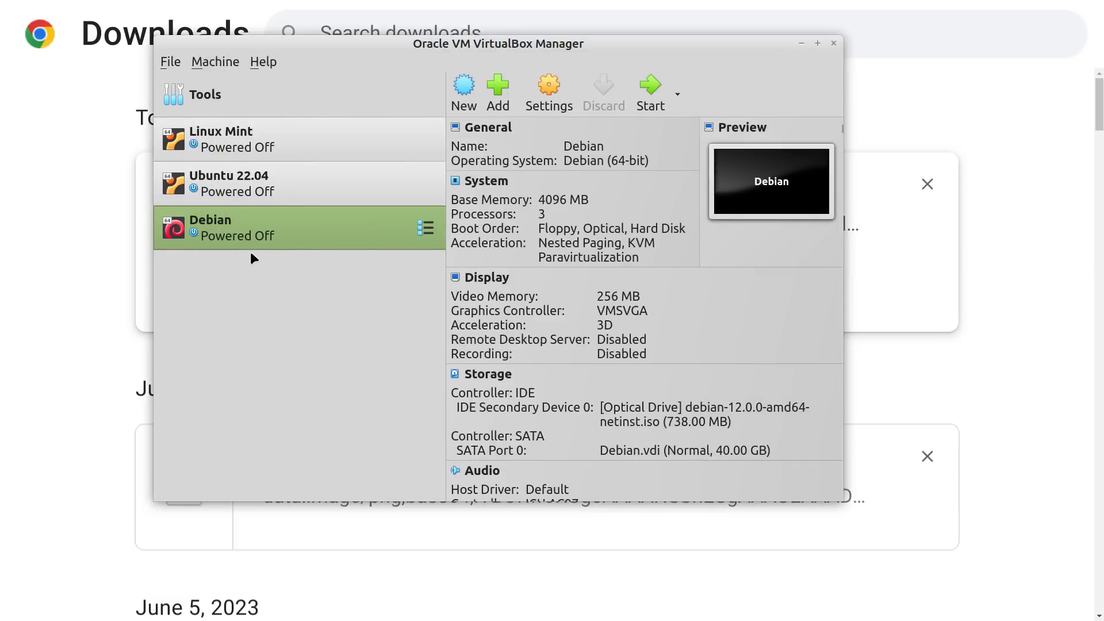
Step: Start the Debian virtual machine, enlarge its window, and launch the graphical install
{"action": "left_click", "coordinate": [656, 95]}
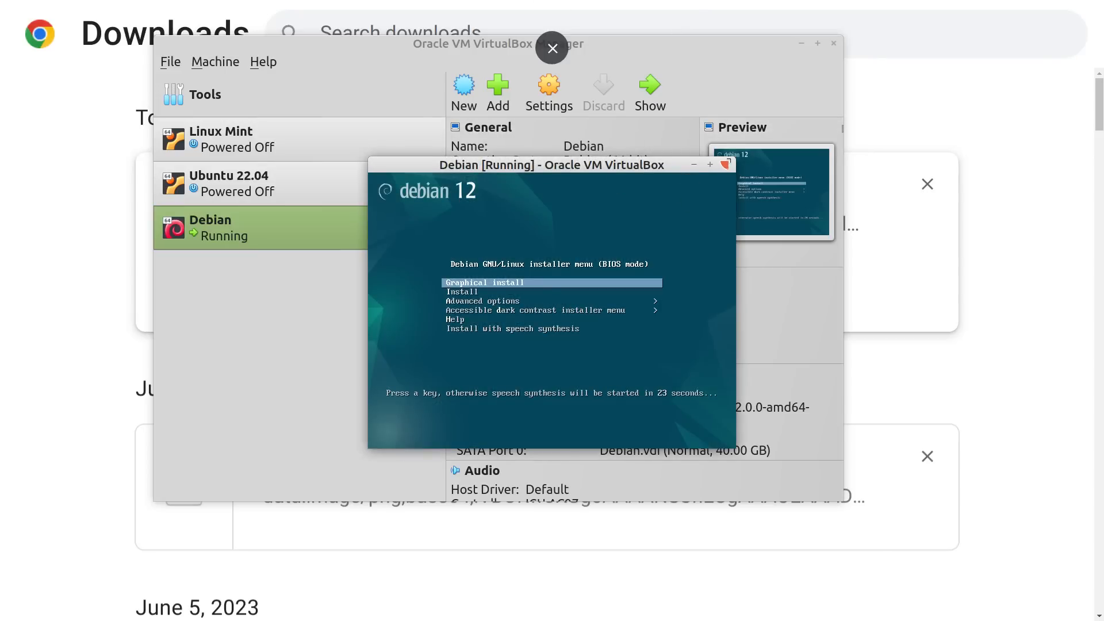
{"action": "left_click_drag", "start_coordinate": [728, 161], "coordinate": [981, 16]}
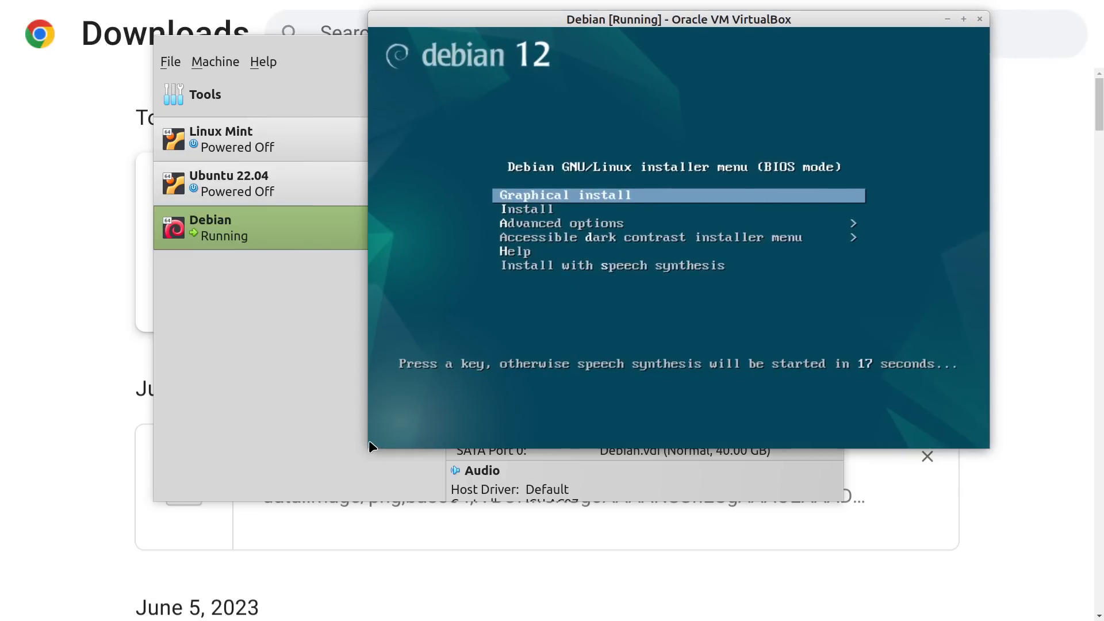
{"action": "left_click_drag", "start_coordinate": [371, 443], "coordinate": [123, 604]}
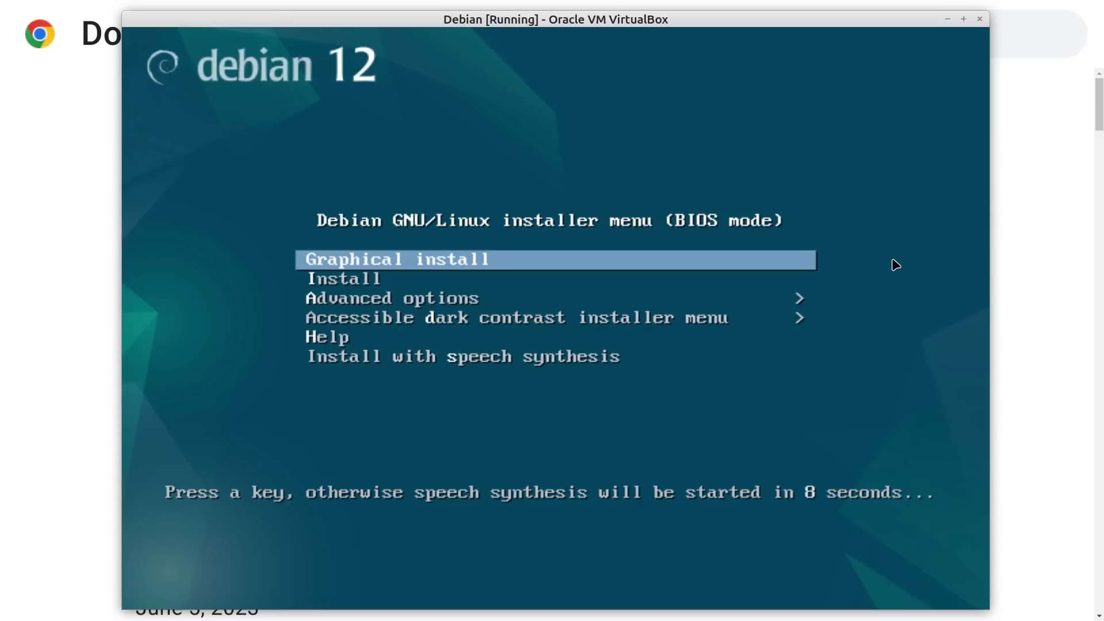
{"action": "key", "text": "Return"}
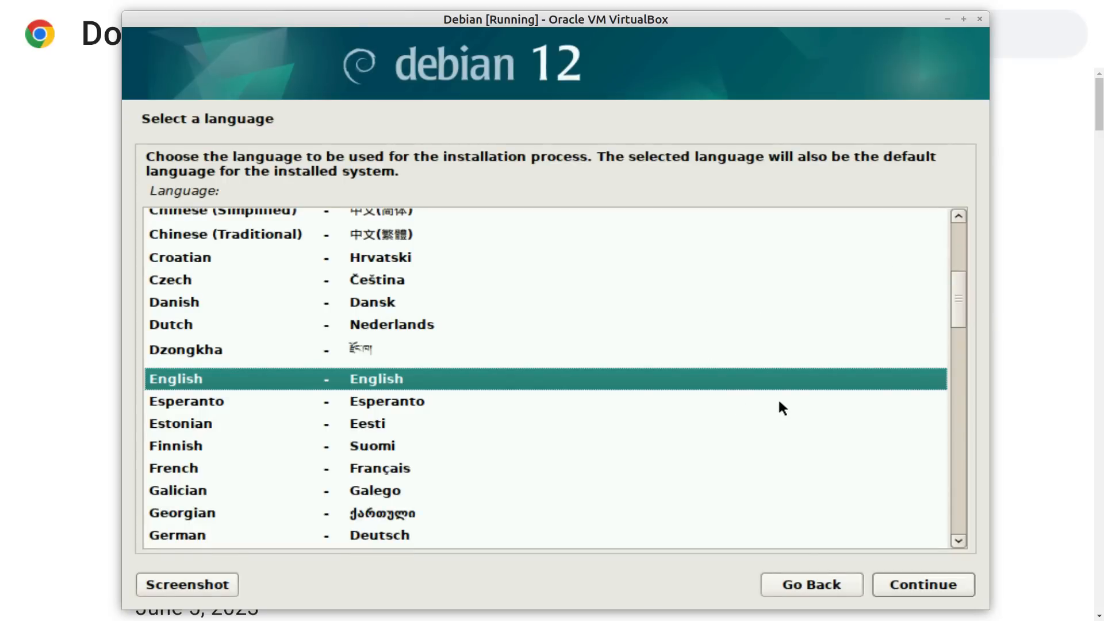
Step: Accept English as the language, United States as the location, and American English as the keymap in the installer
{"action": "left_click", "coordinate": [950, 587]}
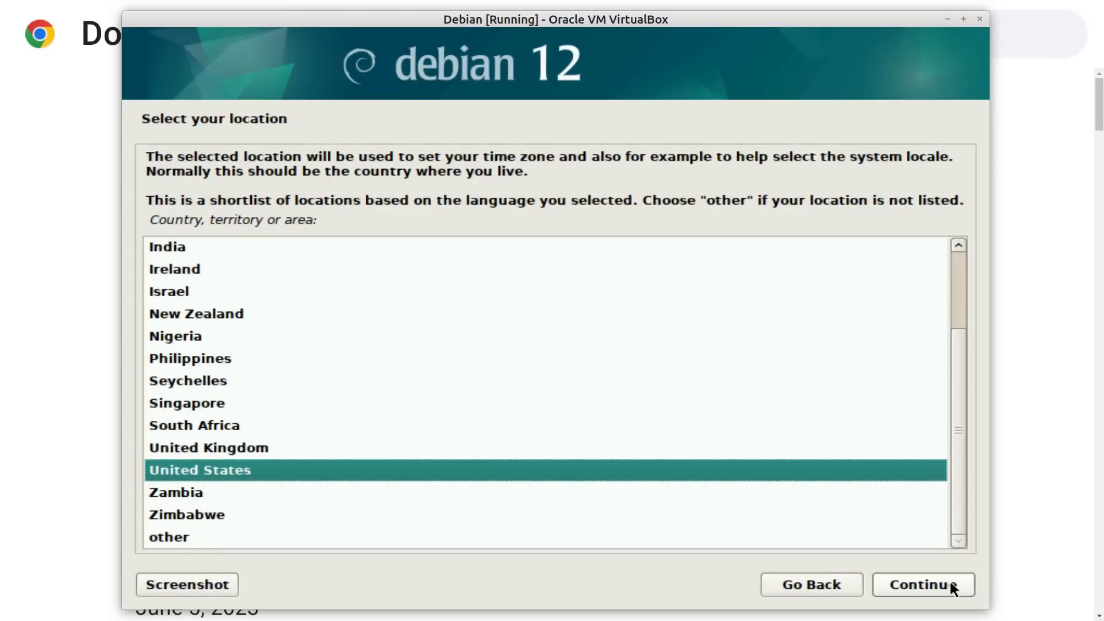
{"action": "left_click", "coordinate": [950, 587]}
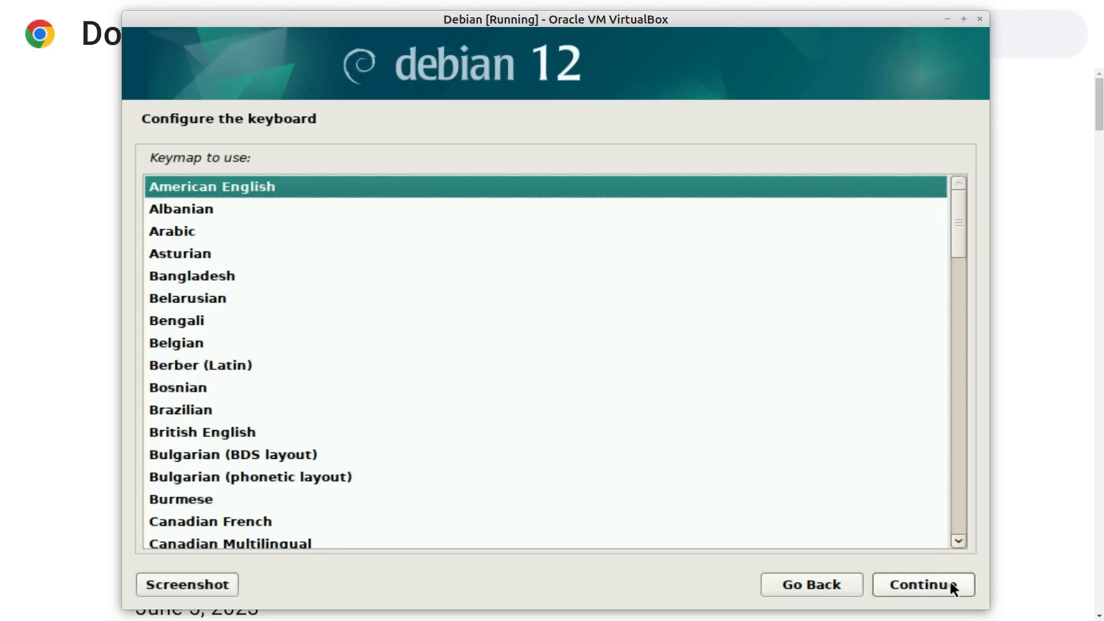
{"action": "left_click", "coordinate": [951, 586]}
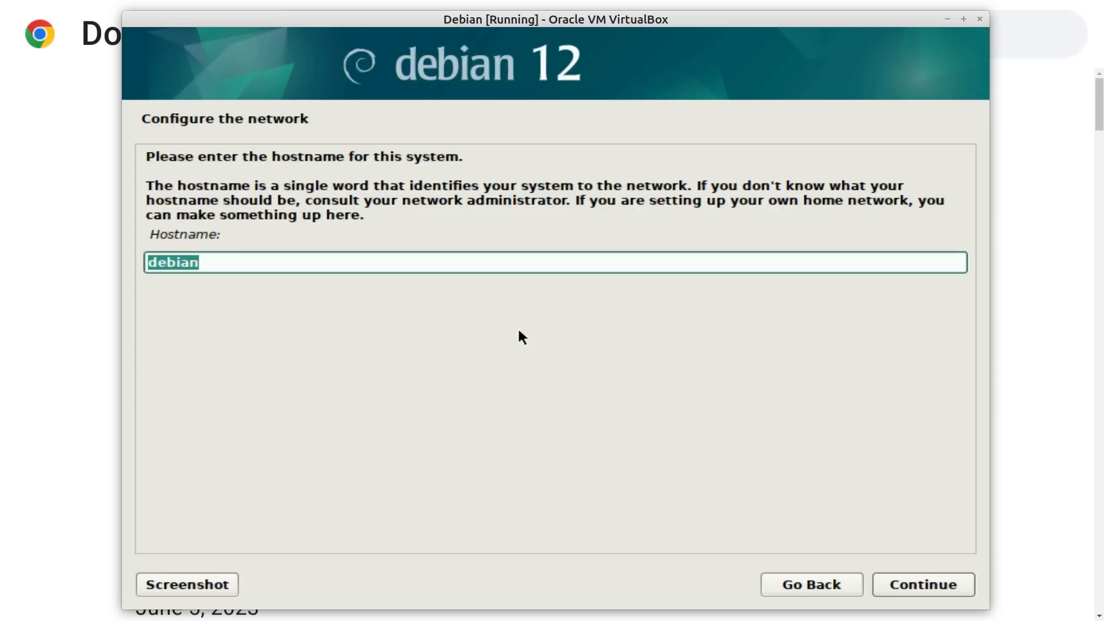
Step: Set the hostname to debian-vm and the domain name to debian-vm.com
{"action": "left_click", "coordinate": [305, 262]}
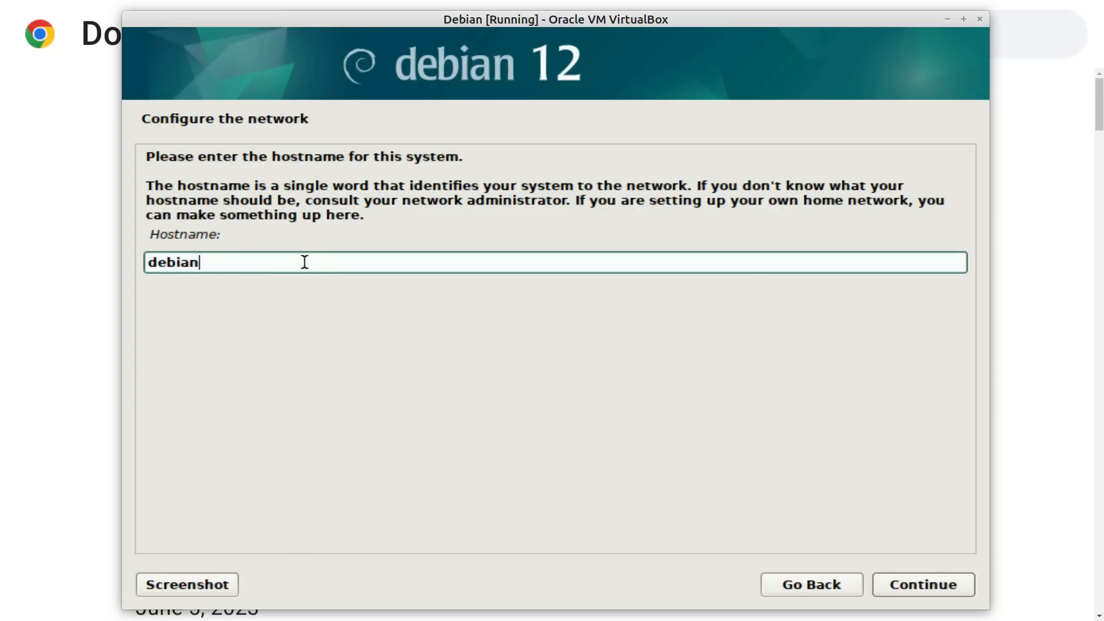
{"action": "type", "text": "-vm"}
{"action": "left_click", "coordinate": [941, 581]}
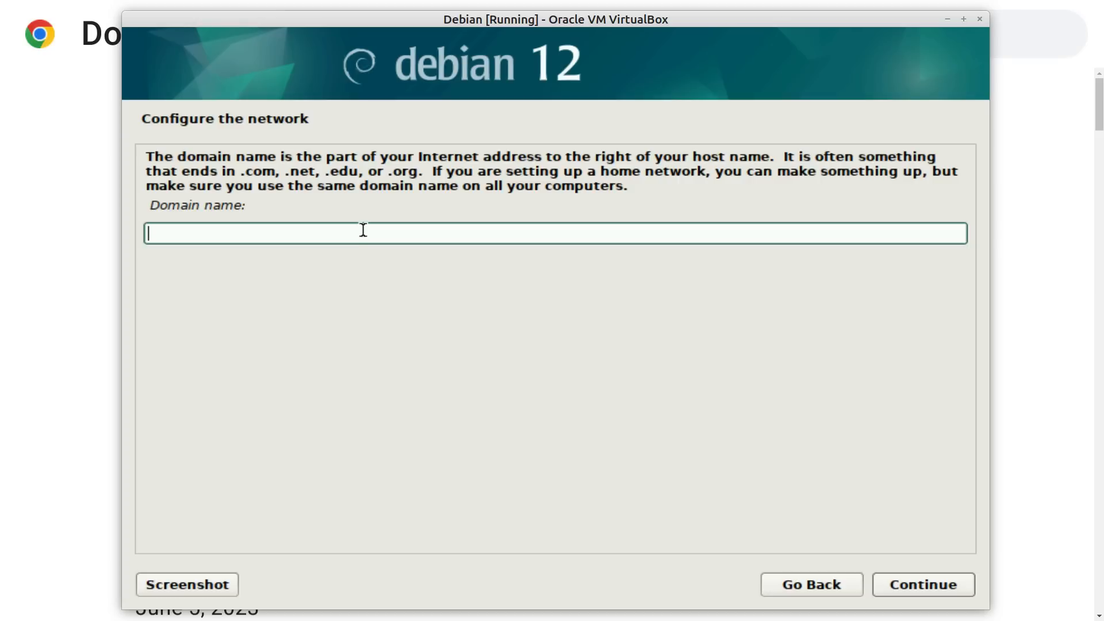
{"action": "type", "text": "debian-vm.com"}
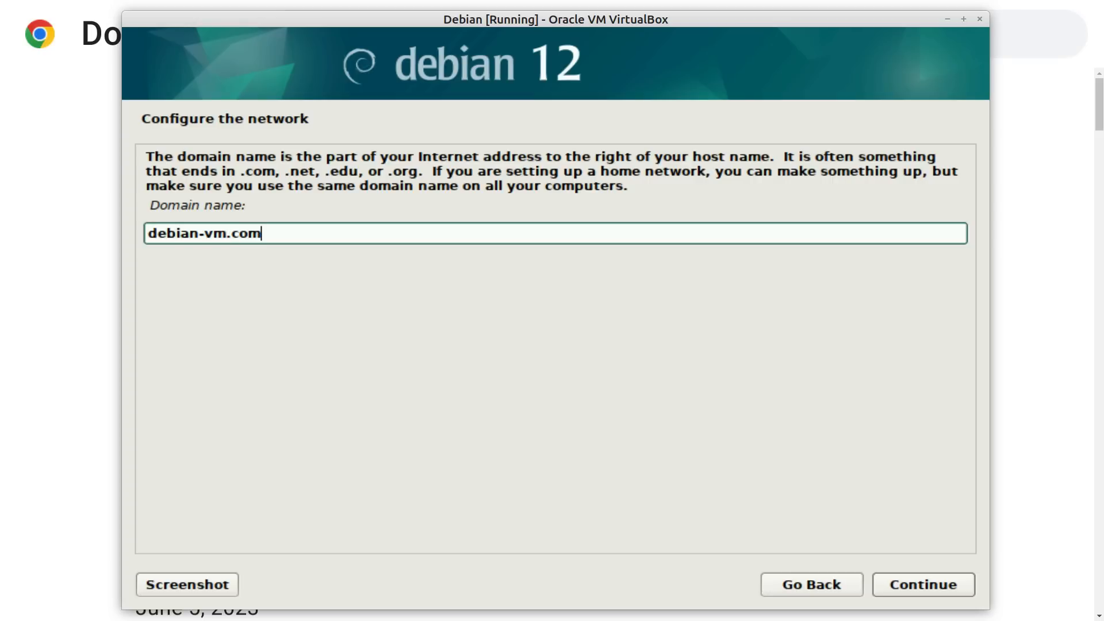
{"action": "left_click", "coordinate": [921, 585]}
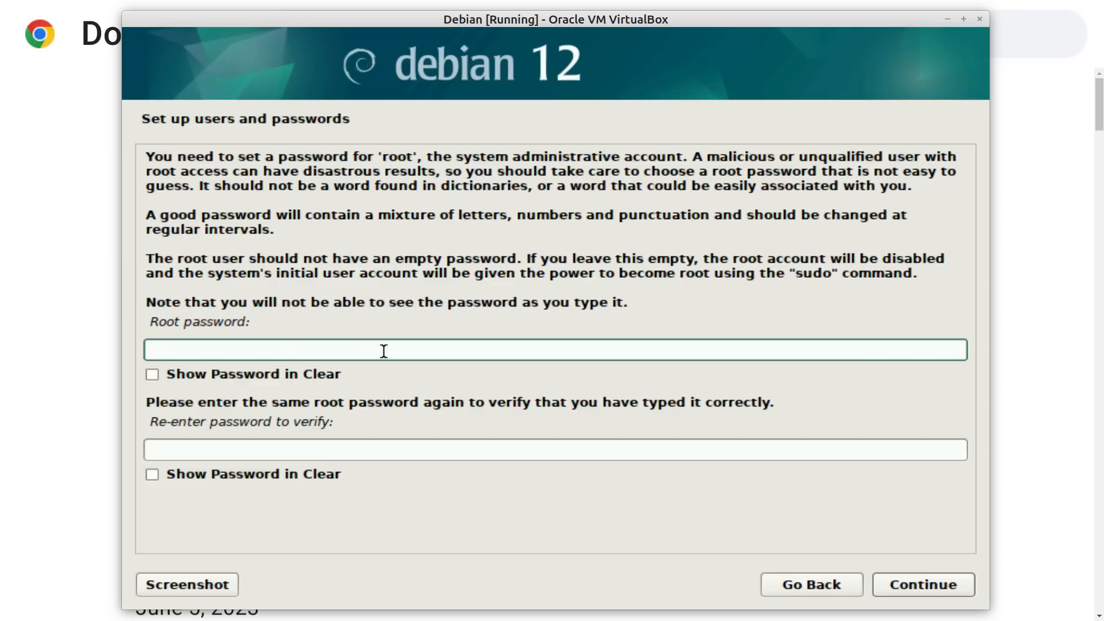
Step: Enter the root password, re-enter it for verification, and continue to the user account setup
{"action": "type", "text": "passwor"}
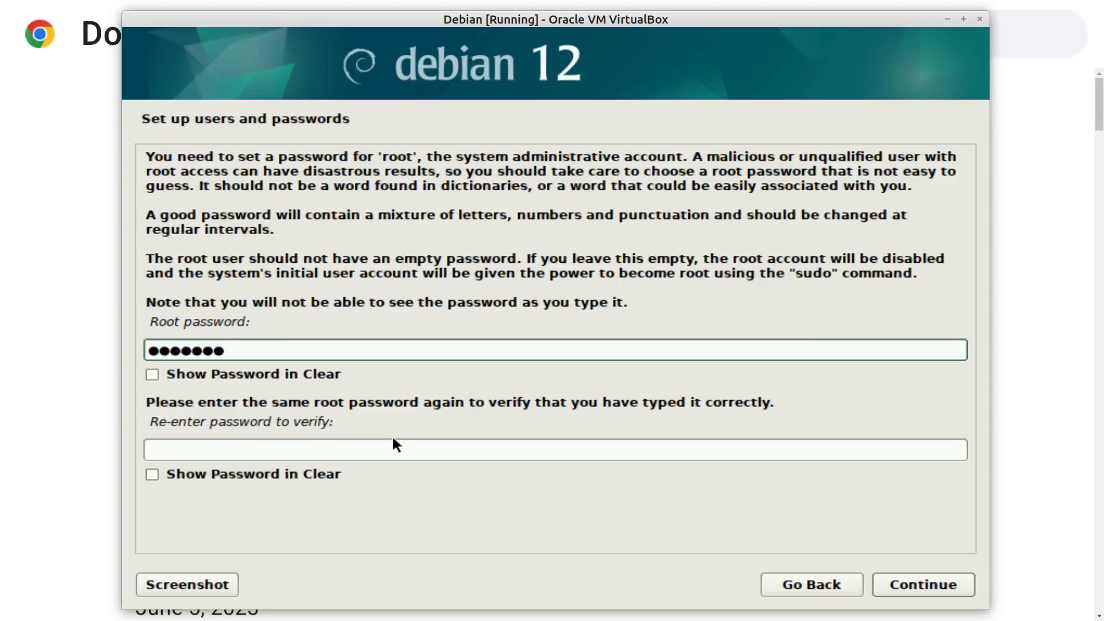
{"action": "left_click", "coordinate": [374, 449]}
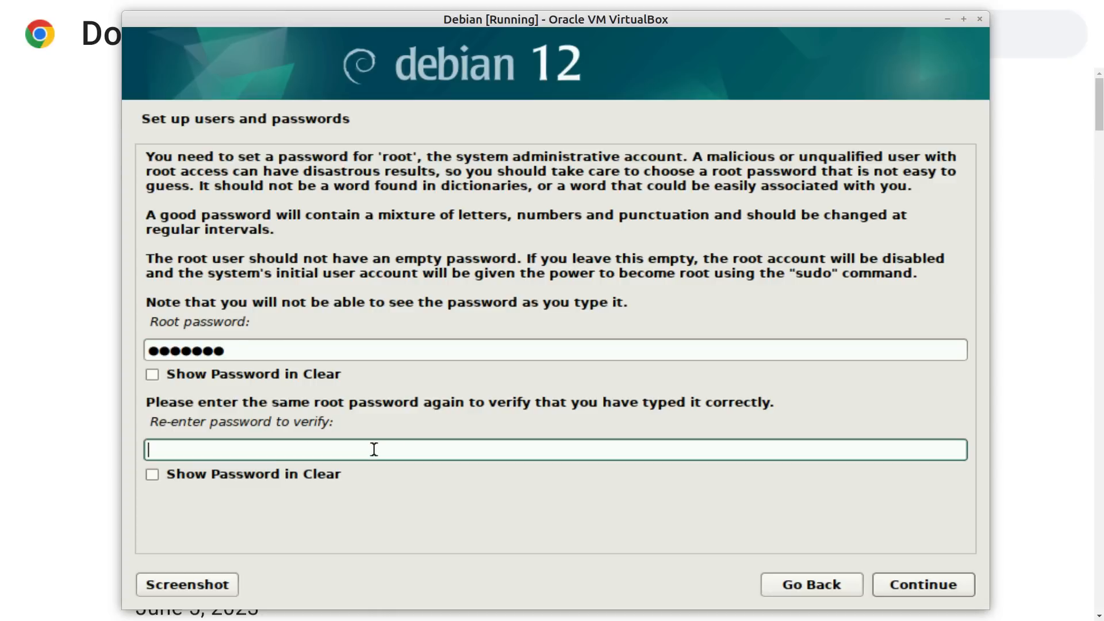
{"action": "type", "text": "passwor"}
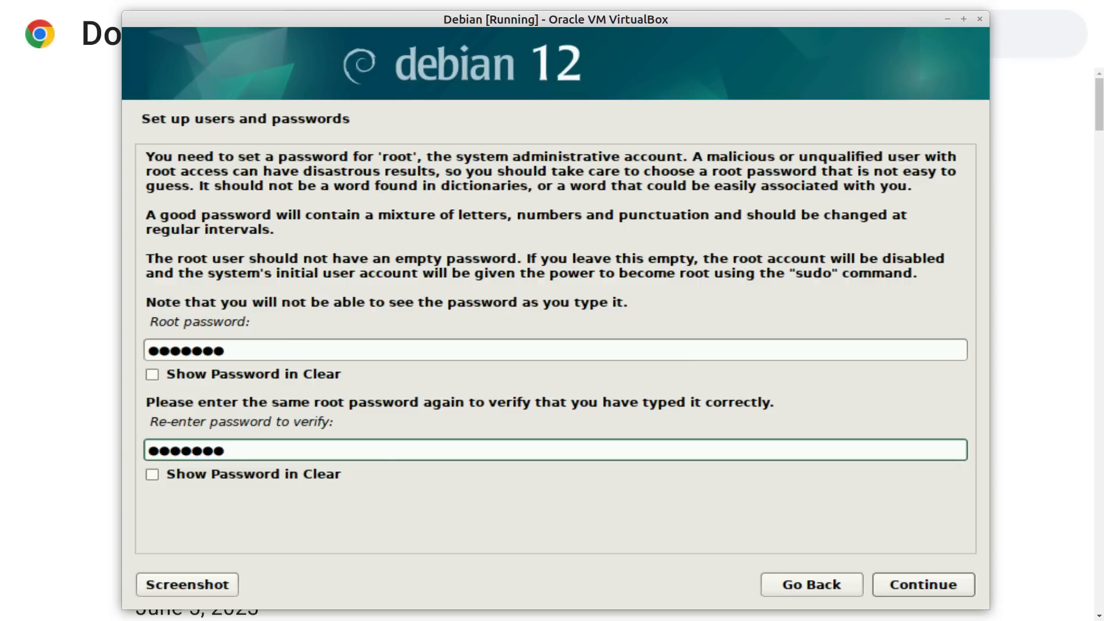
{"action": "left_click", "coordinate": [901, 583]}
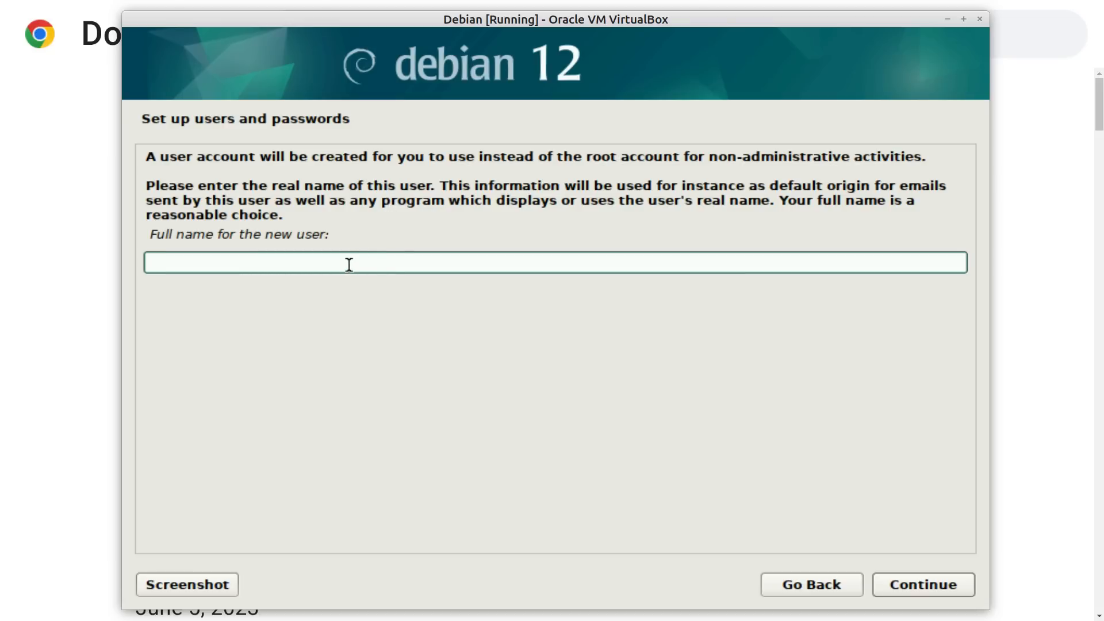
Step: Enter the new user's full name and accept the suggested account username
{"action": "type", "text": "Joe Collins"}
{"action": "left_click", "coordinate": [910, 593]}
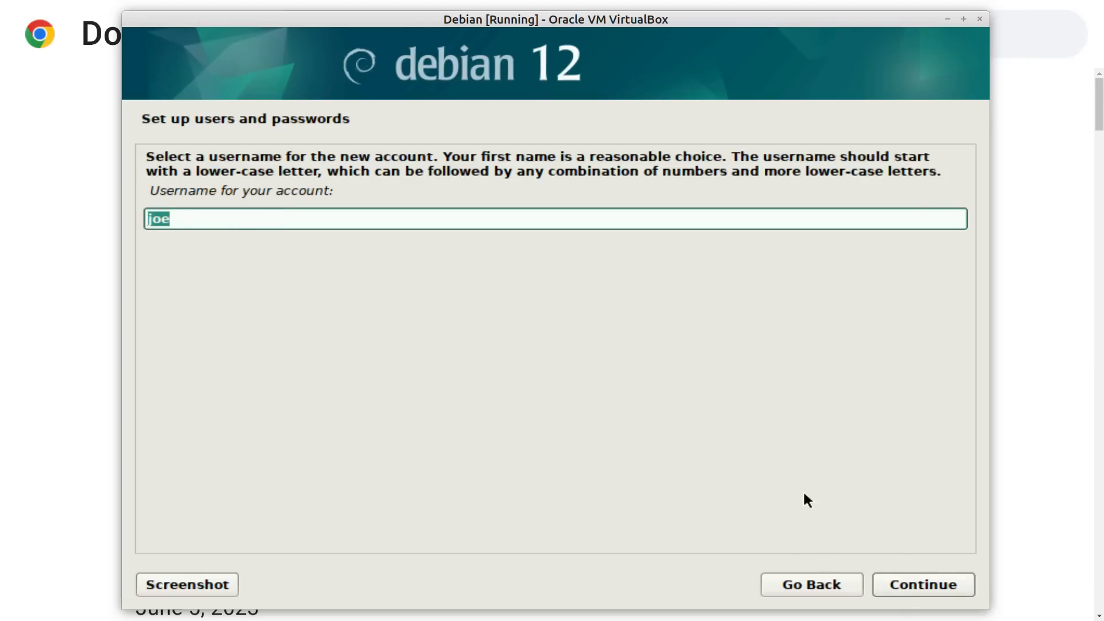
{"action": "left_click", "coordinate": [941, 585]}
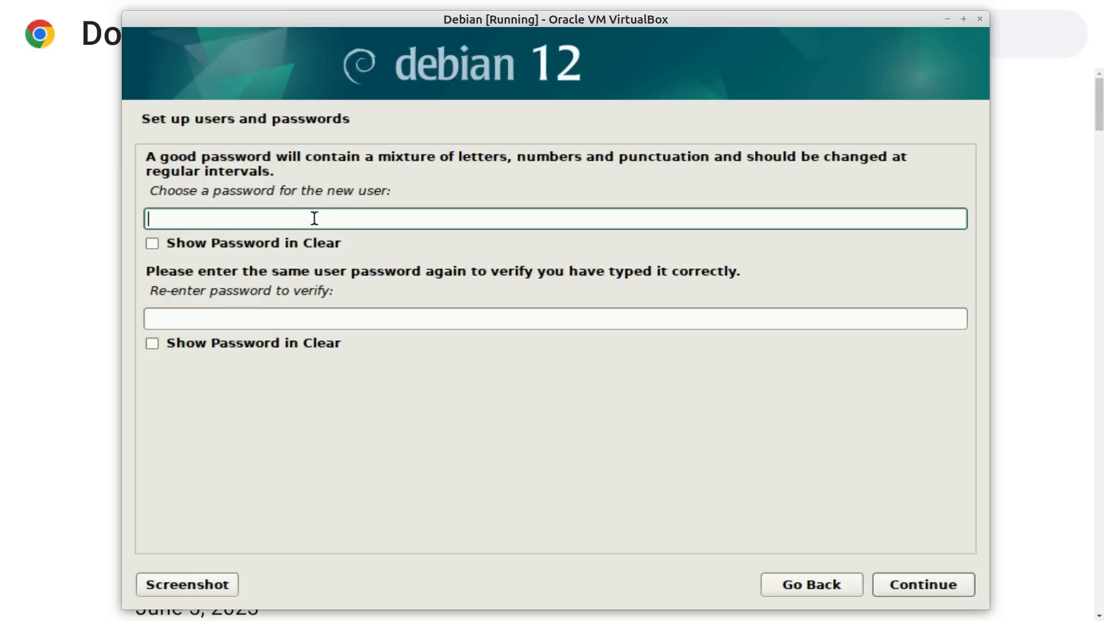
Step: Enter the new user's account password, re-enter it for verification, and continue to the clock setup
{"action": "type", "text": "•••••••"}
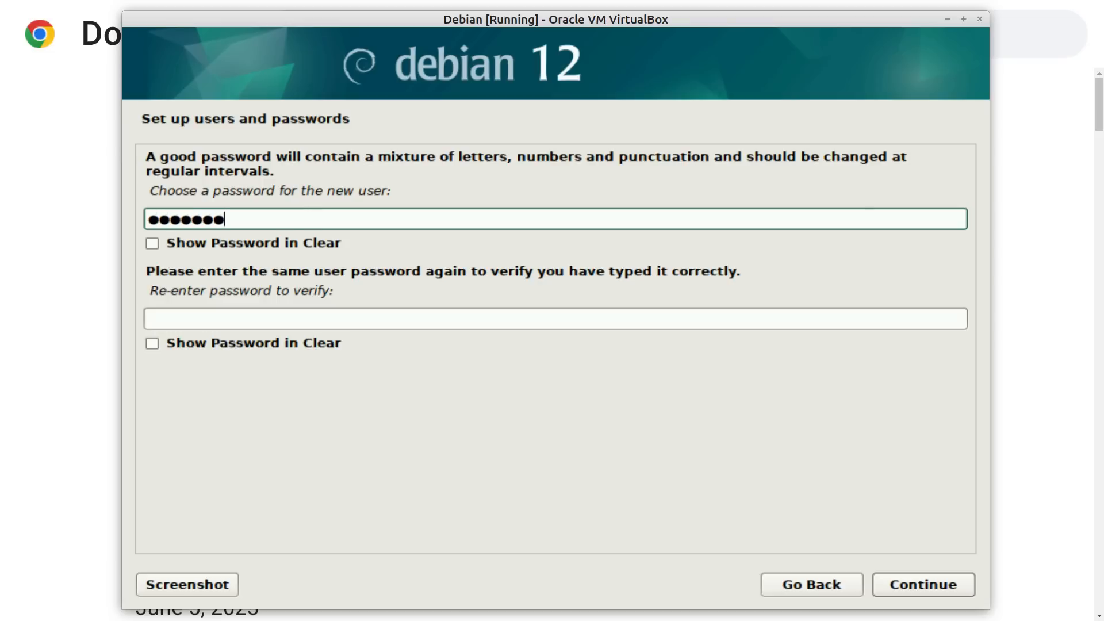
{"action": "type", "text": "•"}
{"action": "left_click", "coordinate": [305, 316]}
{"action": "type", "text": "••••"}
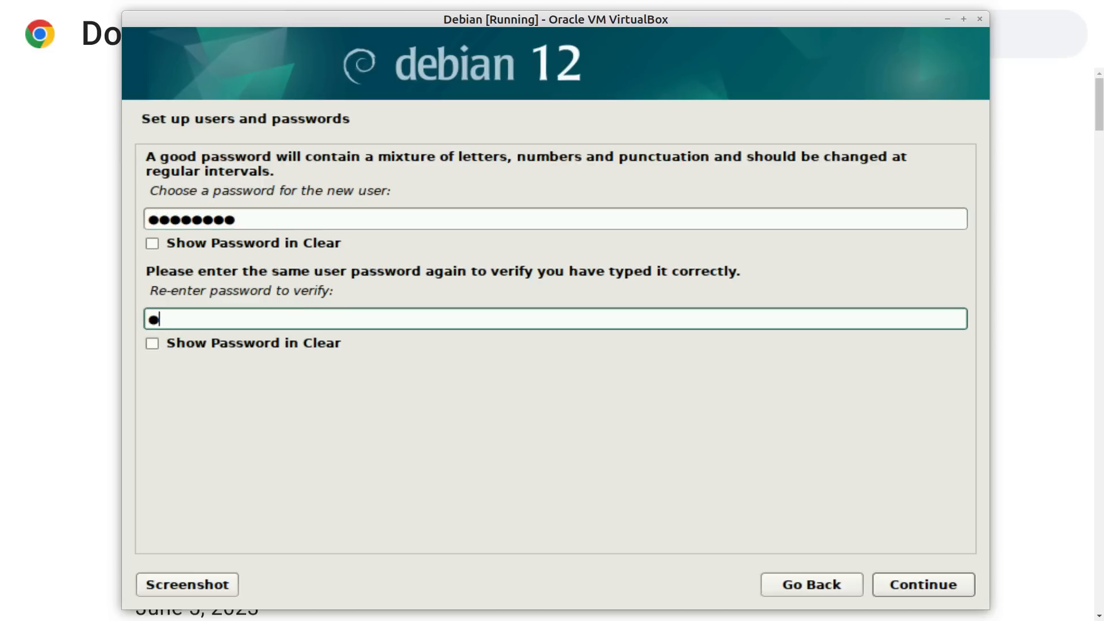
{"action": "type", "text": "••••"}
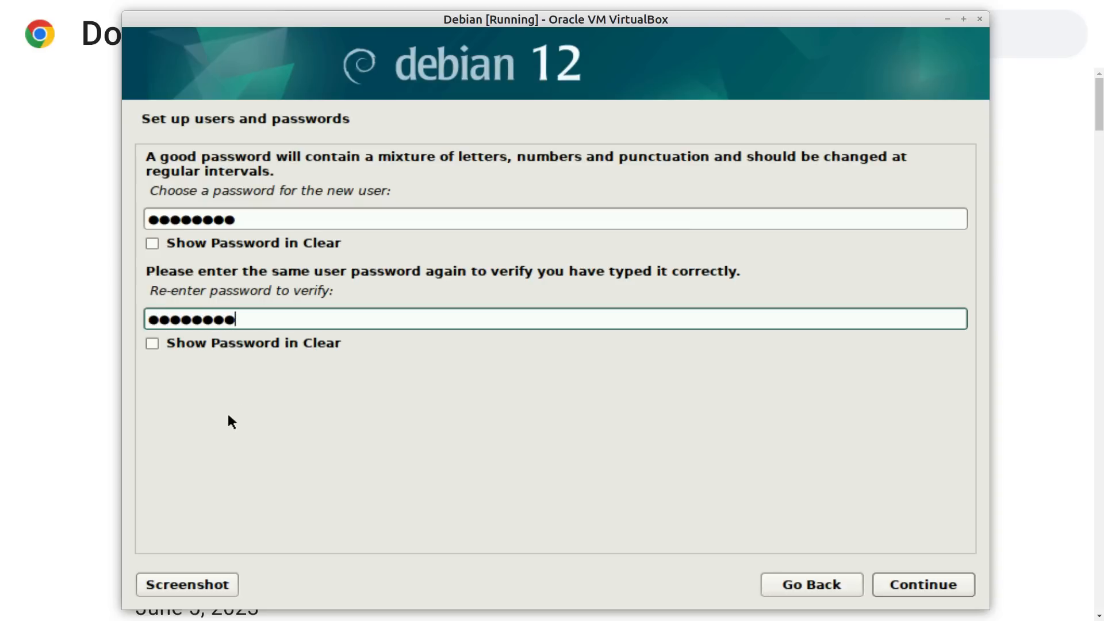
{"action": "left_click", "coordinate": [938, 589]}
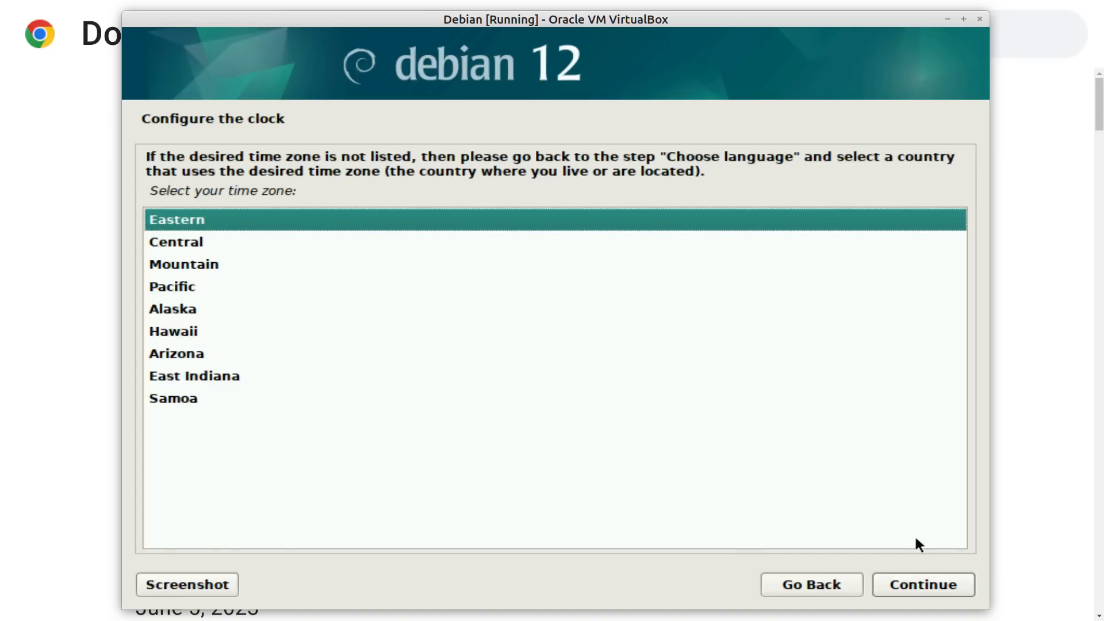
Step: Accept the Eastern time zone and choose guided partitioning using the entire 42.9 GB ATA VBOX HARDDISK
{"action": "left_click", "coordinate": [921, 586]}
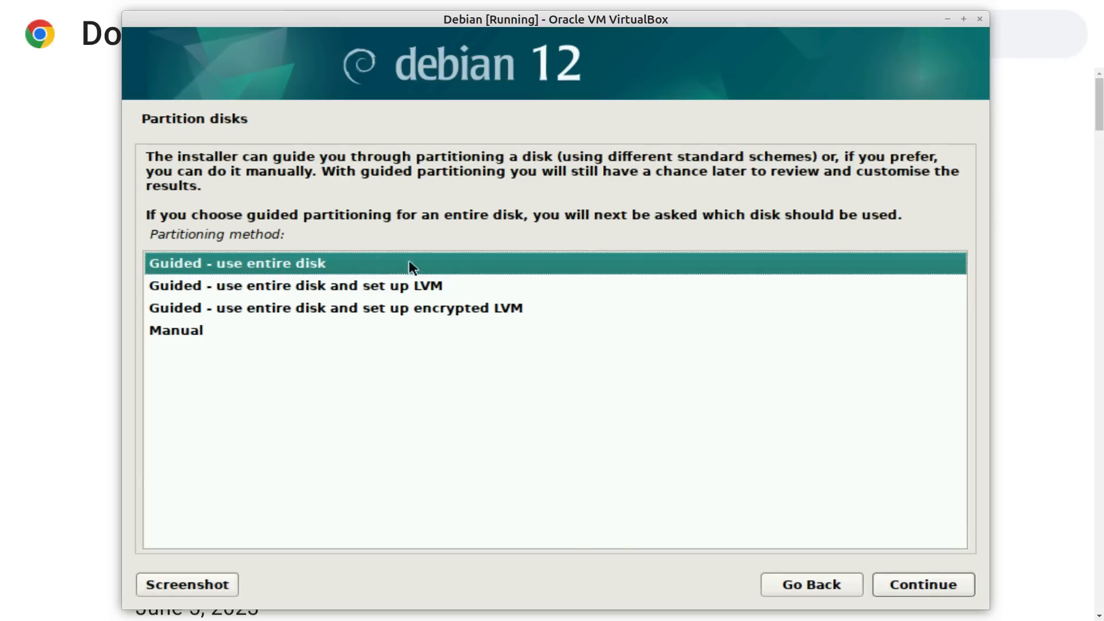
{"action": "left_click", "coordinate": [282, 264]}
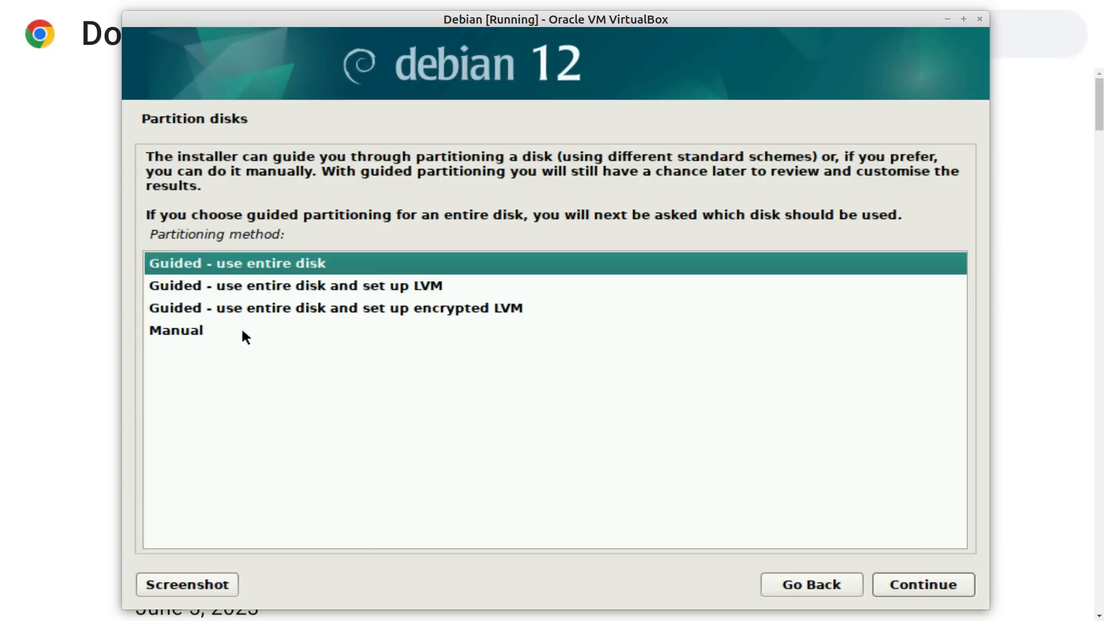
{"action": "left_click", "coordinate": [906, 588]}
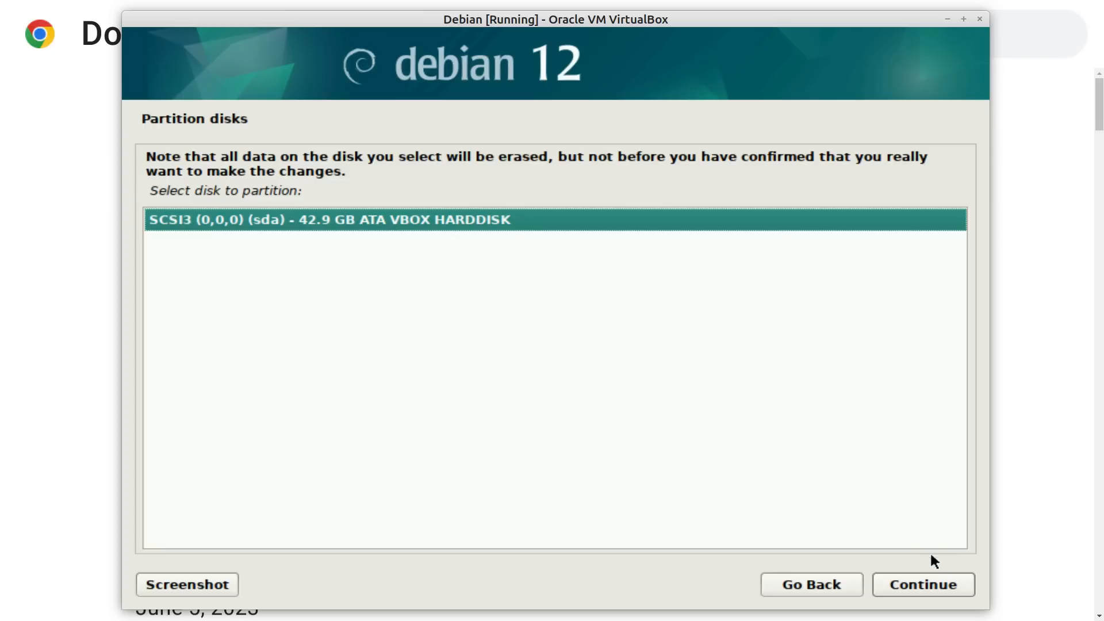
{"action": "left_click", "coordinate": [930, 585]}
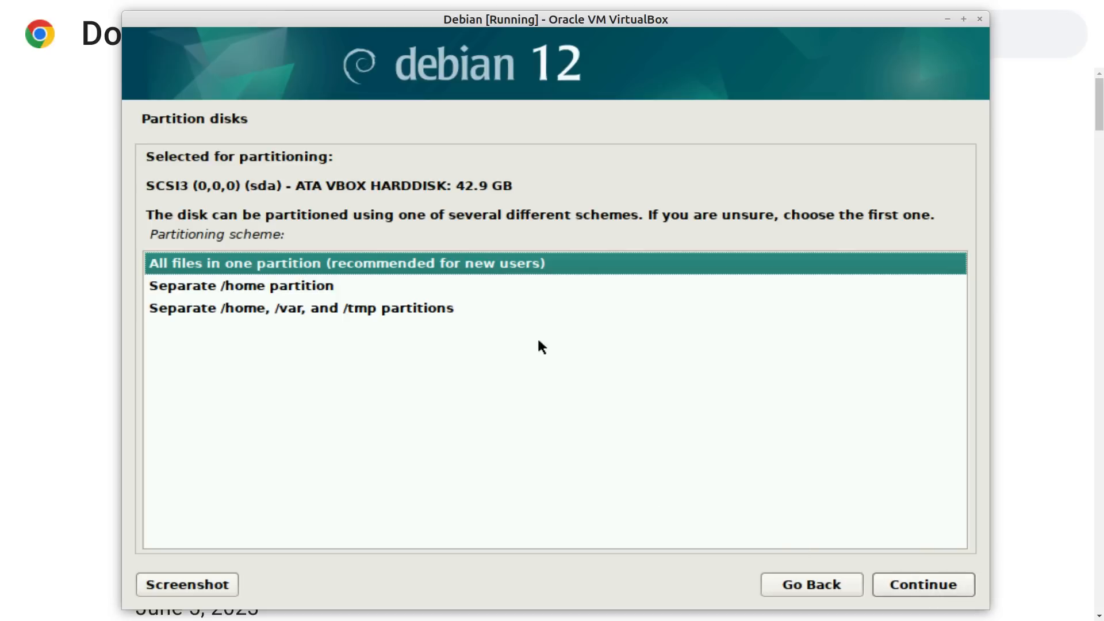
Step: Choose the scheme with all files in one partition, finish partitioning, and approve writing the changes to disk
{"action": "left_click", "coordinate": [423, 284]}
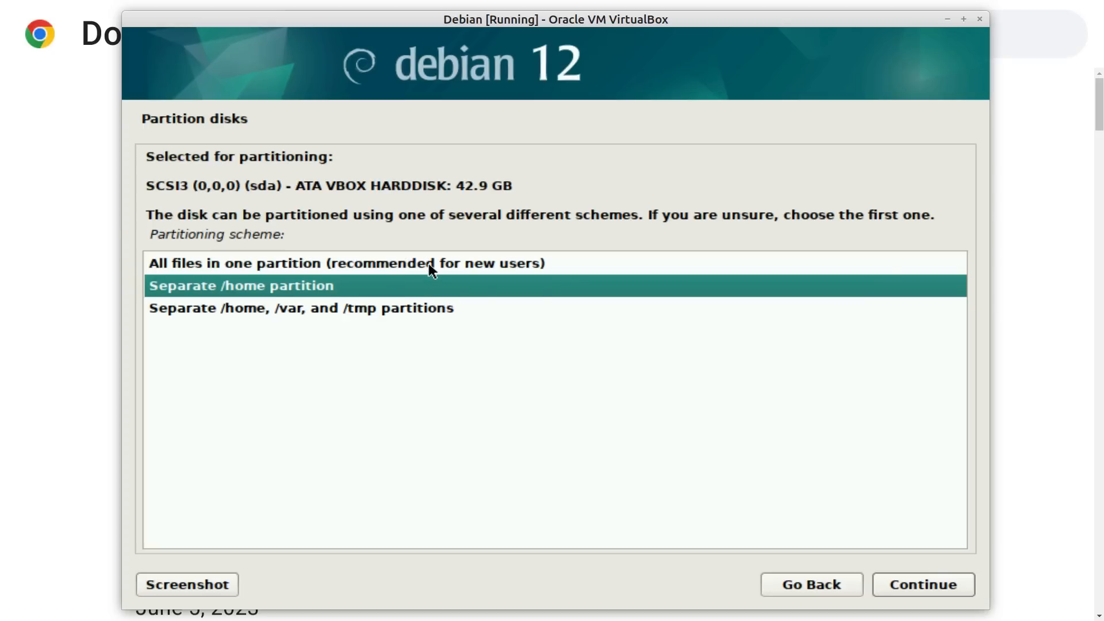
{"action": "double_click", "coordinate": [429, 264]}
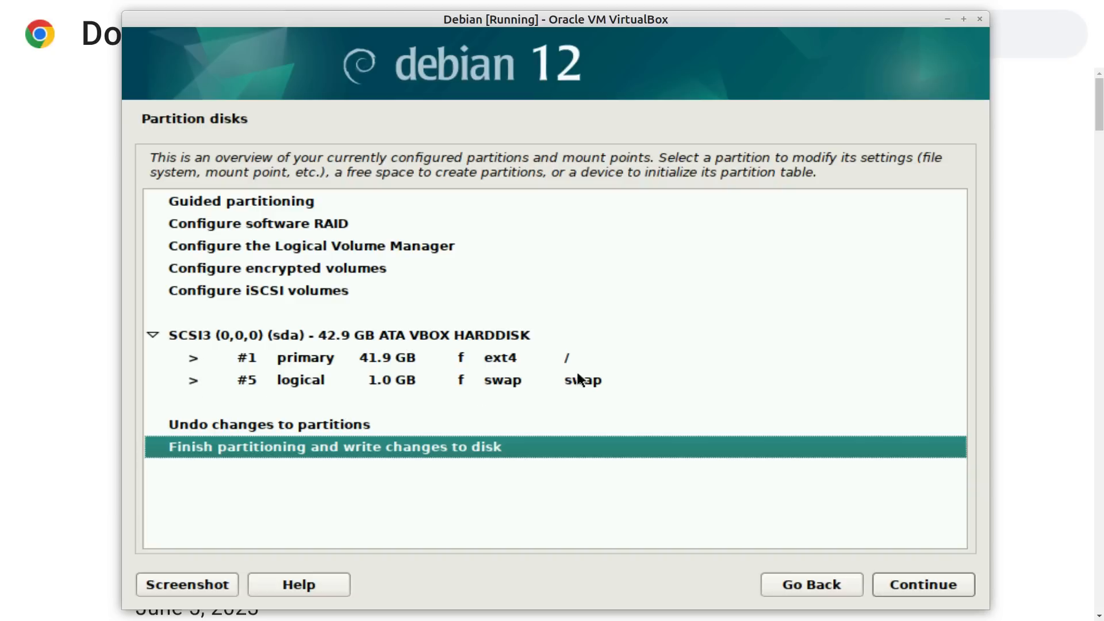
{"action": "left_click", "coordinate": [925, 581]}
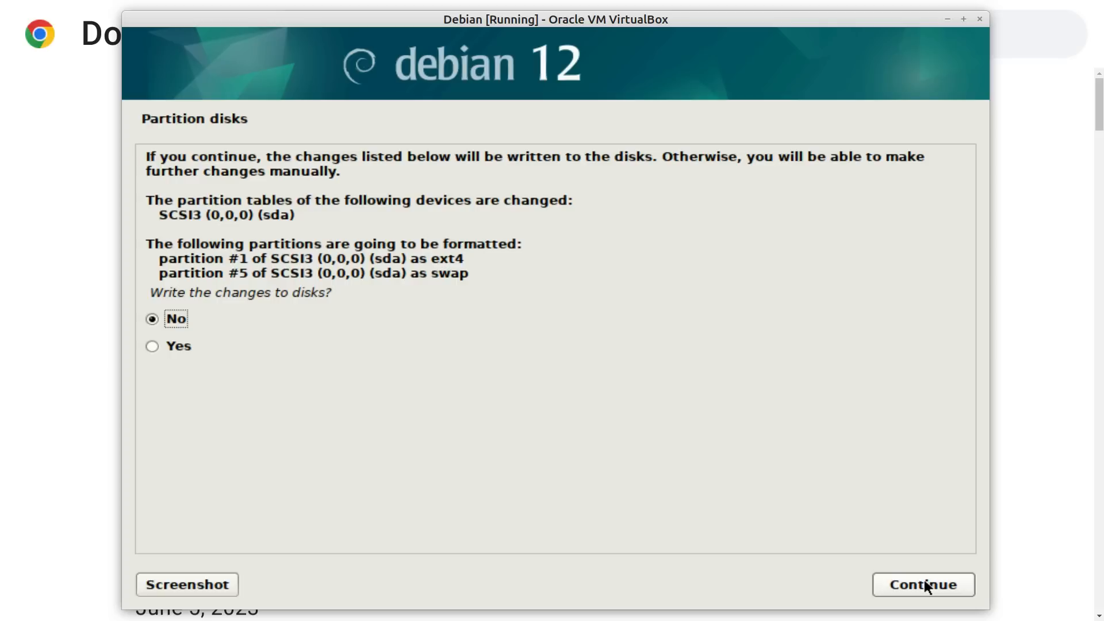
{"action": "left_click", "coordinate": [164, 343]}
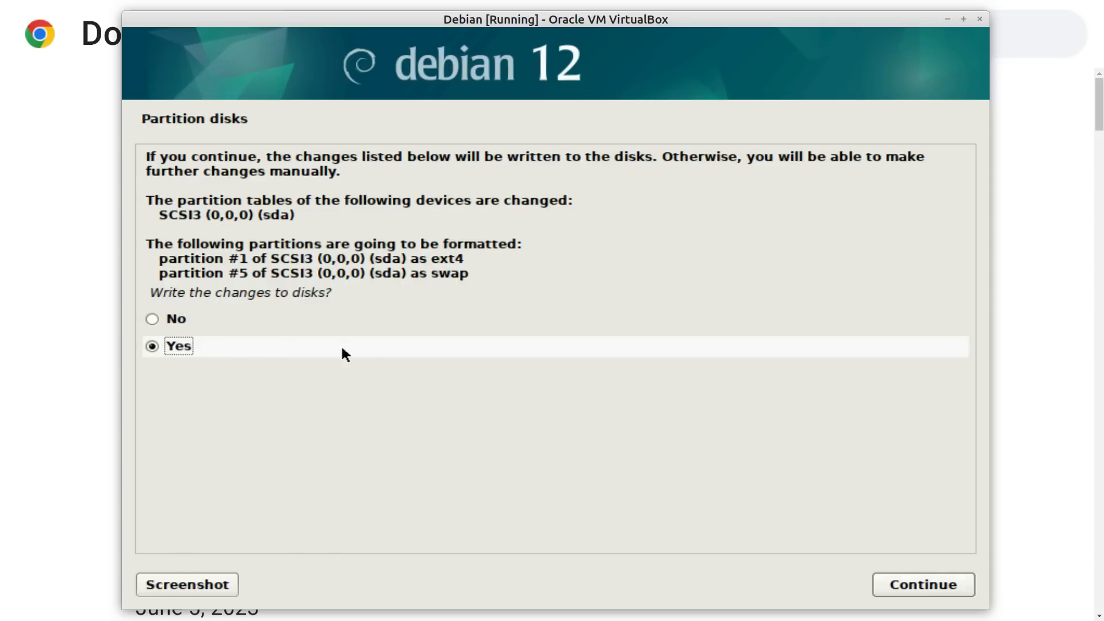
{"action": "left_click", "coordinate": [936, 589]}
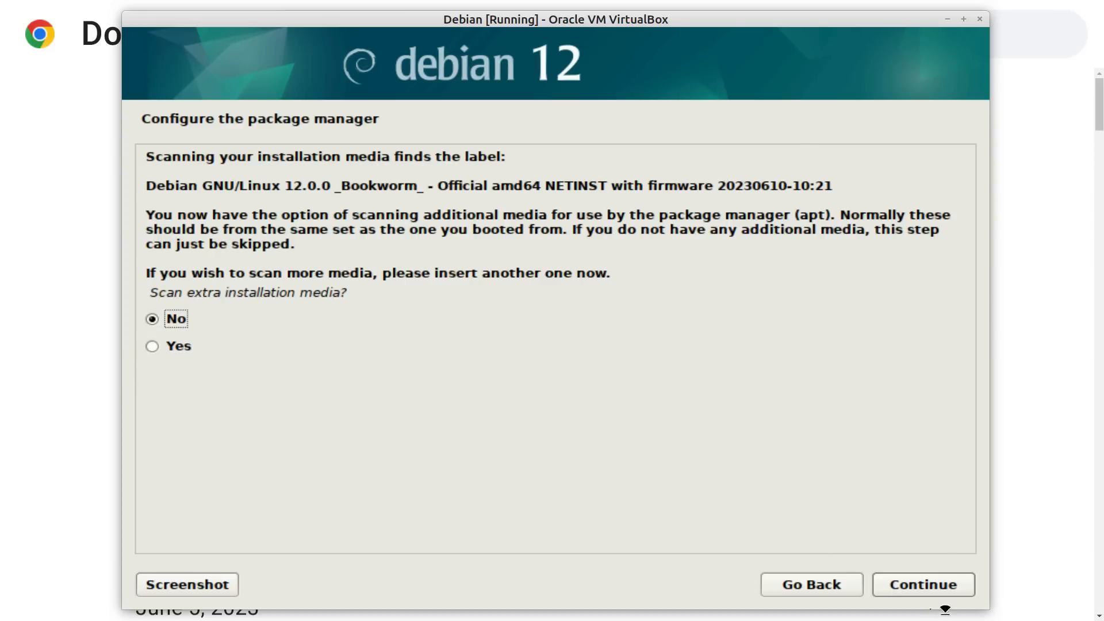
Step: Decline scanning extra installation media and accept United States as the Debian archive mirror country
{"action": "left_click", "coordinate": [940, 585]}
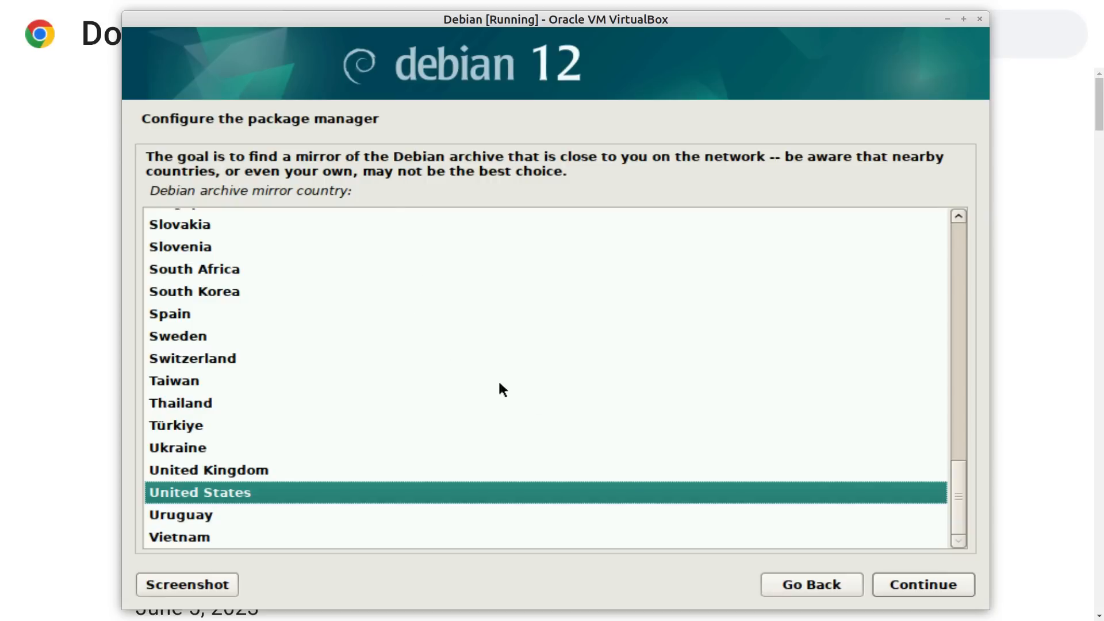
{"action": "left_click", "coordinate": [921, 585]}
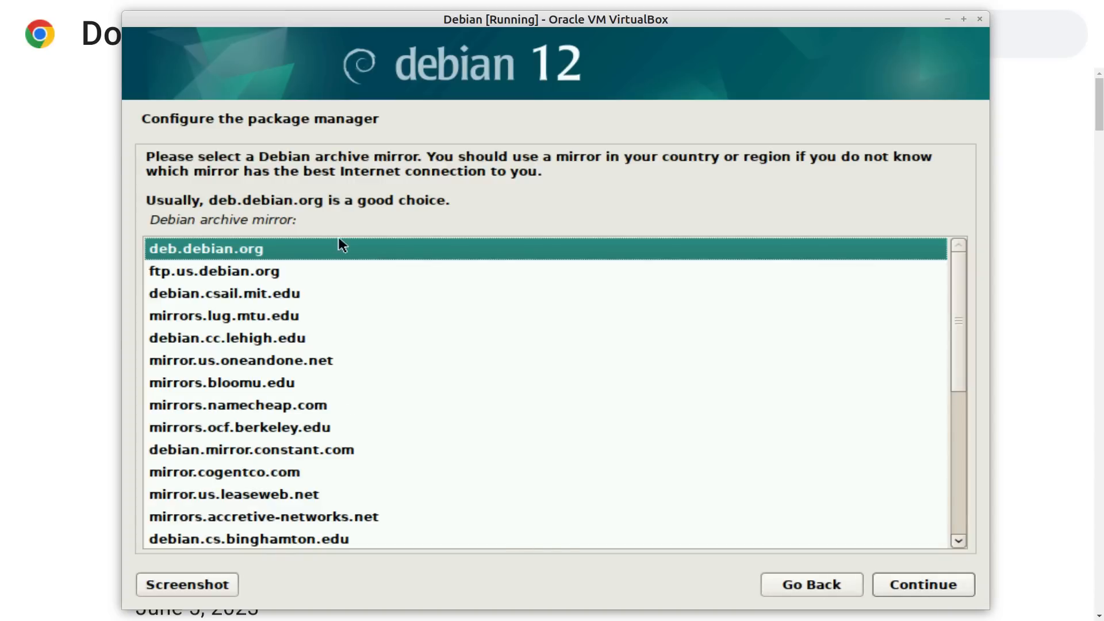
Step: Look through the list of Debian archive mirrors offered for the United States
{"action": "scroll", "coordinate": [399, 314], "scroll_direction": "down", "scroll_amount": 3}
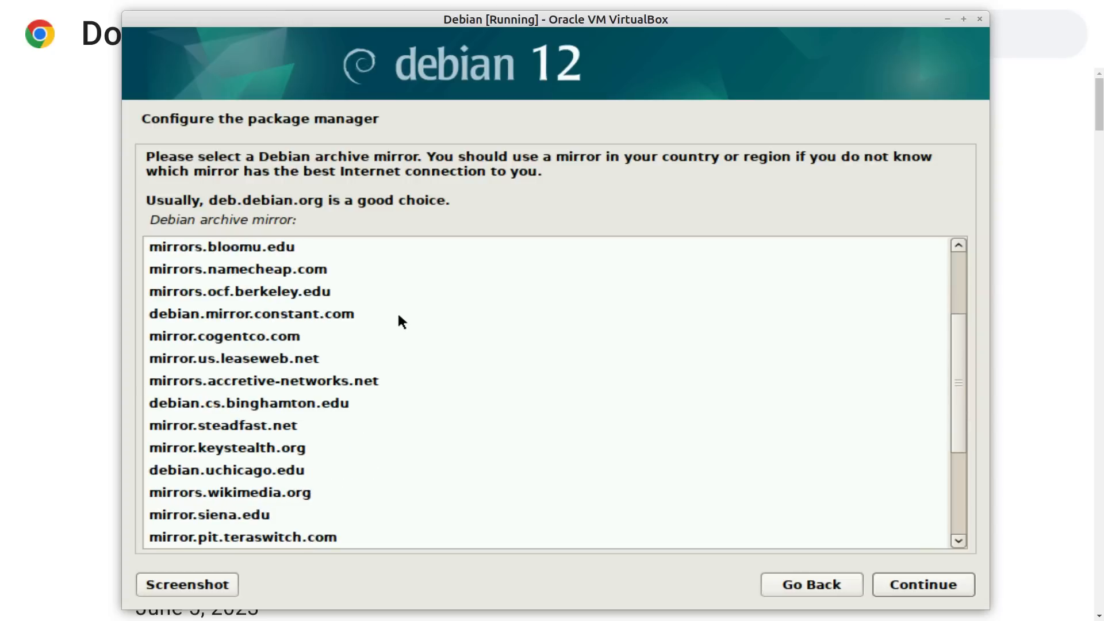
{"action": "scroll", "coordinate": [402, 321], "scroll_direction": "down", "scroll_amount": 1}
{"action": "scroll", "coordinate": [402, 321], "scroll_direction": "down", "scroll_amount": 1}
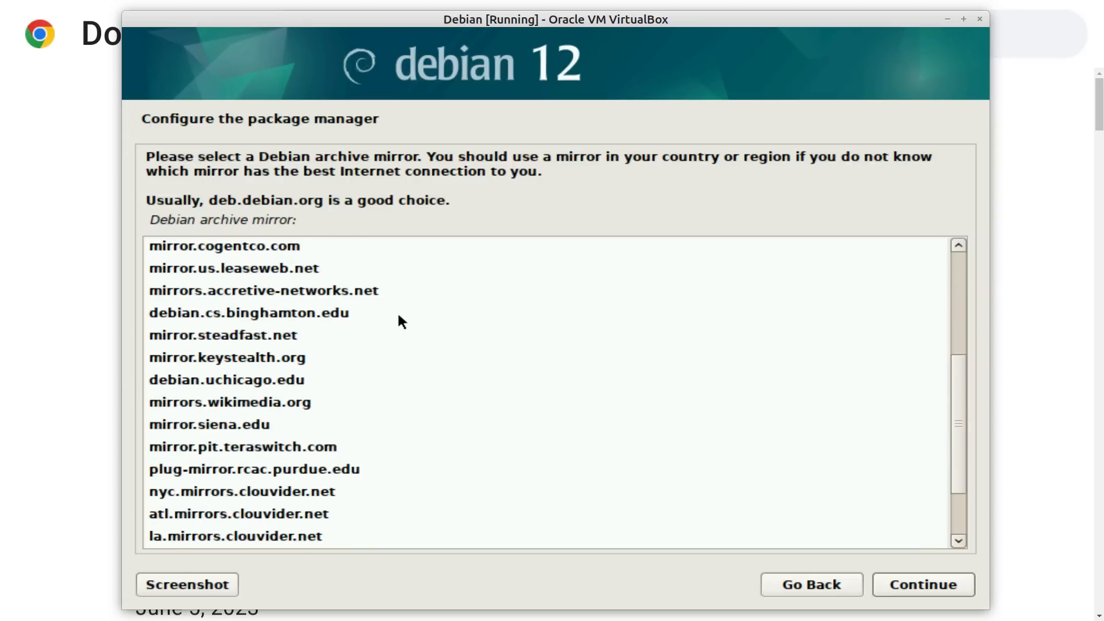
{"action": "scroll", "coordinate": [402, 321], "scroll_direction": "down", "scroll_amount": 2}
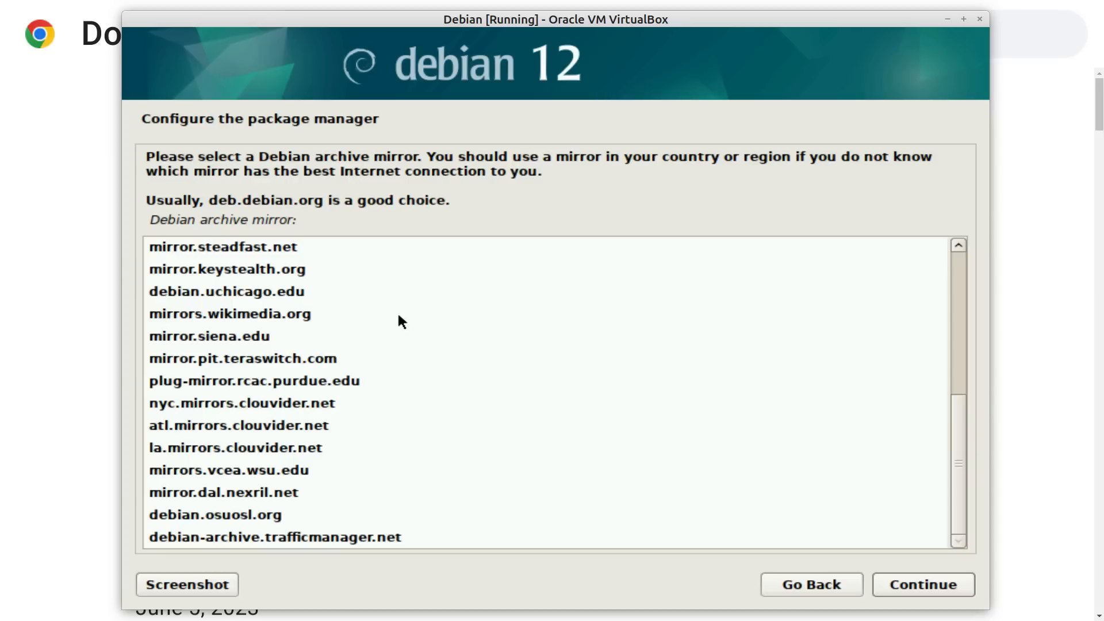
{"action": "scroll", "coordinate": [402, 321], "scroll_direction": "up", "scroll_amount": 2}
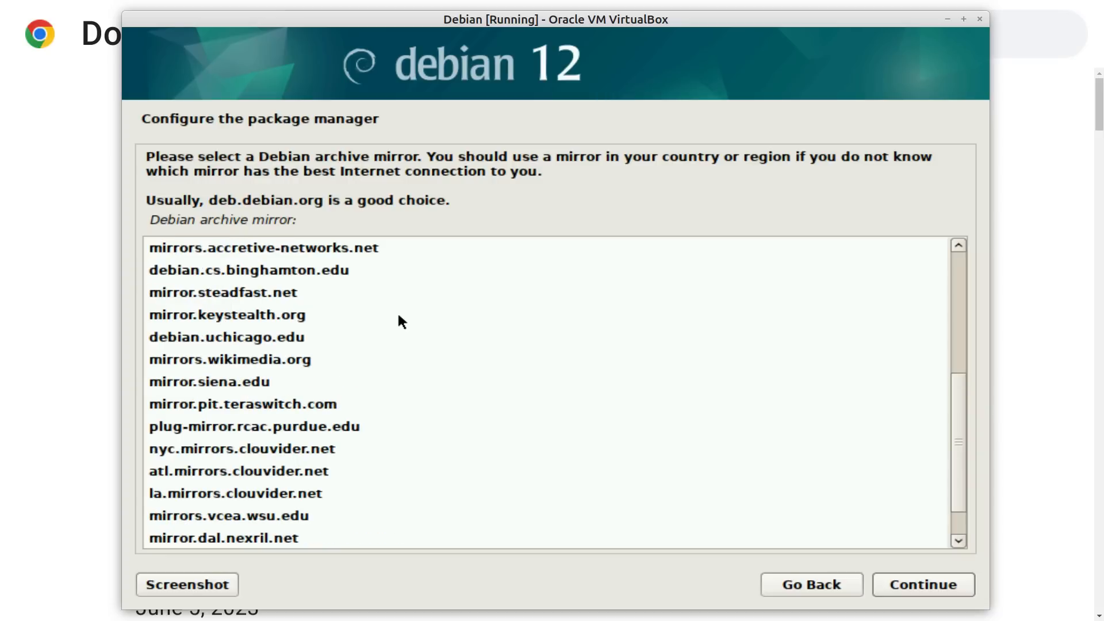
{"action": "scroll", "coordinate": [401, 321], "scroll_direction": "up", "scroll_amount": 1}
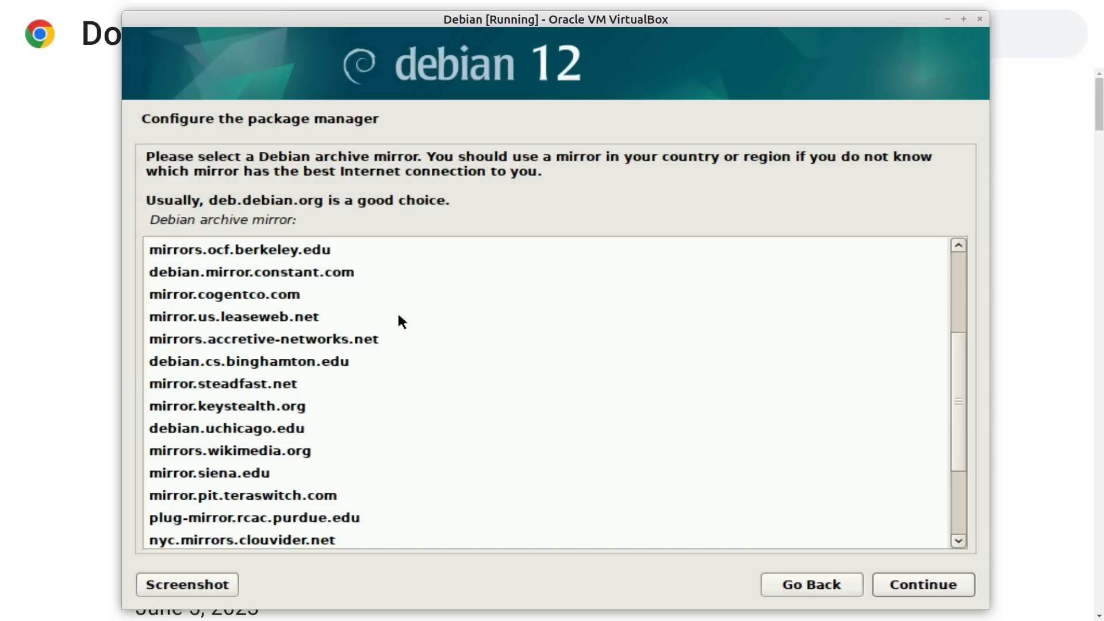
{"action": "scroll", "coordinate": [402, 321], "scroll_direction": "up", "scroll_amount": 1}
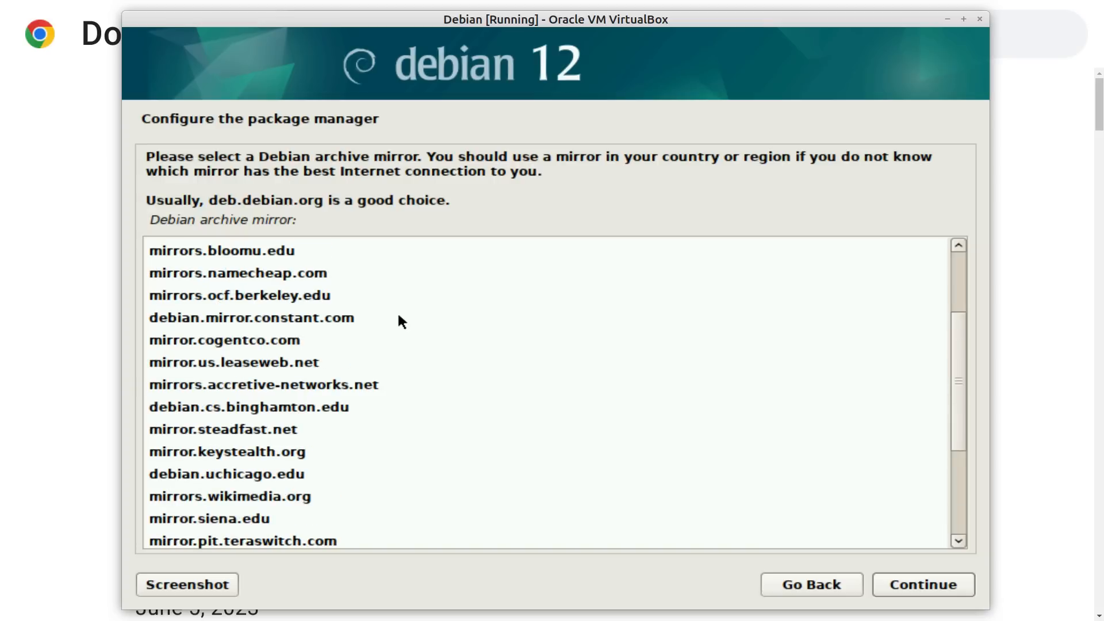
{"action": "scroll", "coordinate": [400, 319], "scroll_direction": "up", "scroll_amount": 1}
{"action": "scroll", "coordinate": [399, 319], "scroll_direction": "up", "scroll_amount": 1}
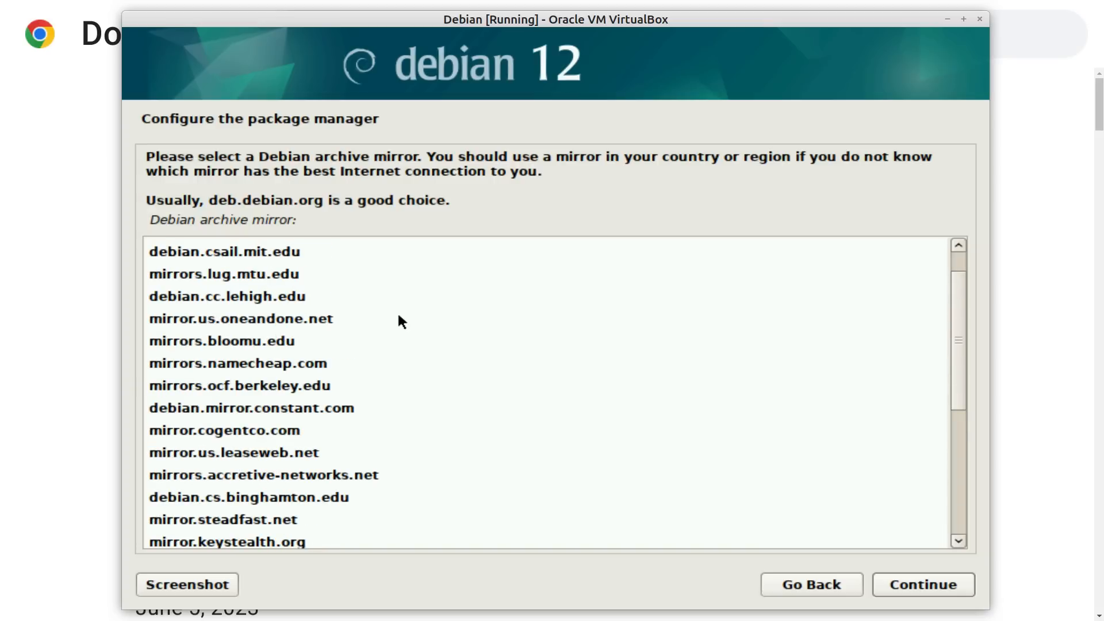
{"action": "scroll", "coordinate": [401, 321], "scroll_direction": "up", "scroll_amount": 1}
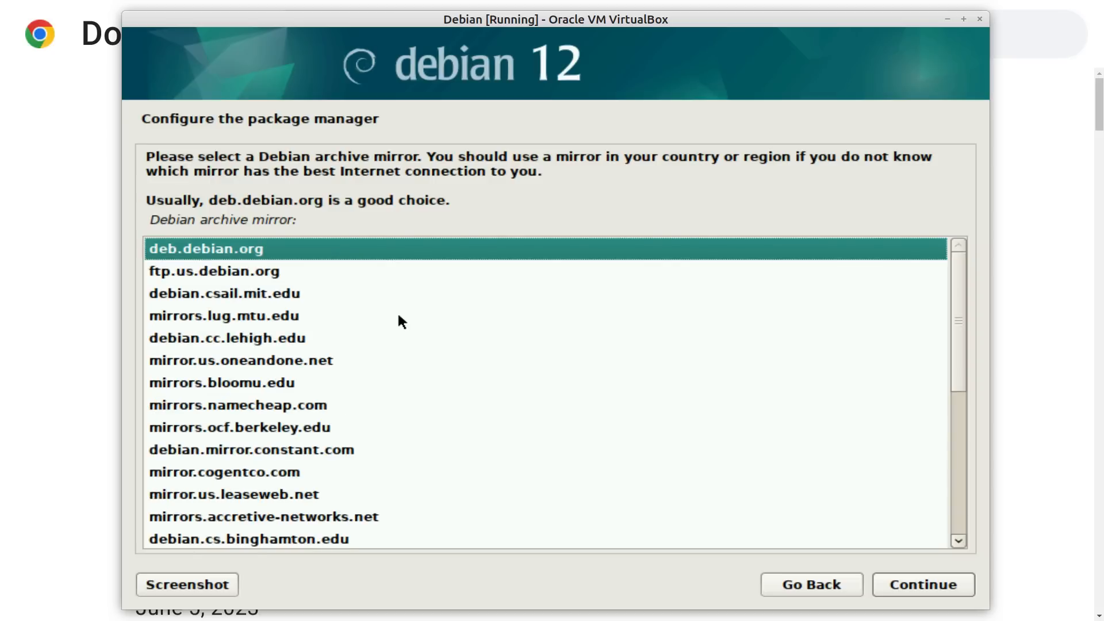
{"action": "scroll", "coordinate": [402, 321], "scroll_direction": "down", "scroll_amount": 1}
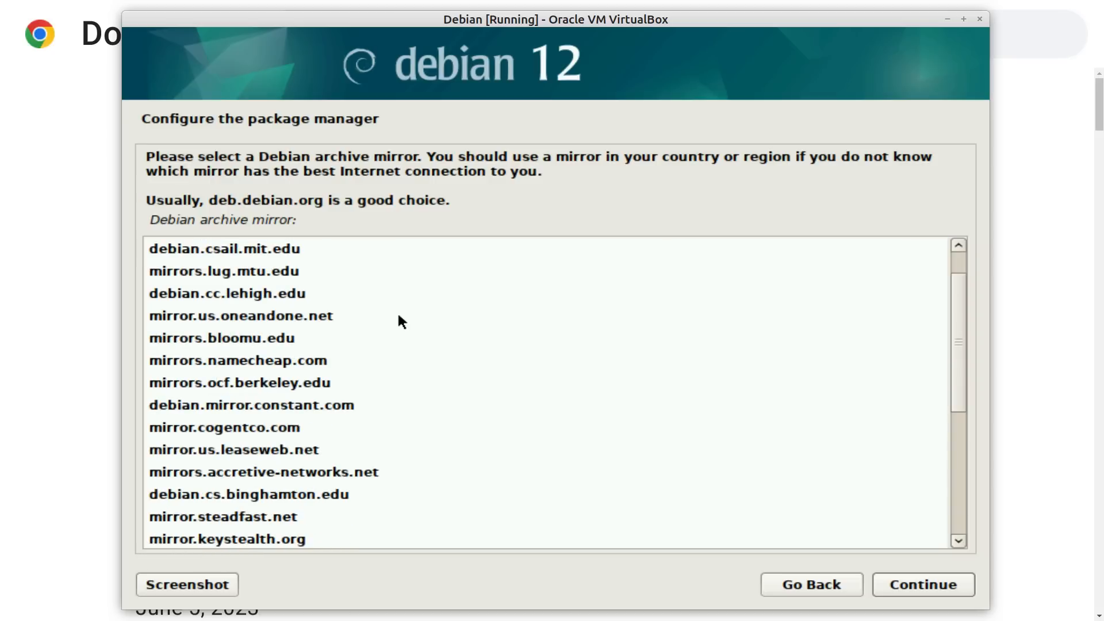
{"action": "scroll", "coordinate": [401, 320], "scroll_direction": "down", "scroll_amount": 1}
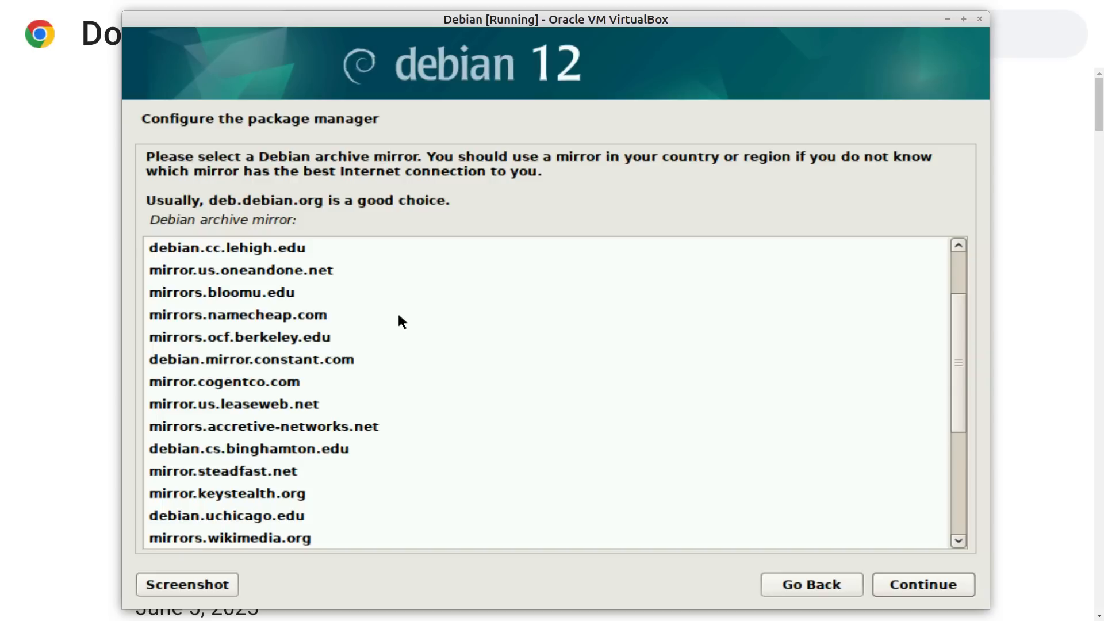
{"action": "scroll", "coordinate": [401, 320], "scroll_direction": "down", "scroll_amount": 1}
{"action": "scroll", "coordinate": [401, 321], "scroll_direction": "down", "scroll_amount": 1}
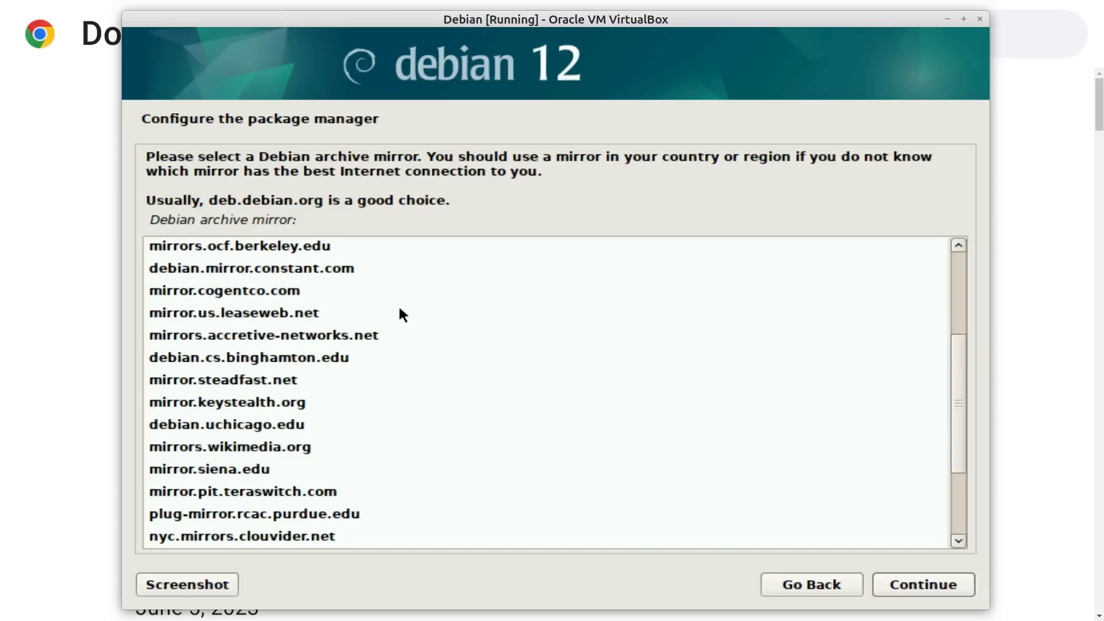
{"action": "scroll", "coordinate": [401, 313], "scroll_direction": "up", "scroll_amount": 4}
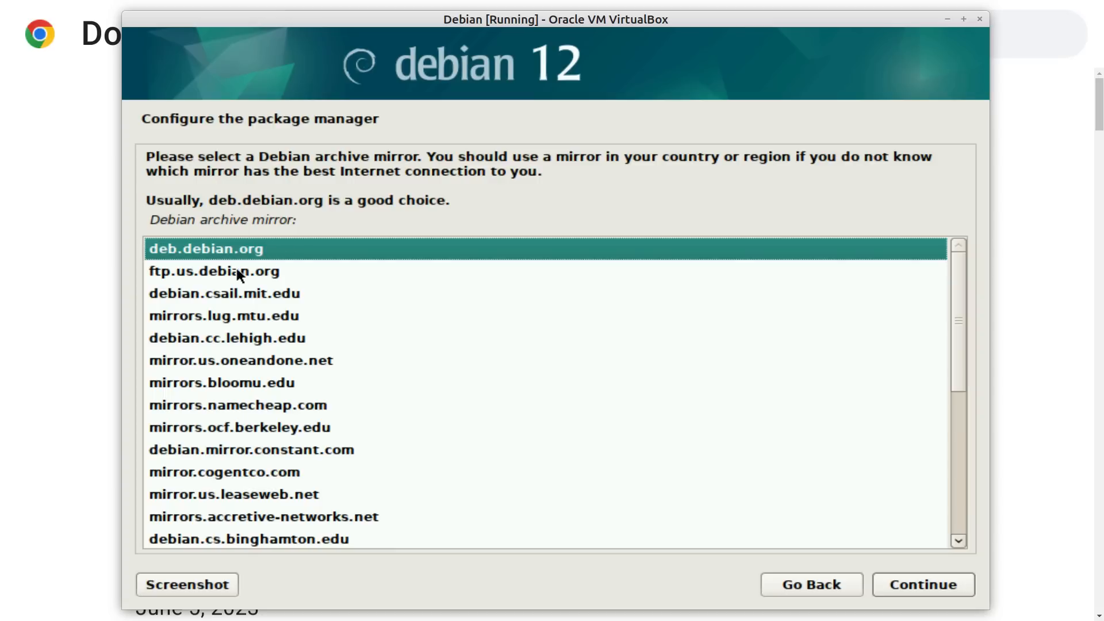
Step: Use deb.debian.org as the archive mirror and leave the HTTP proxy information blank
{"action": "left_click", "coordinate": [924, 585]}
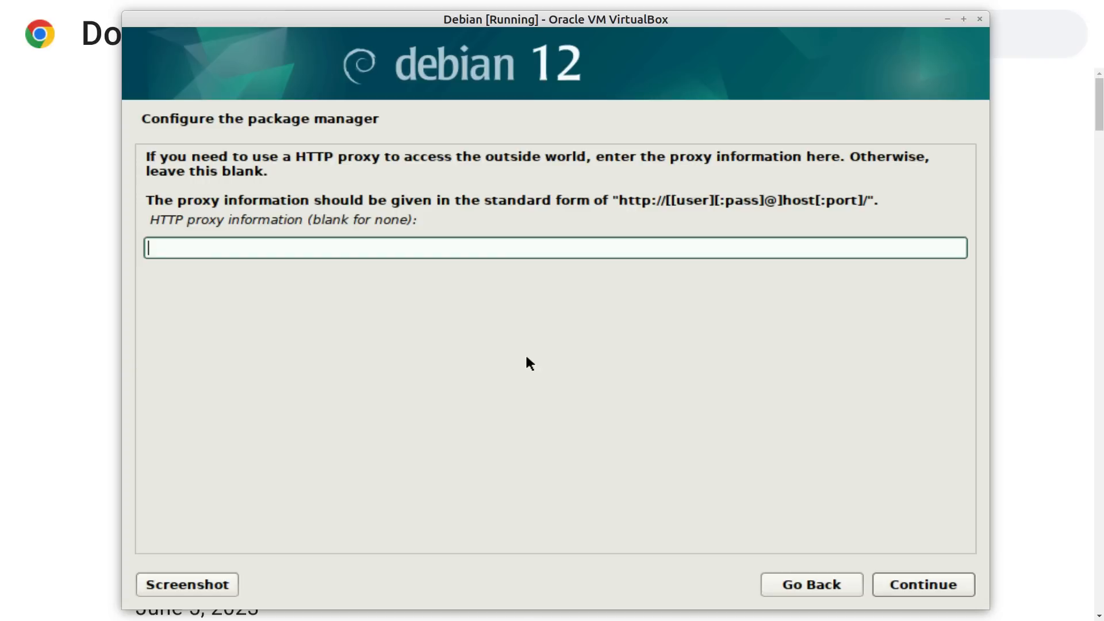
{"action": "left_click", "coordinate": [933, 586]}
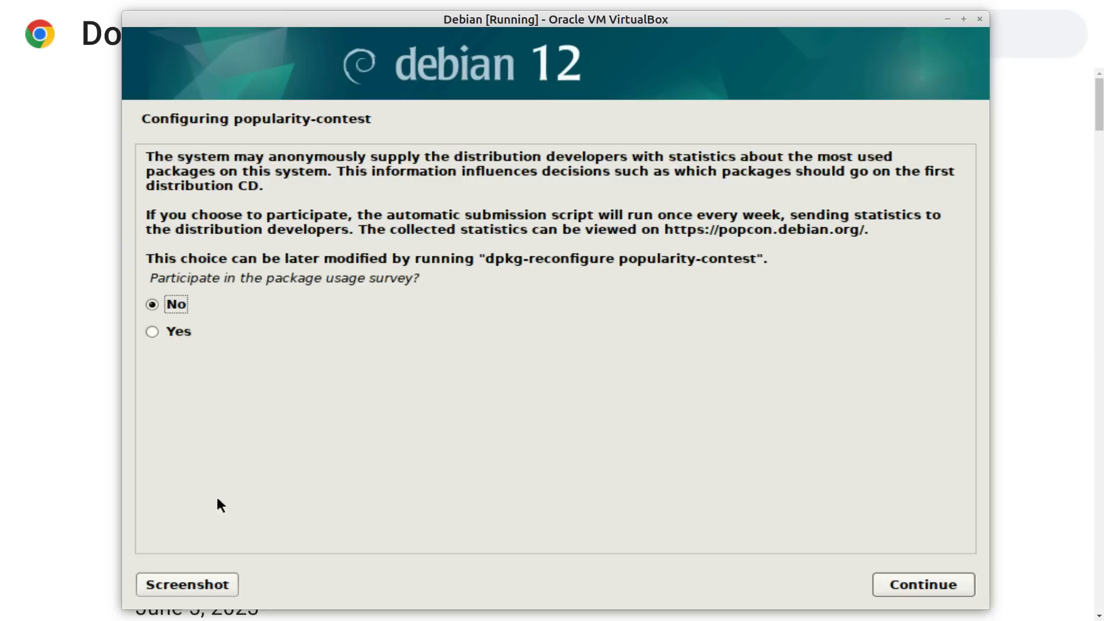
Step: Opt in to the package usage survey and install the Debian desktop environment with GNOME and the standard system utilities
{"action": "left_click", "coordinate": [165, 331]}
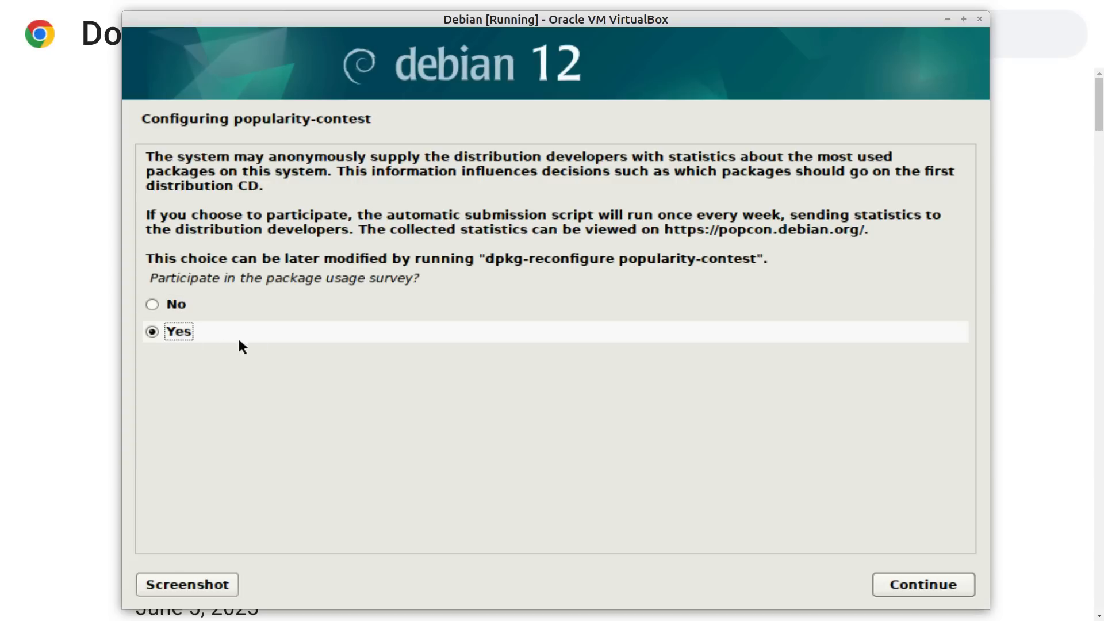
{"action": "left_click", "coordinate": [933, 588]}
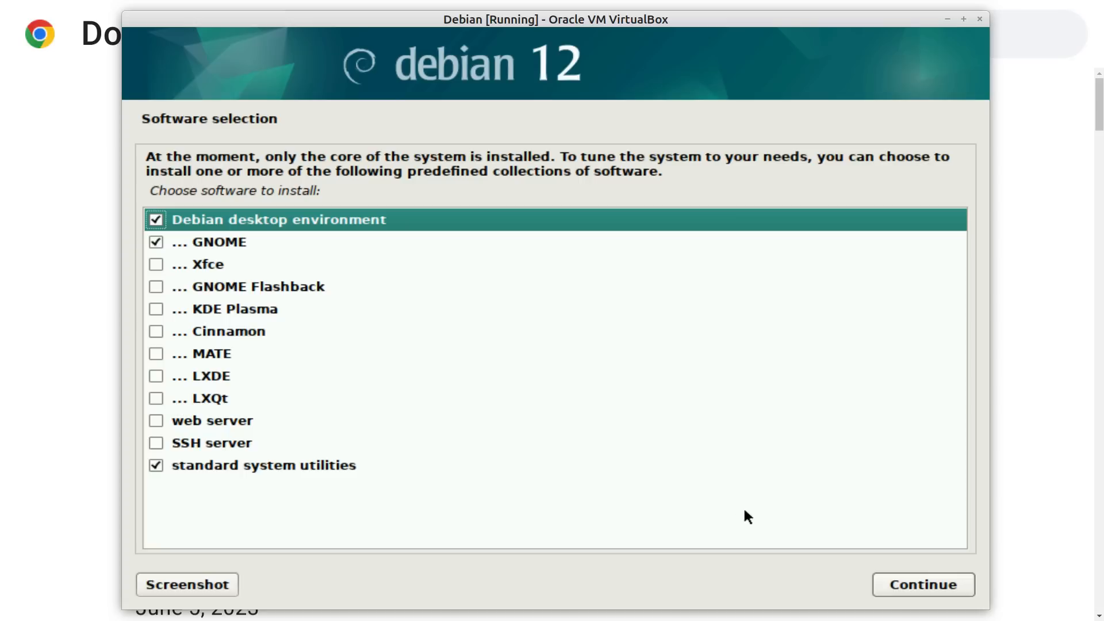
{"action": "left_click", "coordinate": [919, 582]}
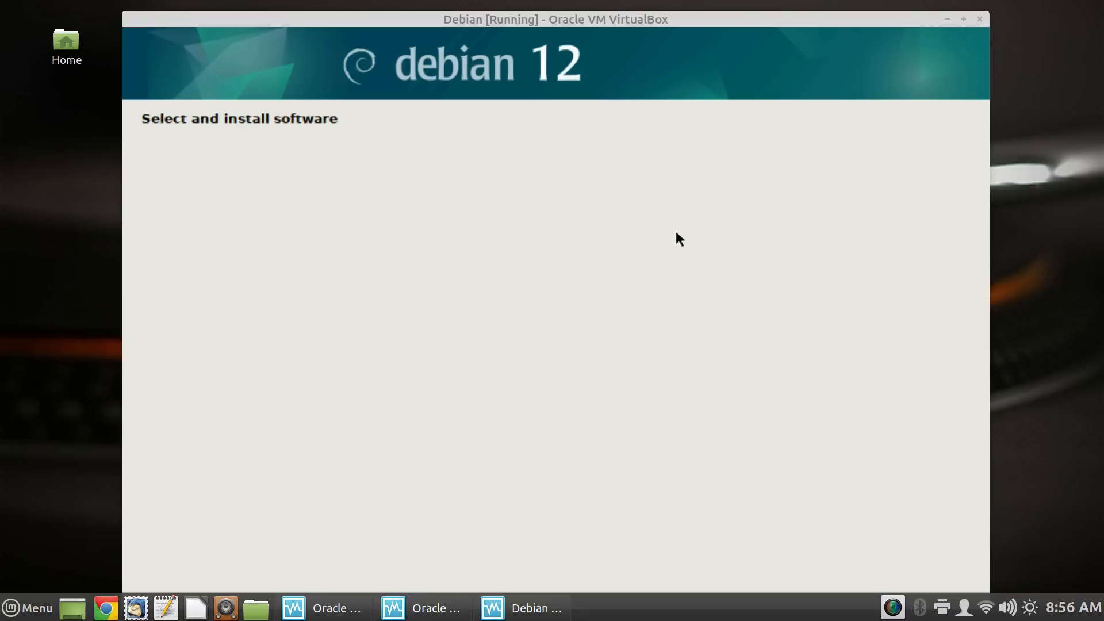
Step: Agree to install the GRUB boot loader on the primary drive and choose /dev/sda as its device
{"action": "left_click", "coordinate": [614, 168]}
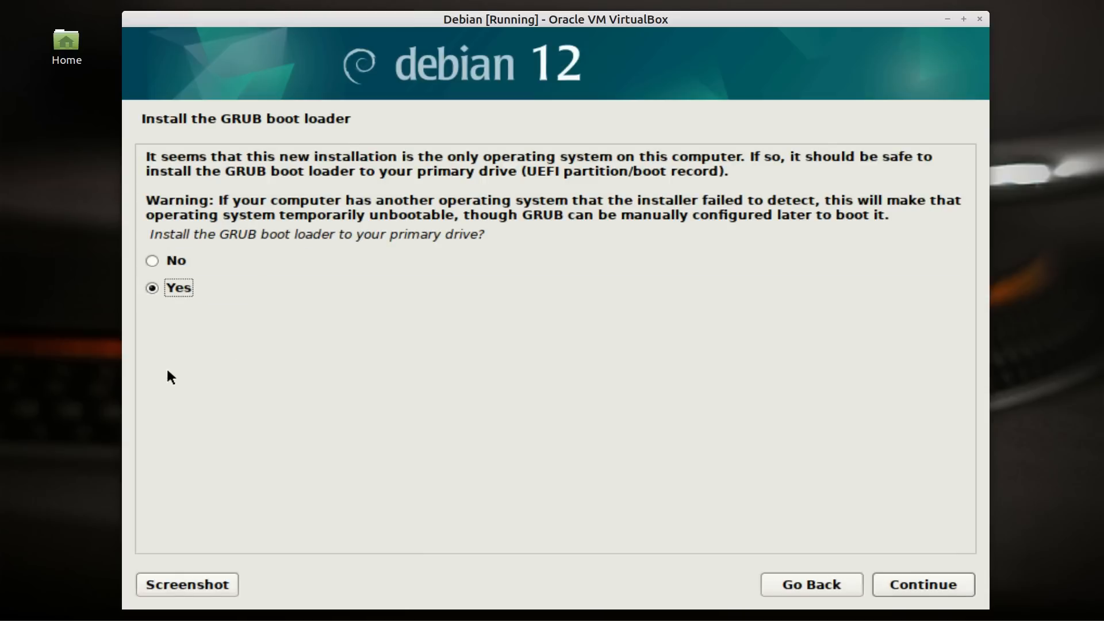
{"action": "left_click", "coordinate": [910, 583]}
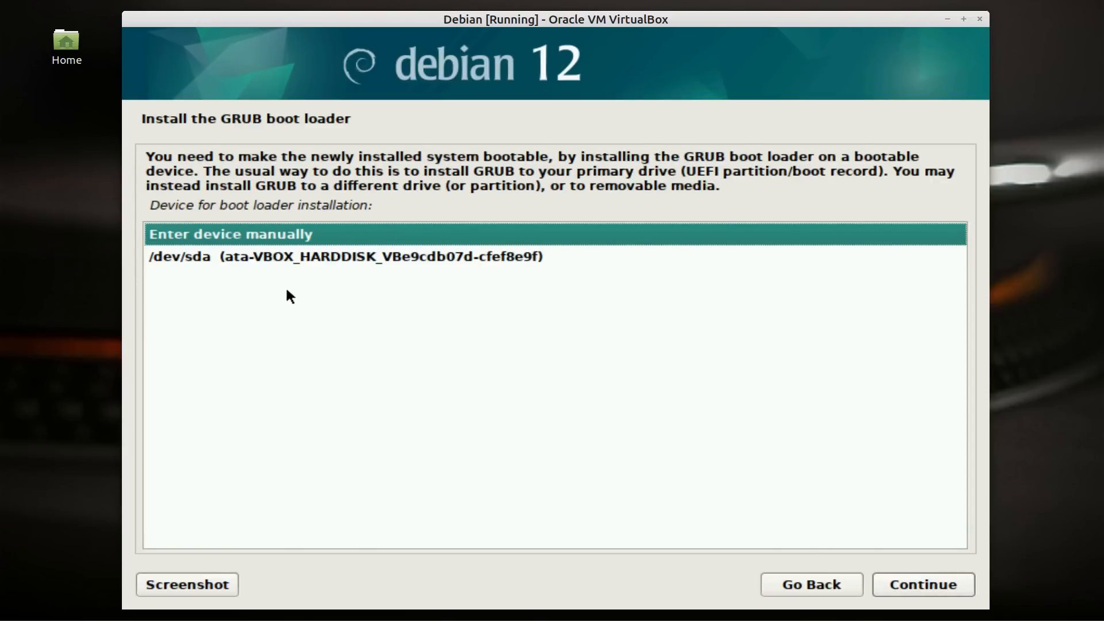
{"action": "left_click", "coordinate": [303, 257]}
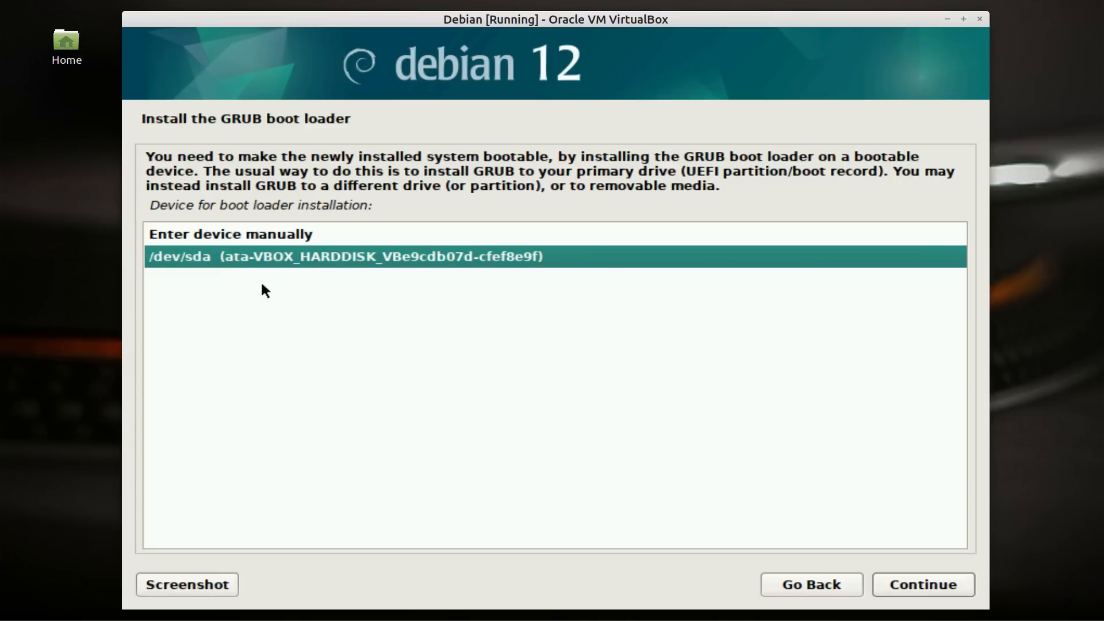
{"action": "left_click", "coordinate": [903, 585]}
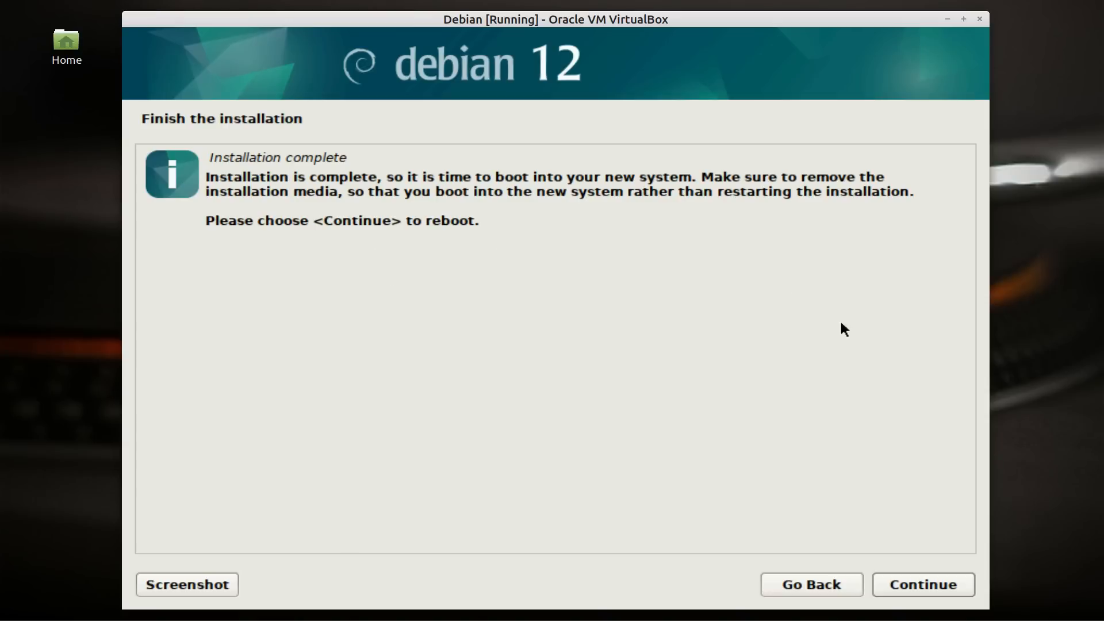
Step: Reboot into the newly installed system and log in with the account password, bringing the Initial Setup window forward
{"action": "left_click", "coordinate": [908, 584]}
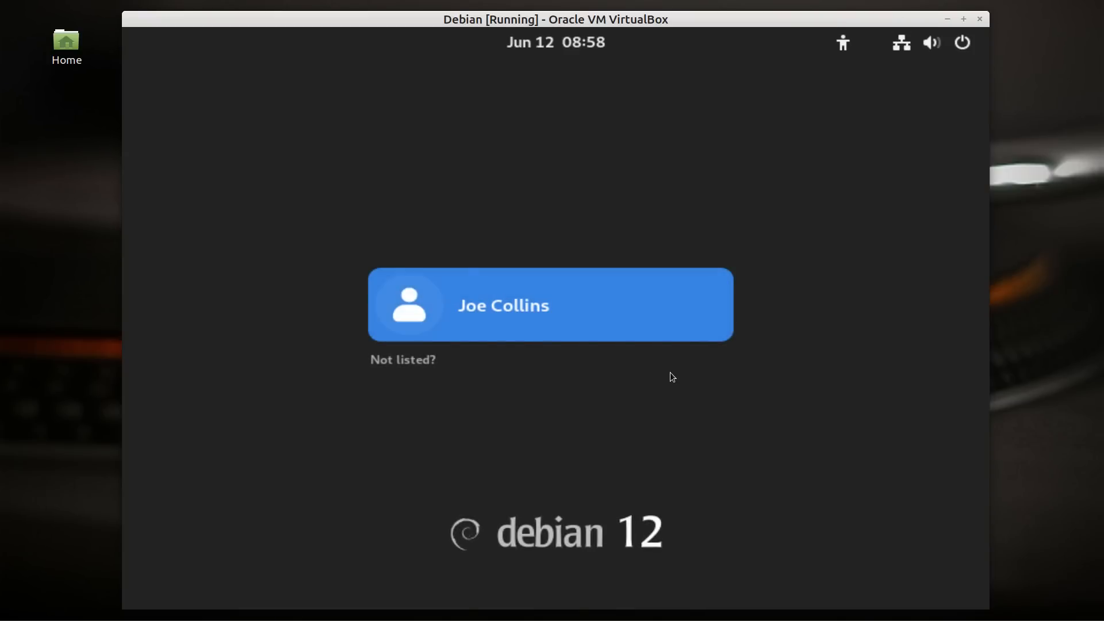
{"action": "key", "text": "Return"}
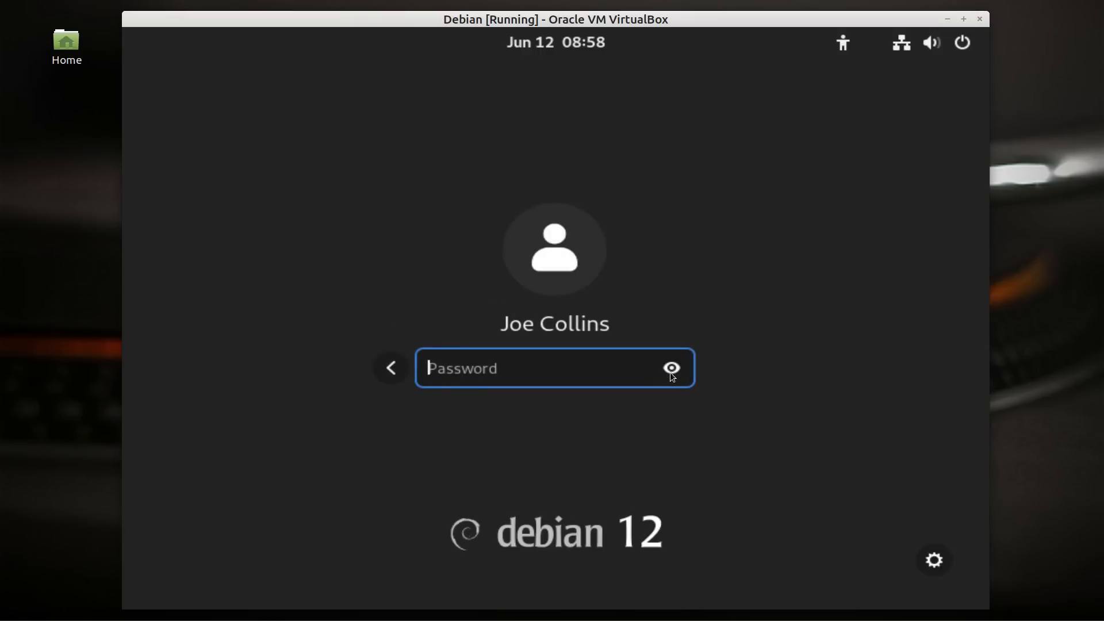
{"action": "type", "text": "********"}
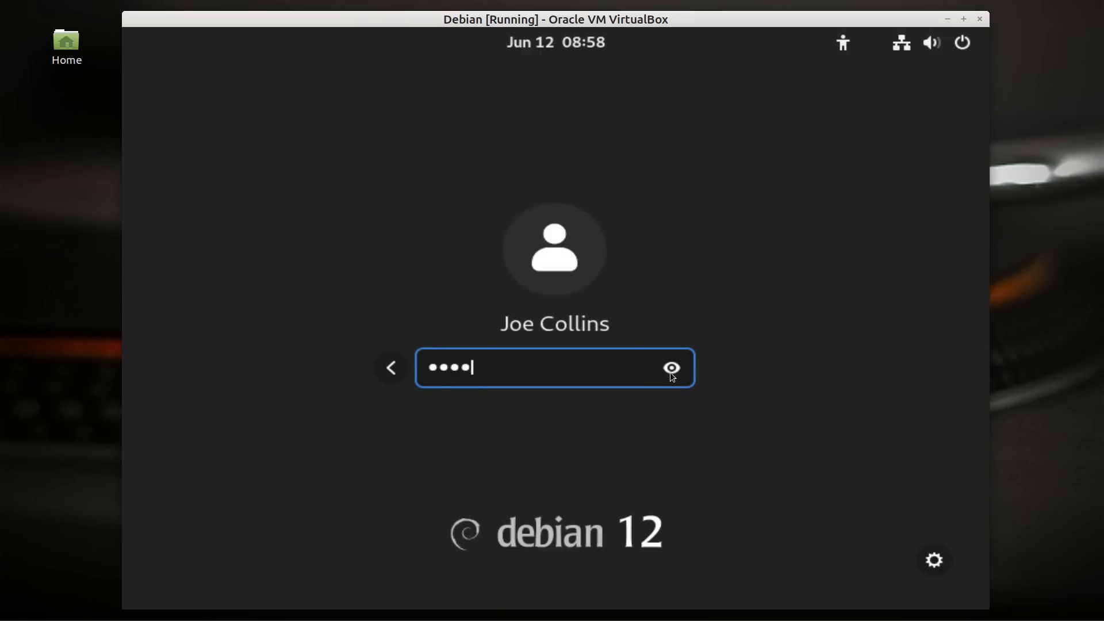
{"action": "key", "text": "Return"}
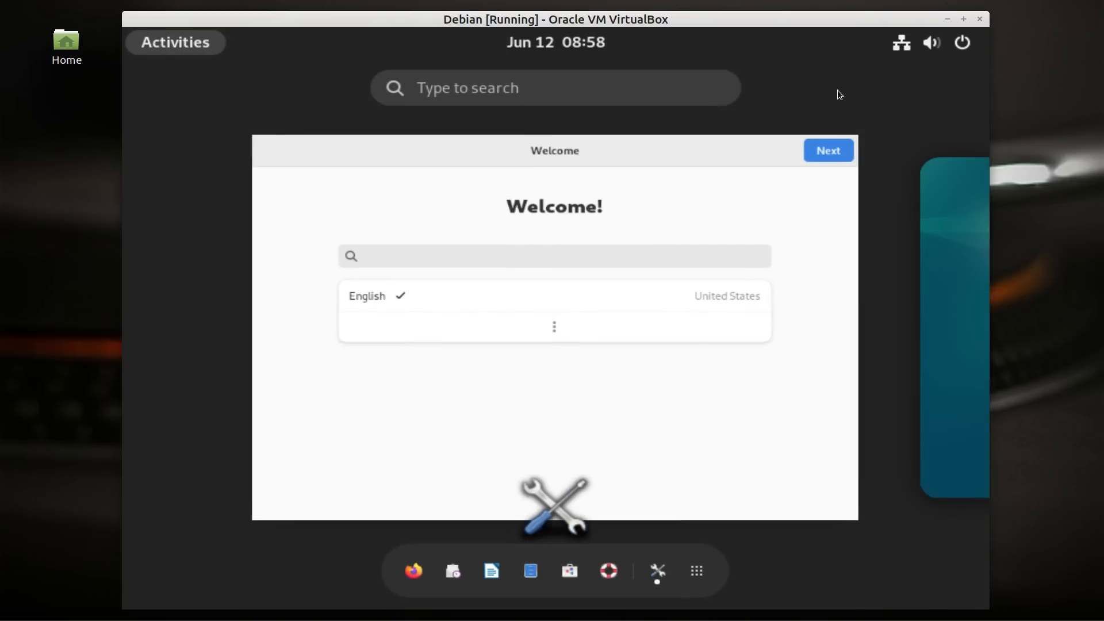
{"action": "left_click", "coordinate": [677, 233]}
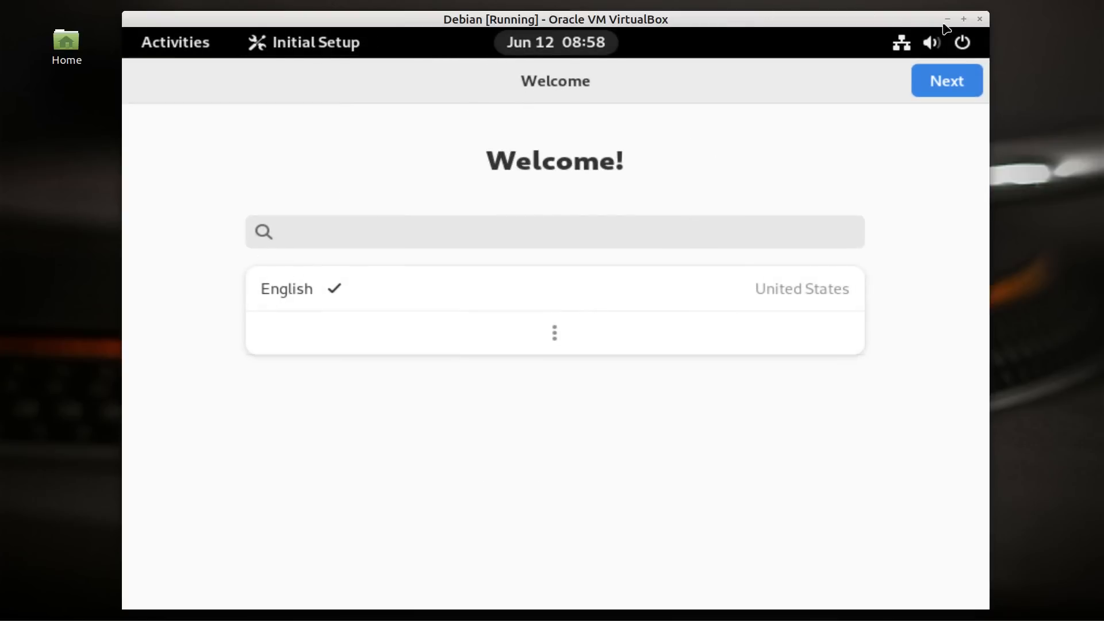
Step: Lock the desktop session and unlock it again with the account password
{"action": "left_click", "coordinate": [969, 49]}
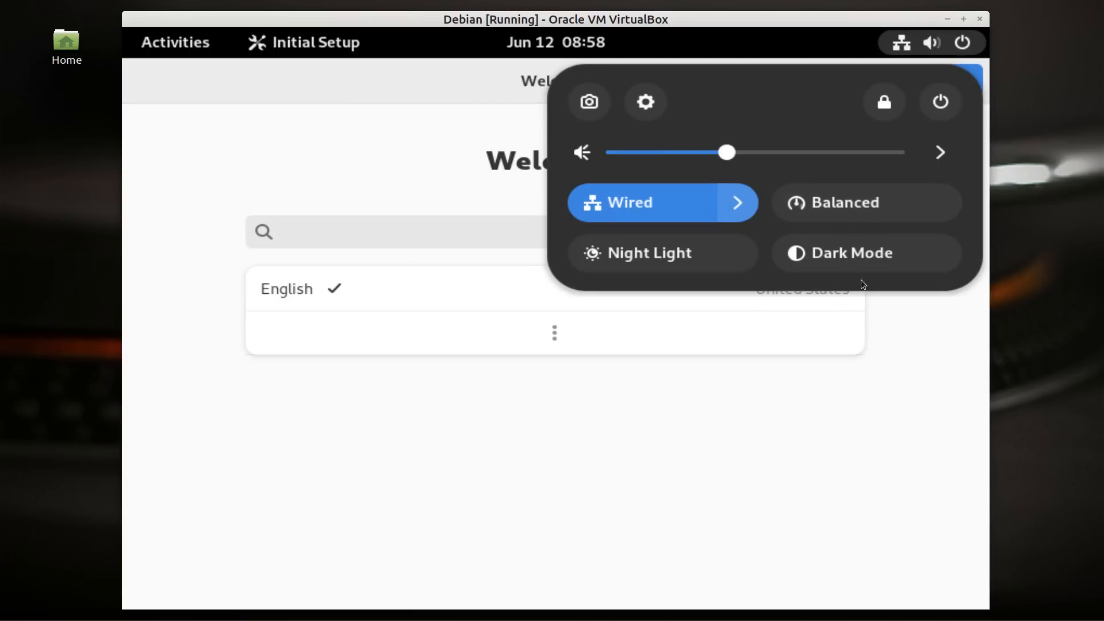
{"action": "left_click", "coordinate": [963, 46]}
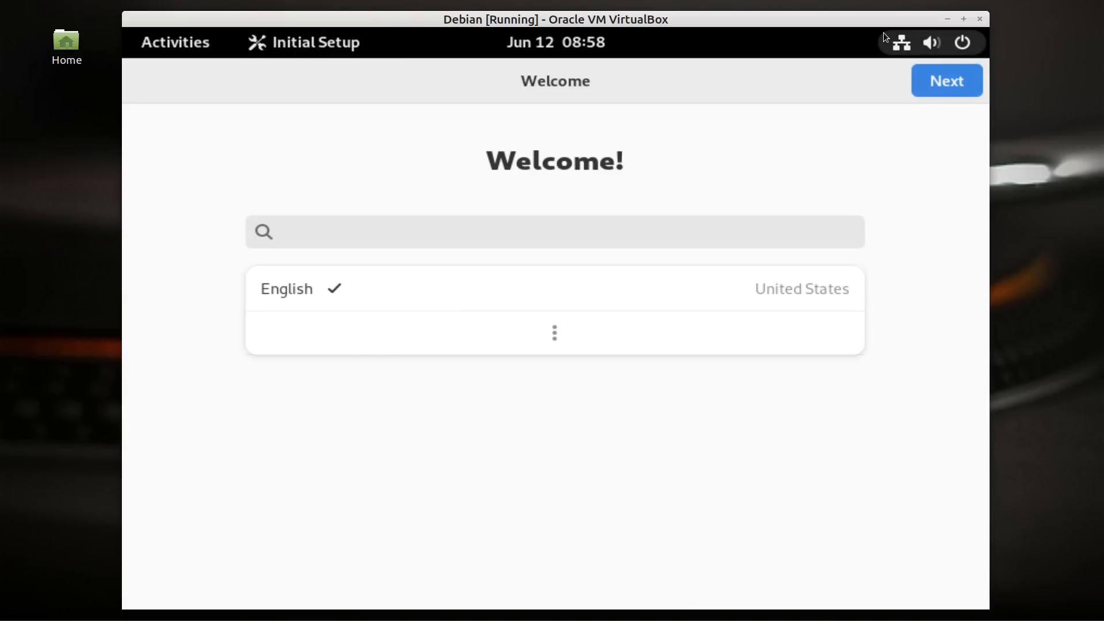
{"action": "left_click", "coordinate": [960, 51]}
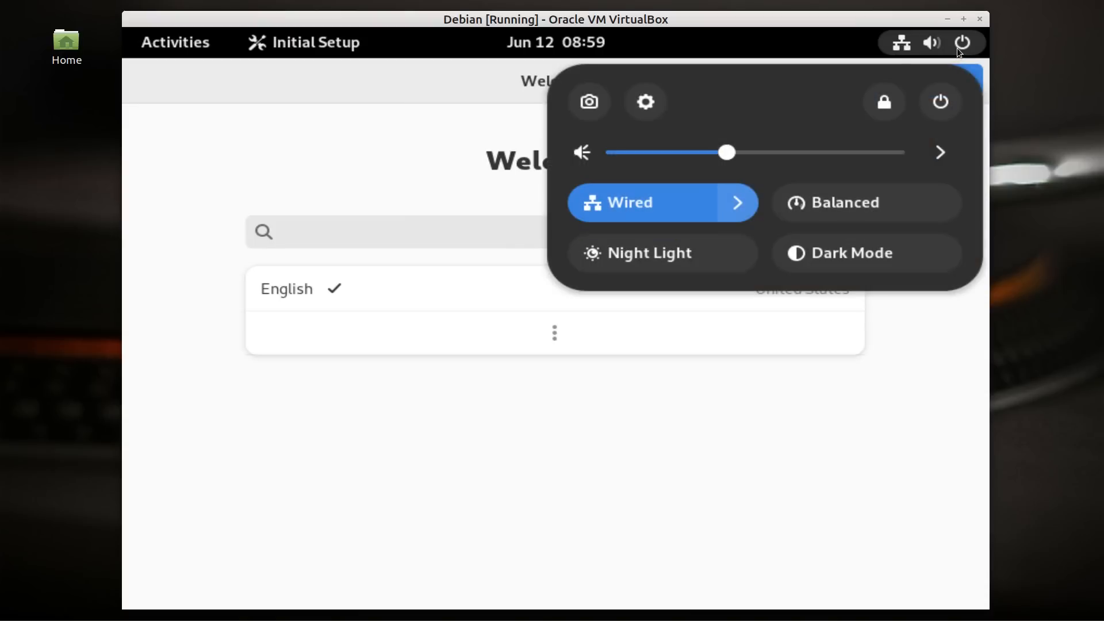
{"action": "left_click", "coordinate": [885, 103]}
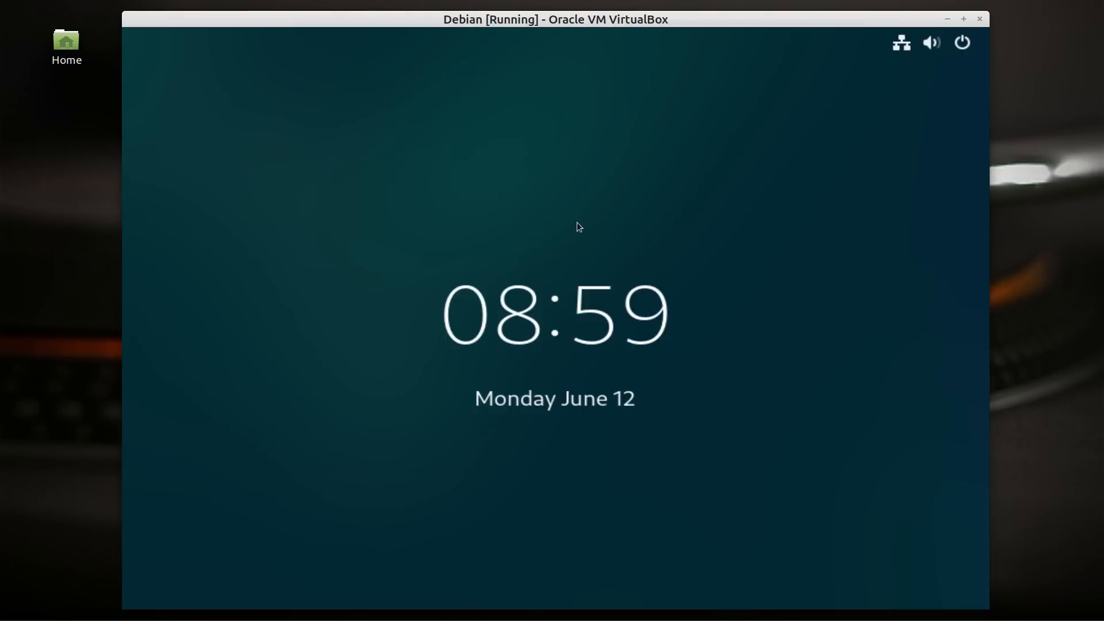
{"action": "left_click", "coordinate": [578, 222]}
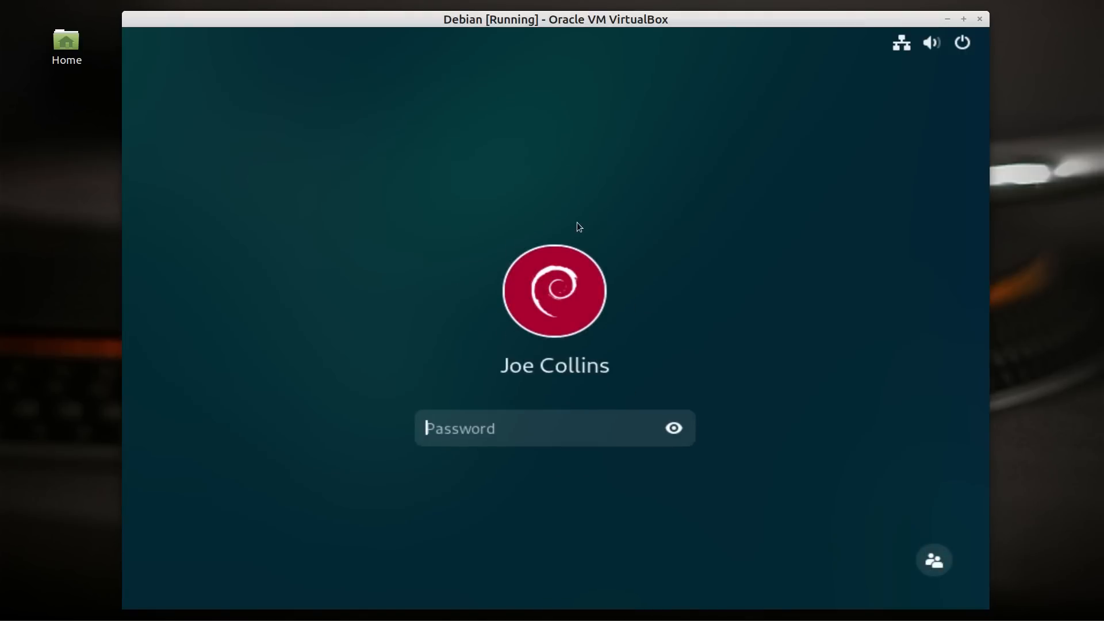
{"action": "type", "text": "********"}
{"action": "key", "text": "Return"}
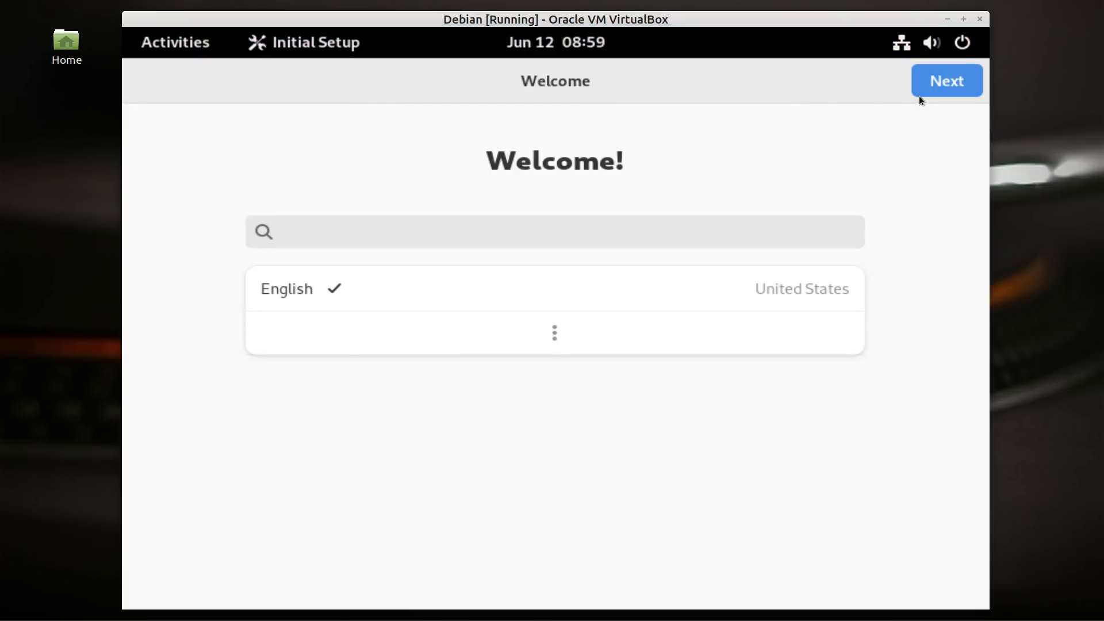
Step: Accept English (United States) as the language in Initial Setup and continue to the keyboard layout
{"action": "left_click", "coordinate": [947, 69]}
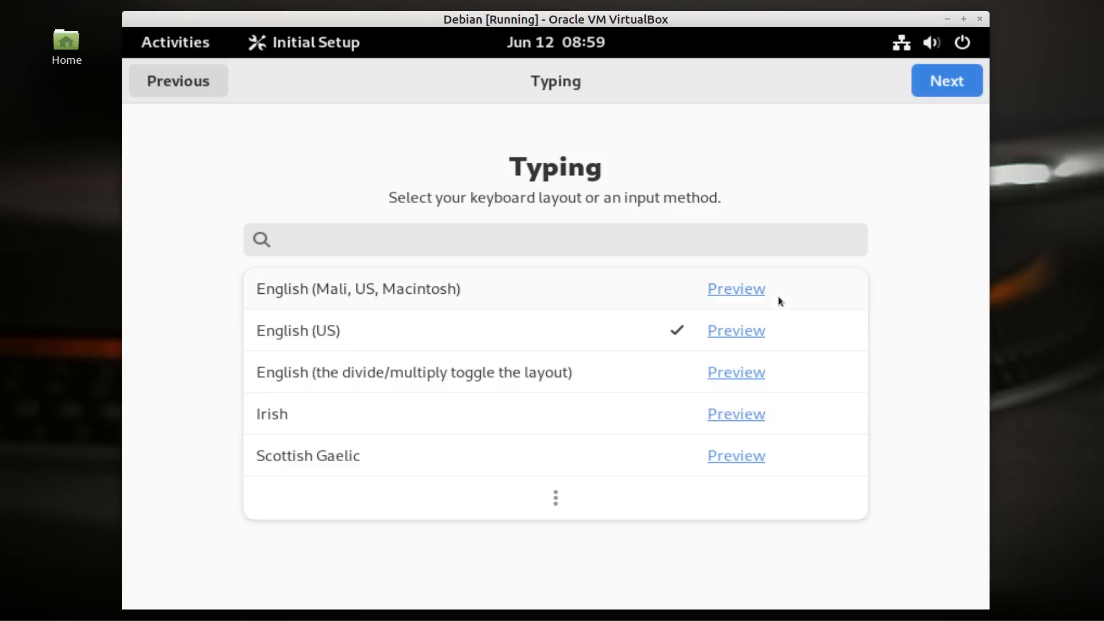
Step: Complete Initial Setup with the English (US) keyboard layout and Location Services enabled, skip the online accounts, and start using Debian
{"action": "left_click", "coordinate": [939, 88]}
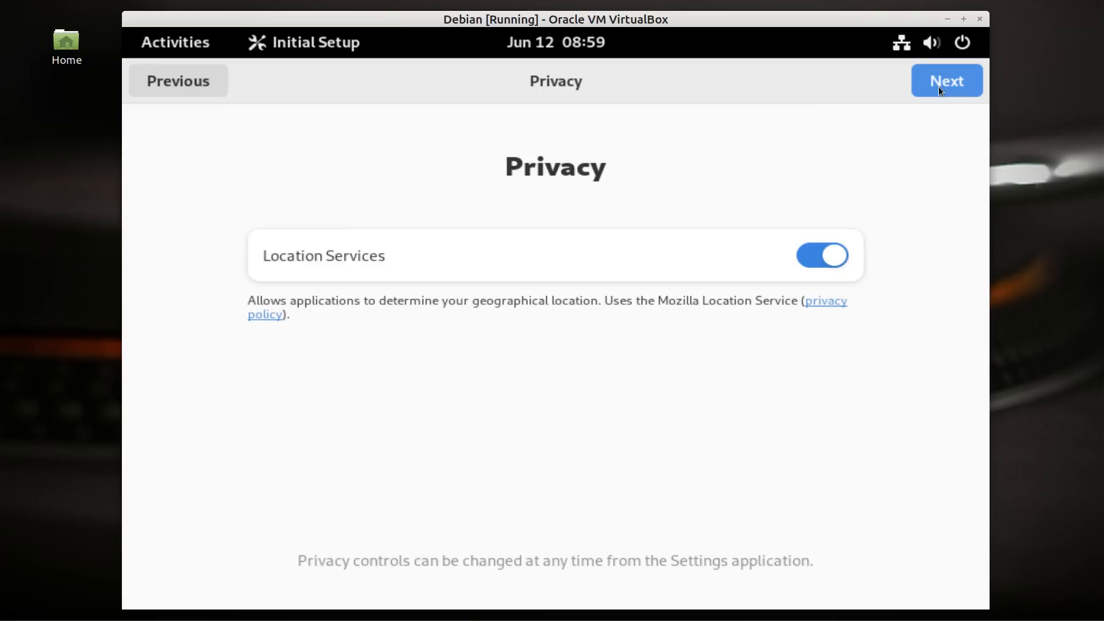
{"action": "left_click", "coordinate": [938, 86]}
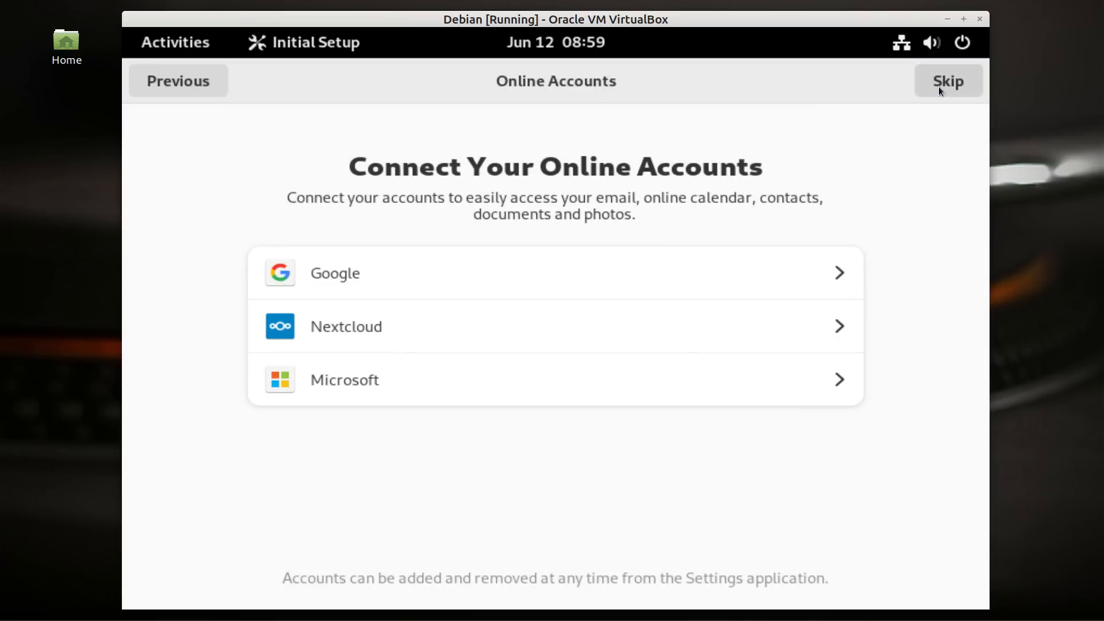
{"action": "left_click", "coordinate": [939, 87]}
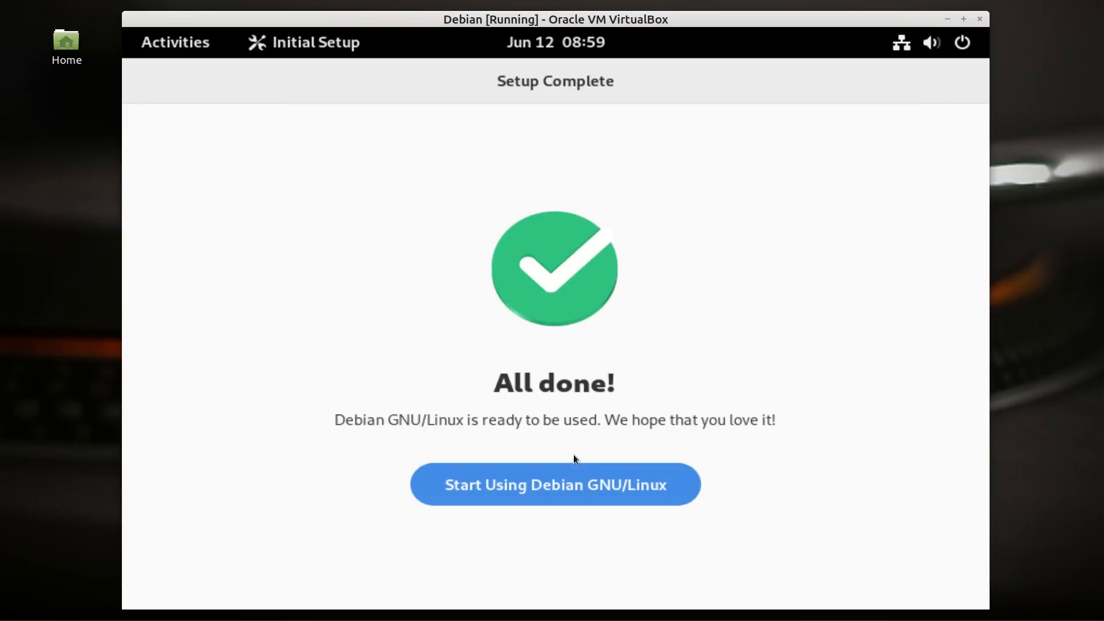
{"action": "left_click", "coordinate": [586, 484]}
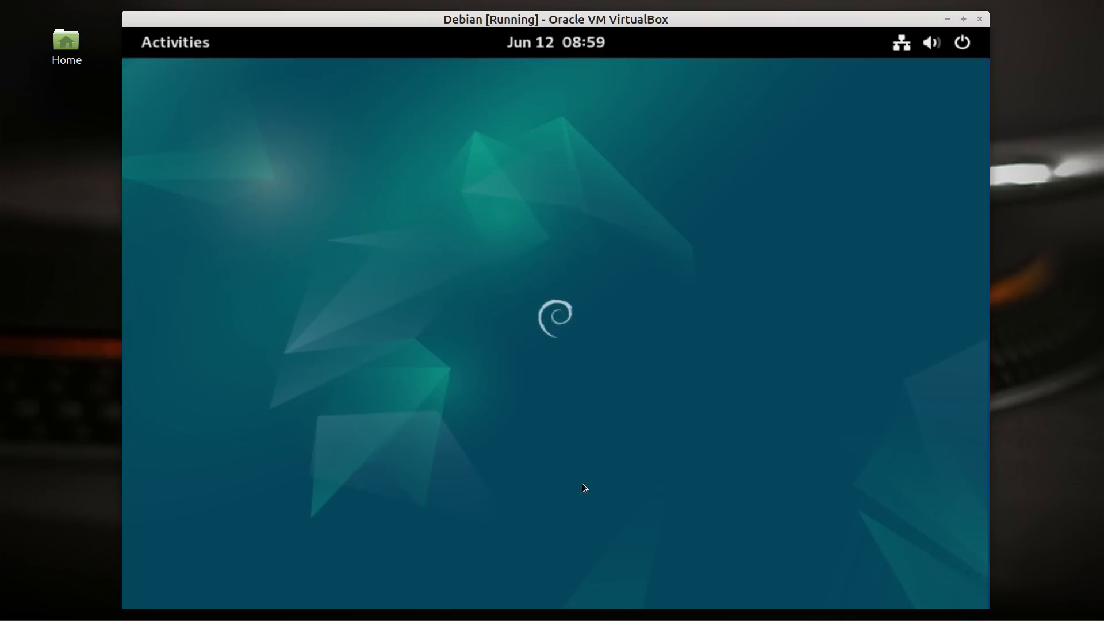
Step: Power off the Debian virtual machine from within its desktop session and confirm the shutdown
{"action": "left_click", "coordinate": [968, 48]}
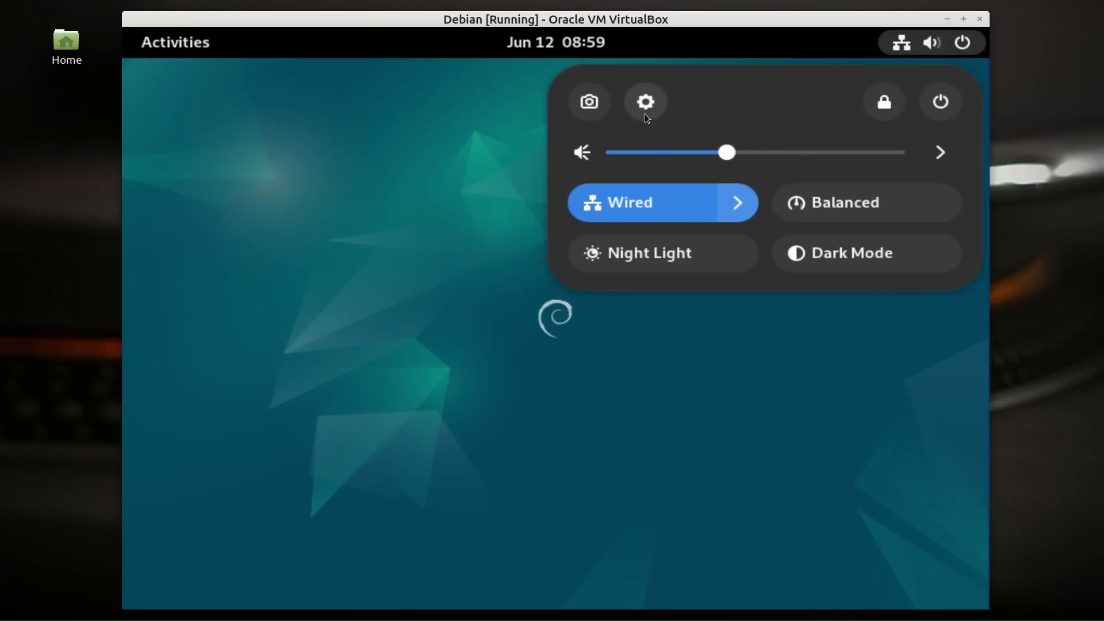
{"action": "left_click", "coordinate": [942, 112]}
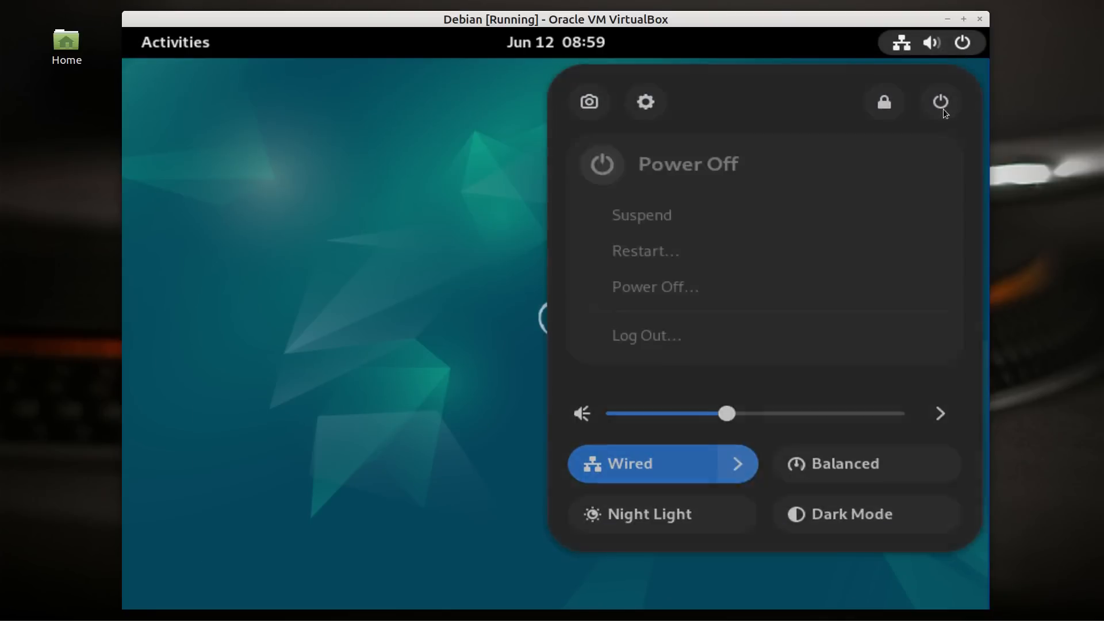
{"action": "left_click", "coordinate": [743, 291]}
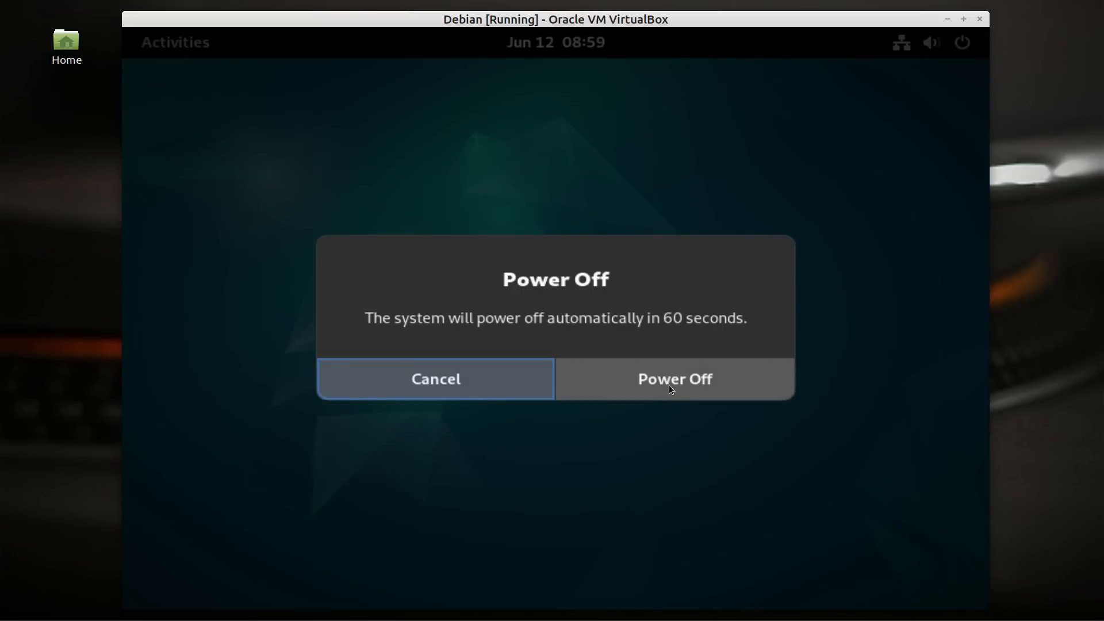
{"action": "left_click", "coordinate": [669, 385]}
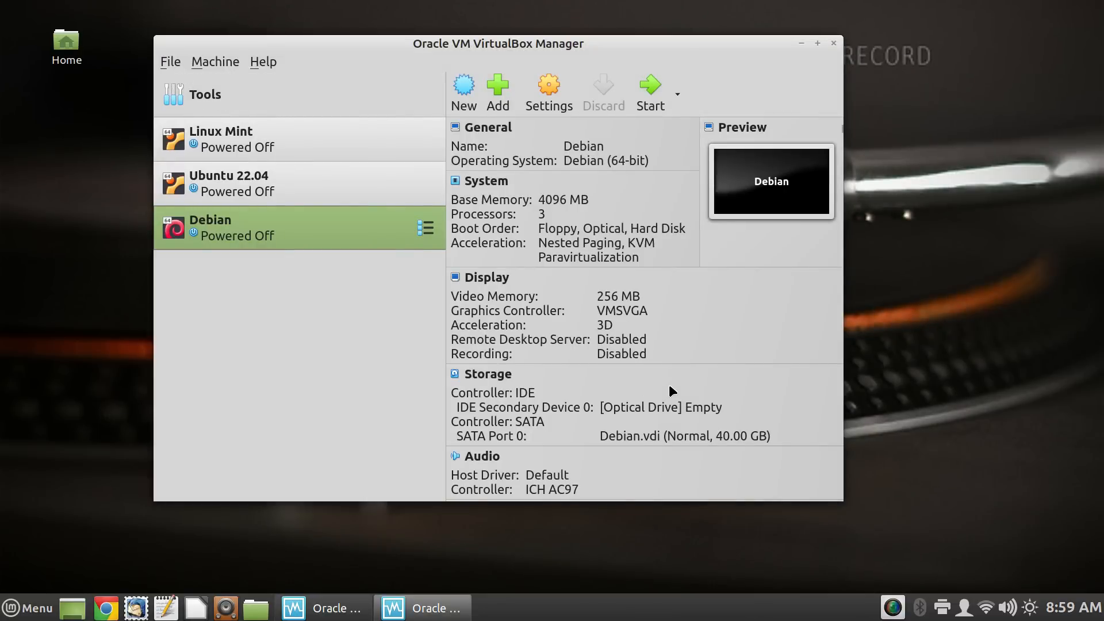
Step: Examine the Debian machine's storage settings, including the Debian.vdi disk, and close them without changes
{"action": "left_click", "coordinate": [549, 93]}
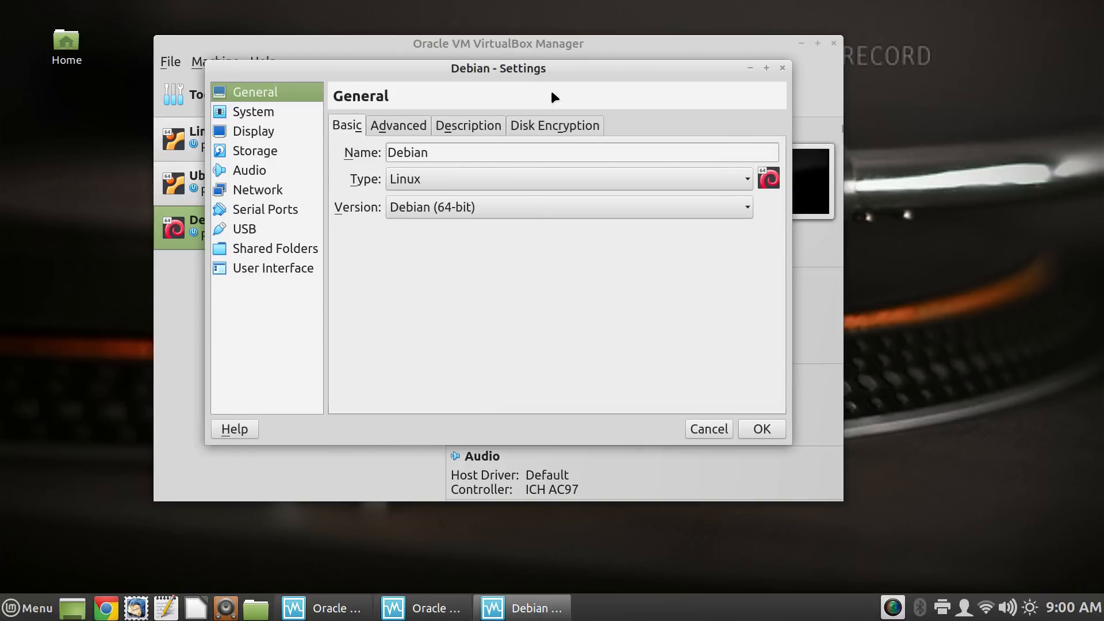
{"action": "left_click", "coordinate": [289, 151]}
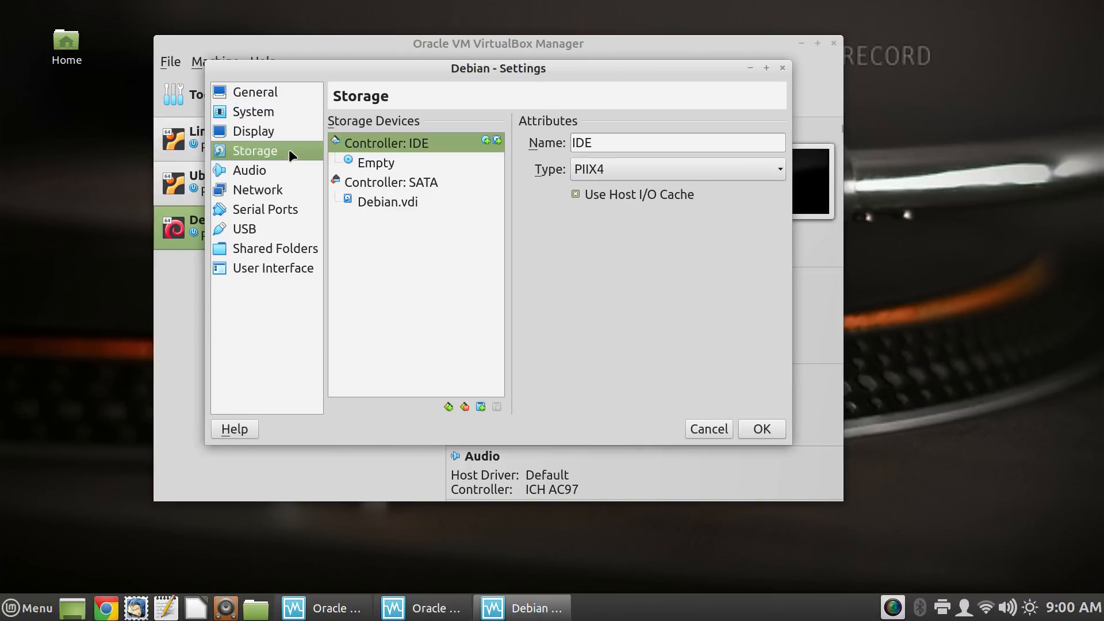
{"action": "left_click", "coordinate": [416, 200]}
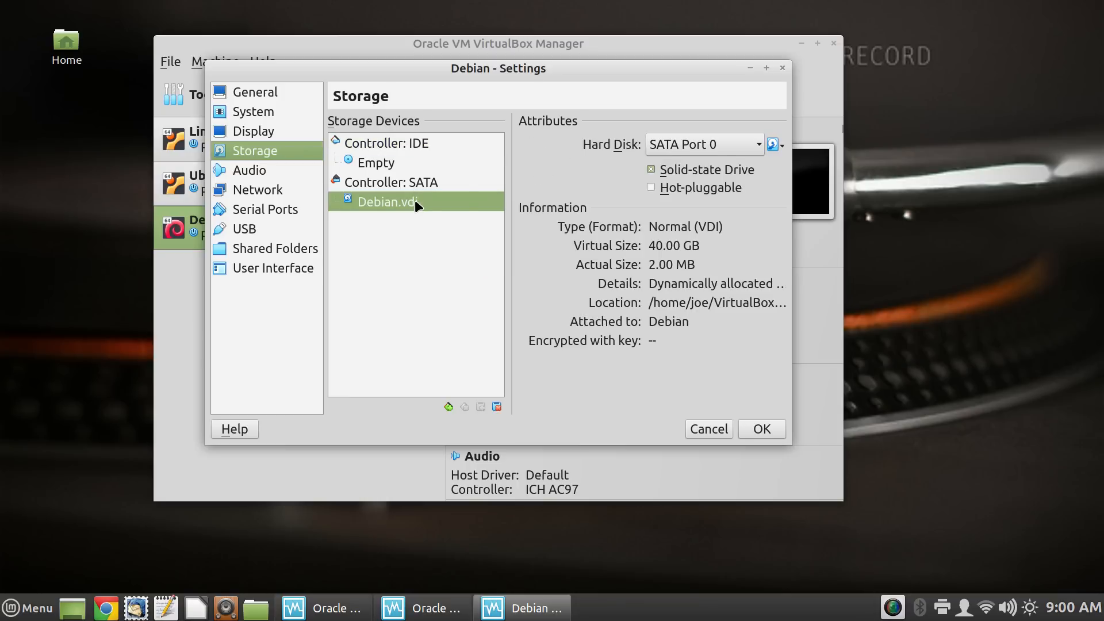
{"action": "left_click", "coordinate": [780, 67]}
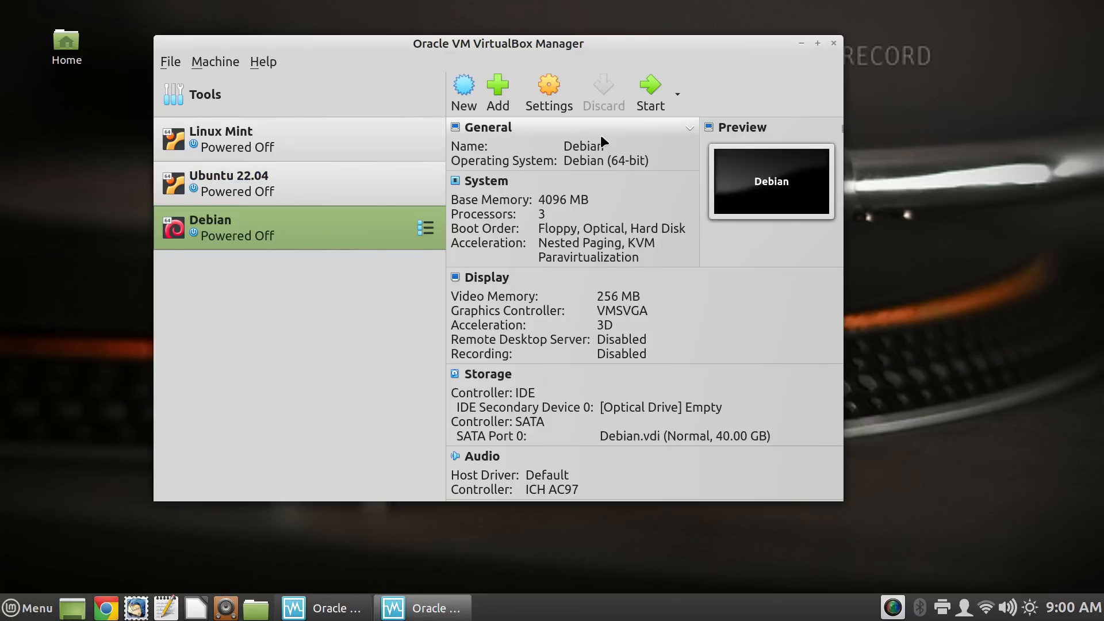
Step: Start the Debian virtual machine, log in with the account password, and leave the activities overview for the desktop
{"action": "left_click", "coordinate": [643, 92]}
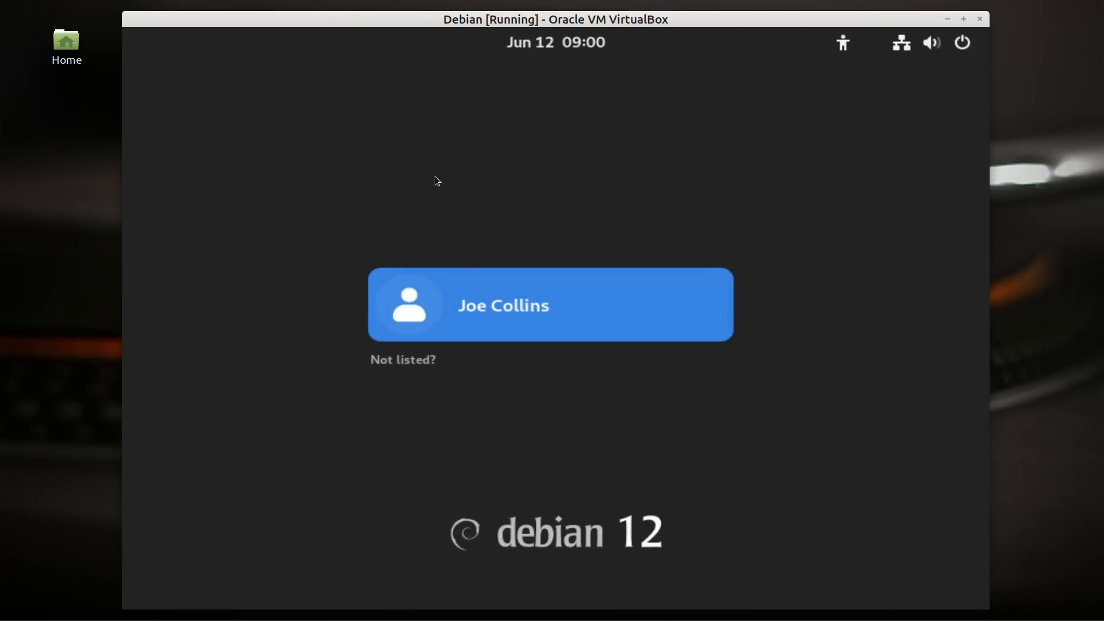
{"action": "key", "text": "Return"}
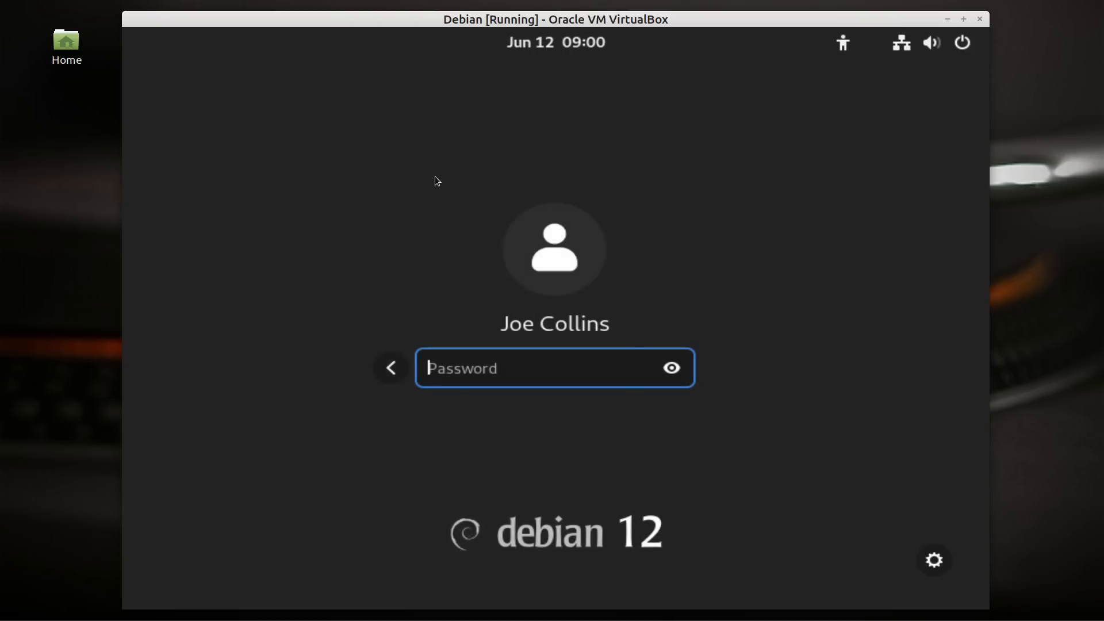
{"action": "type", "text": "•••••••"}
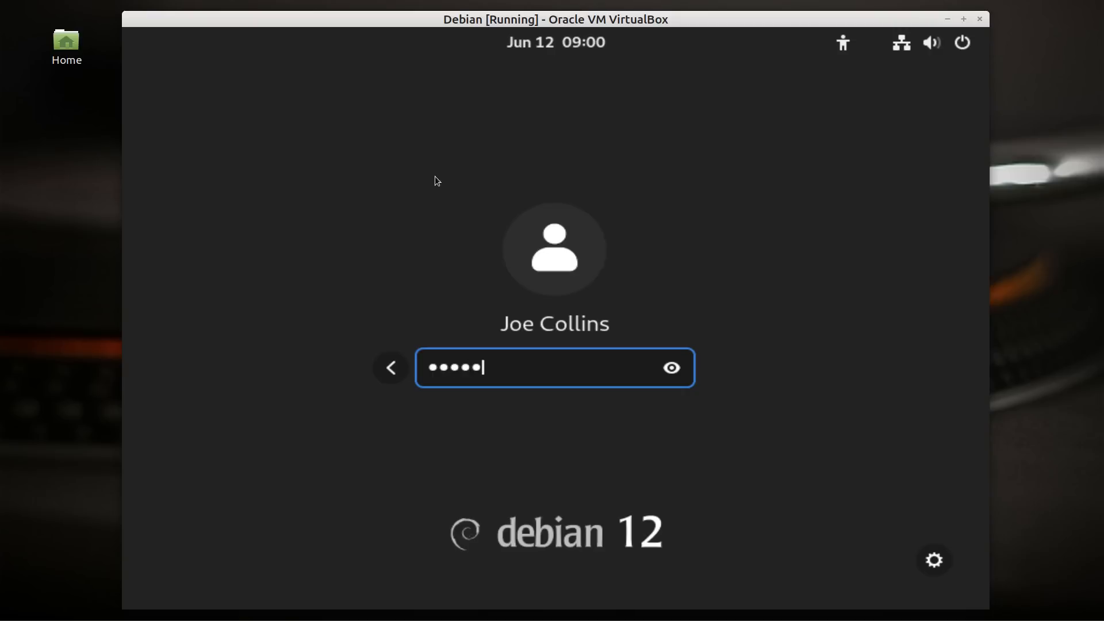
{"action": "type", "text": "•"}
{"action": "key", "text": "Return"}
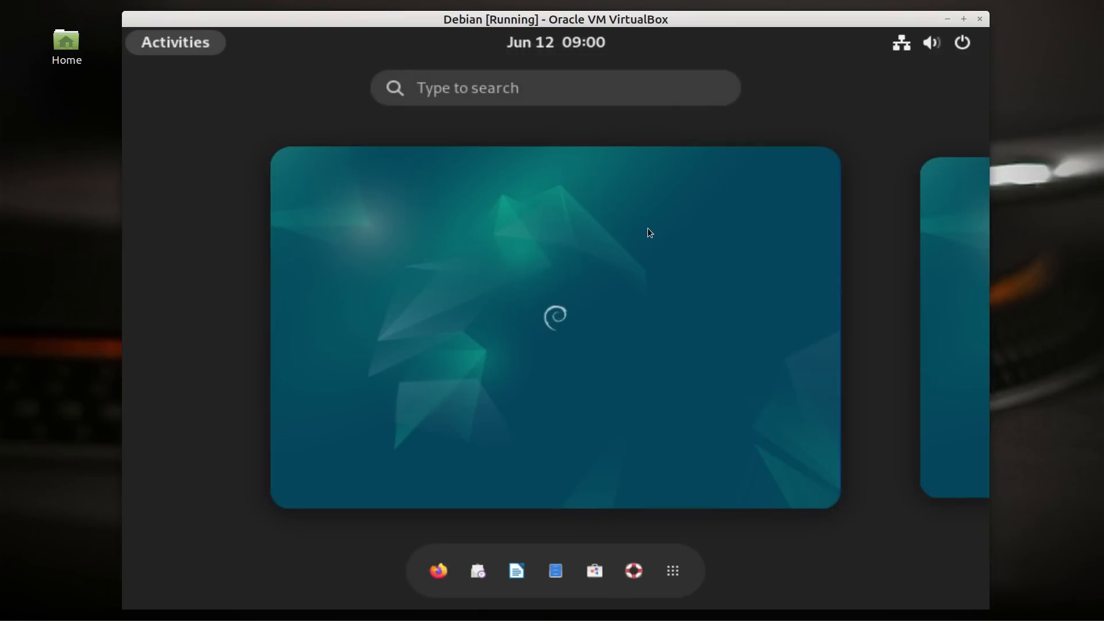
{"action": "left_click", "coordinate": [586, 236]}
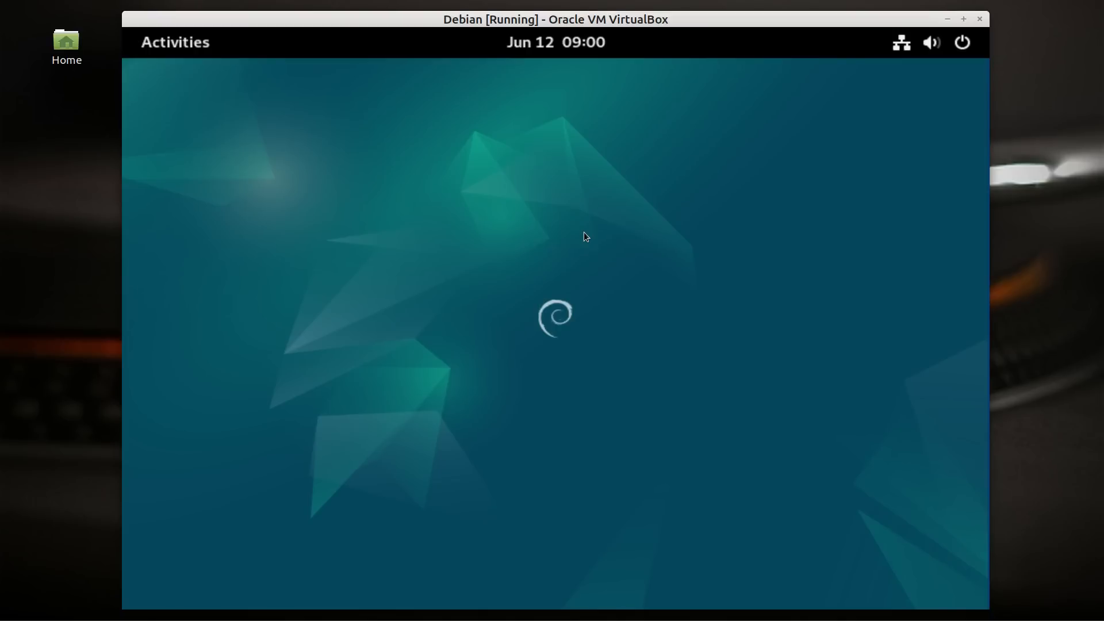
Step: Leave scaled mode, reposition the virtual machine window over the VirtualBox Manager, and return to scaled mode
{"action": "key", "text": "Control_R+f"}
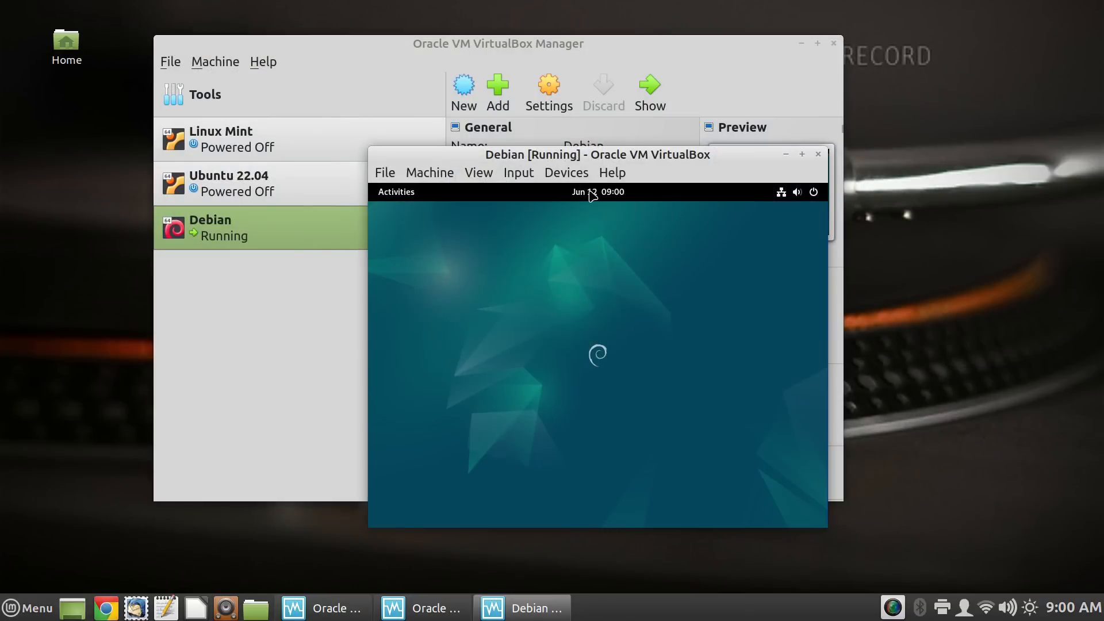
{"action": "left_click_drag", "start_coordinate": [606, 149], "coordinate": [406, 2]}
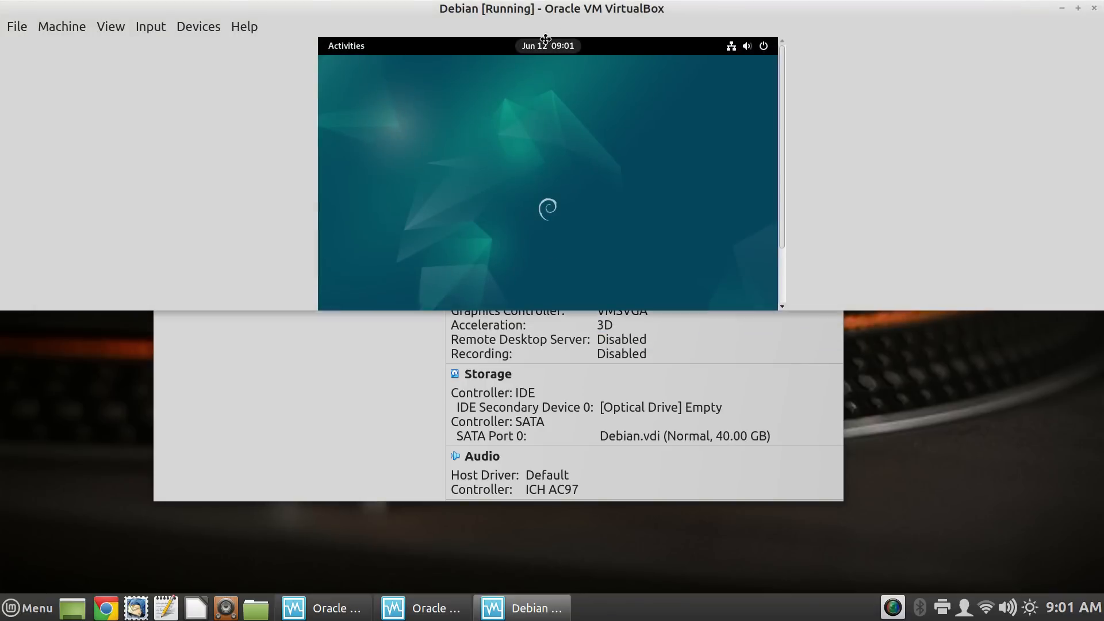
{"action": "left_click_drag", "start_coordinate": [545, 38], "coordinate": [524, 79]}
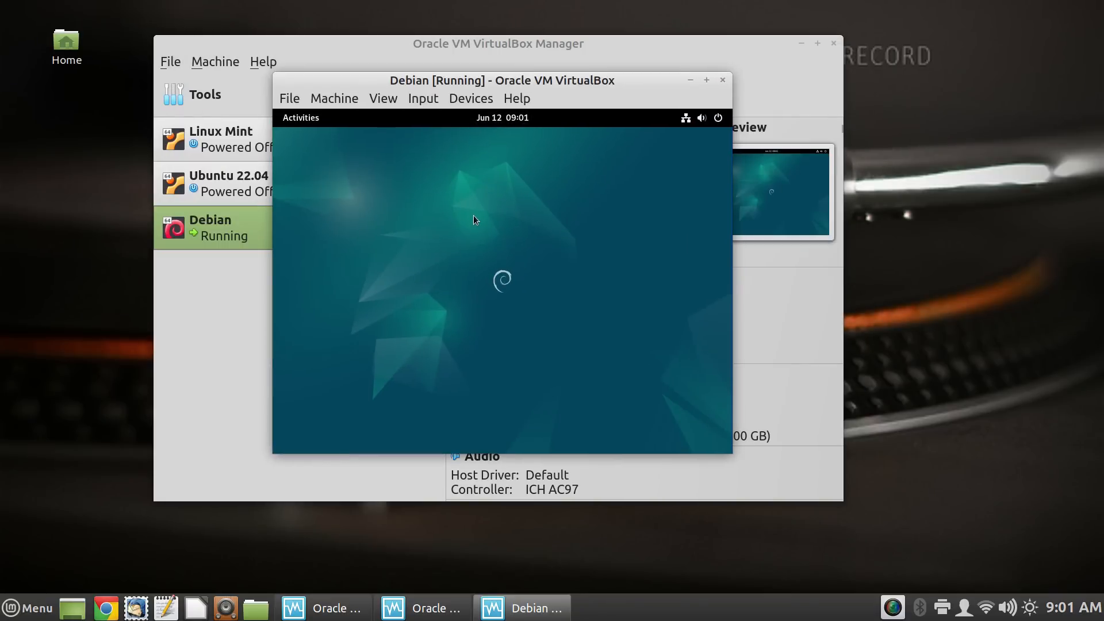
{"action": "key", "text": "ctrl+c"}
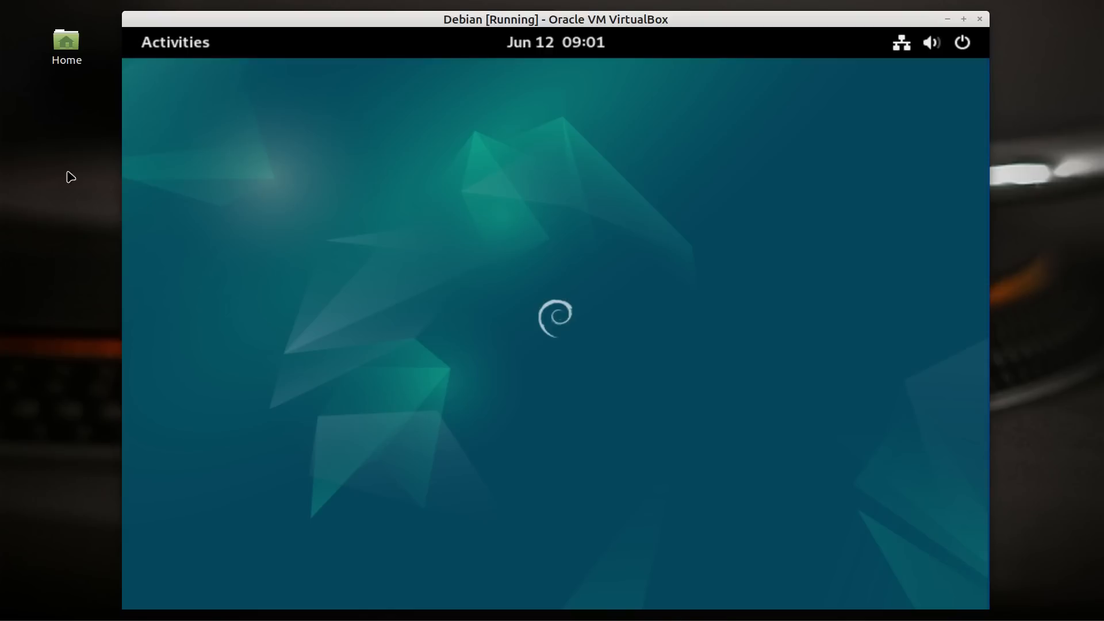
Step: Search the desktop for "term", open Terminal, and enlarge its text by two zoom levels
{"action": "left_click", "coordinate": [201, 47]}
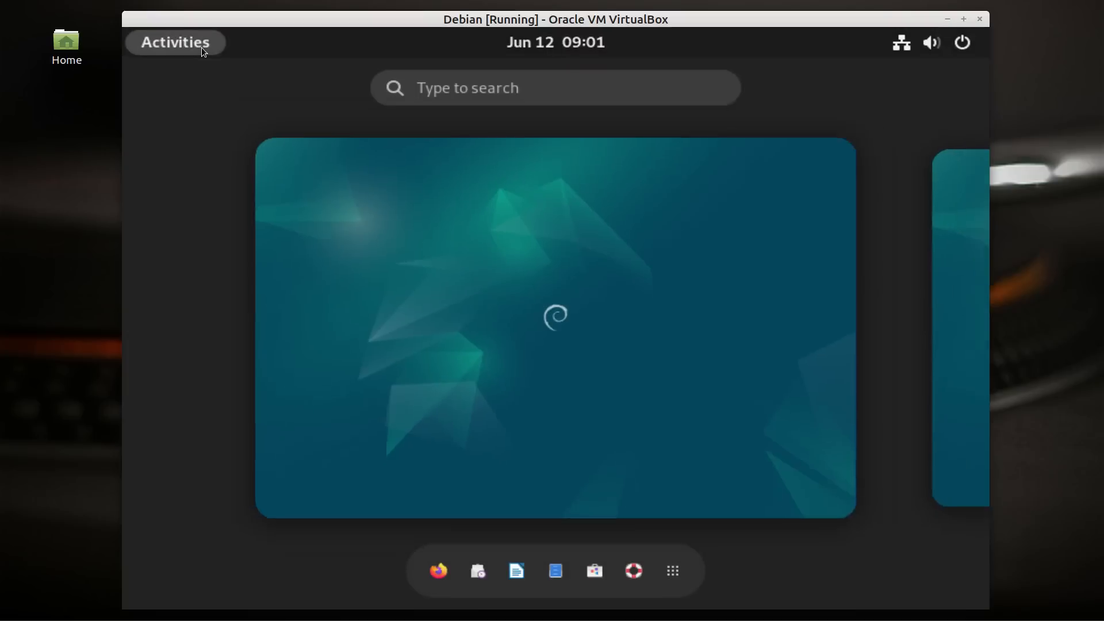
{"action": "left_click", "coordinate": [556, 86]}
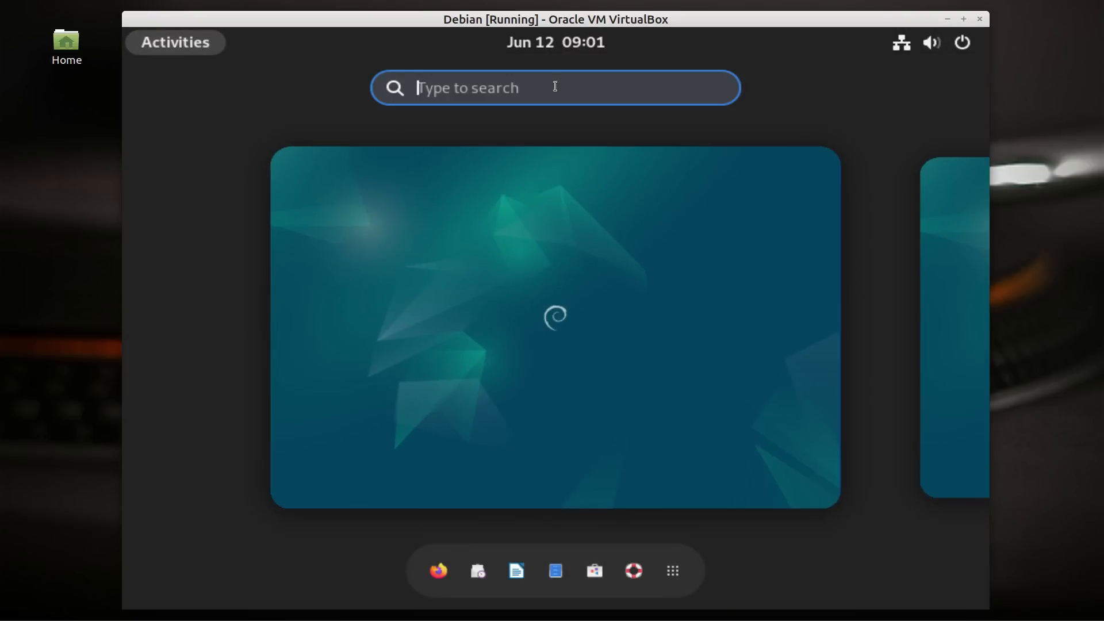
{"action": "type", "text": "term"}
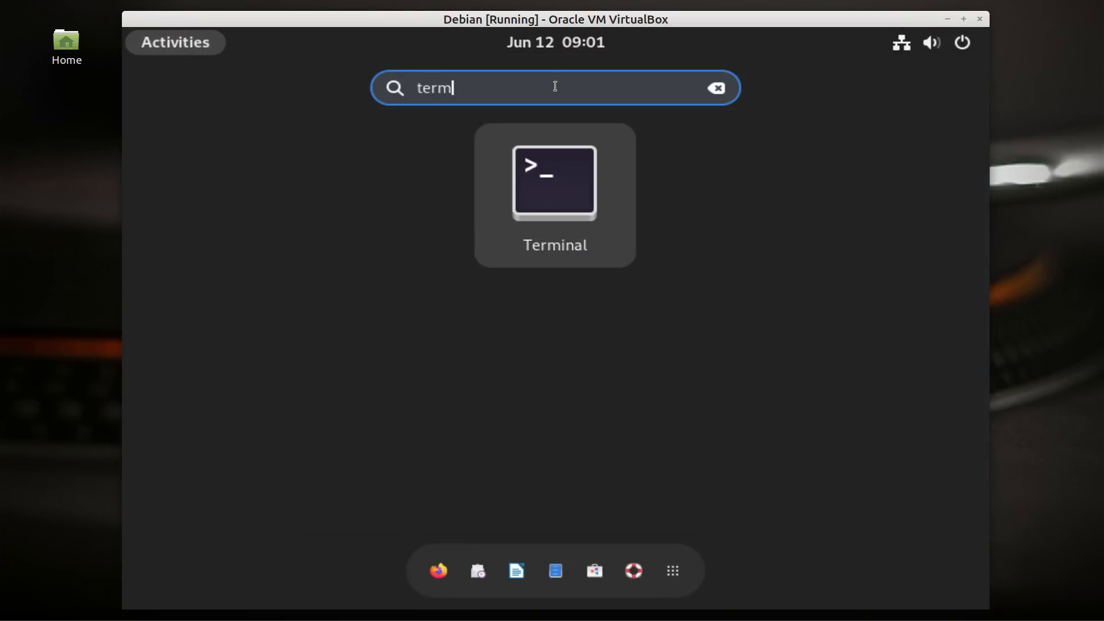
{"action": "left_click", "coordinate": [571, 223]}
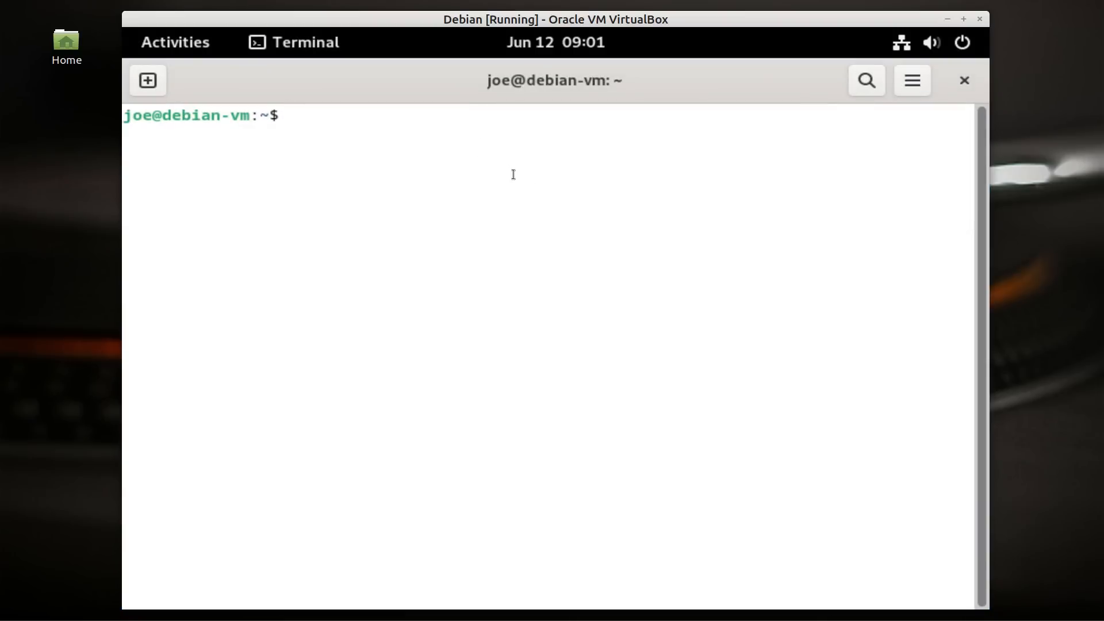
{"action": "key", "text": "ctrl+plus"}
{"action": "key", "text": "ctrl+plus"}
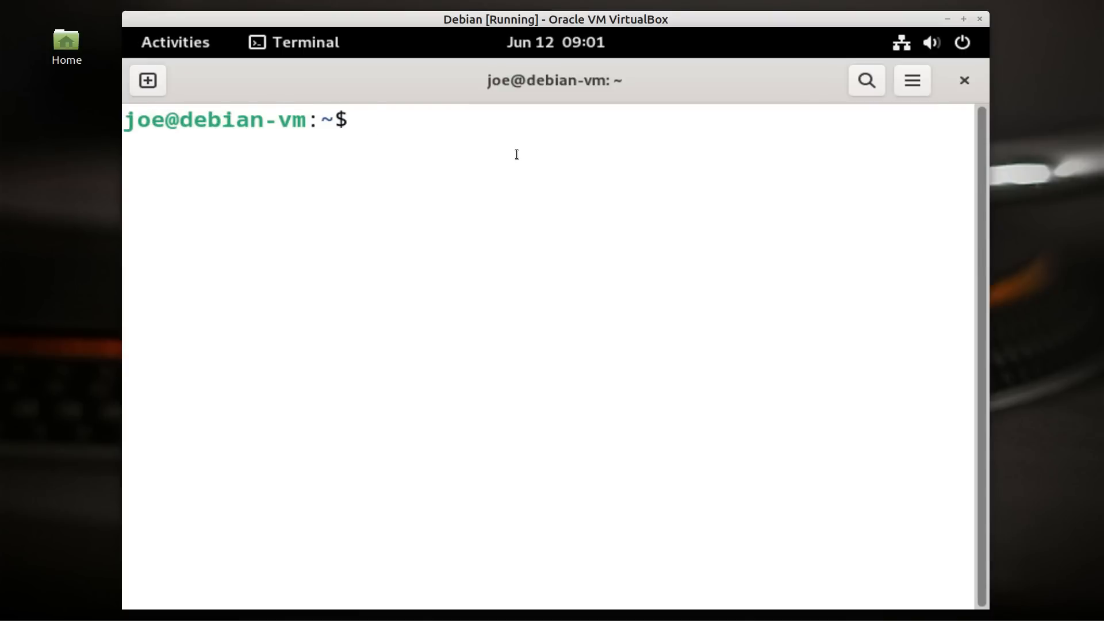
Step: List the package completions for "sudo apt install virtual", extend the command to virtualbox, and abandon it without running
{"action": "type", "text": "sudo apt install"}
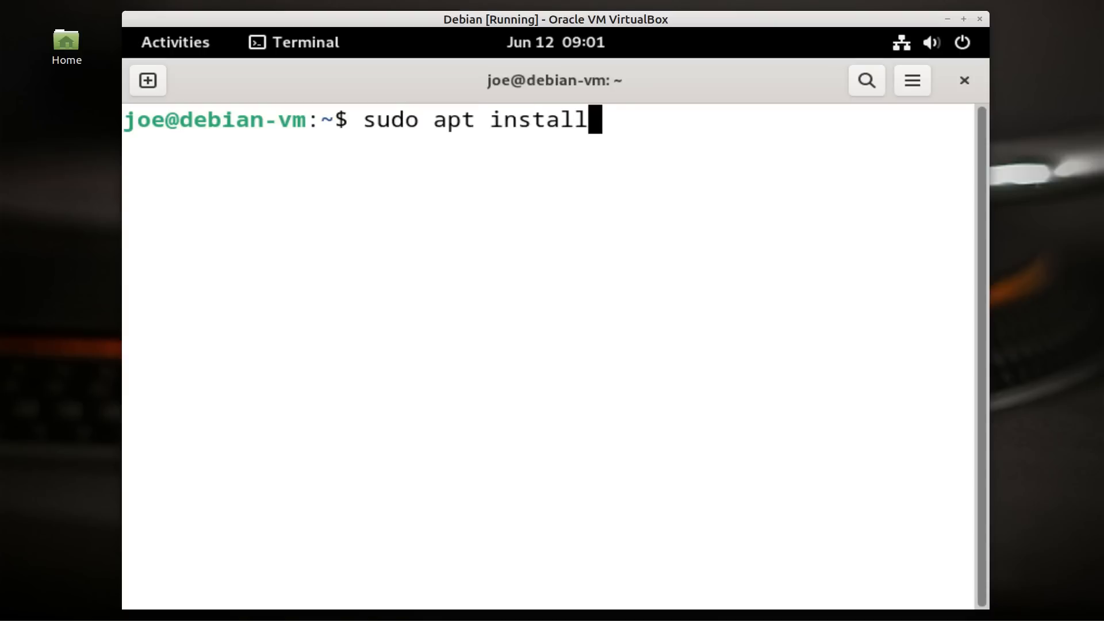
{"action": "type", "text": " virtu"}
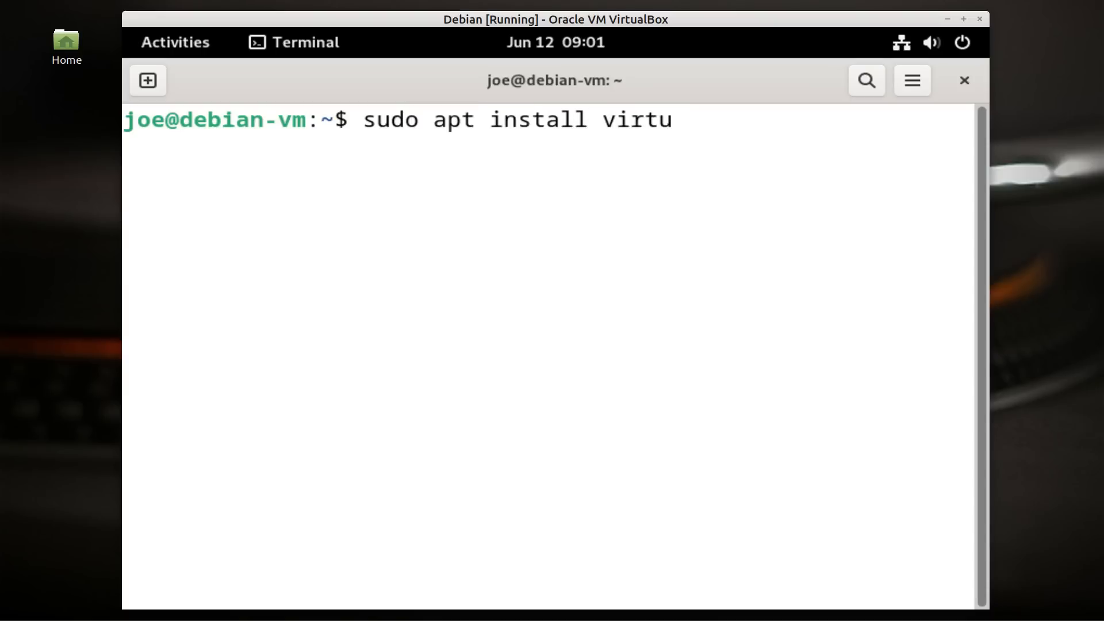
{"action": "type", "text": "al"}
{"action": "key", "text": "Tab"}
{"action": "key", "text": "Tab"}
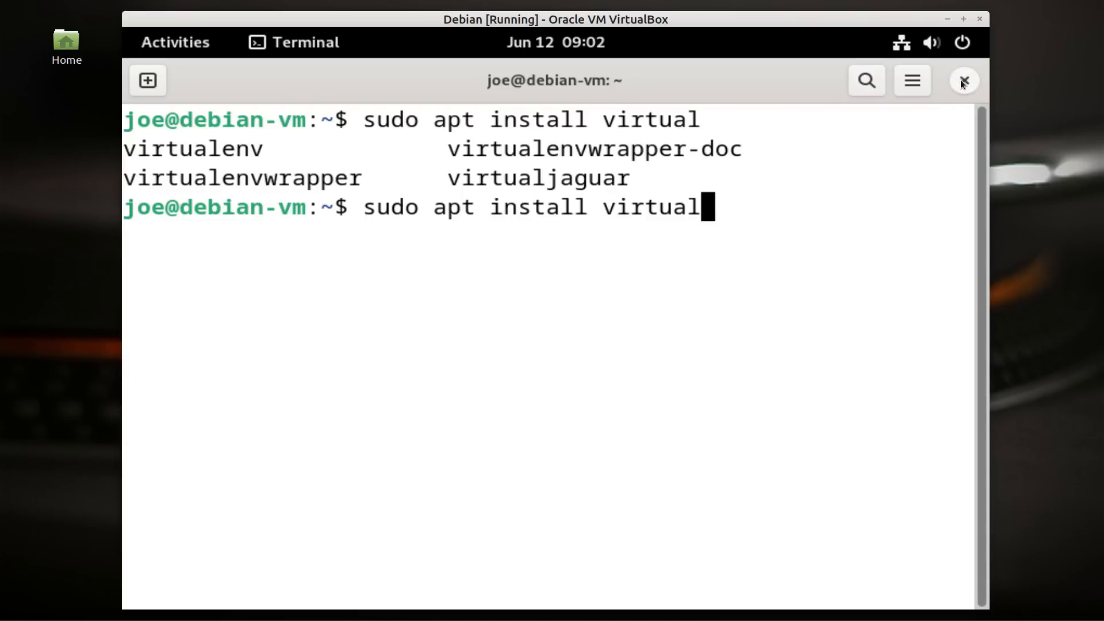
{"action": "type", "text": "box"}
{"action": "key", "text": "ctrl+c"}
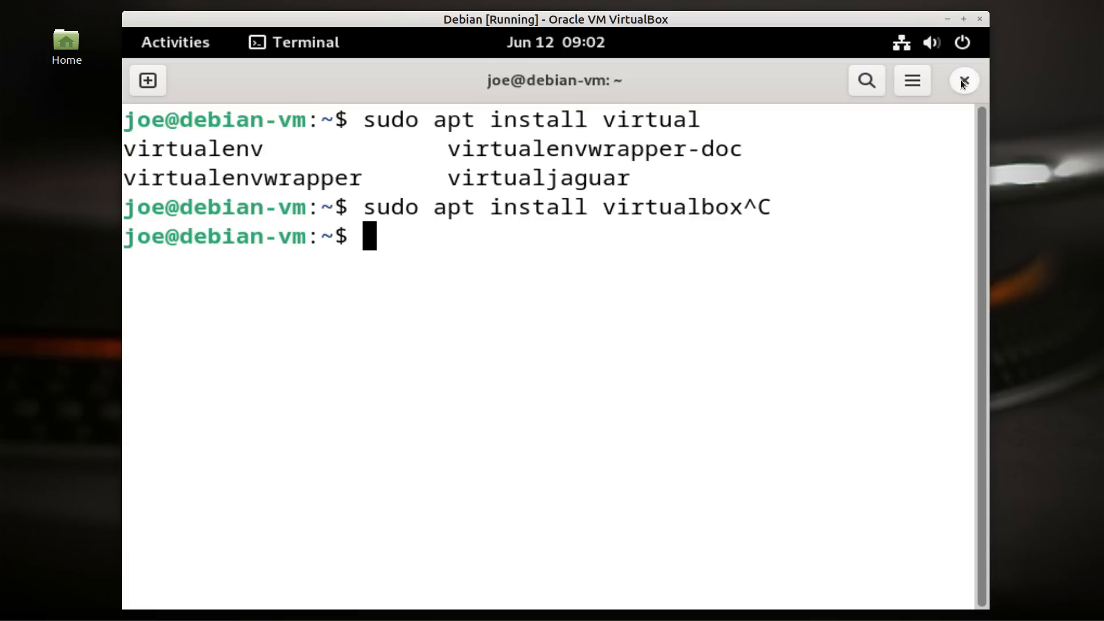
Step: Check the kernel release with "uname -r" and close the terminal
{"action": "type", "text": "uname -r"}
{"action": "key", "text": "Return"}
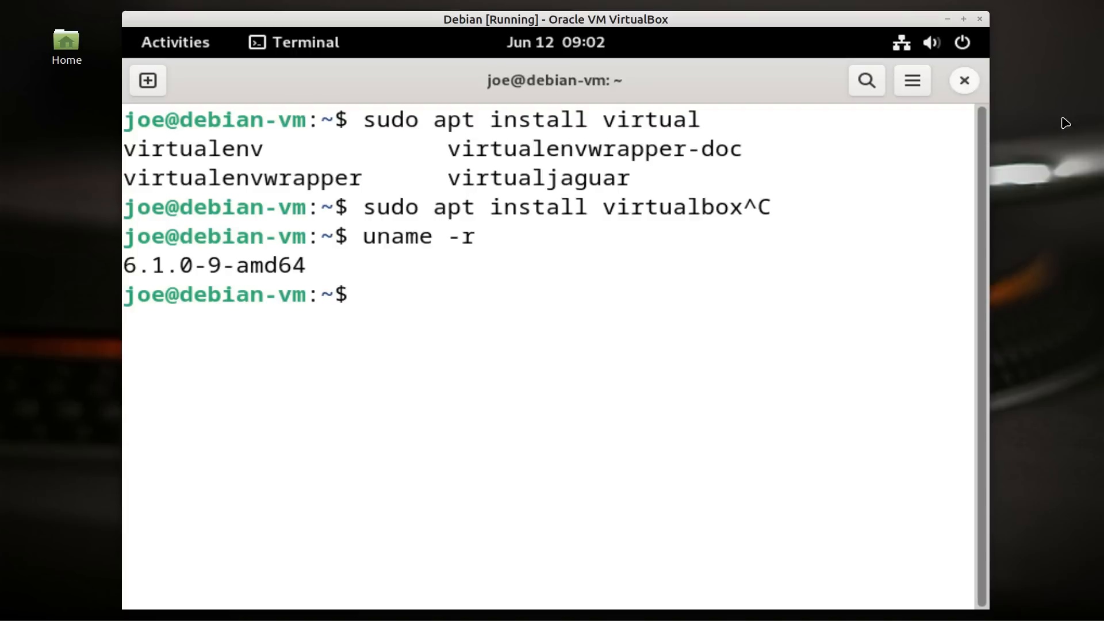
{"action": "left_click", "coordinate": [965, 81]}
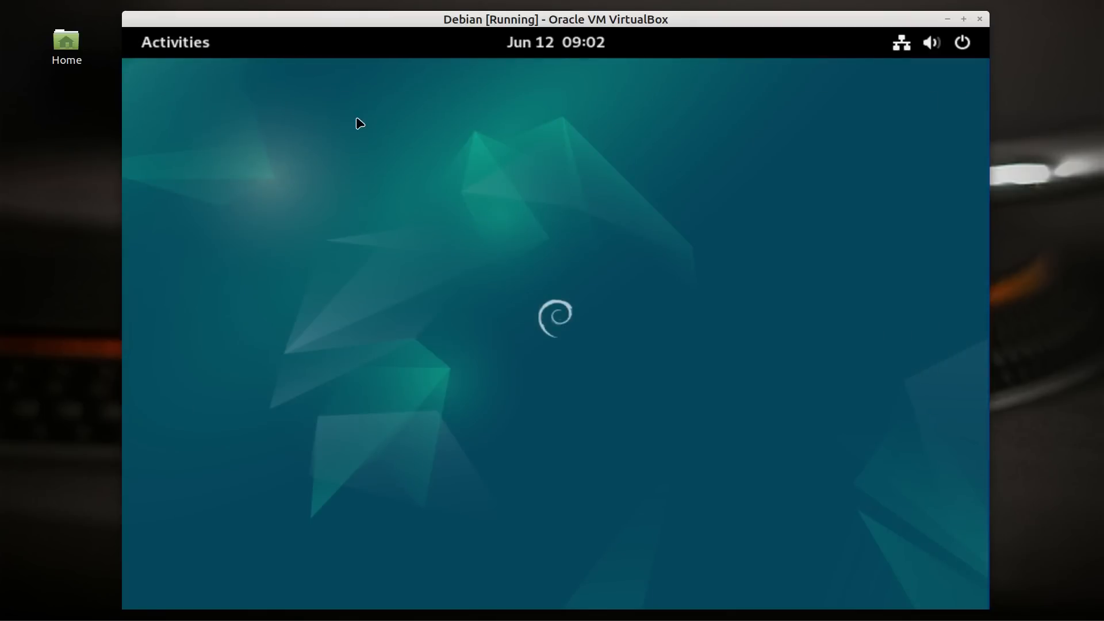
Step: Take the virtual machine out of scaled mode and insert the Guest Additions CD image into it
{"action": "key", "text": "ctrl+c"}
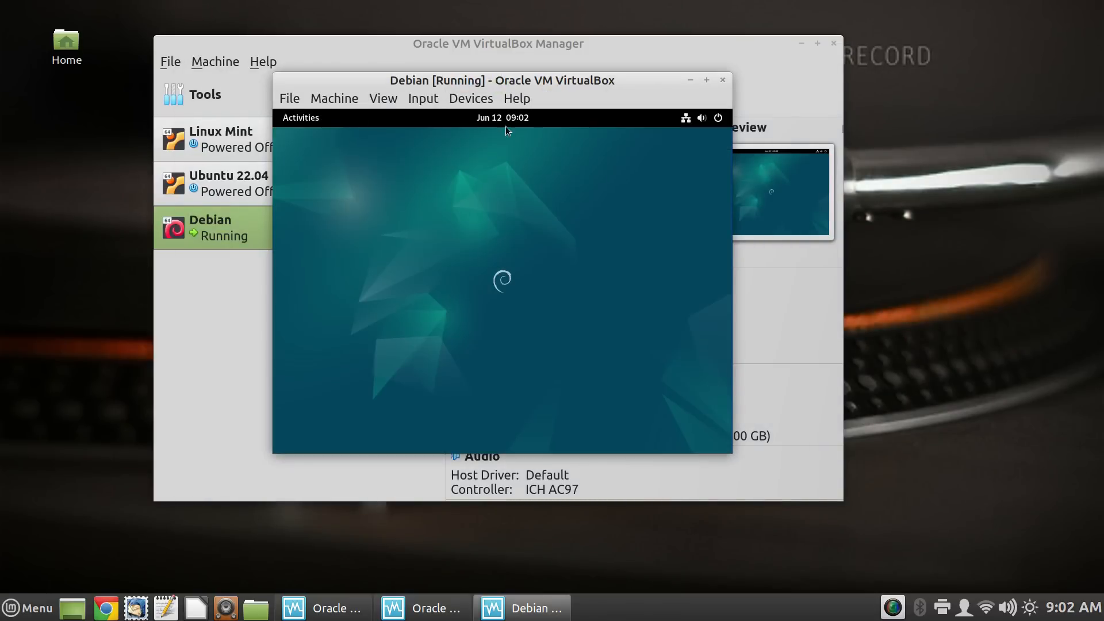
{"action": "left_click", "coordinate": [470, 102]}
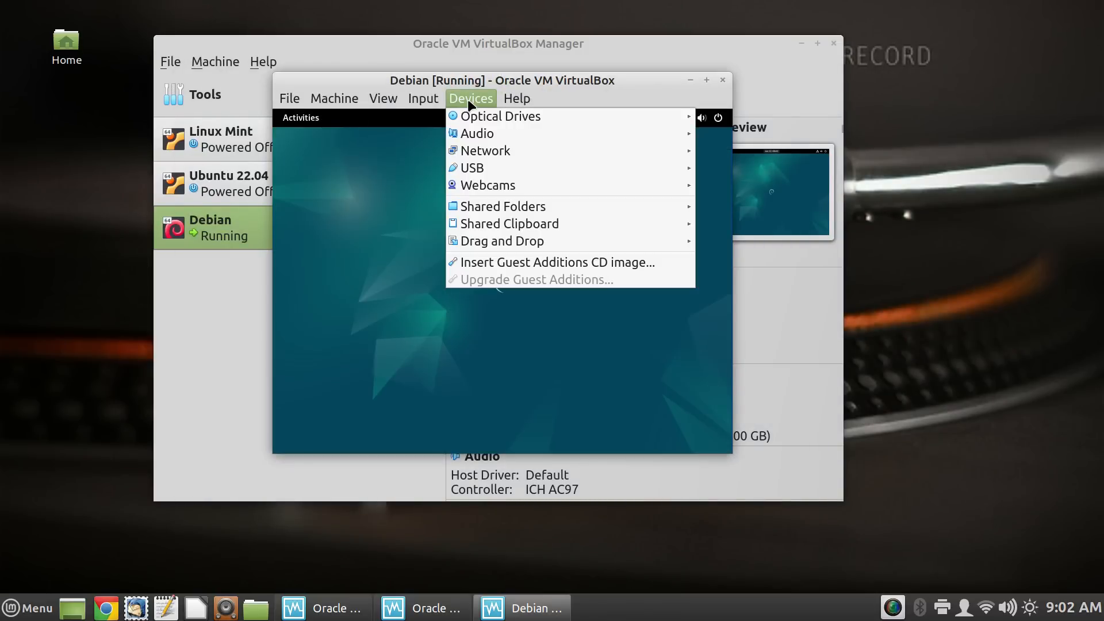
{"action": "left_click", "coordinate": [568, 262]}
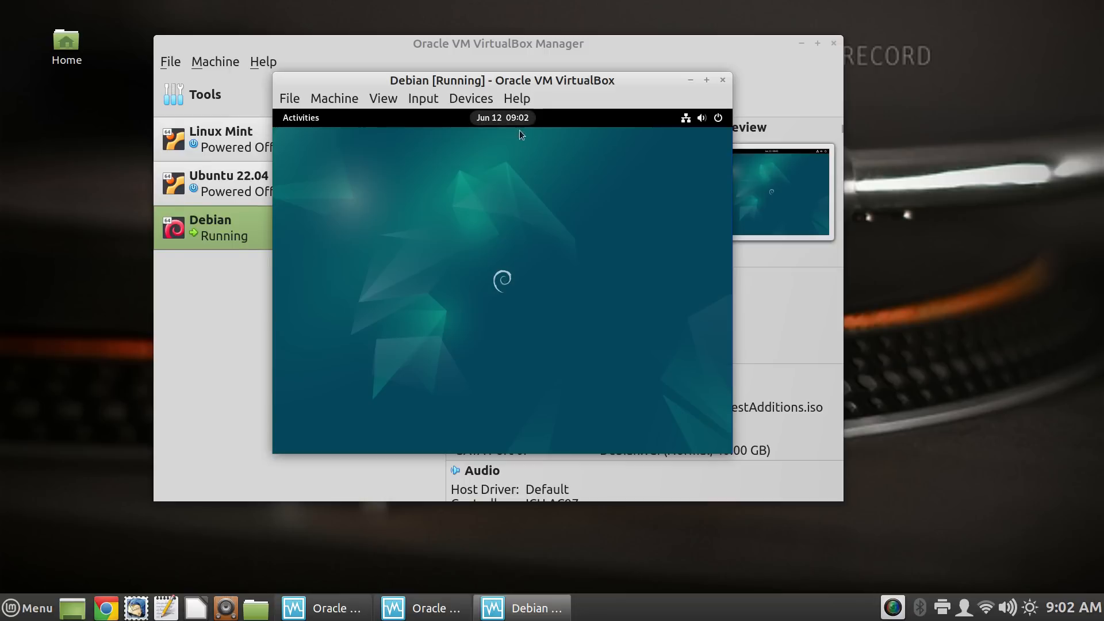
{"action": "left_click", "coordinate": [301, 118]}
{"action": "left_click", "coordinate": [301, 118]}
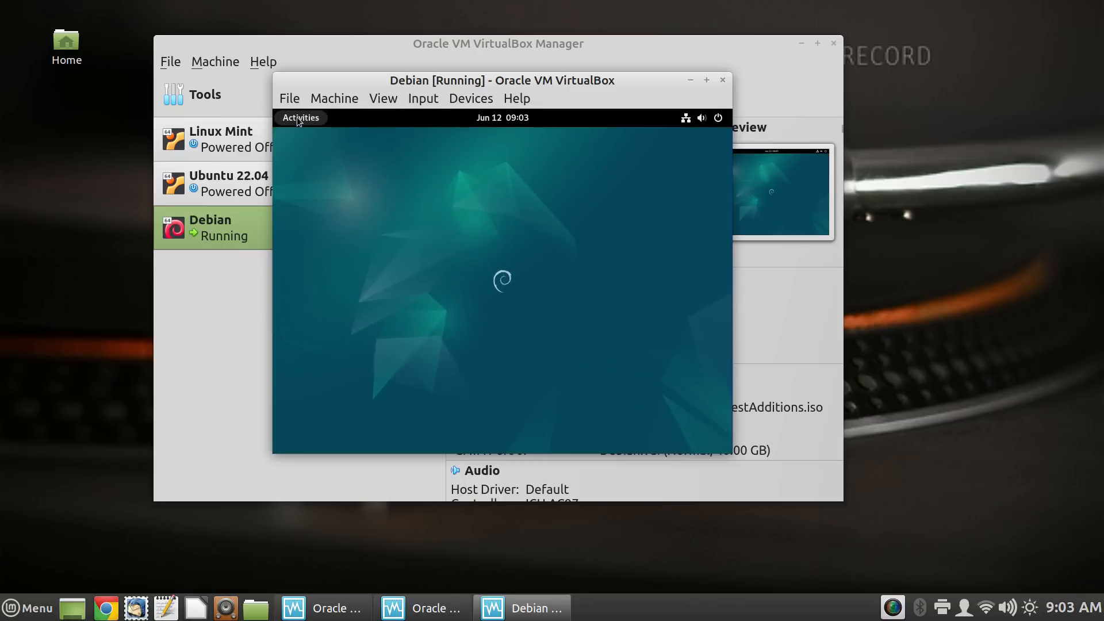
{"action": "left_click", "coordinate": [298, 119]}
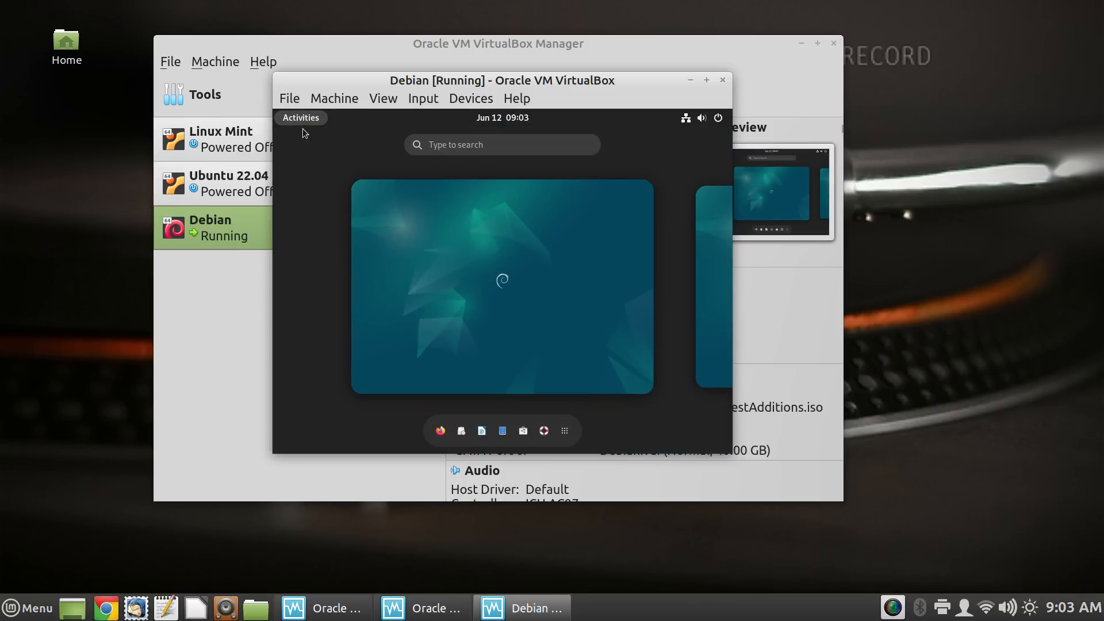
{"action": "left_click", "coordinate": [302, 120]}
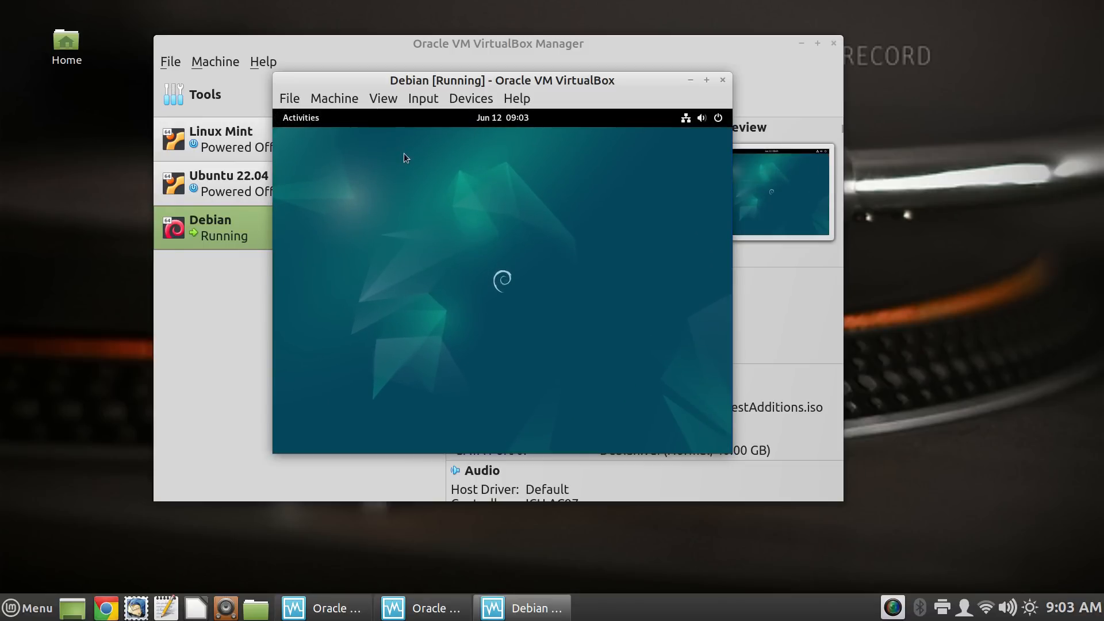
Step: Return the virtual machine to scaled mode and open the VBox_GAs_7.0.8 disc in Files, found by searching for "fil"
{"action": "key", "text": "ctrl+c"}
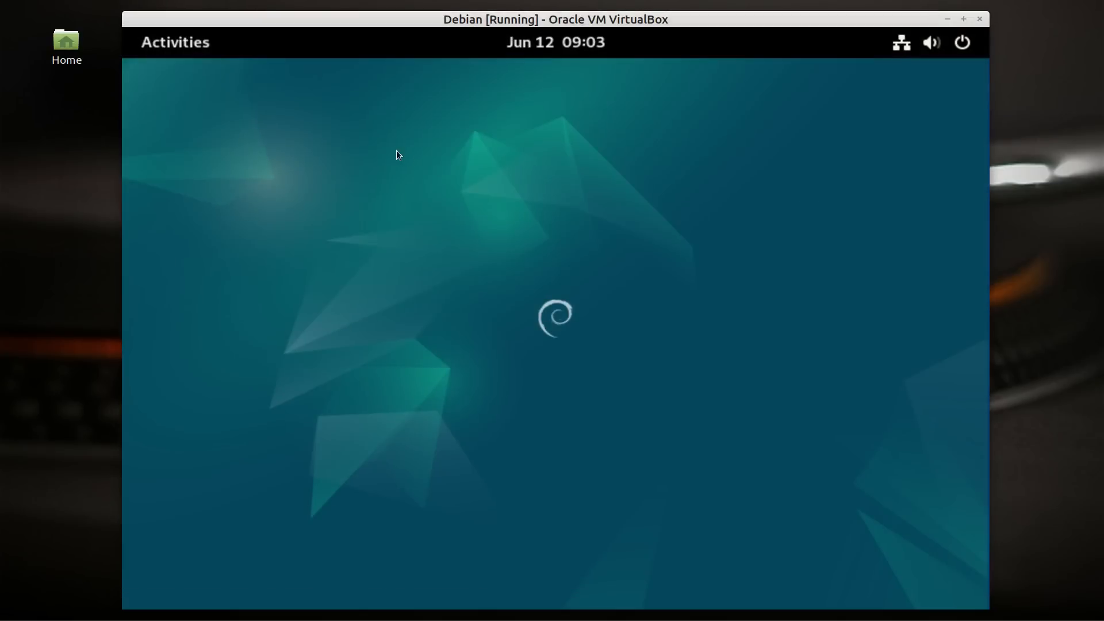
{"action": "left_click", "coordinate": [195, 53]}
{"action": "type", "text": "fil"}
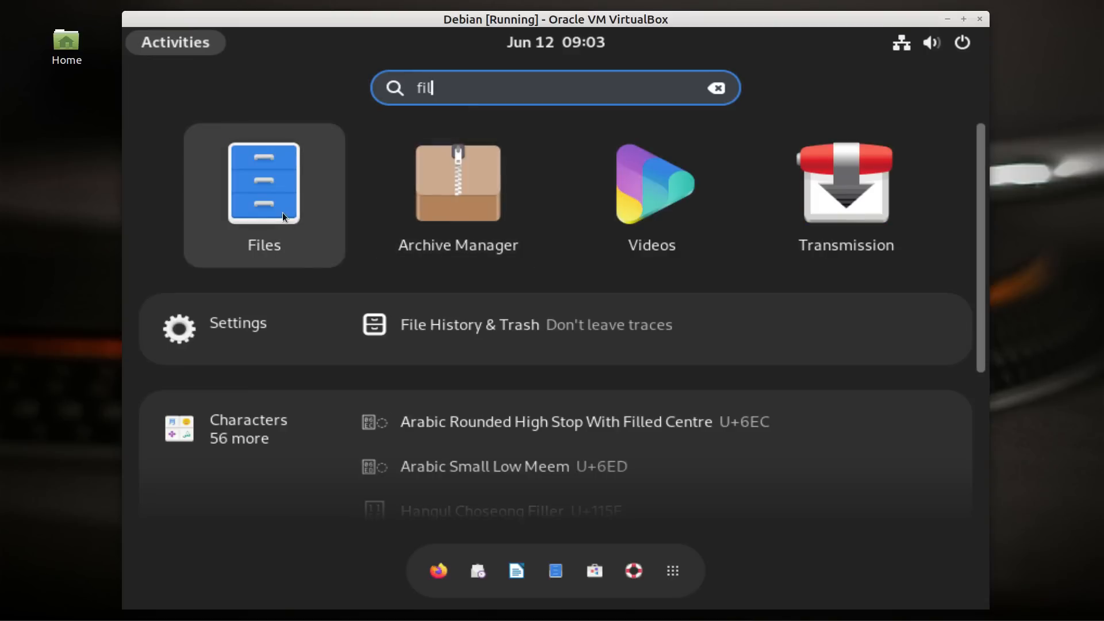
{"action": "key", "text": "Return"}
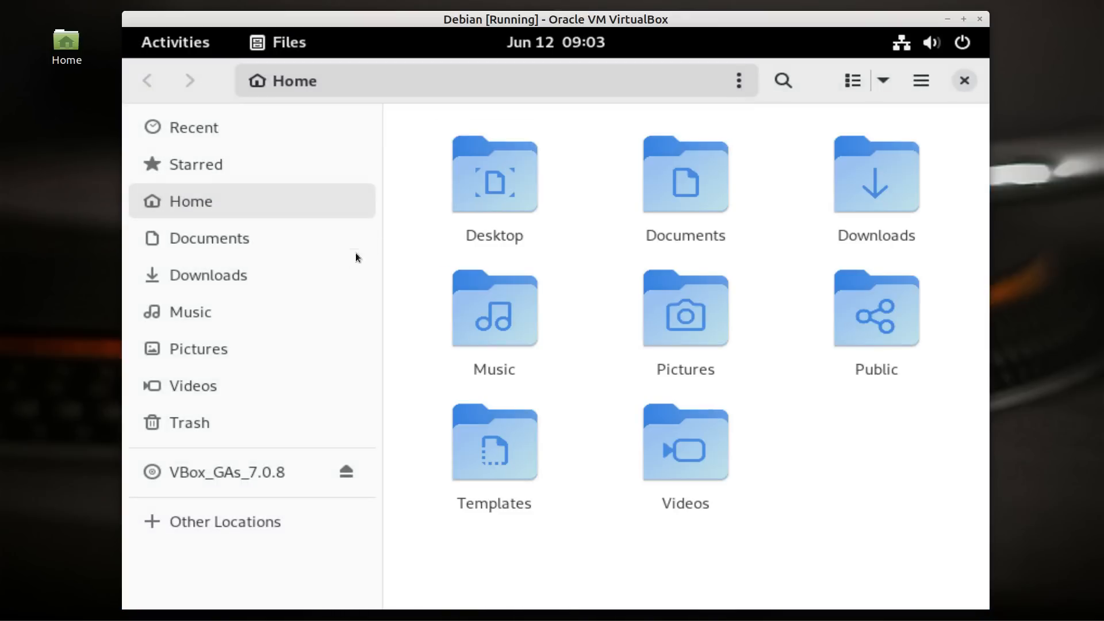
{"action": "left_click", "coordinate": [266, 477]}
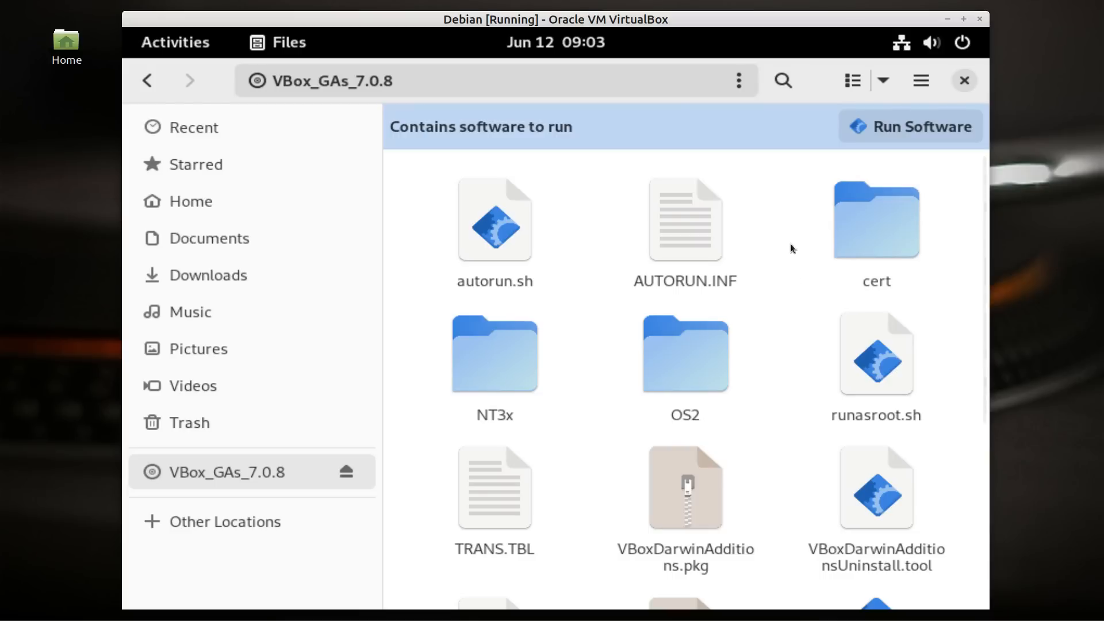
{"action": "scroll", "coordinate": [791, 247], "scroll_direction": "down", "scroll_amount": 5}
{"action": "scroll", "coordinate": [791, 247], "scroll_direction": "down", "scroll_amount": 2}
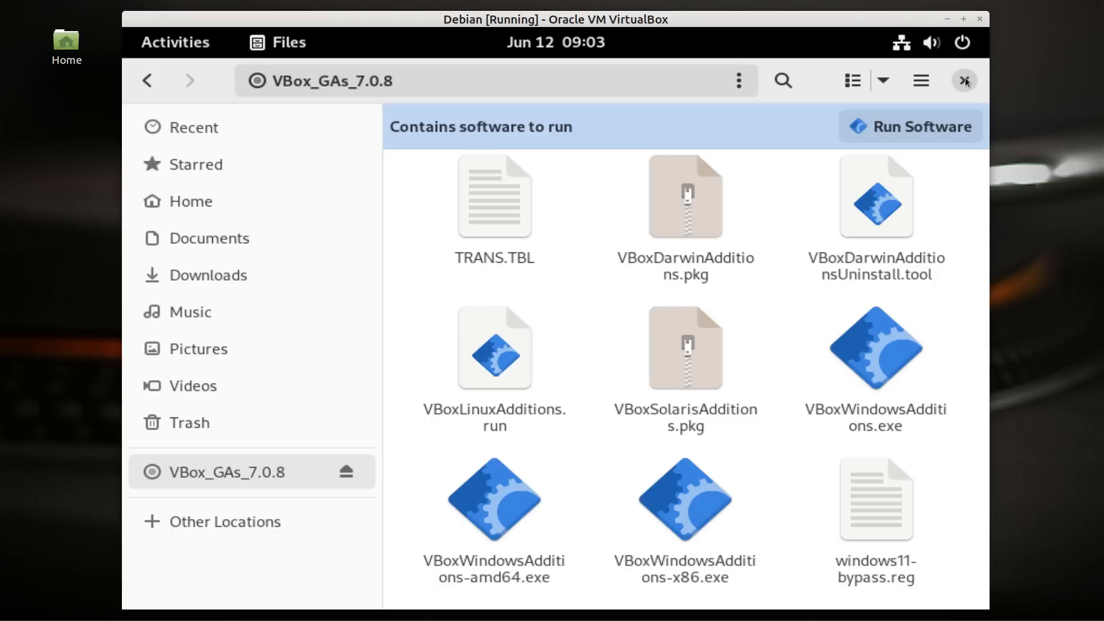
Step: Search the desktop for "term", open Terminal, and enlarge its text by three zoom levels
{"action": "left_click", "coordinate": [184, 44]}
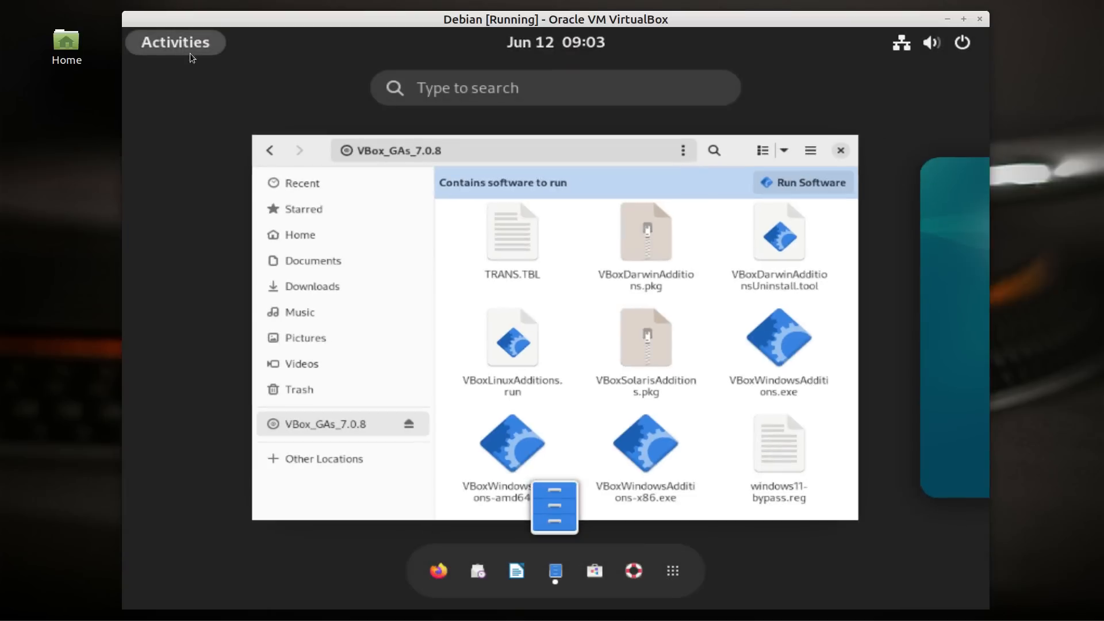
{"action": "left_click", "coordinate": [549, 84]}
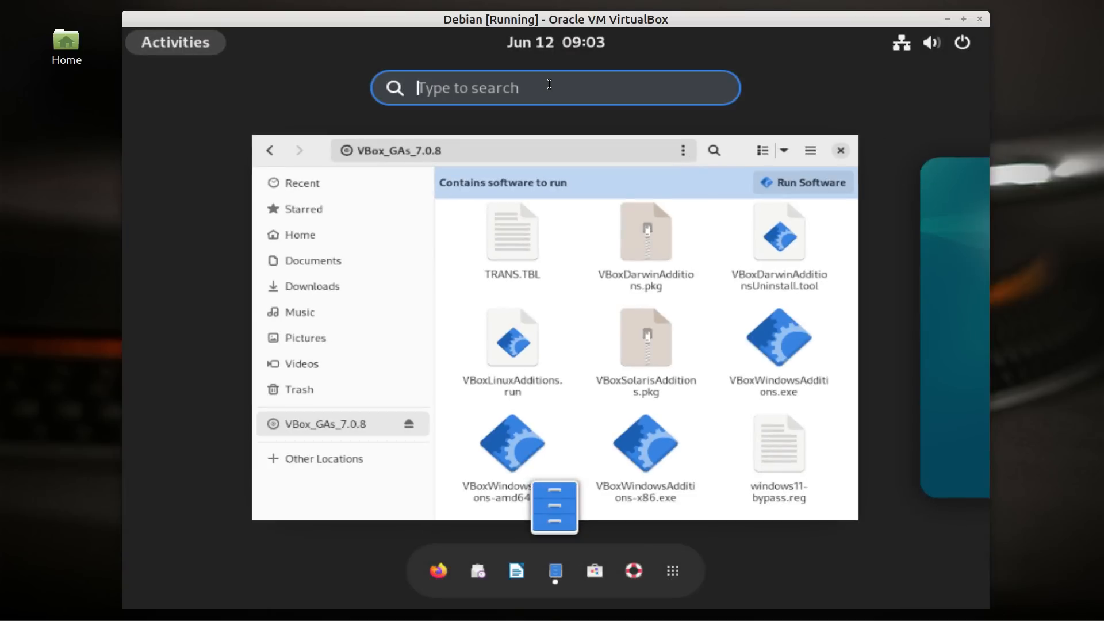
{"action": "type", "text": "term"}
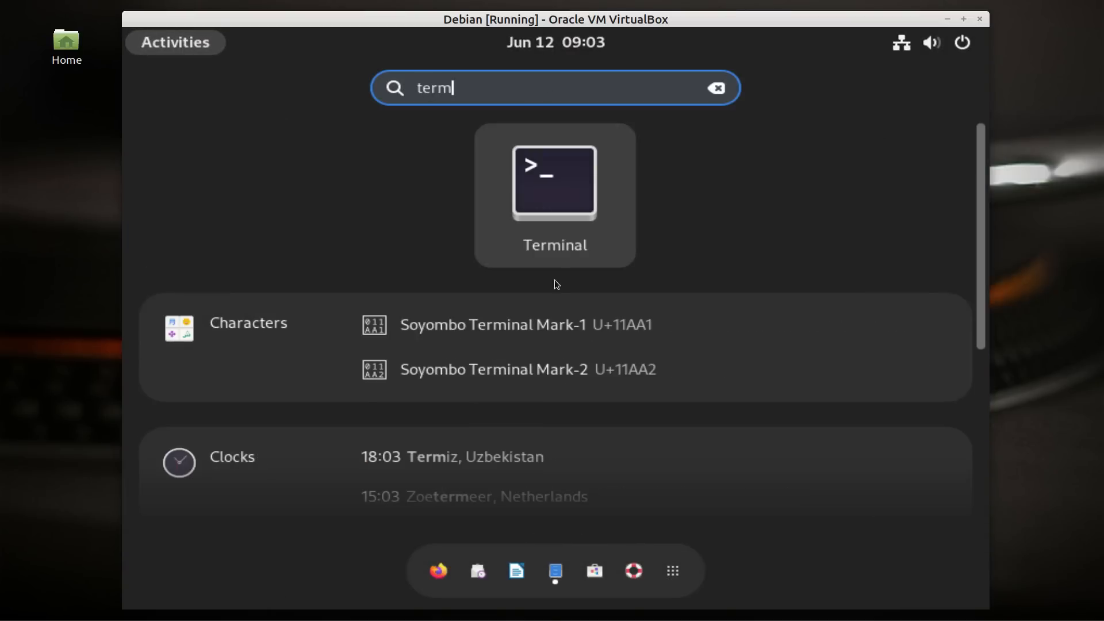
{"action": "left_click", "coordinate": [565, 214]}
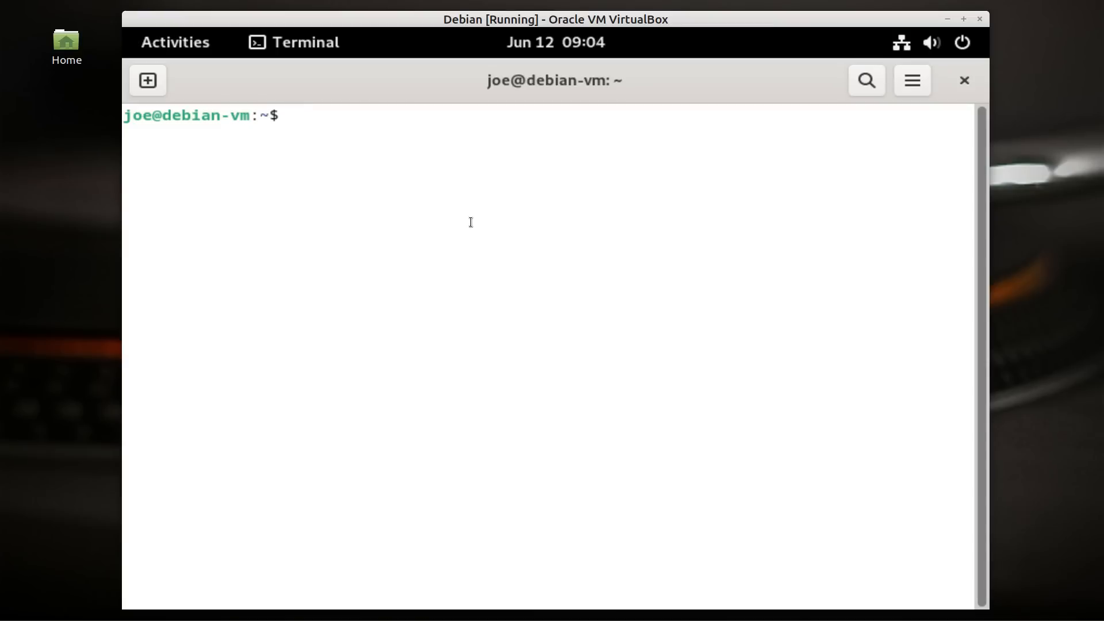
{"action": "key", "text": "F11"}
{"action": "key", "text": "F11"}
{"action": "key", "text": "ctrl+plus"}
{"action": "key", "text": "ctrl+plus"}
{"action": "key", "text": "ctrl+plus"}
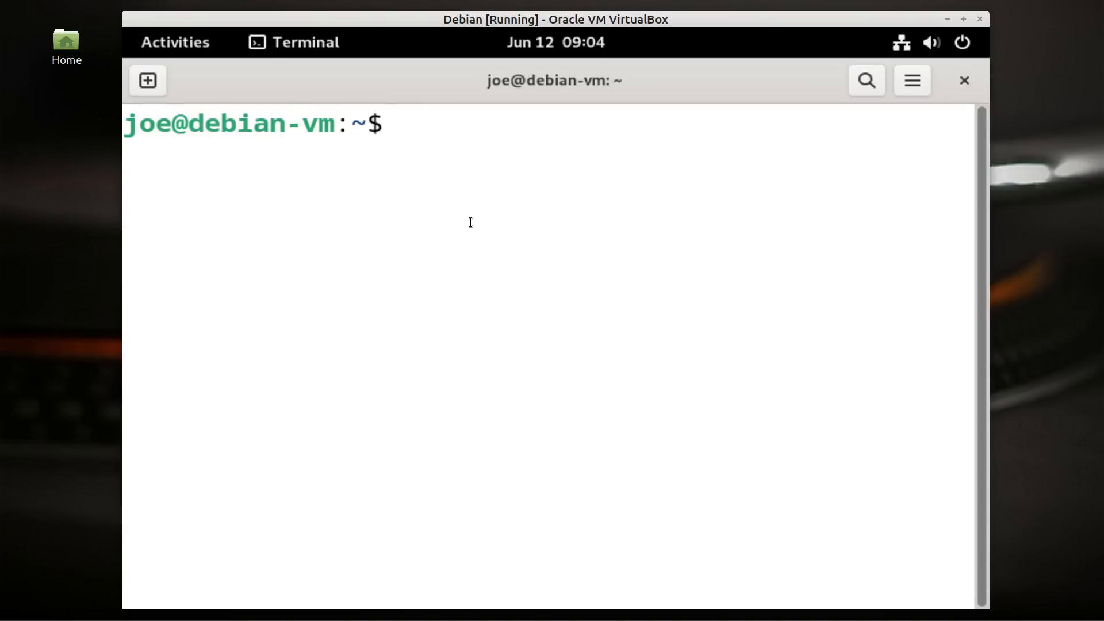
Step: Change to the /media/cdrom directory and list its contents with "ls"
{"action": "type", "text": "cd /med"}
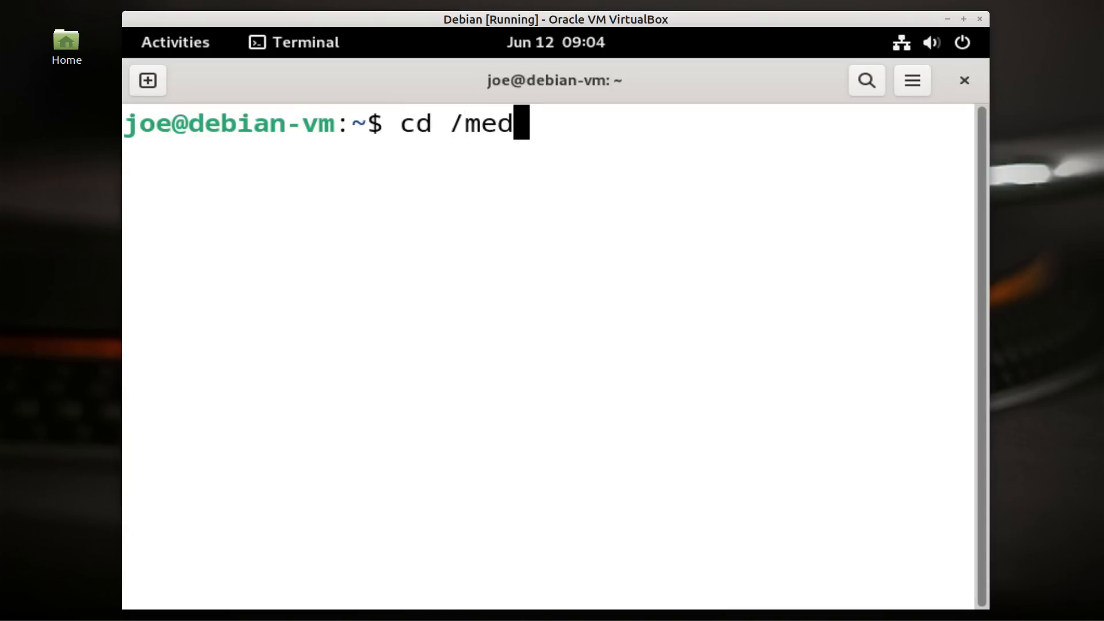
{"action": "key", "text": "Tab"}
{"action": "key", "text": "Tab"}
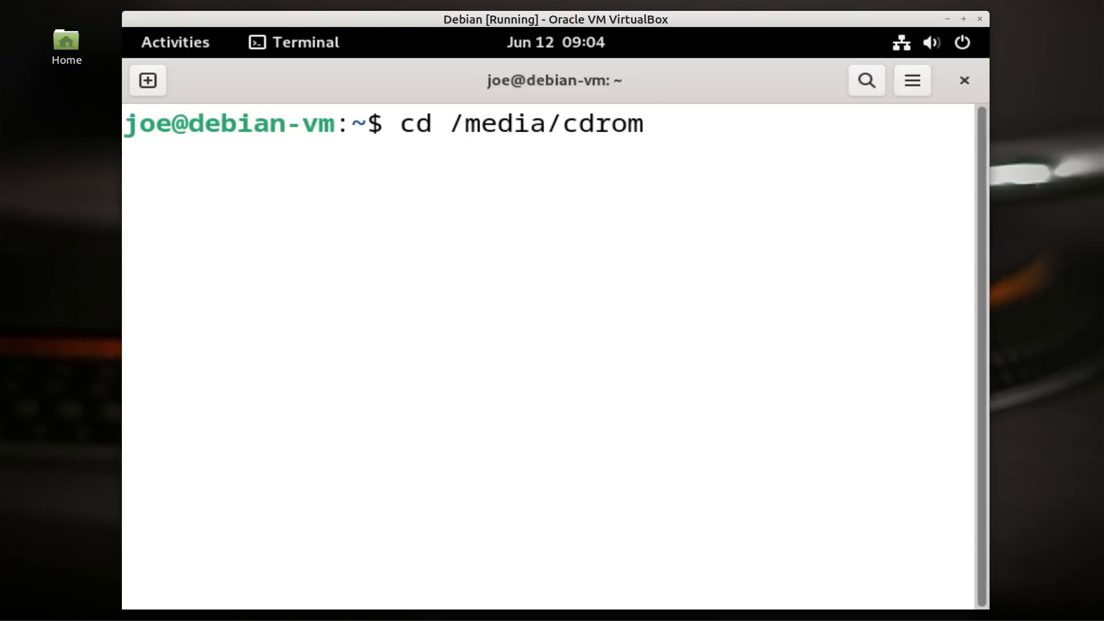
{"action": "key", "text": "Return"}
{"action": "type", "text": "l"}
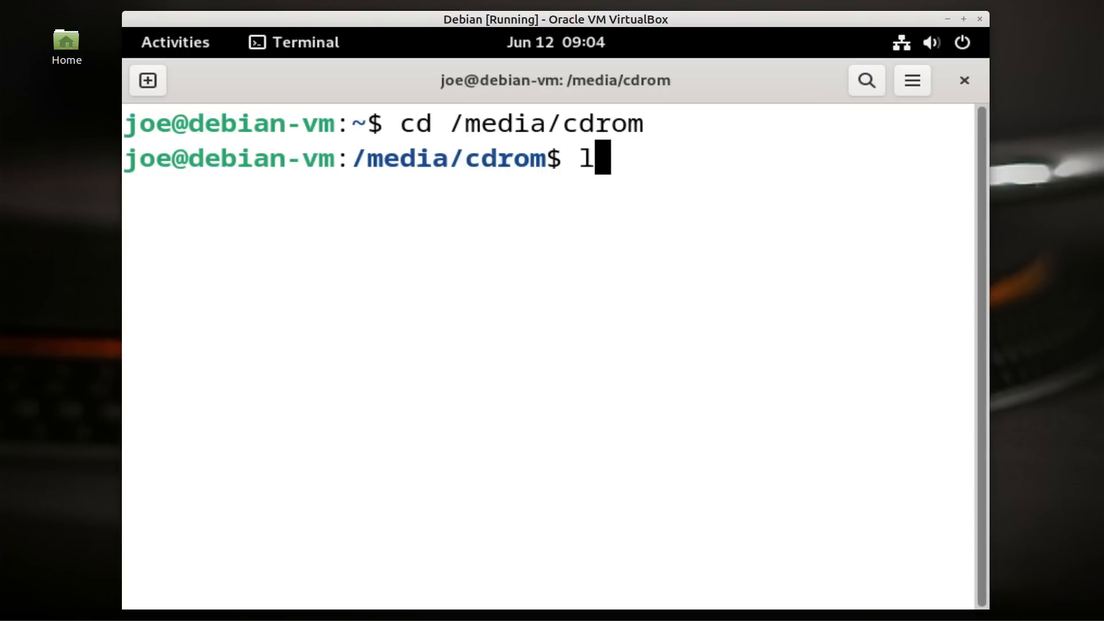
{"action": "type", "text": "s"}
{"action": "key", "text": "Return"}
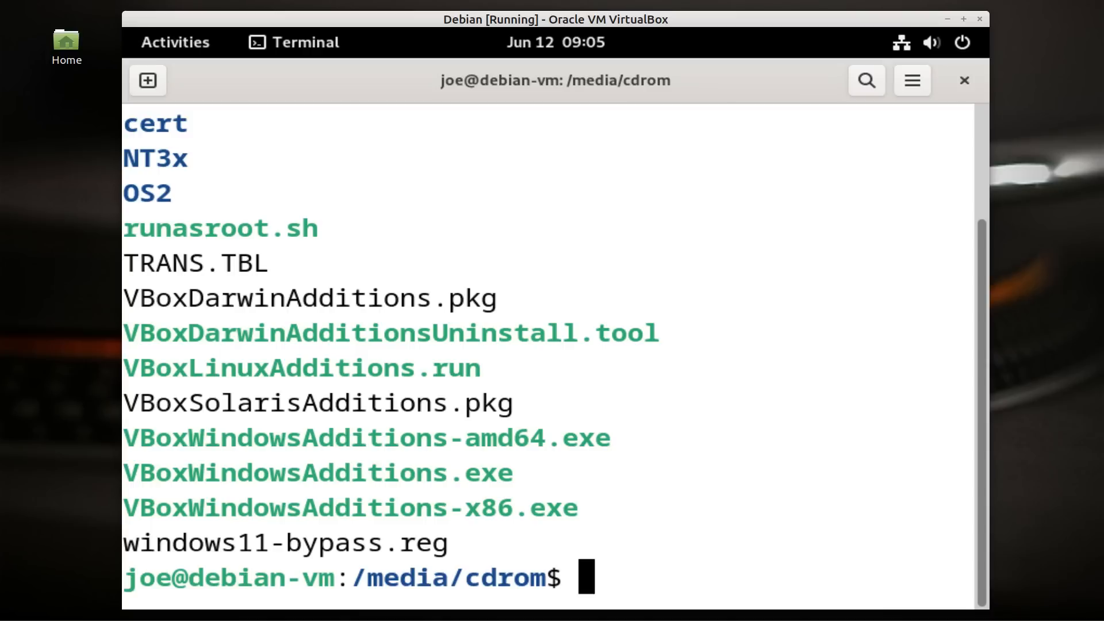
Step: Switch to the superuser with "su root" and enter the root password
{"action": "type", "text": "su root"}
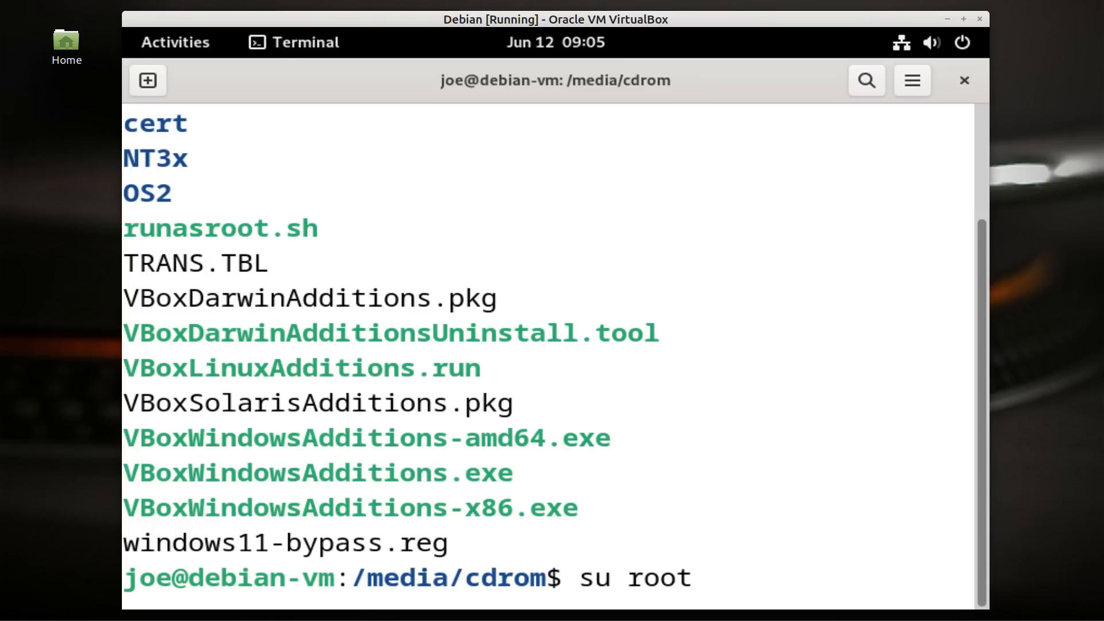
{"action": "key", "text": "Return"}
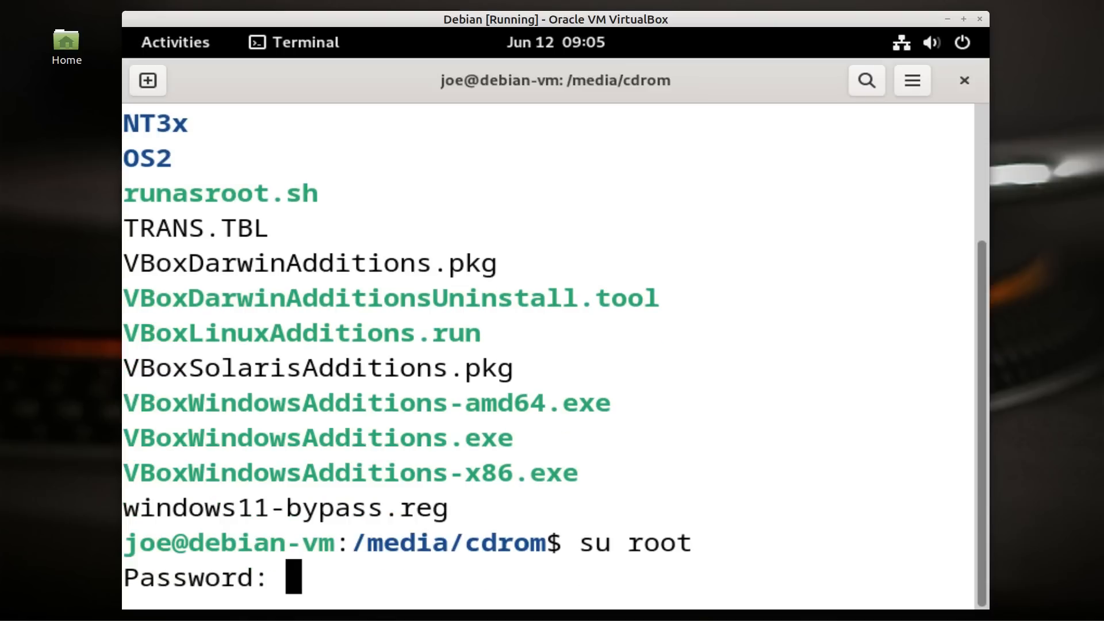
{"action": "key", "text": "Return"}
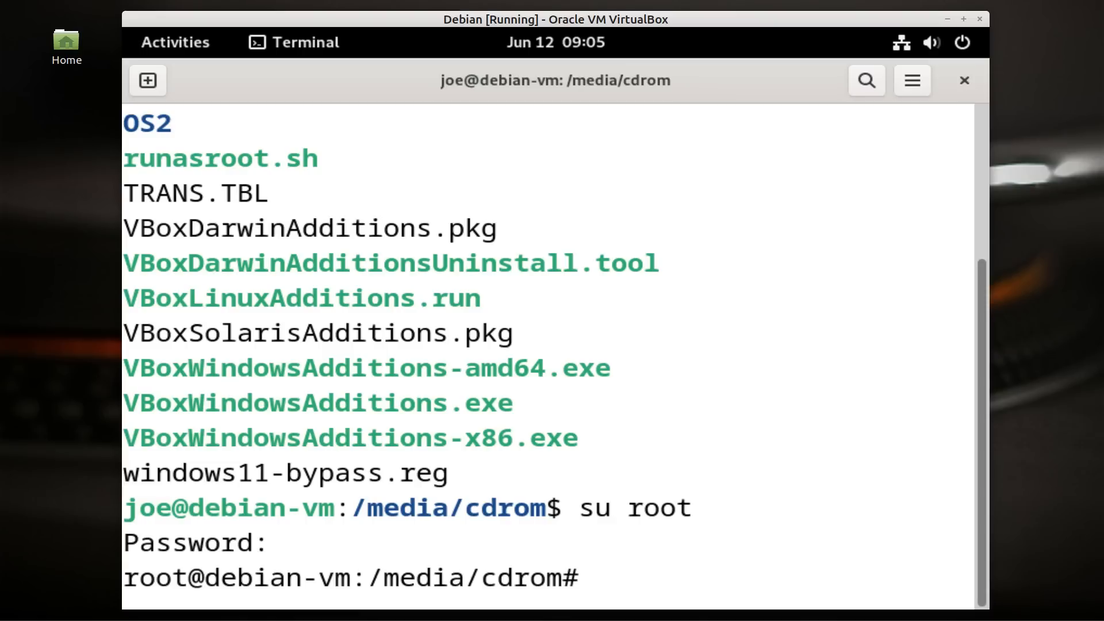
Step: Try to run the Guest Additions installer with "./VBoxLinuxAdditions.run"
{"action": "type", "text": "./"}
{"action": "type", "text": "VBox"}
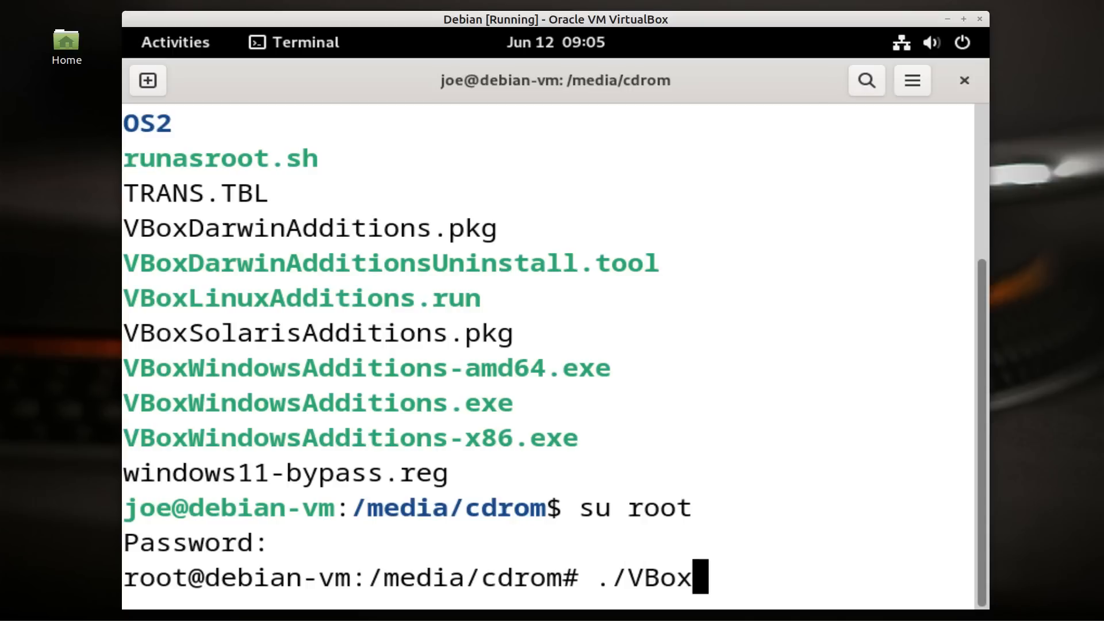
{"action": "type", "text": "Li"}
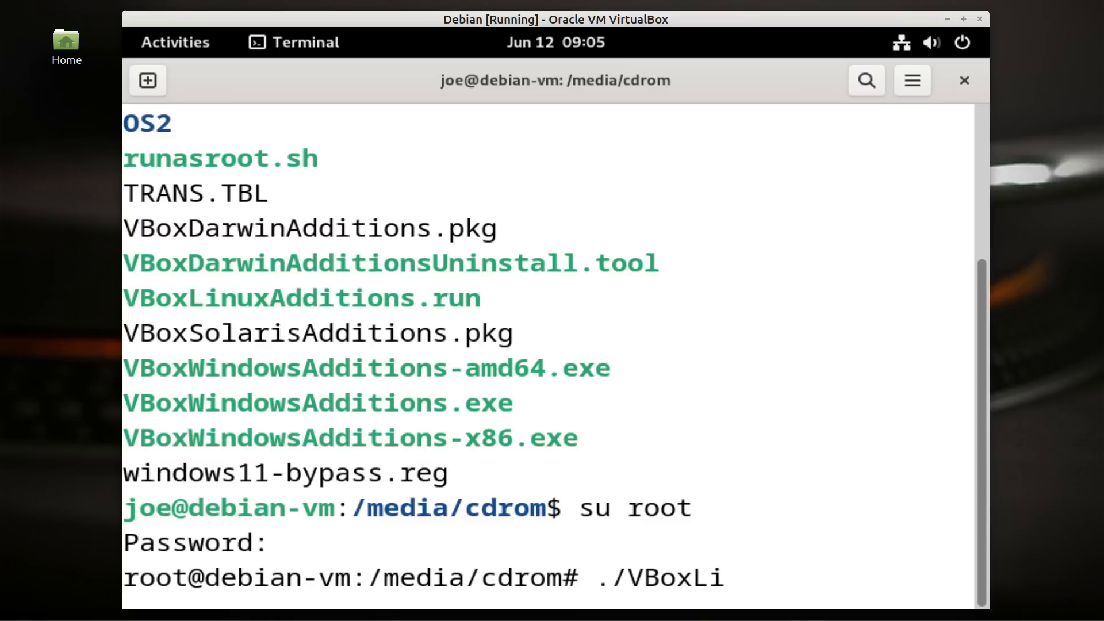
{"action": "type", "text": "nuxAdditions"}
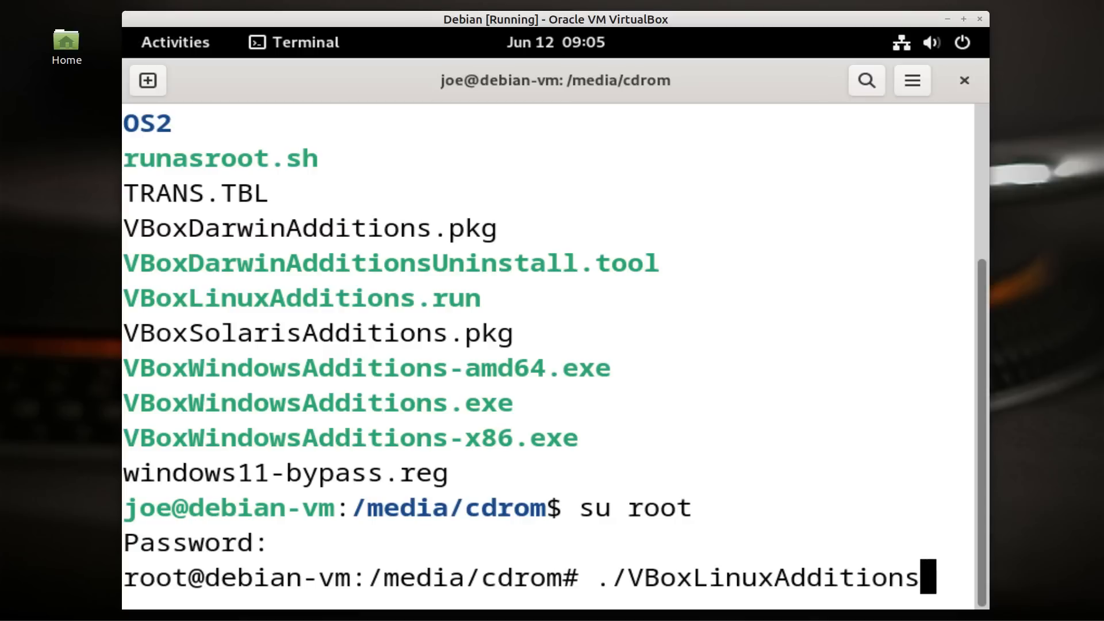
{"action": "type", "text": ".r"}
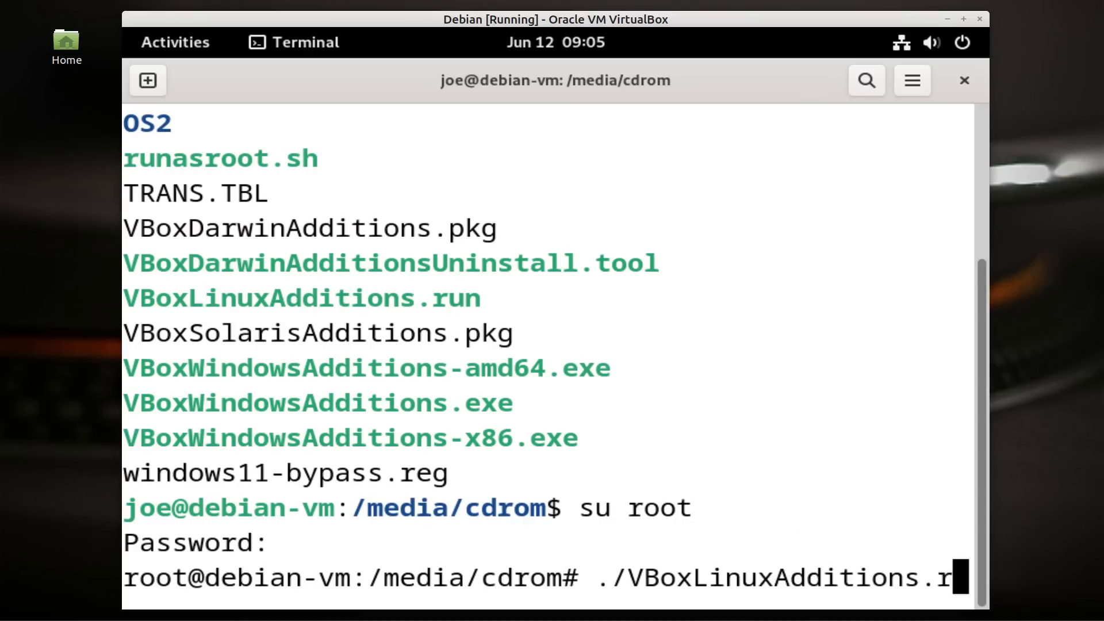
{"action": "type", "text": "un"}
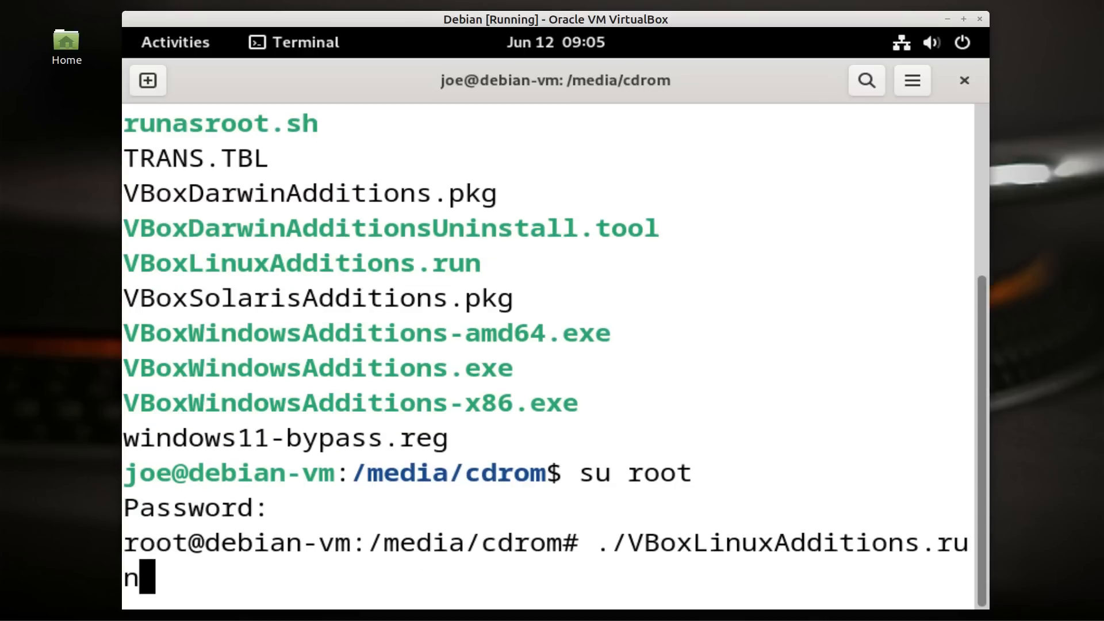
{"action": "key", "text": "Return"}
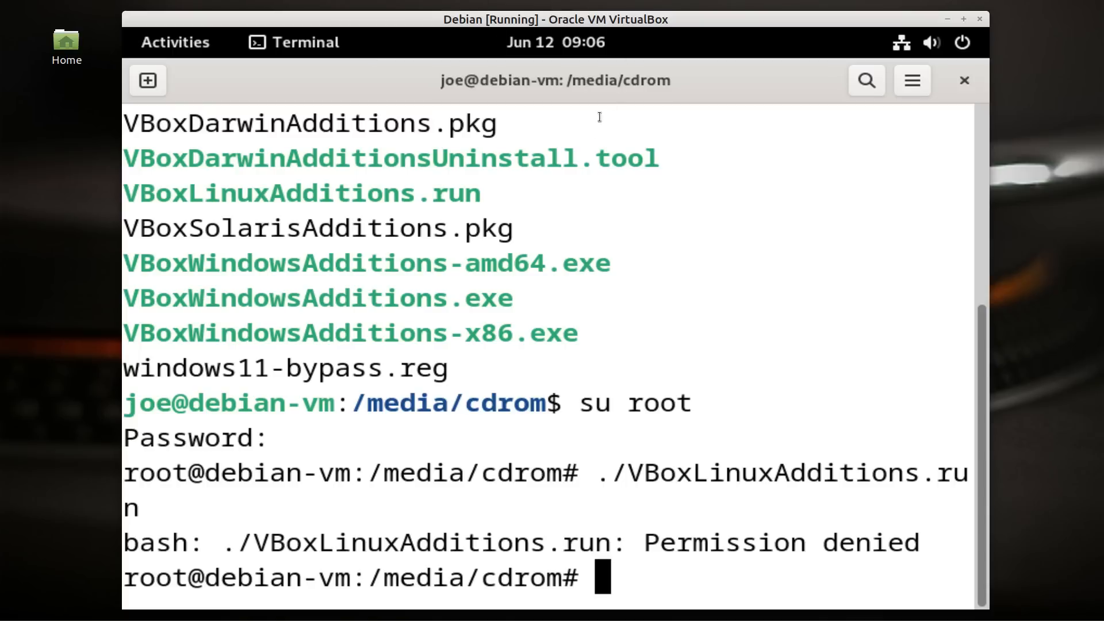
Step: Check the disc's file listing and try to launch the autorun script with "./autorun.sh"
{"action": "scroll", "coordinate": [531, 168], "scroll_direction": "up", "scroll_amount": 3}
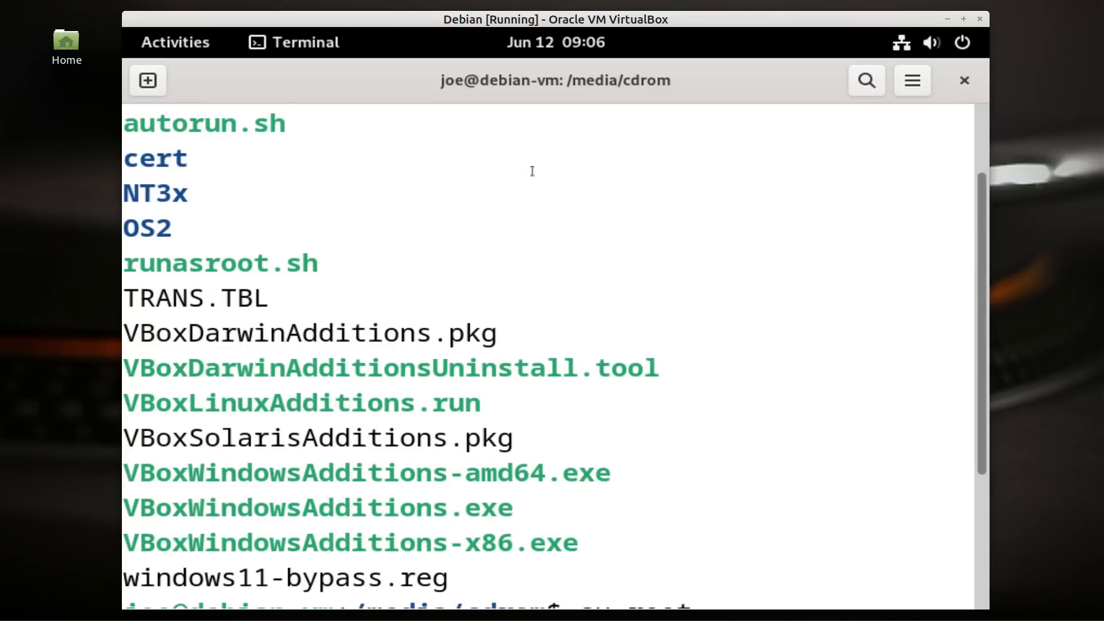
{"action": "scroll", "coordinate": [532, 170], "scroll_direction": "down", "scroll_amount": 3}
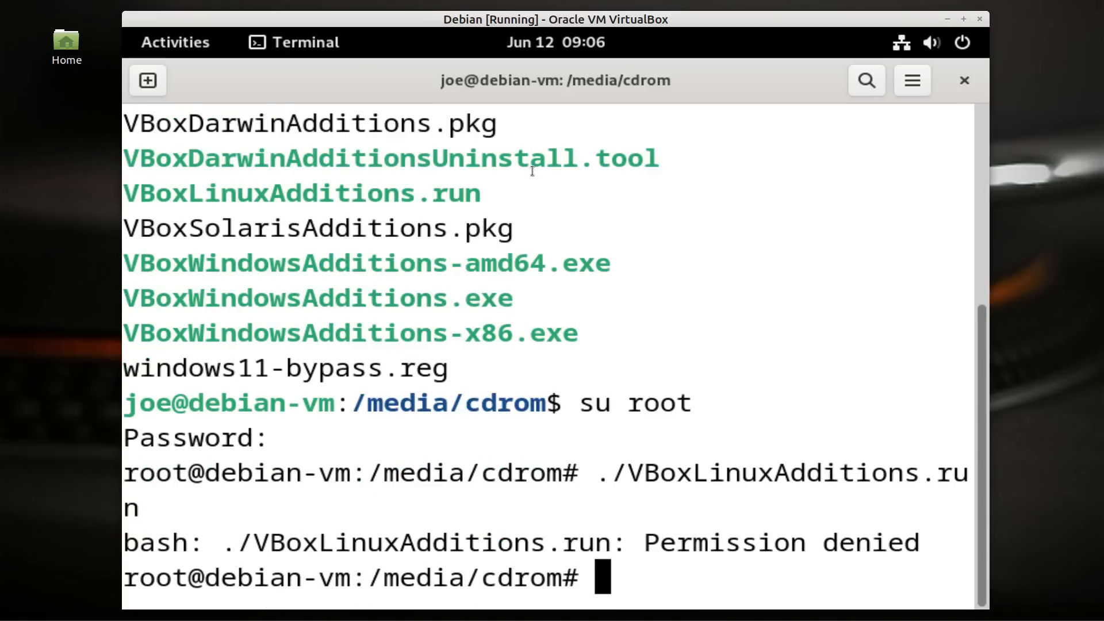
{"action": "key", "text": "Up"}
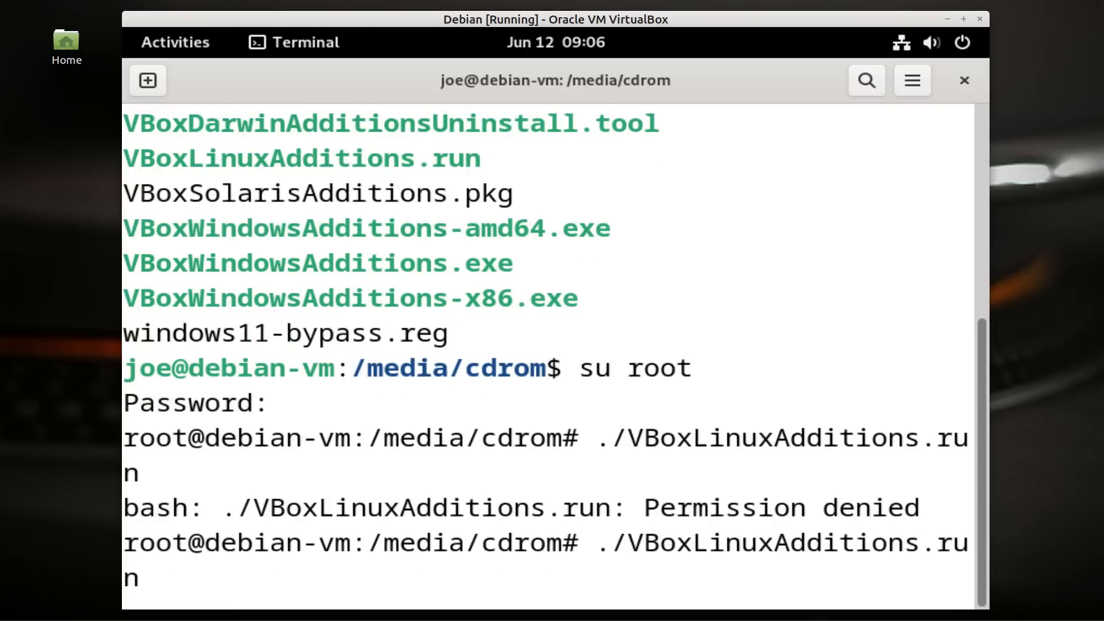
{"action": "key", "text": "Down"}
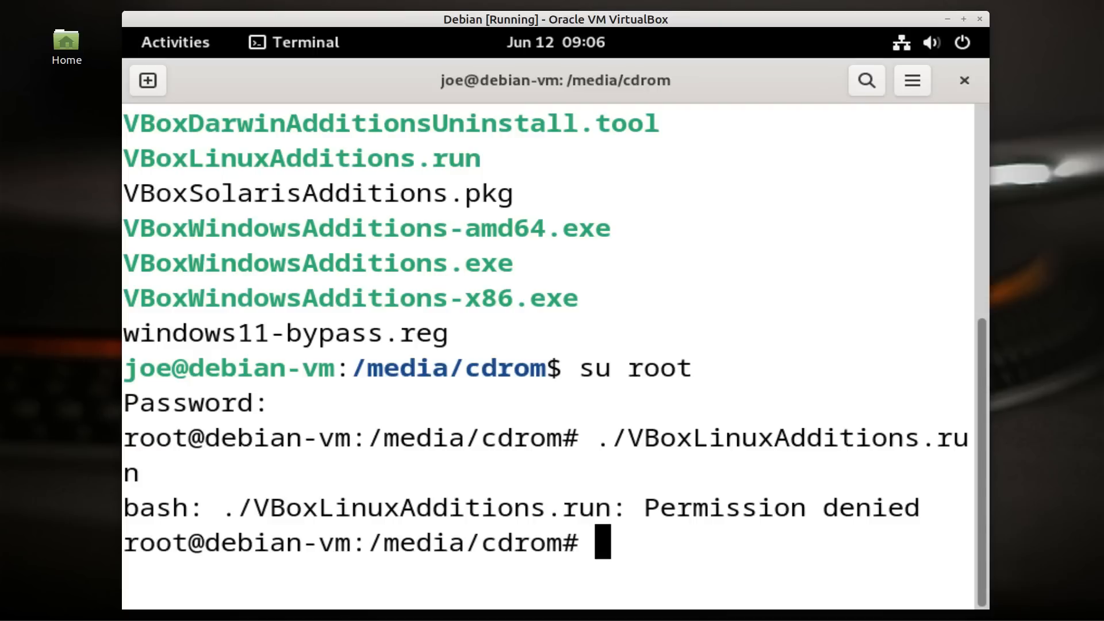
{"action": "type", "text": "./"}
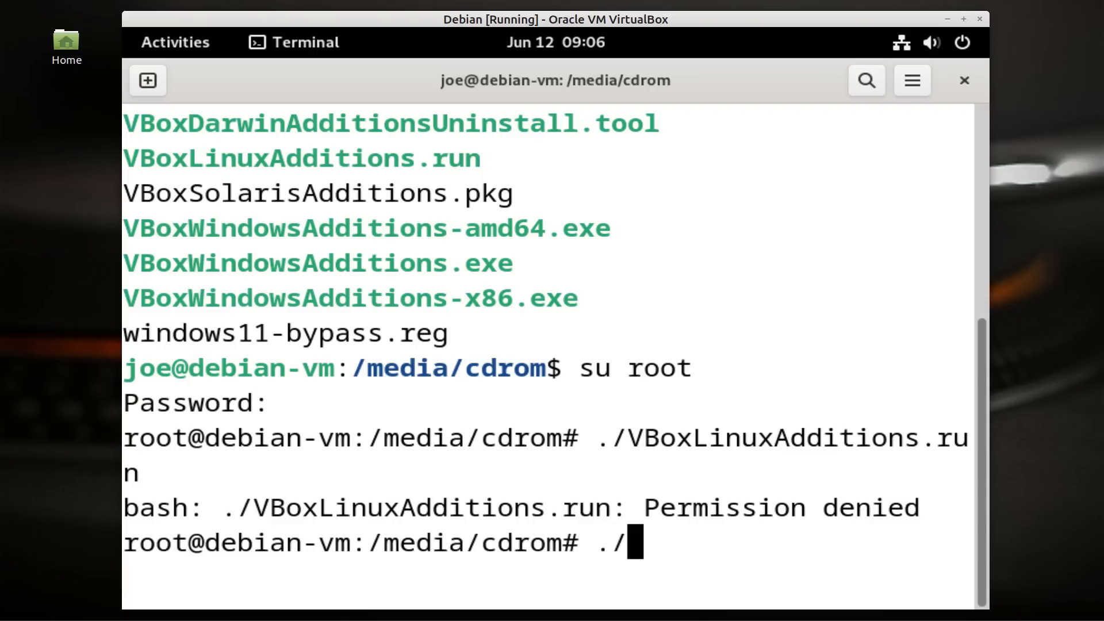
{"action": "type", "text": "auto"}
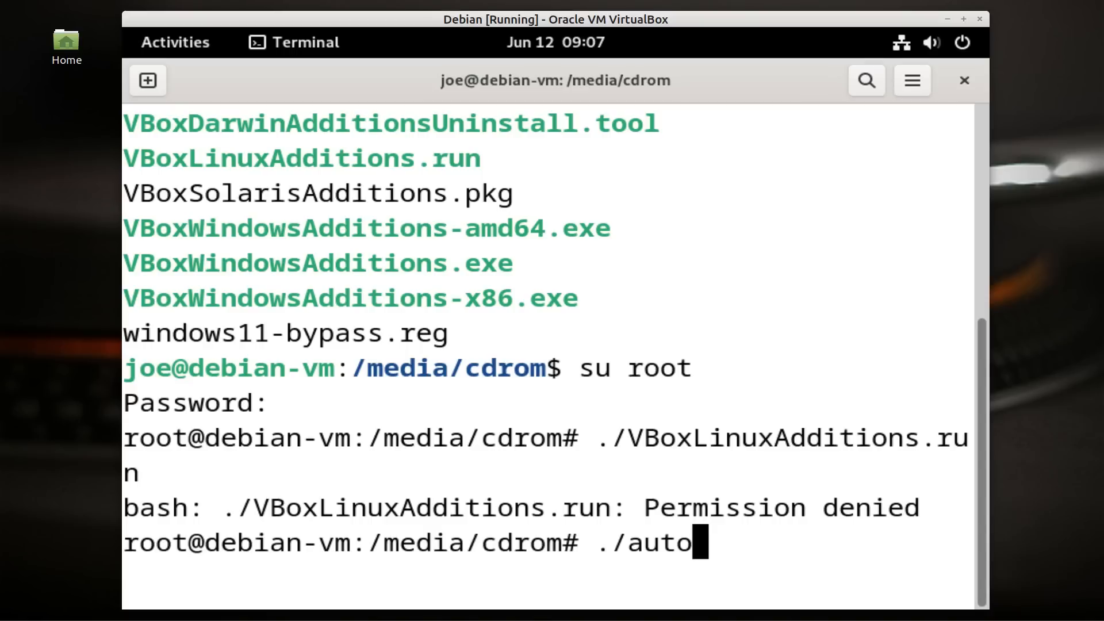
{"action": "type", "text": "run.sh"}
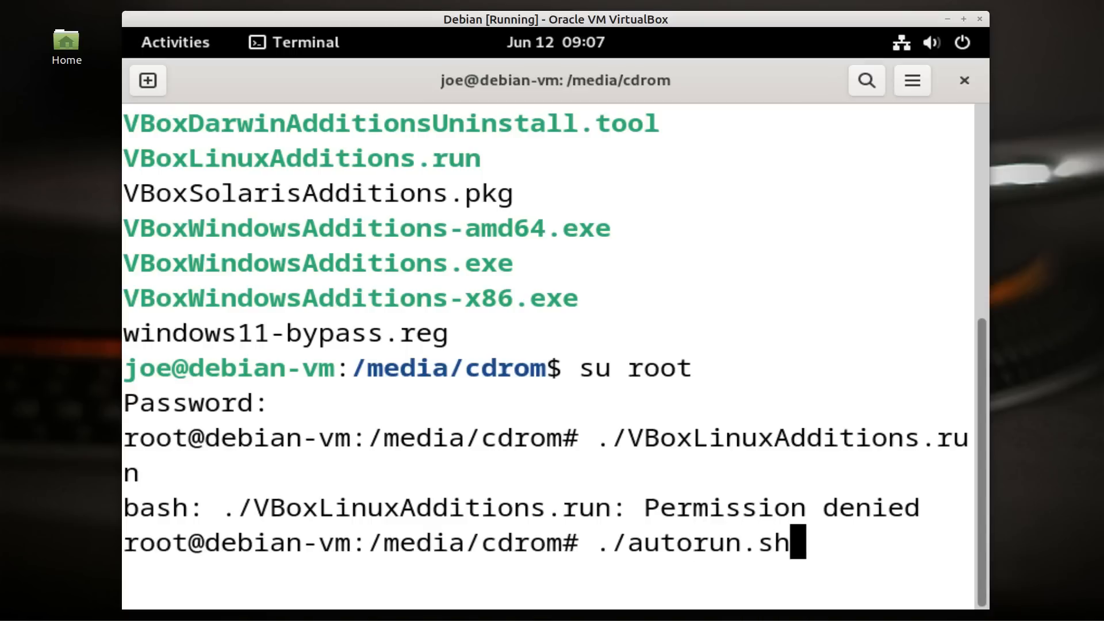
{"action": "key", "text": "Return"}
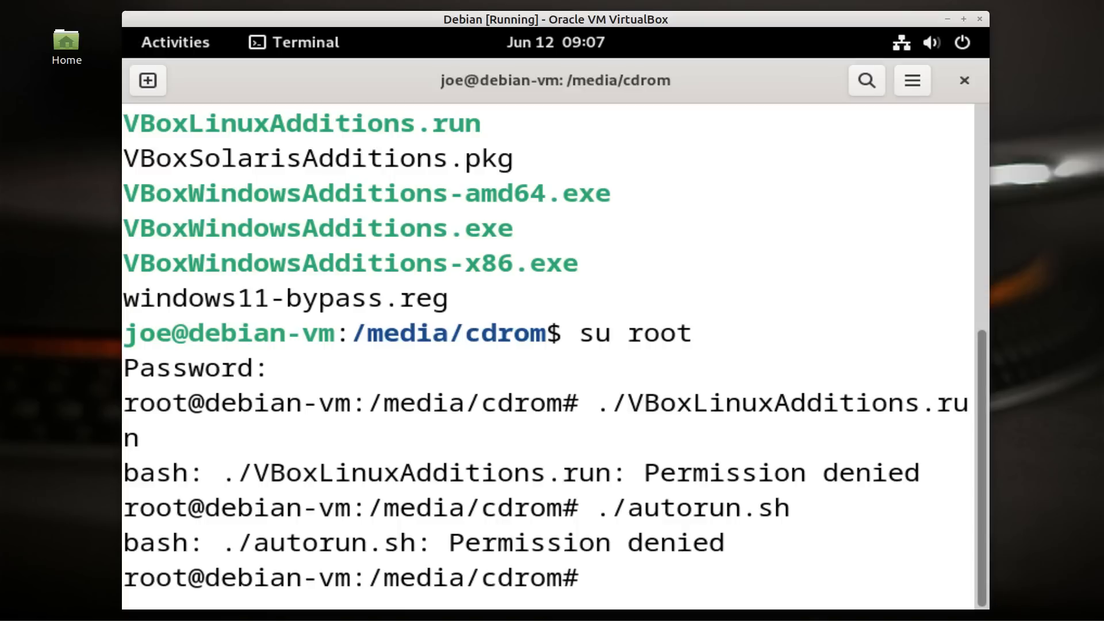
Step: List the disc's files with their permissions using "ls -al" and examine the entries for the installer scripts
{"action": "type", "text": "ls -al"}
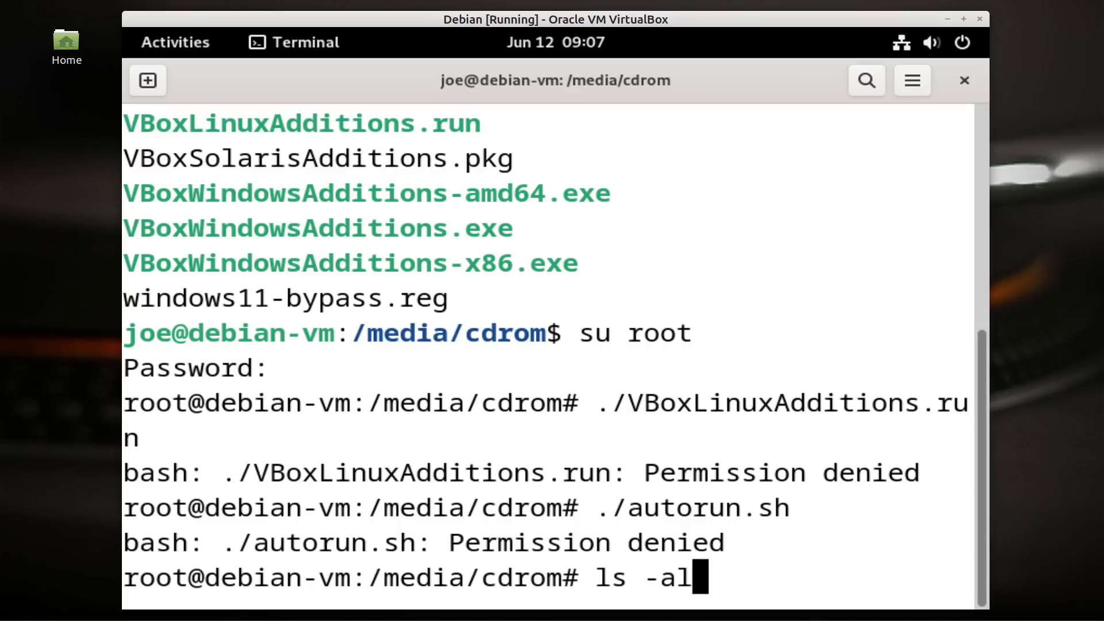
{"action": "key", "text": "Return"}
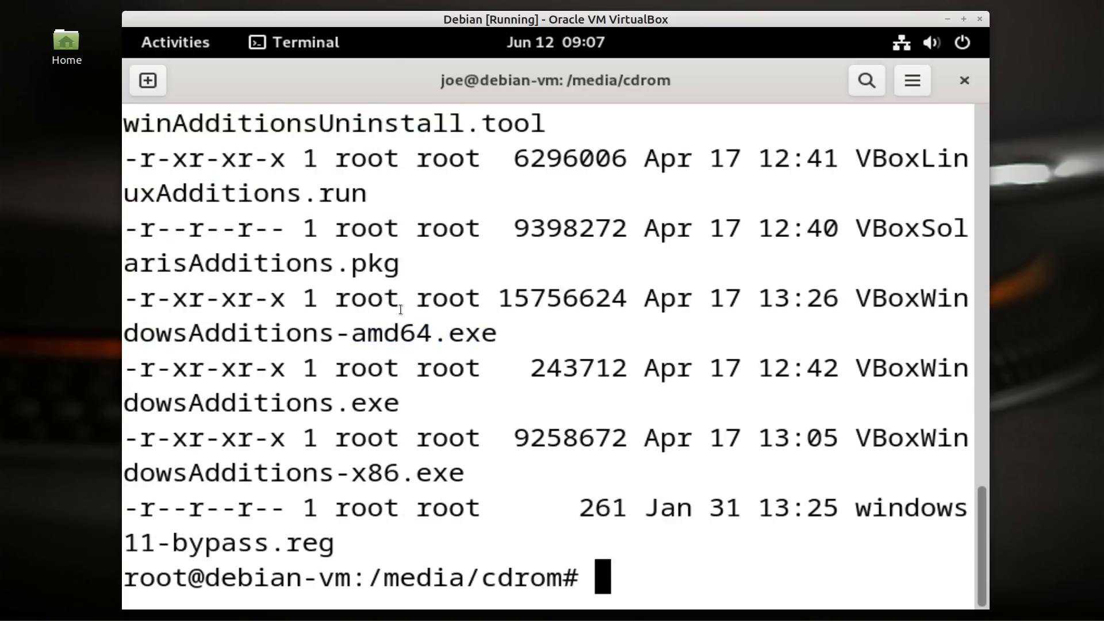
{"action": "scroll", "coordinate": [400, 308], "scroll_direction": "up", "scroll_amount": 3}
{"action": "scroll", "coordinate": [399, 308], "scroll_direction": "up", "scroll_amount": 3}
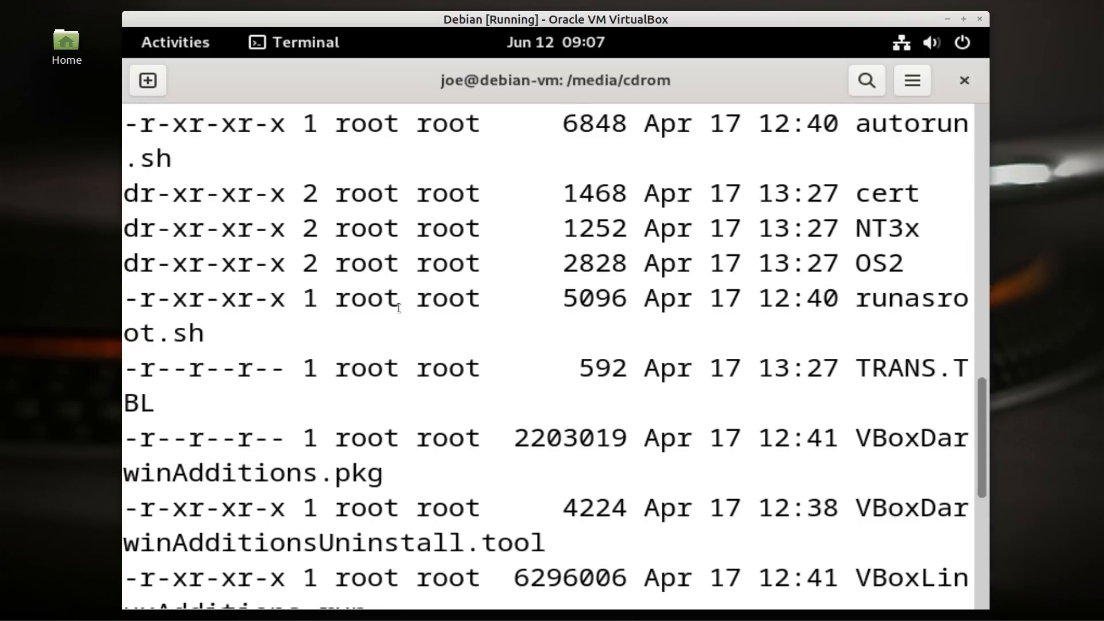
{"action": "scroll", "coordinate": [398, 308], "scroll_direction": "up", "scroll_amount": 2}
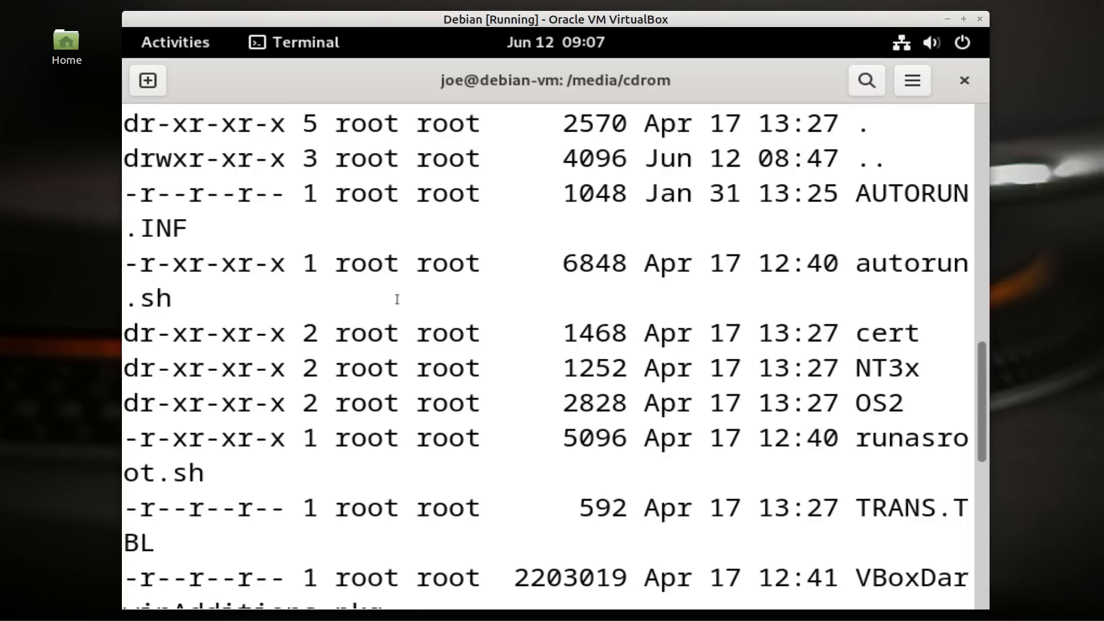
{"action": "scroll", "coordinate": [397, 299], "scroll_direction": "down", "scroll_amount": 6}
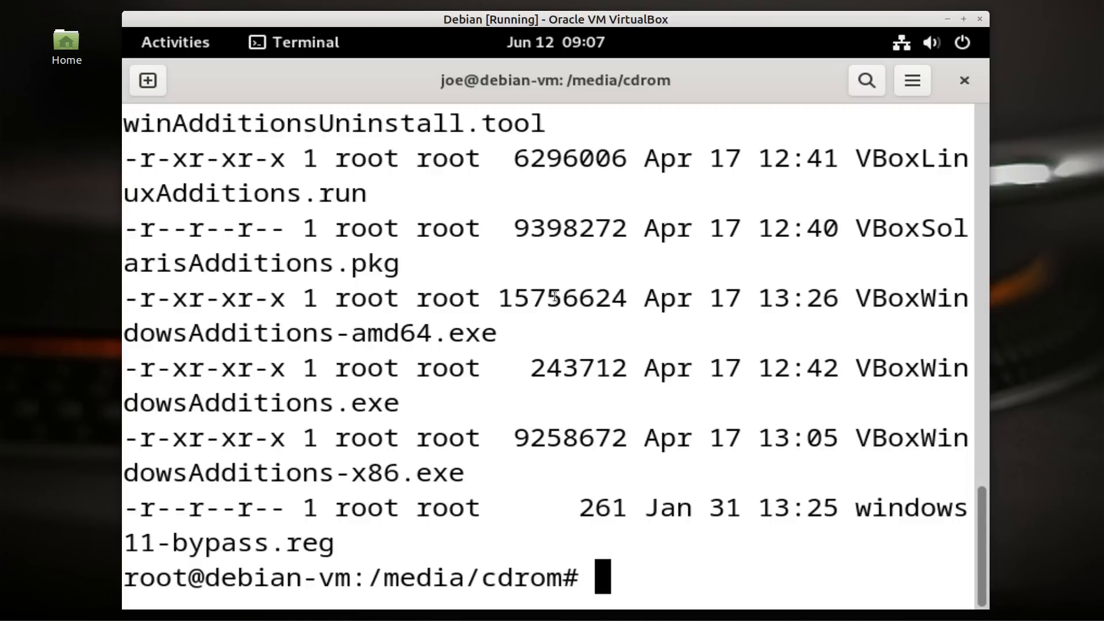
Step: Try to run "./autorun.sh" again as root, and leave the root shell with "exit"
{"action": "type", "text": "./autorun.sh"}
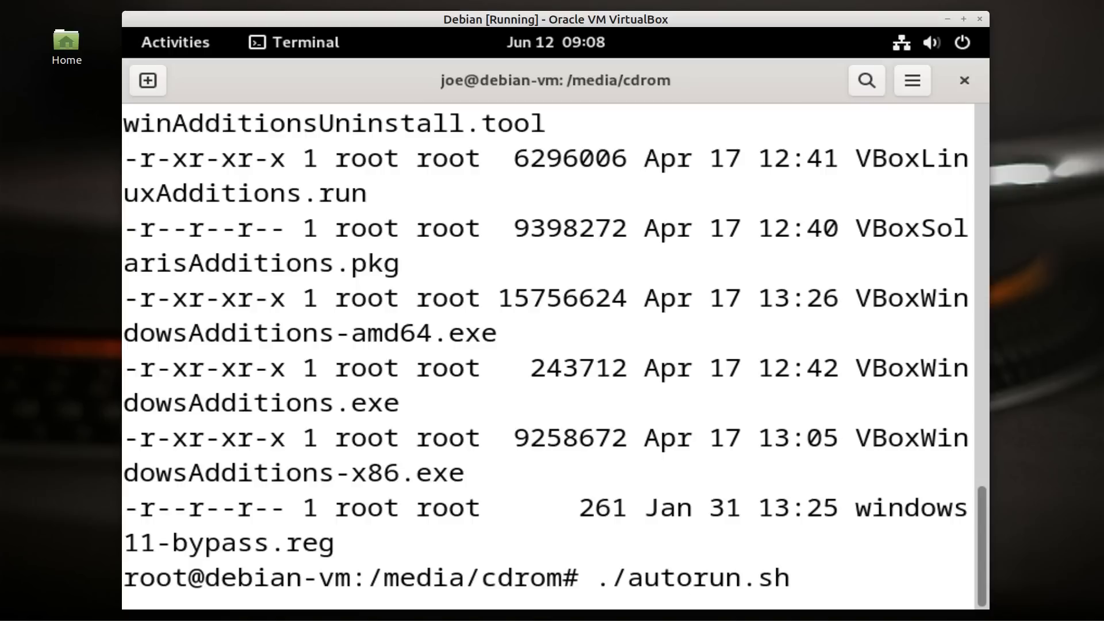
{"action": "key", "text": "Return"}
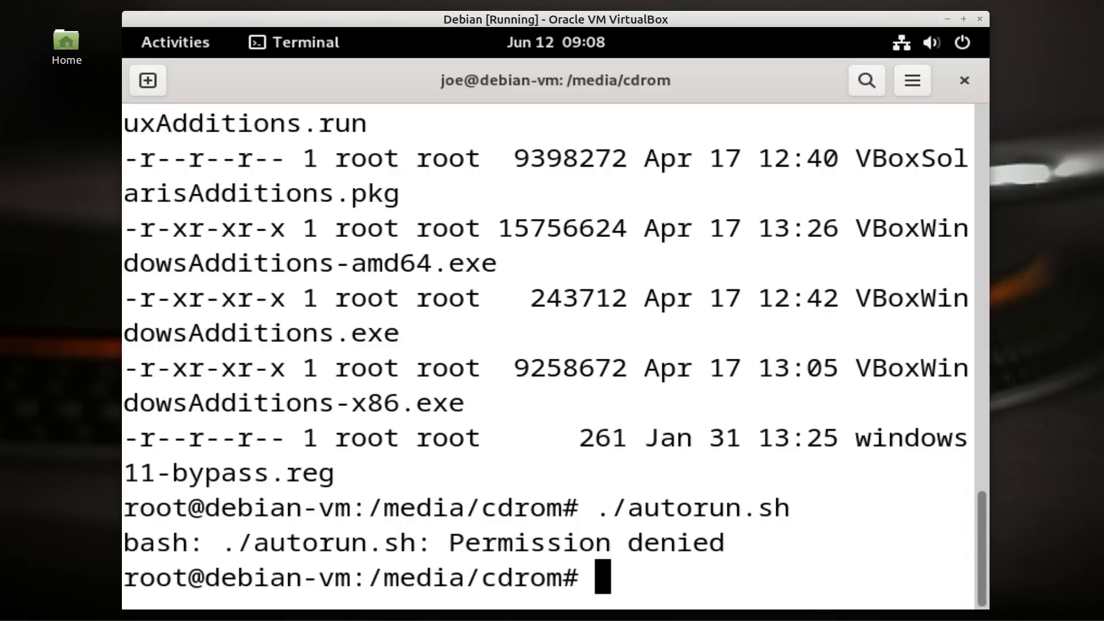
{"action": "type", "text": "exi"}
{"action": "type", "text": "t"}
{"action": "key", "text": "Return"}
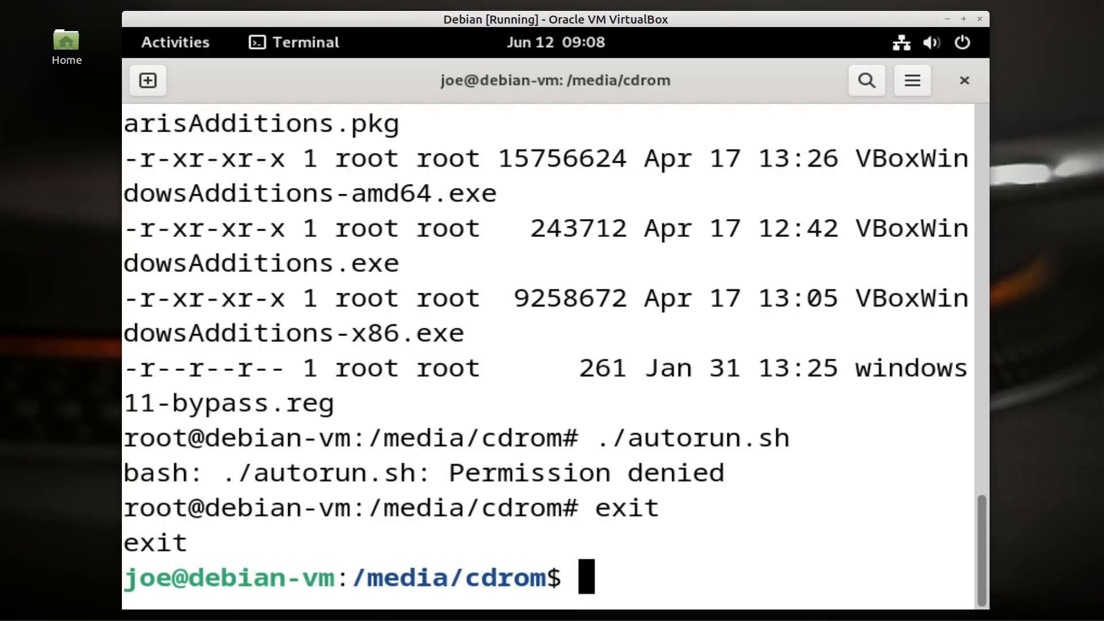
Step: Try to launch "./autorun.sh" from /media/cdrom as the regular user
{"action": "type", "text": "./"}
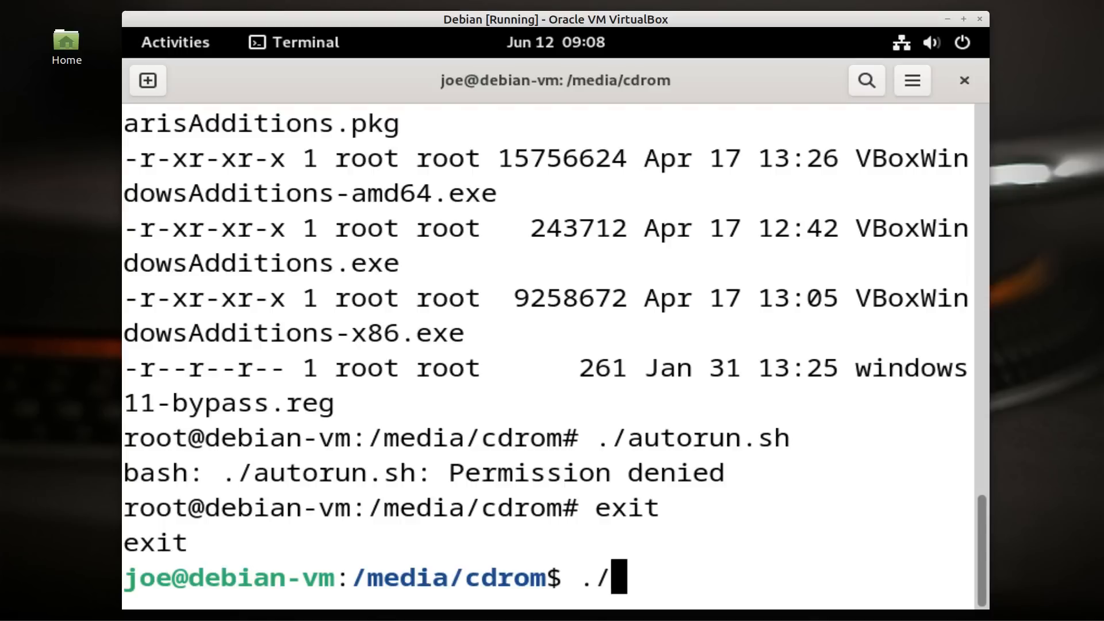
{"action": "type", "text": "autorun."}
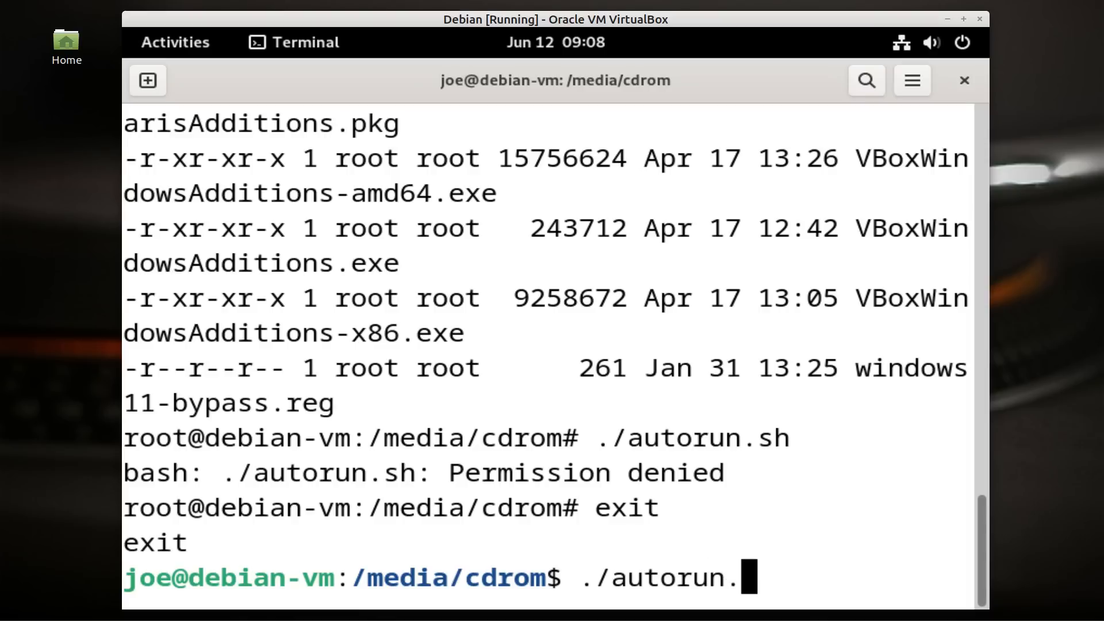
{"action": "type", "text": "sh"}
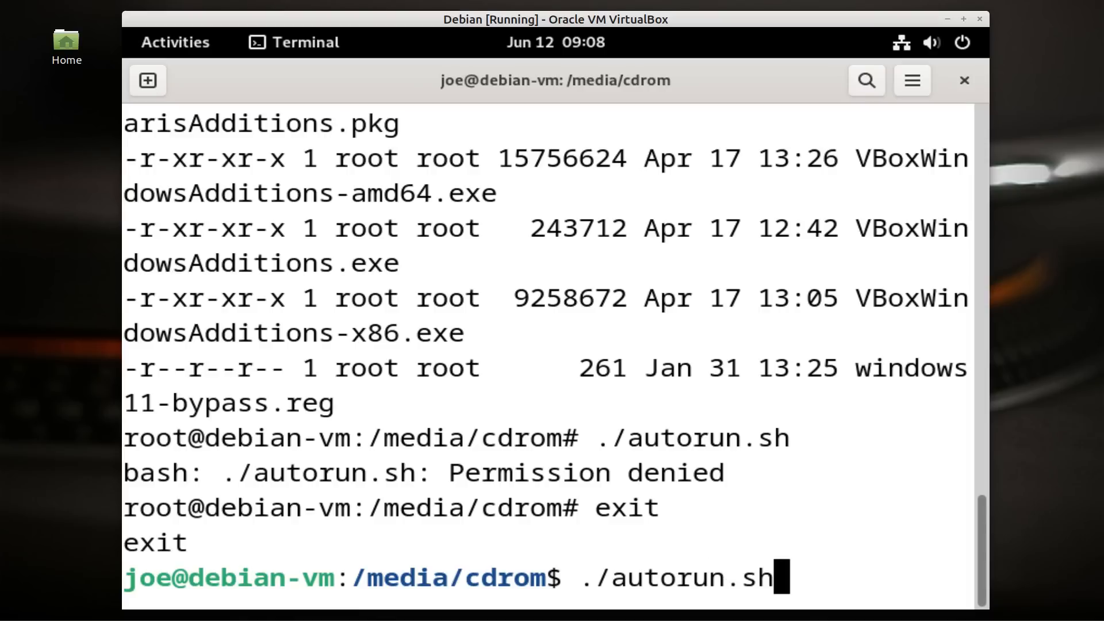
{"action": "key", "text": "Return"}
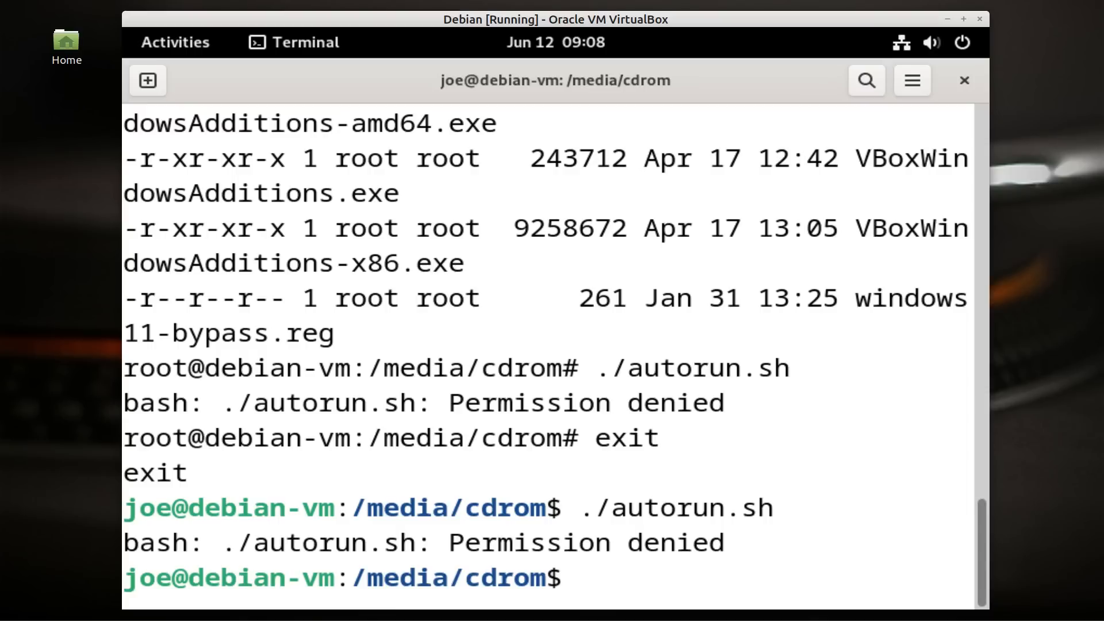
Step: Try to run the autorun script with "sudo ./autorun.sh", entering the account password
{"action": "type", "text": "sudo"}
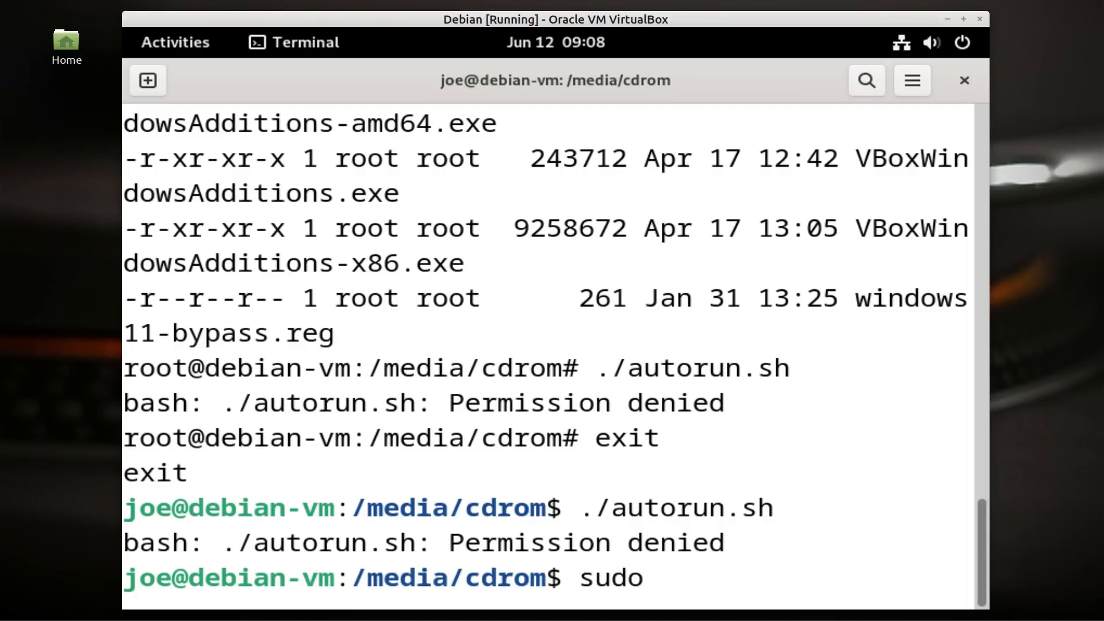
{"action": "type", "text": "./"}
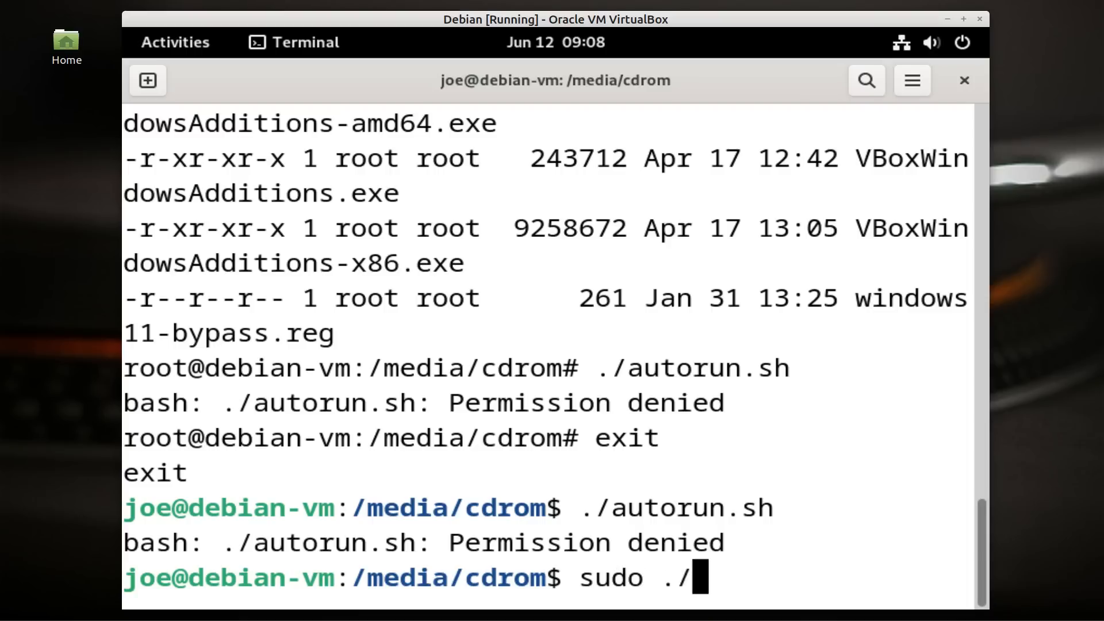
{"action": "type", "text": "aut"}
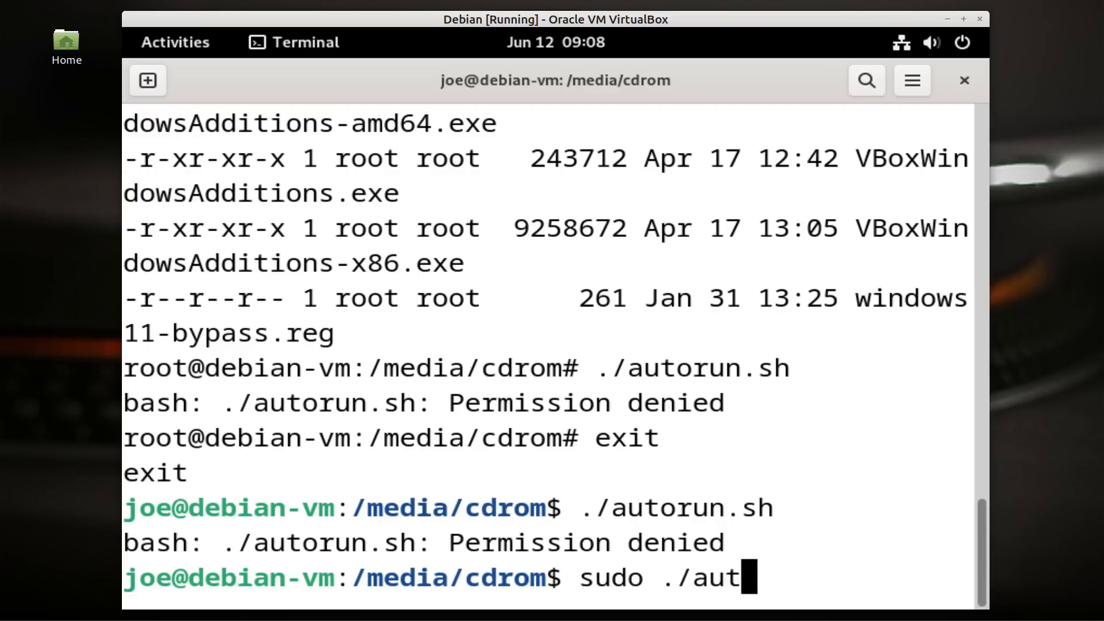
{"action": "type", "text": "orun.sh"}
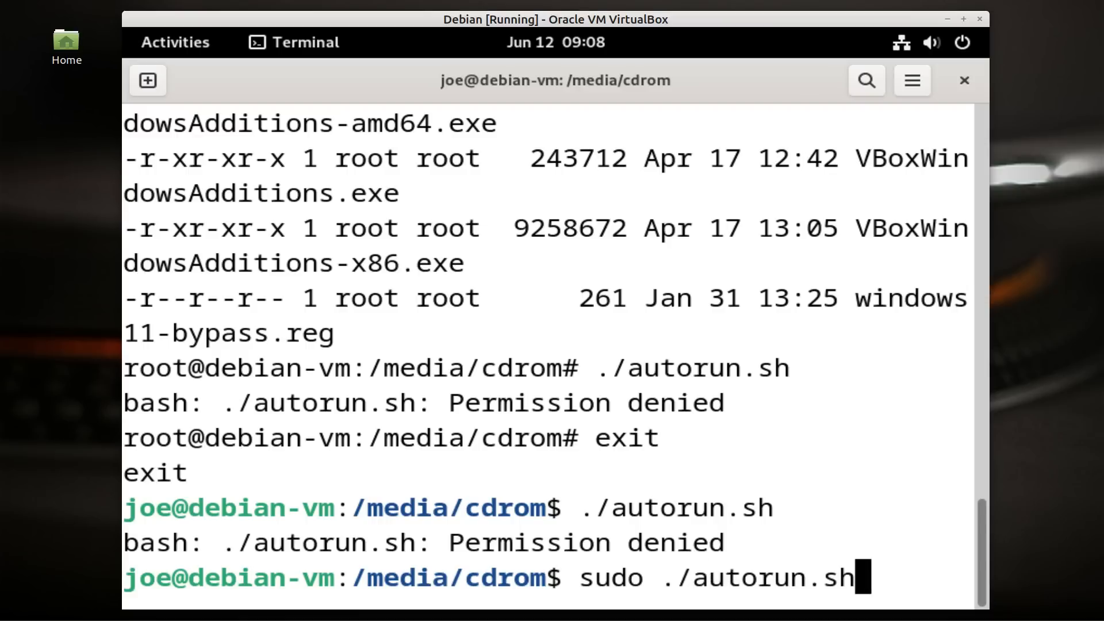
{"action": "key", "text": "Return"}
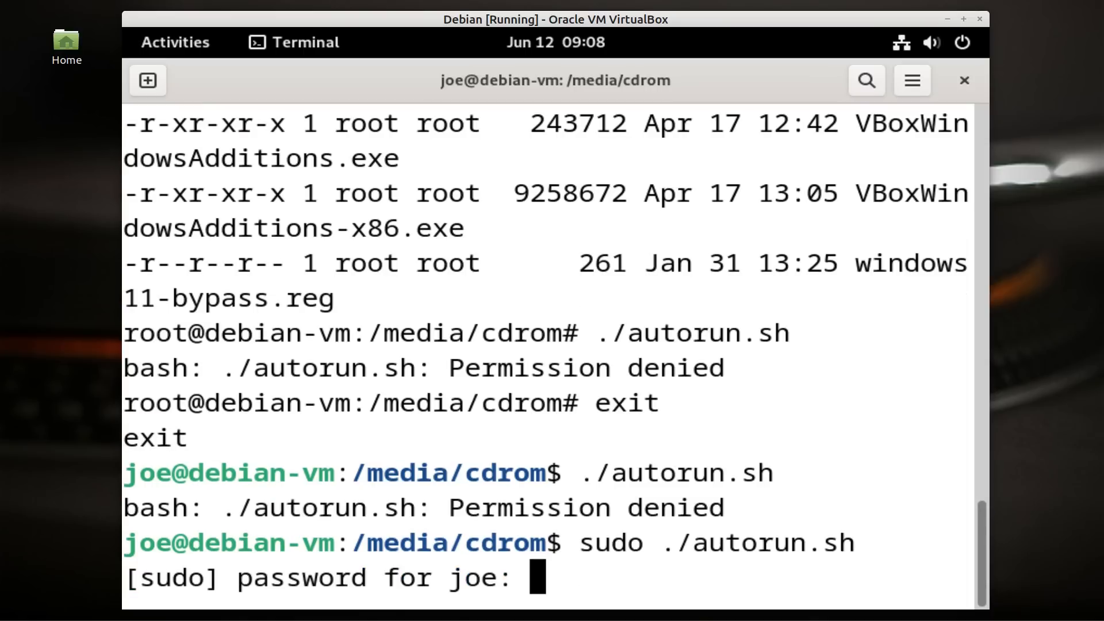
{"action": "key", "text": "Return"}
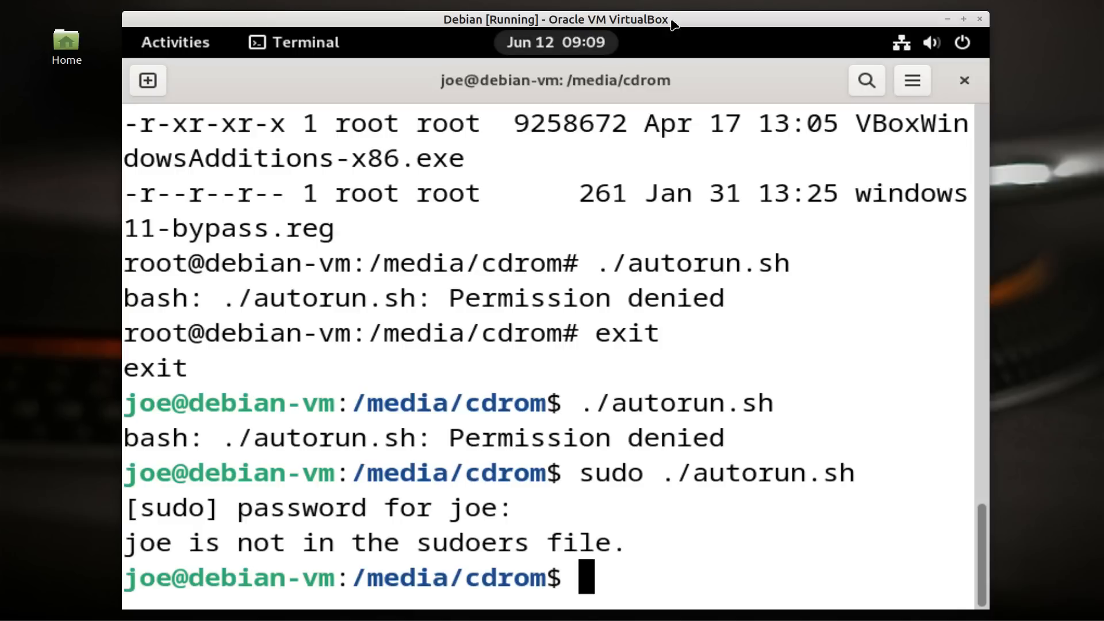
Step: List the disc's contents again with "ls", and close the terminal and file manager windows
{"action": "scroll", "coordinate": [547, 272], "scroll_direction": "up", "scroll_amount": 2}
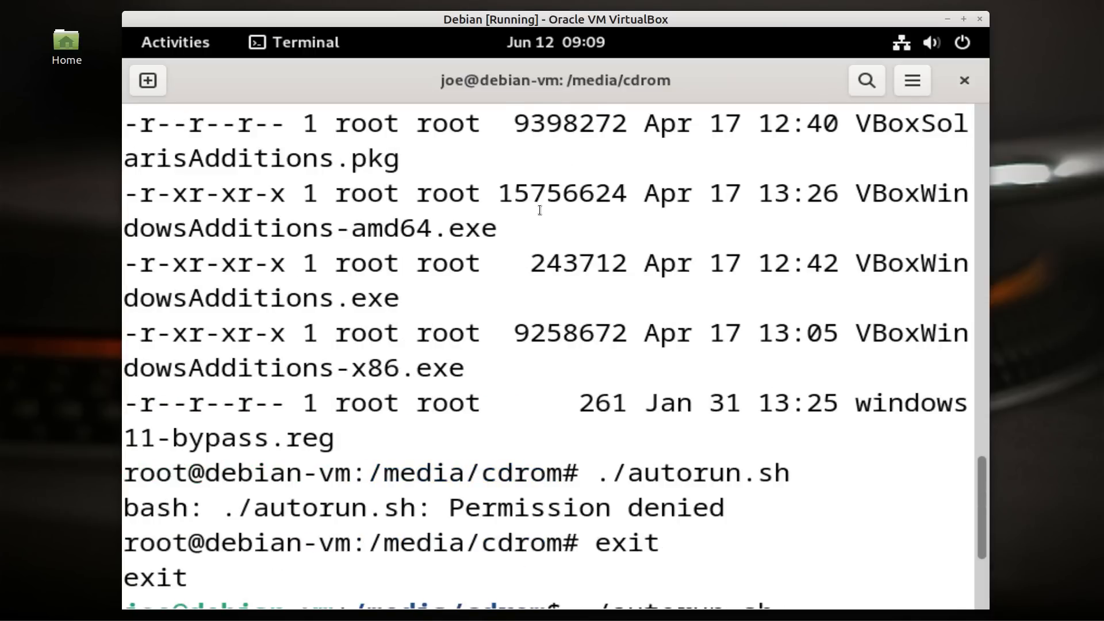
{"action": "scroll", "coordinate": [540, 210], "scroll_direction": "up", "scroll_amount": 1}
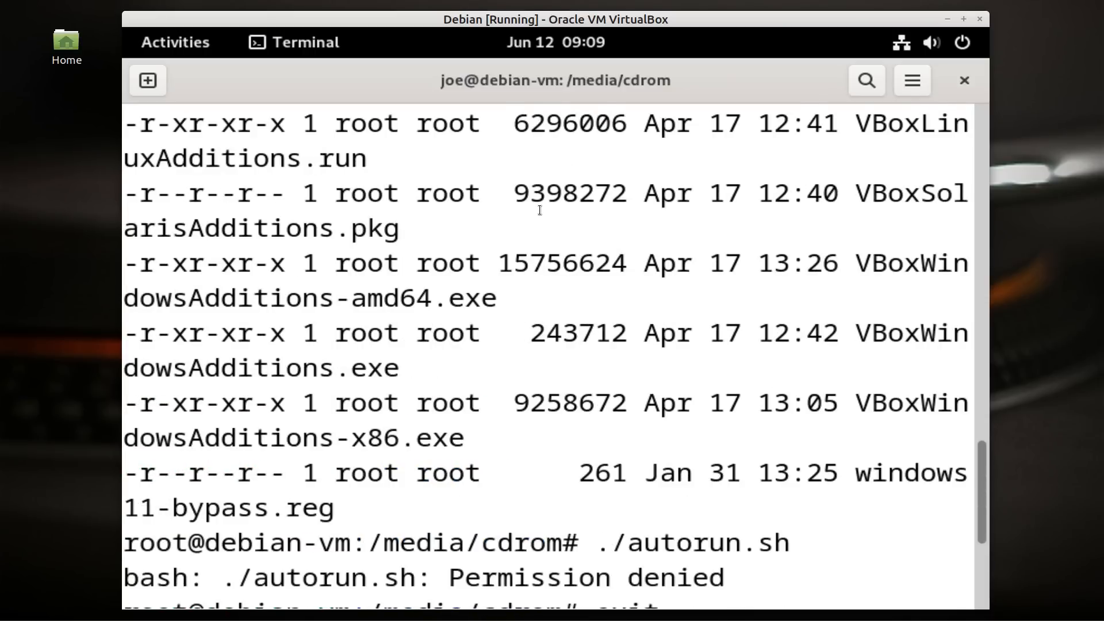
{"action": "scroll", "coordinate": [540, 210], "scroll_direction": "up", "scroll_amount": 4}
{"action": "scroll", "coordinate": [540, 209], "scroll_direction": "down", "scroll_amount": 7}
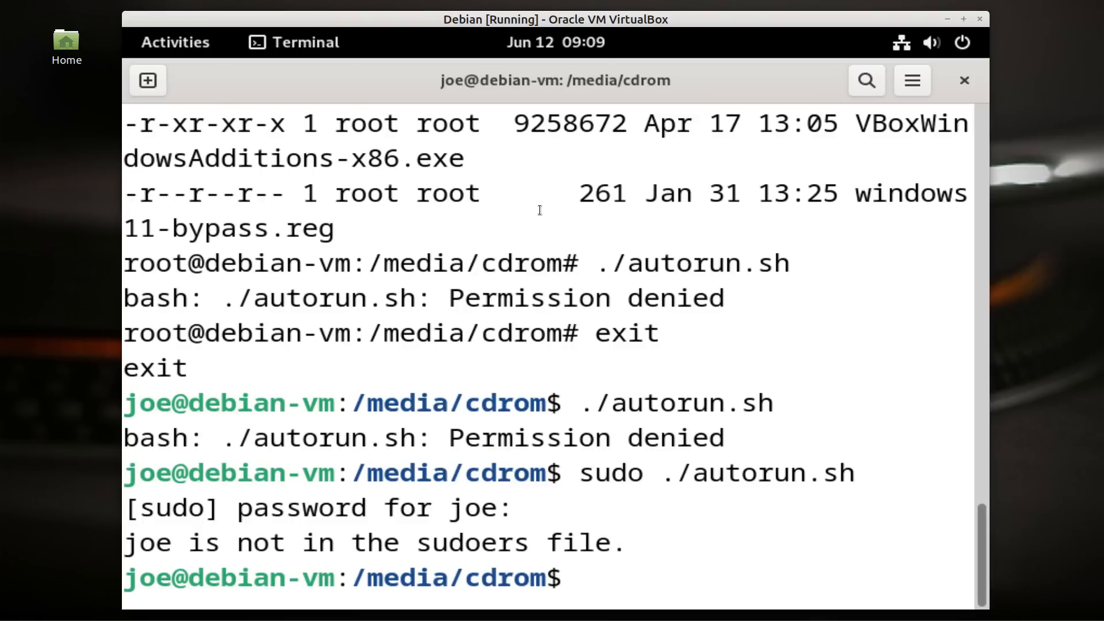
{"action": "type", "text": "ls"}
{"action": "key", "text": "Return"}
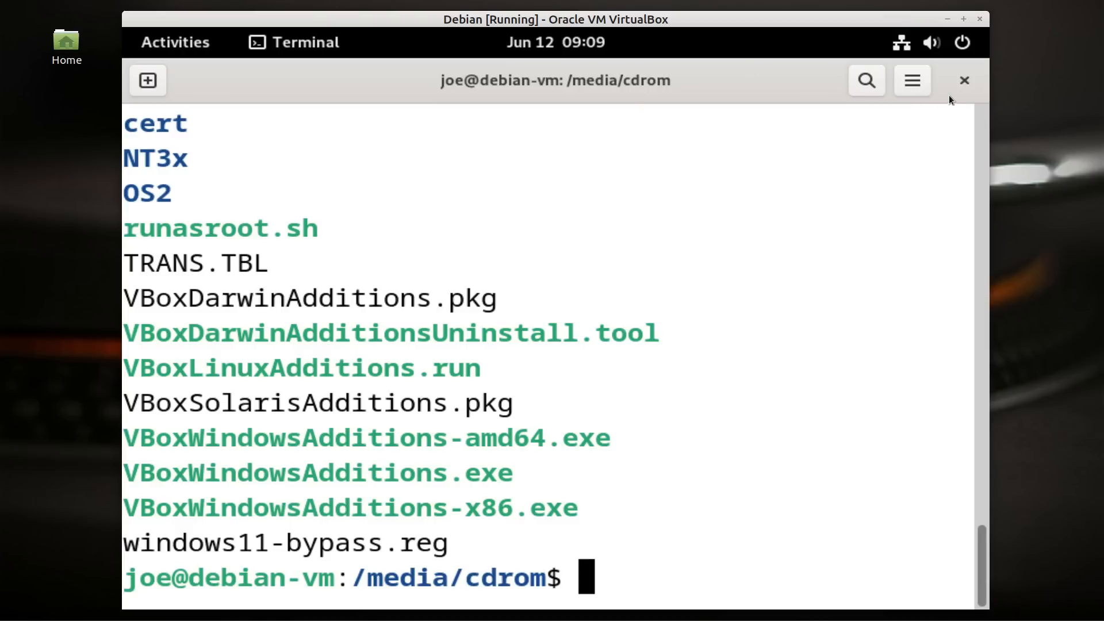
{"action": "left_click", "coordinate": [965, 82]}
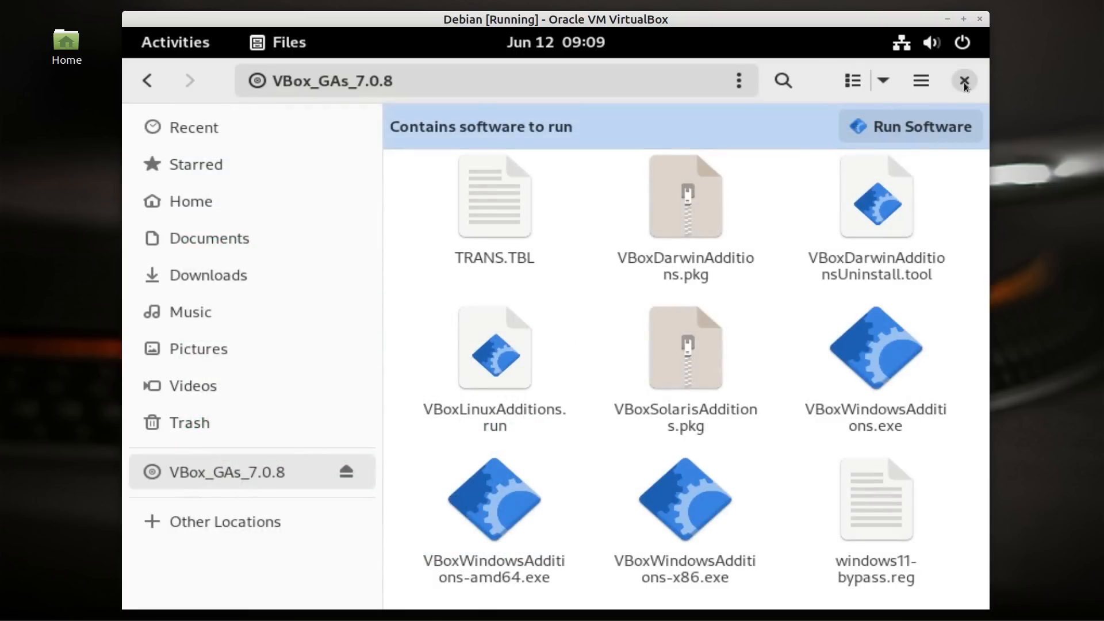
{"action": "left_click", "coordinate": [965, 81]}
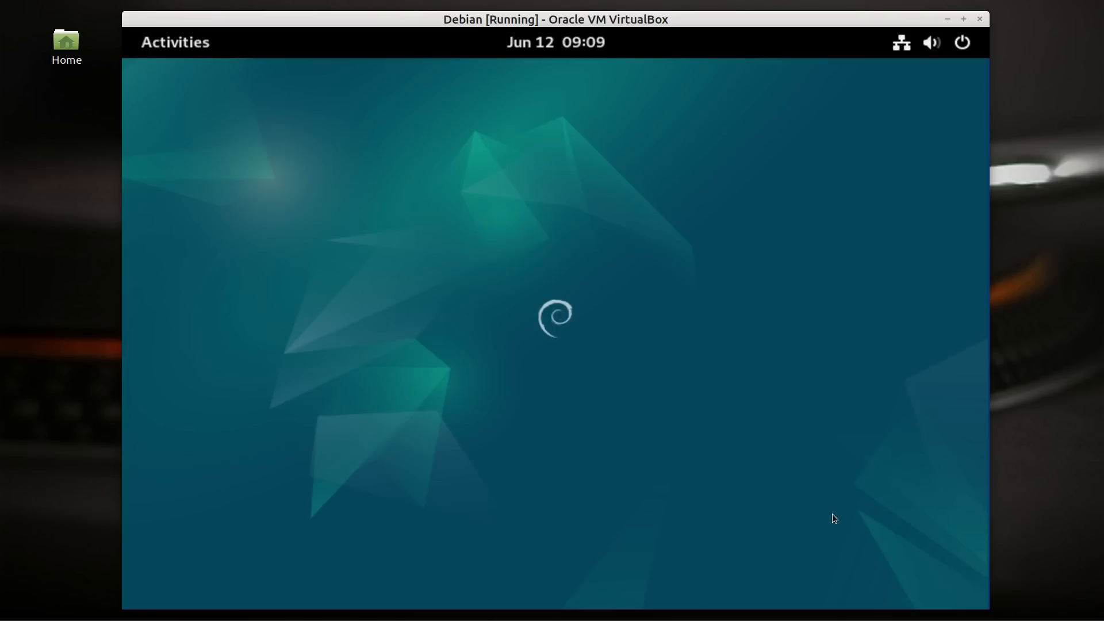
Step: Search the Software application for "virtualbox" and close it
{"action": "left_click", "coordinate": [197, 42]}
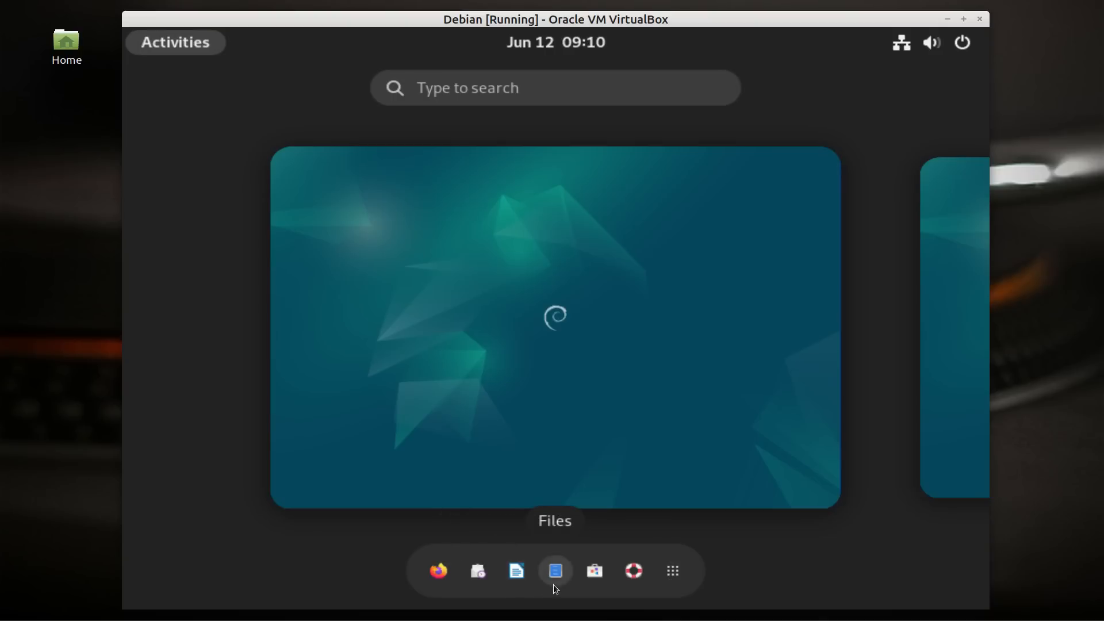
{"action": "left_click", "coordinate": [604, 571]}
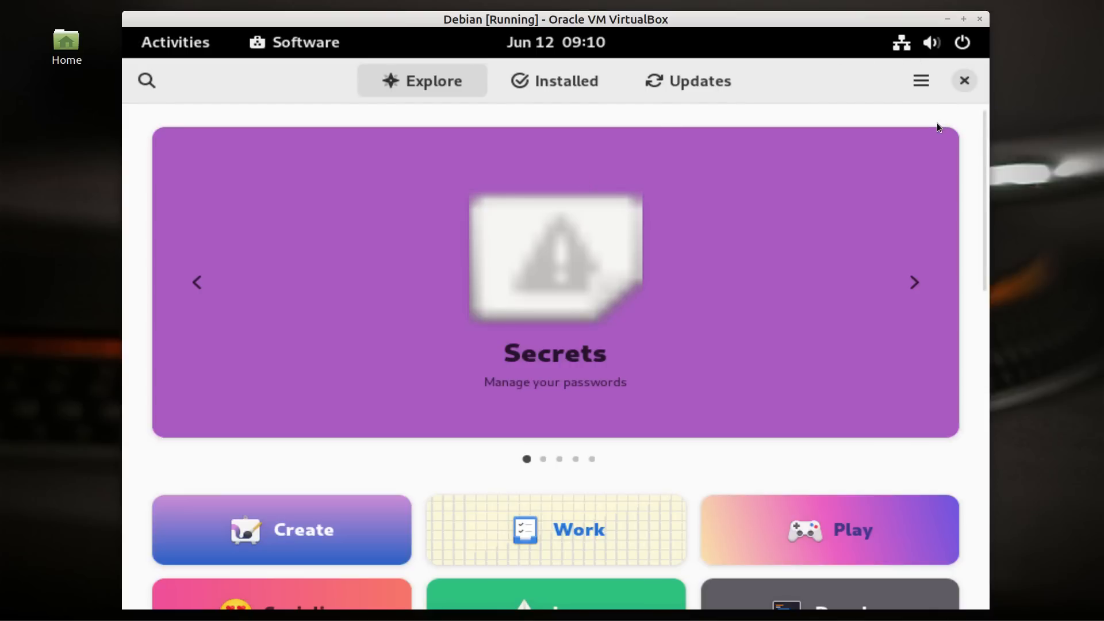
{"action": "scroll", "coordinate": [629, 233], "scroll_direction": "down", "scroll_amount": 5}
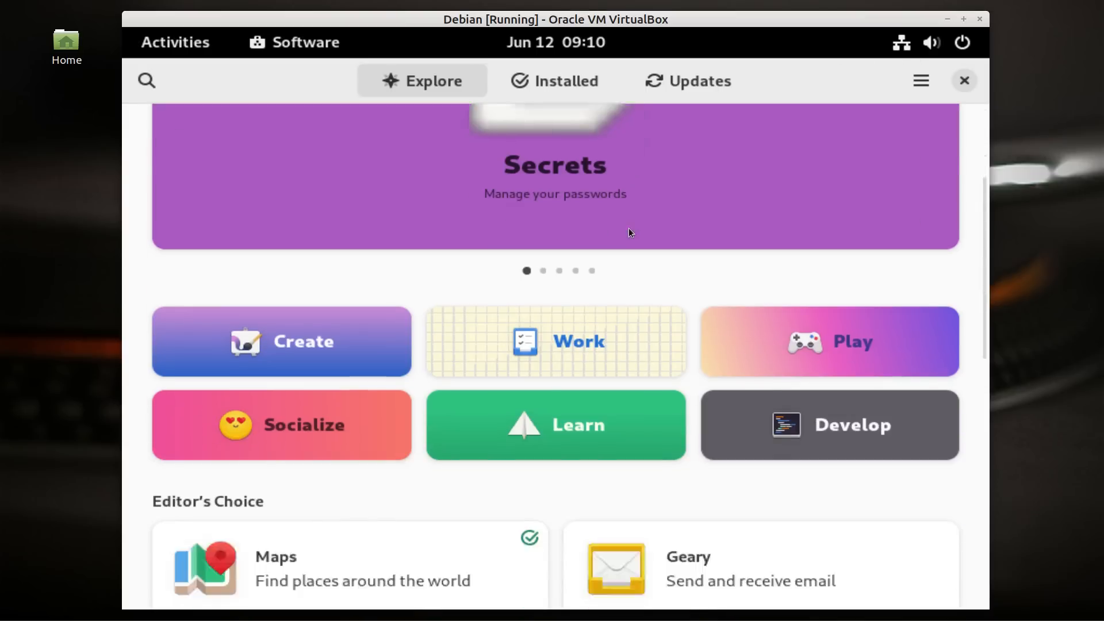
{"action": "scroll", "coordinate": [628, 233], "scroll_direction": "up", "scroll_amount": 5}
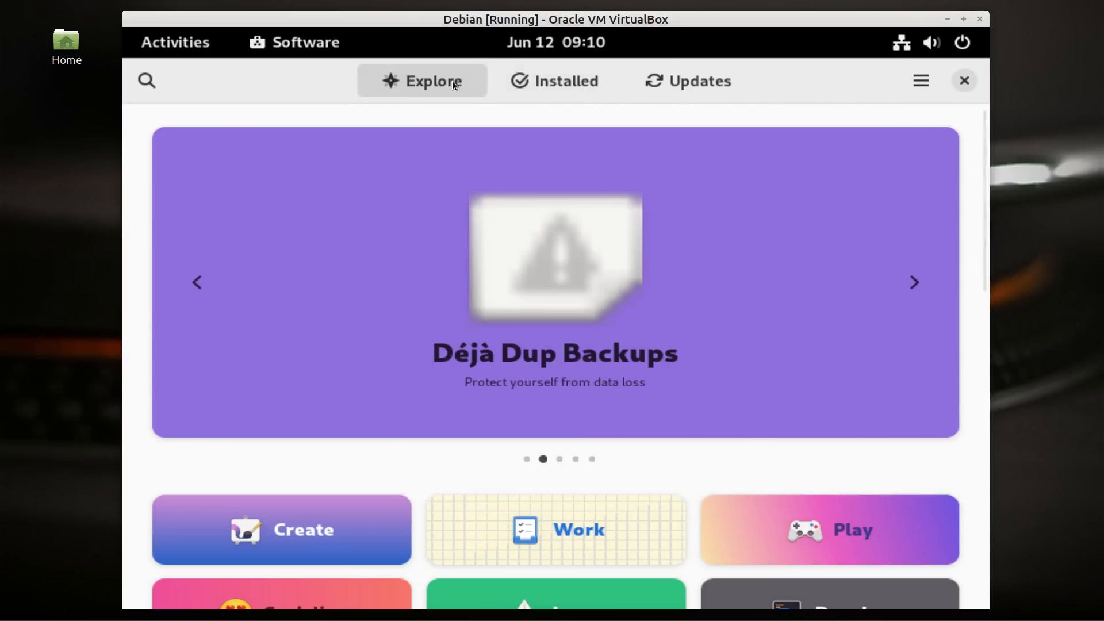
{"action": "left_click", "coordinate": [145, 86]}
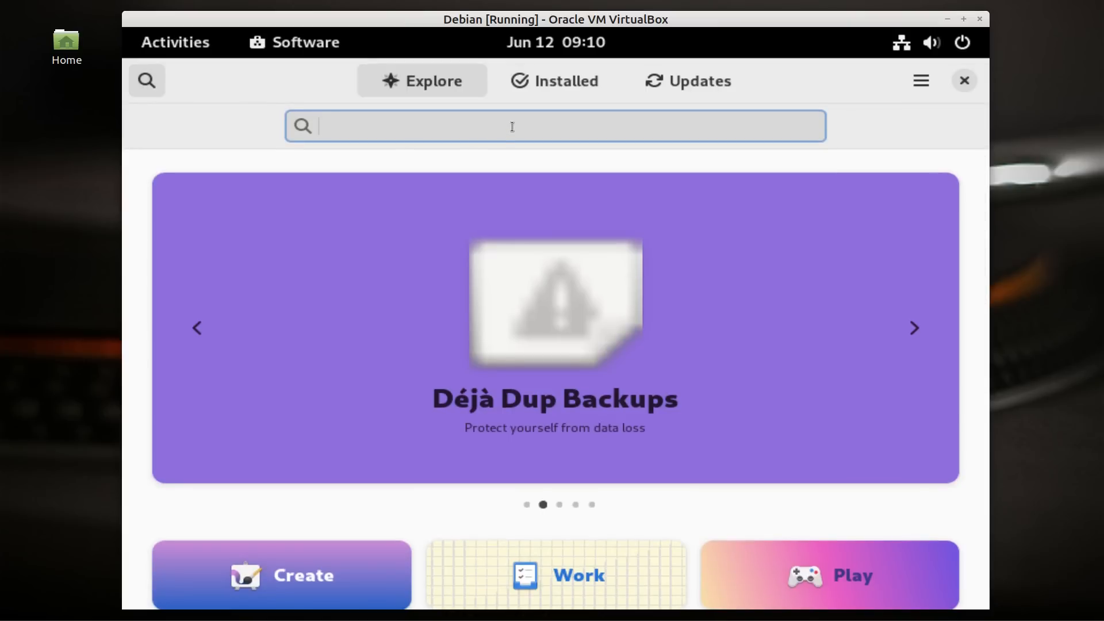
{"action": "type", "text": "virtualbox"}
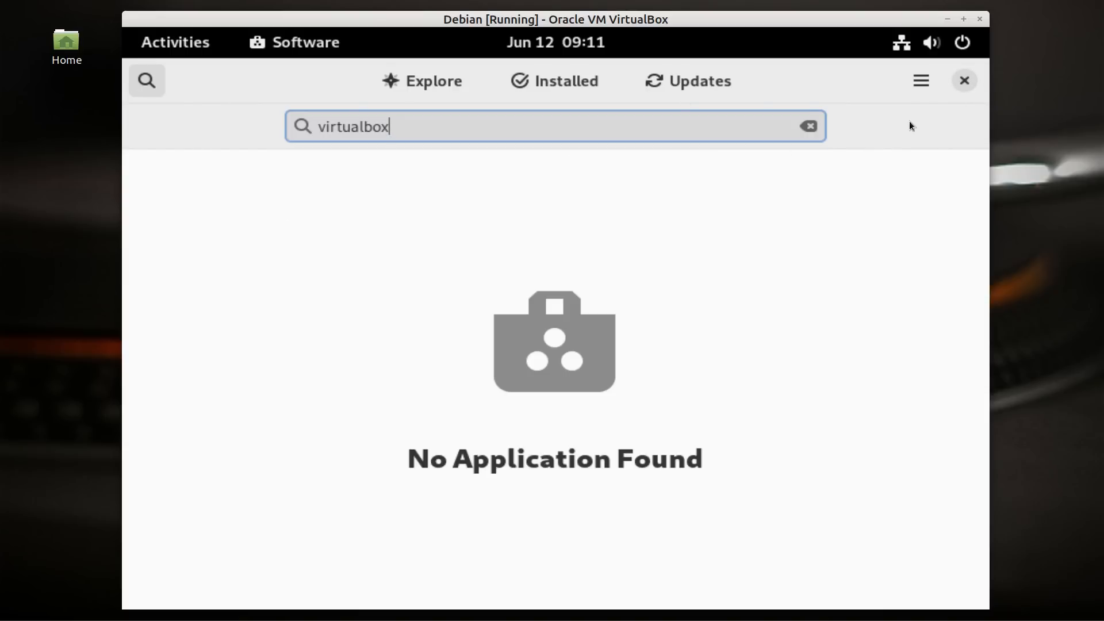
{"action": "left_click", "coordinate": [965, 72]}
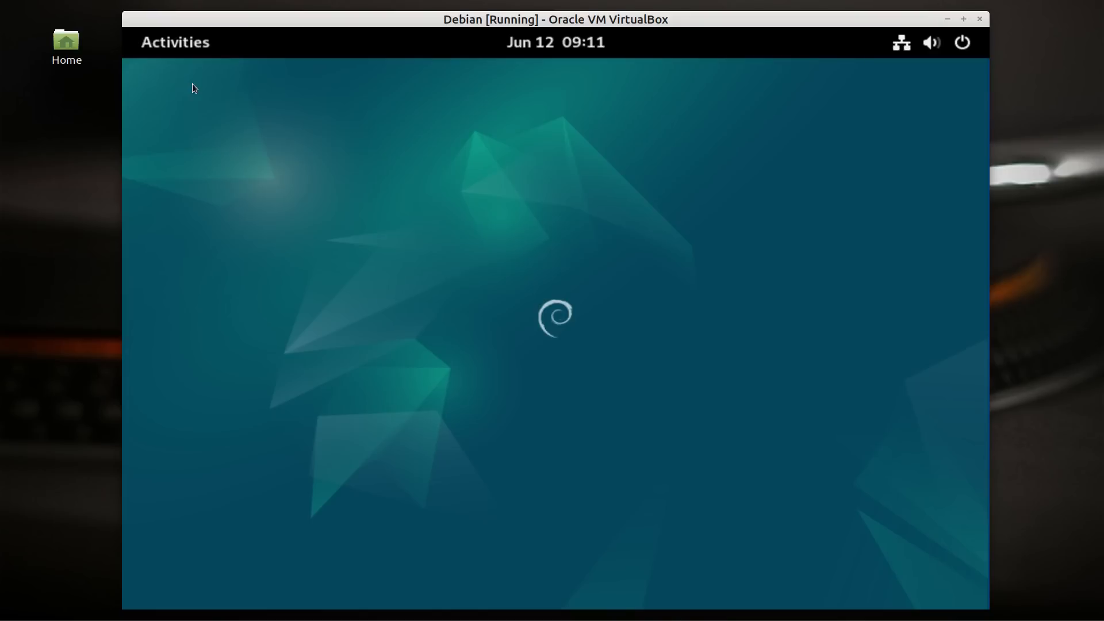
{"action": "left_click", "coordinate": [185, 39]}
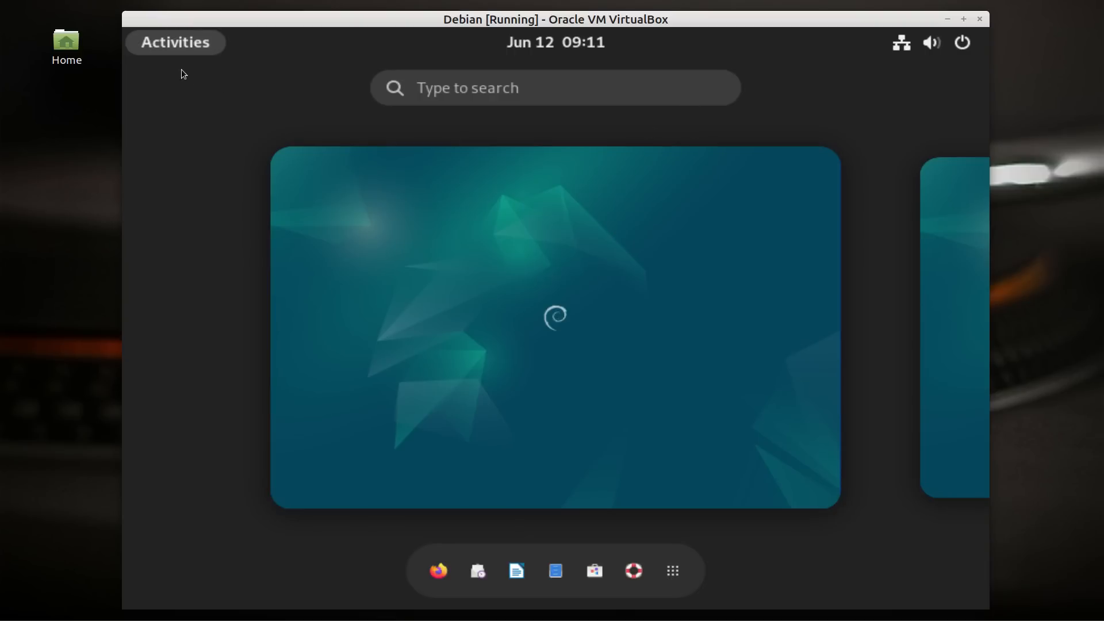
{"action": "left_click", "coordinate": [174, 55]}
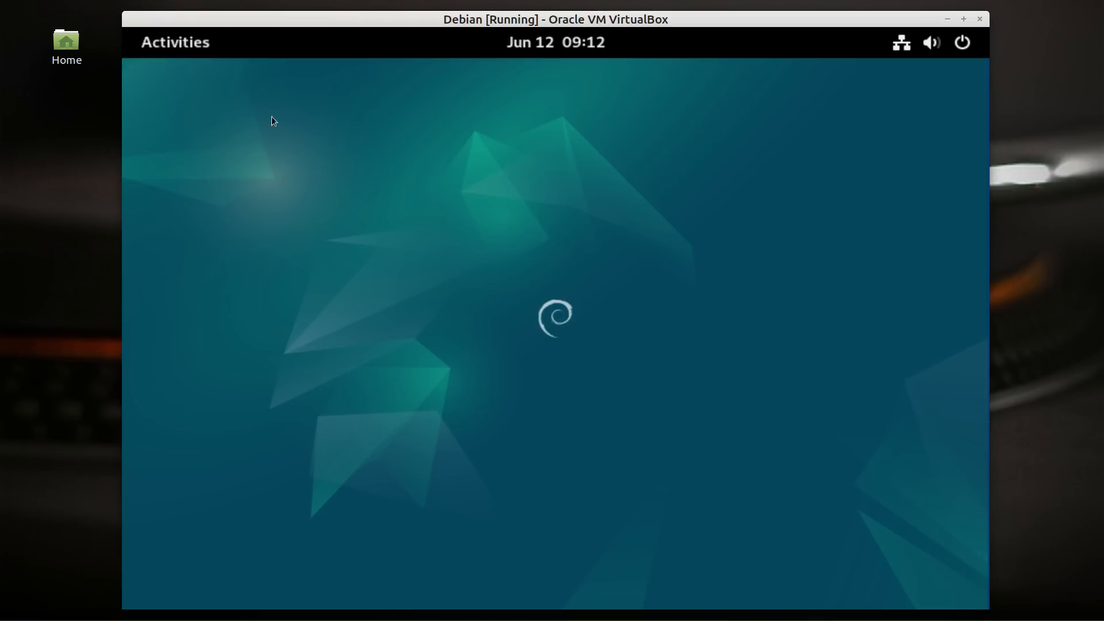
Step: Look over the installed applications and open the Debian system settings
{"action": "left_click", "coordinate": [194, 43]}
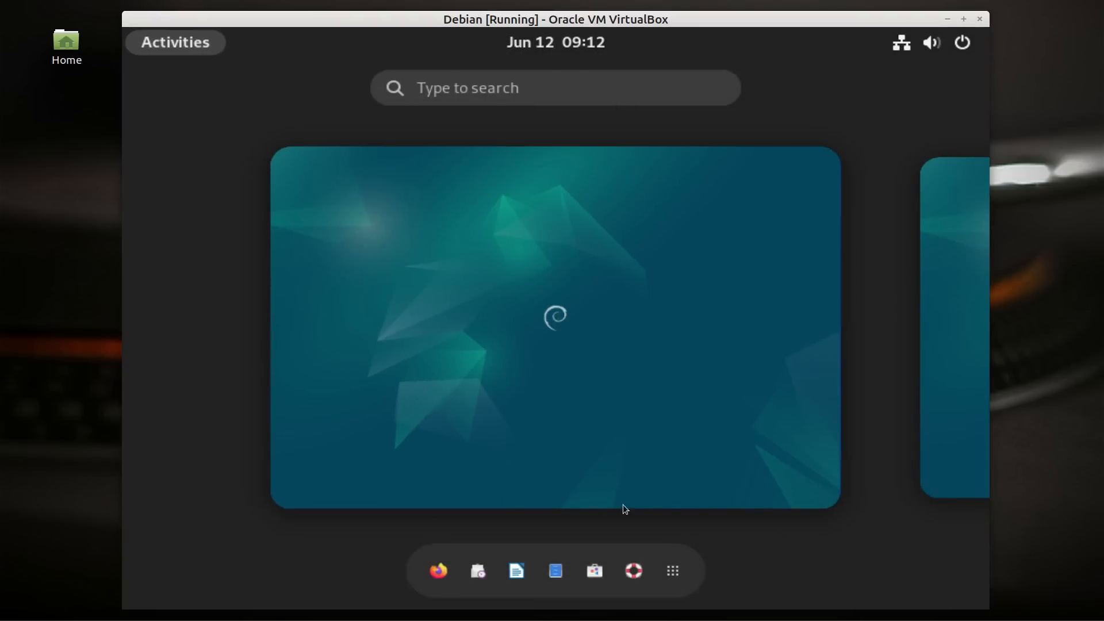
{"action": "left_click", "coordinate": [672, 573]}
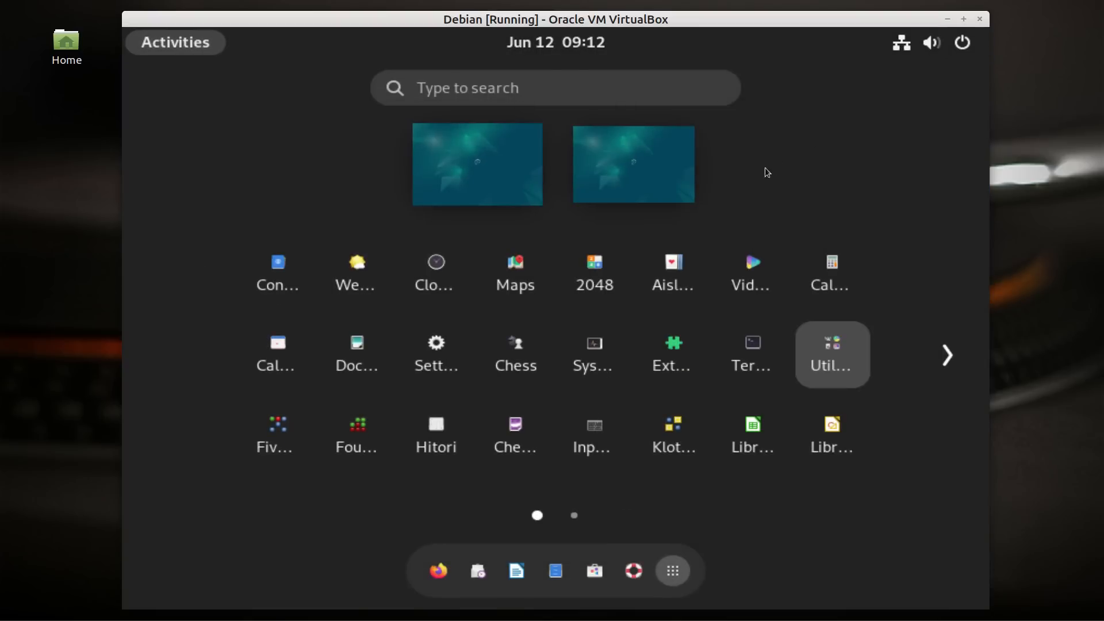
{"action": "scroll", "coordinate": [705, 208], "scroll_direction": "down", "scroll_amount": 1}
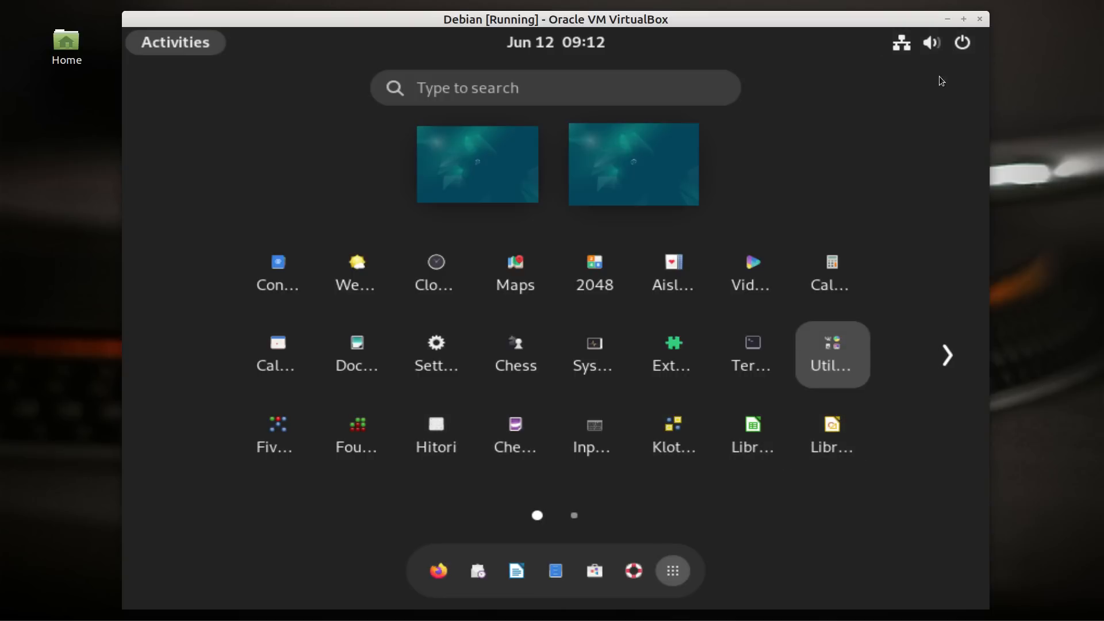
{"action": "left_click", "coordinate": [964, 45]}
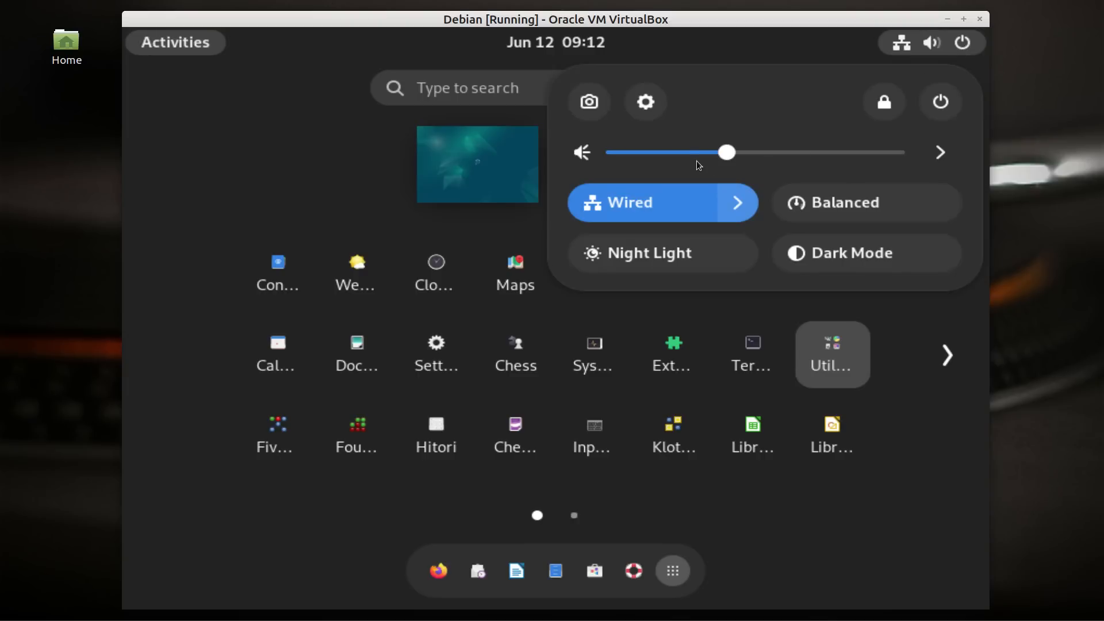
{"action": "left_click", "coordinate": [647, 101]}
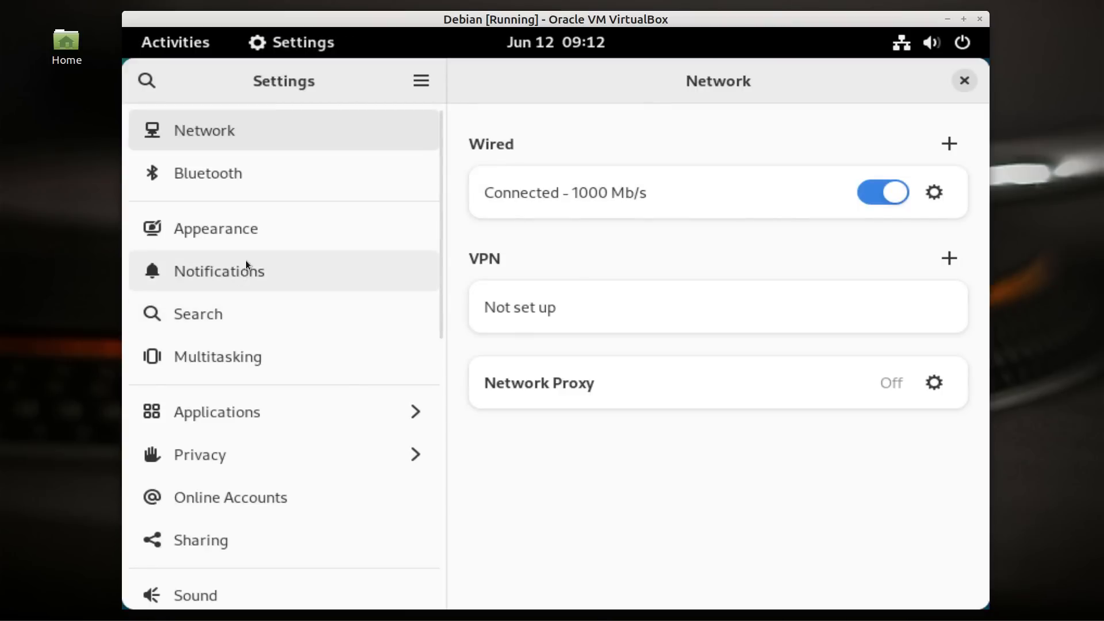
Step: Set the display resolution to 1440 × 900 (16:10), apply it and keep the new display settings
{"action": "scroll", "coordinate": [322, 361], "scroll_direction": "down", "scroll_amount": 5}
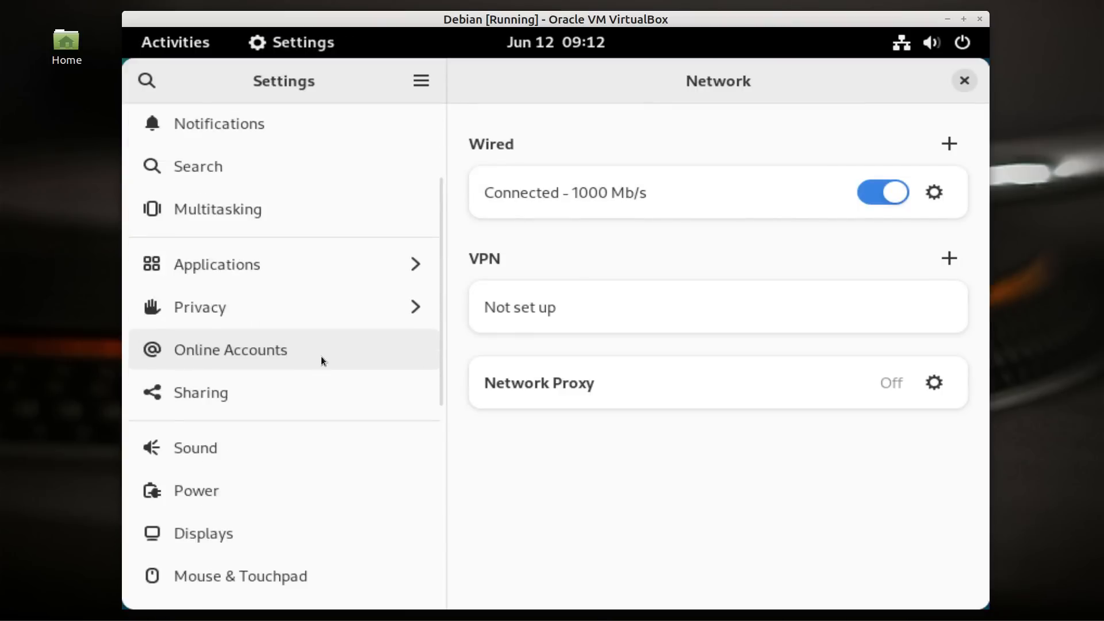
{"action": "scroll", "coordinate": [323, 360], "scroll_direction": "down", "scroll_amount": 3}
{"action": "scroll", "coordinate": [321, 361], "scroll_direction": "down", "scroll_amount": 1}
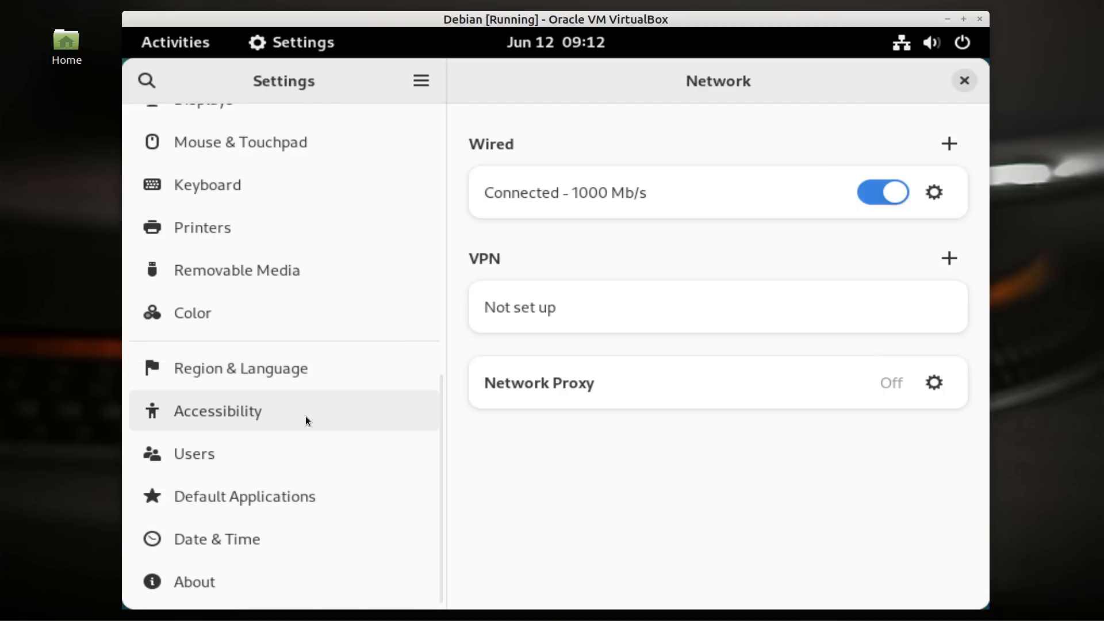
{"action": "scroll", "coordinate": [309, 407], "scroll_direction": "up", "scroll_amount": 5}
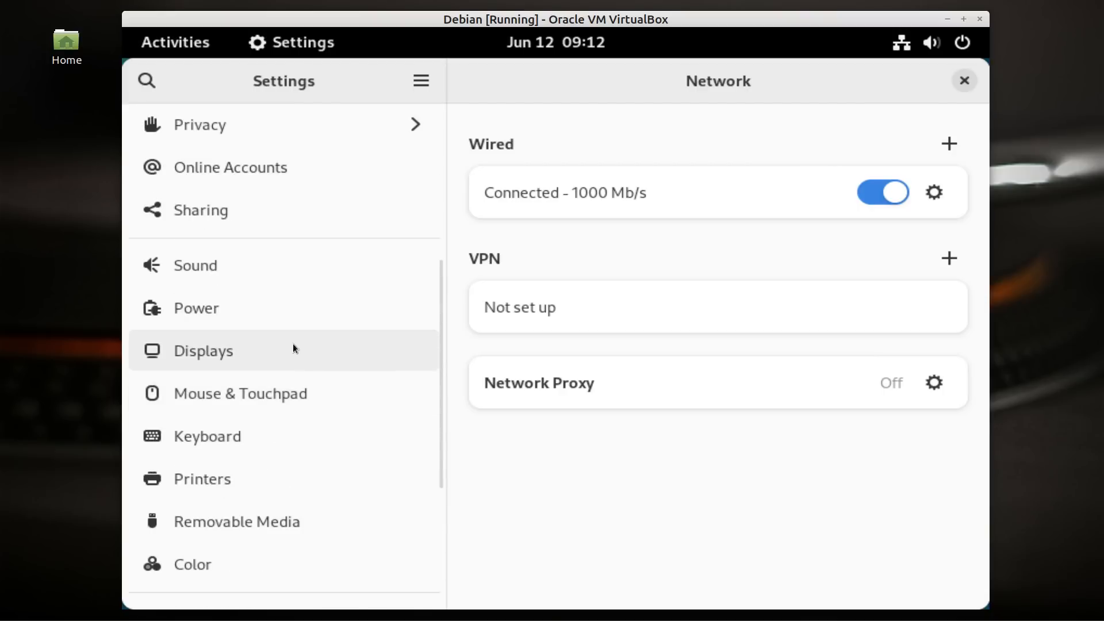
{"action": "left_click", "coordinate": [293, 344]}
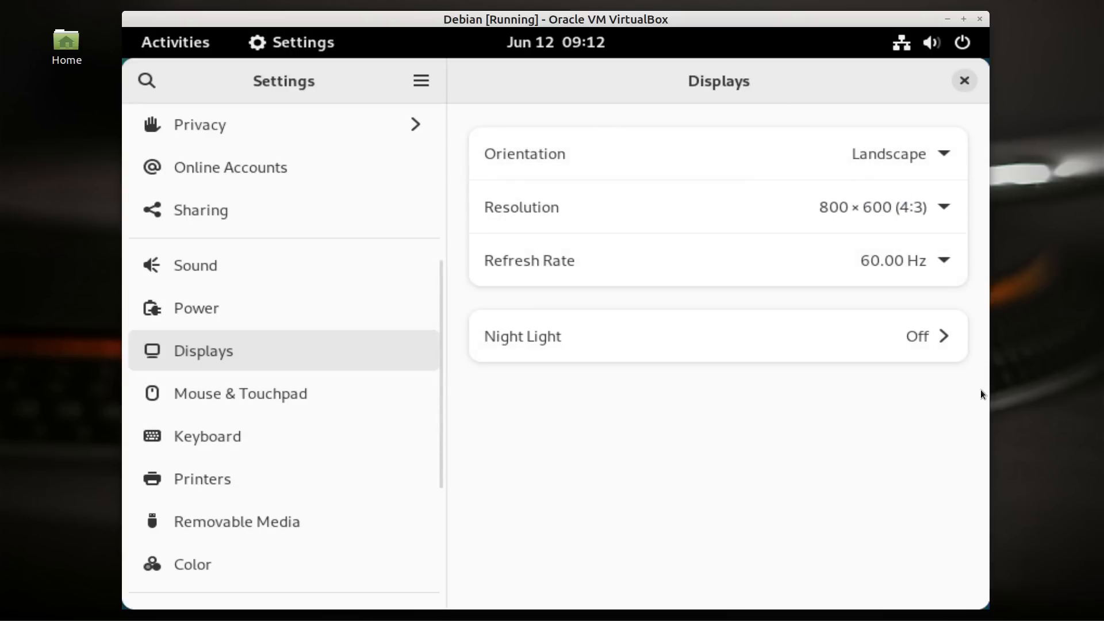
{"action": "left_click", "coordinate": [946, 205]}
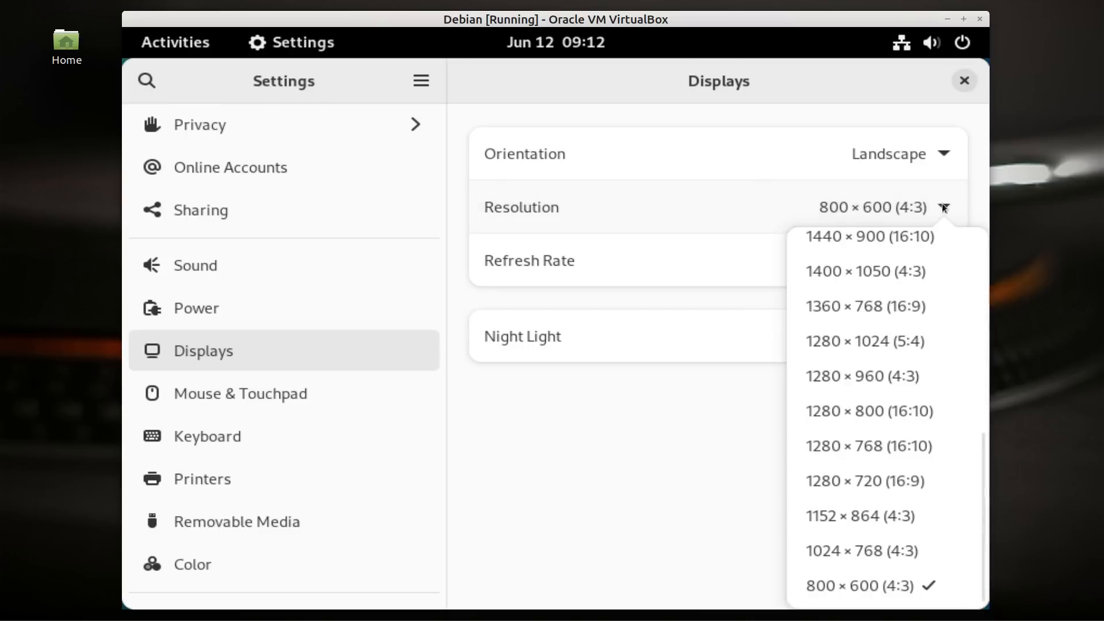
{"action": "left_click", "coordinate": [879, 238]}
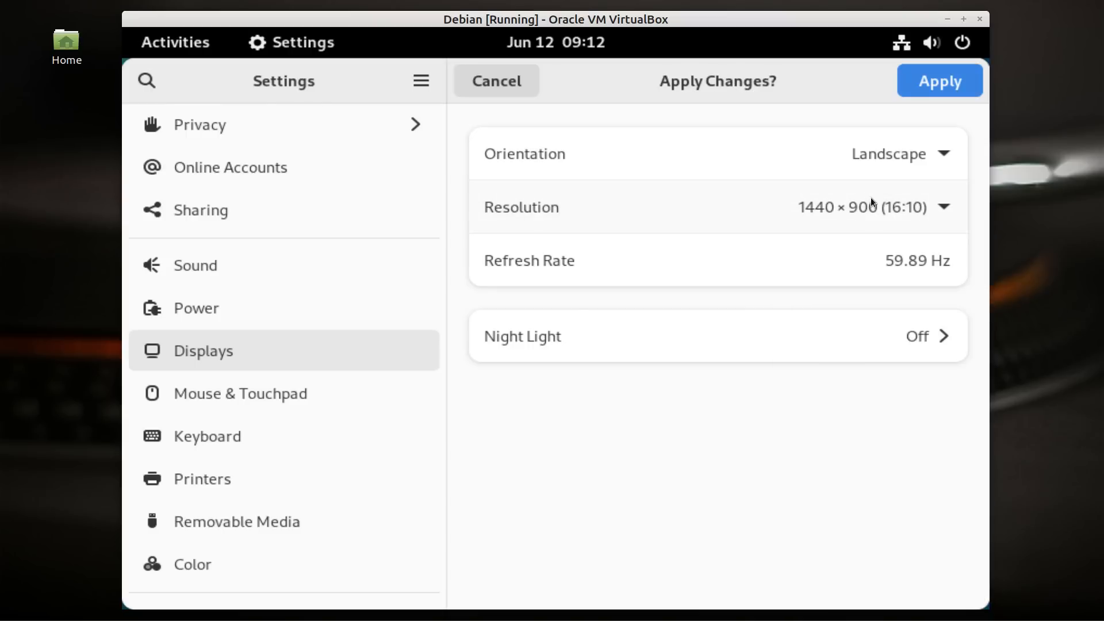
{"action": "left_click", "coordinate": [927, 85]}
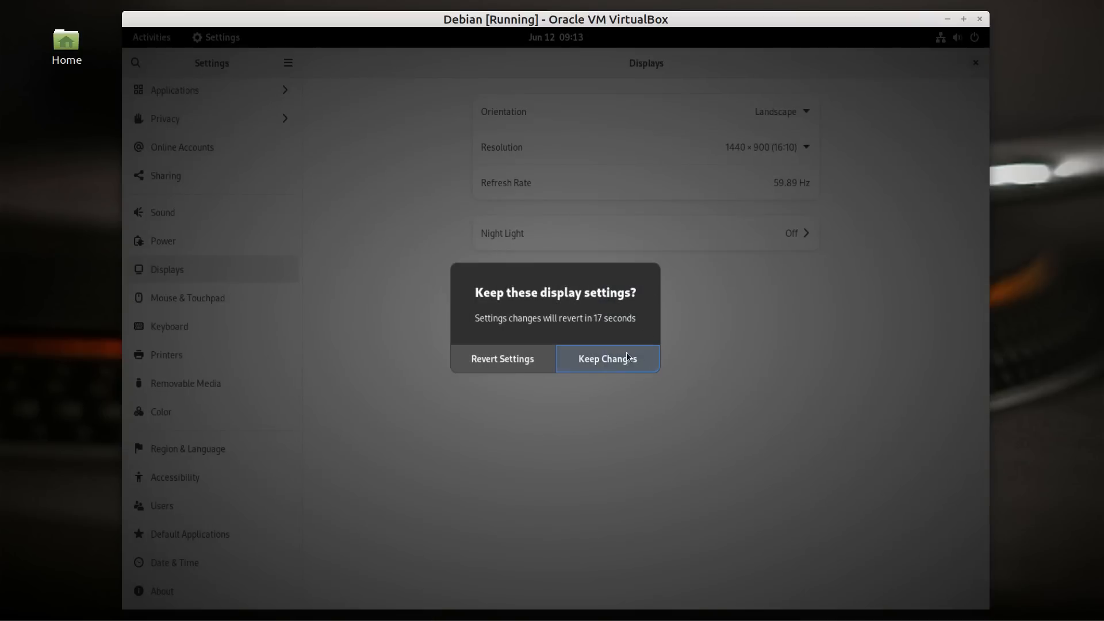
{"action": "left_click", "coordinate": [612, 360]}
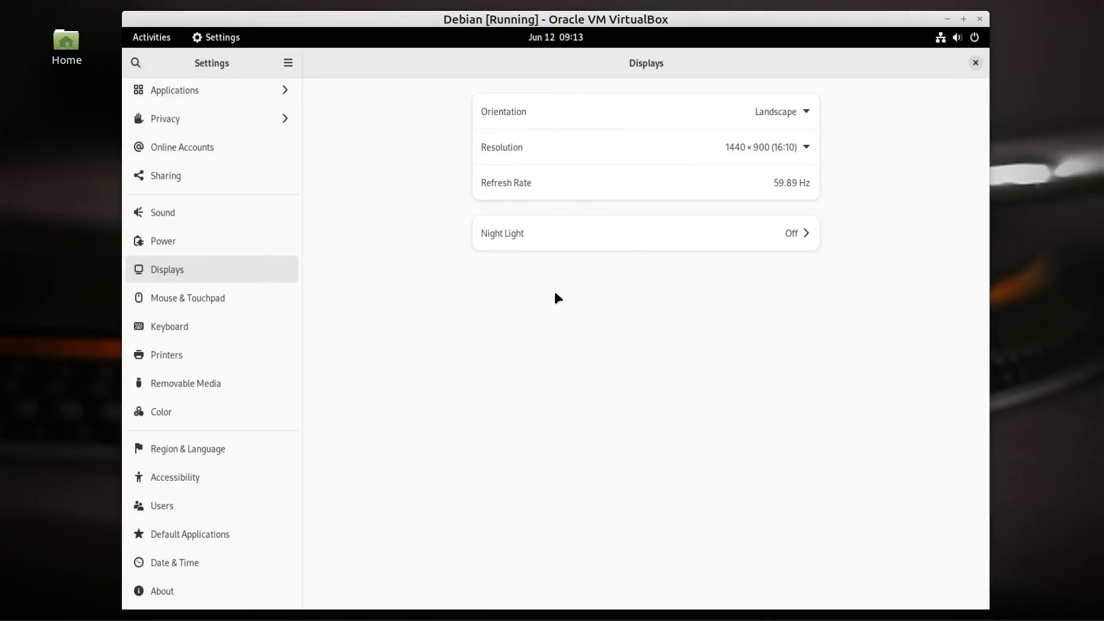
Step: Take the virtual machine out of scaled mode and move its window so it fits fully on the host desktop
{"action": "key", "text": "ctrl+c"}
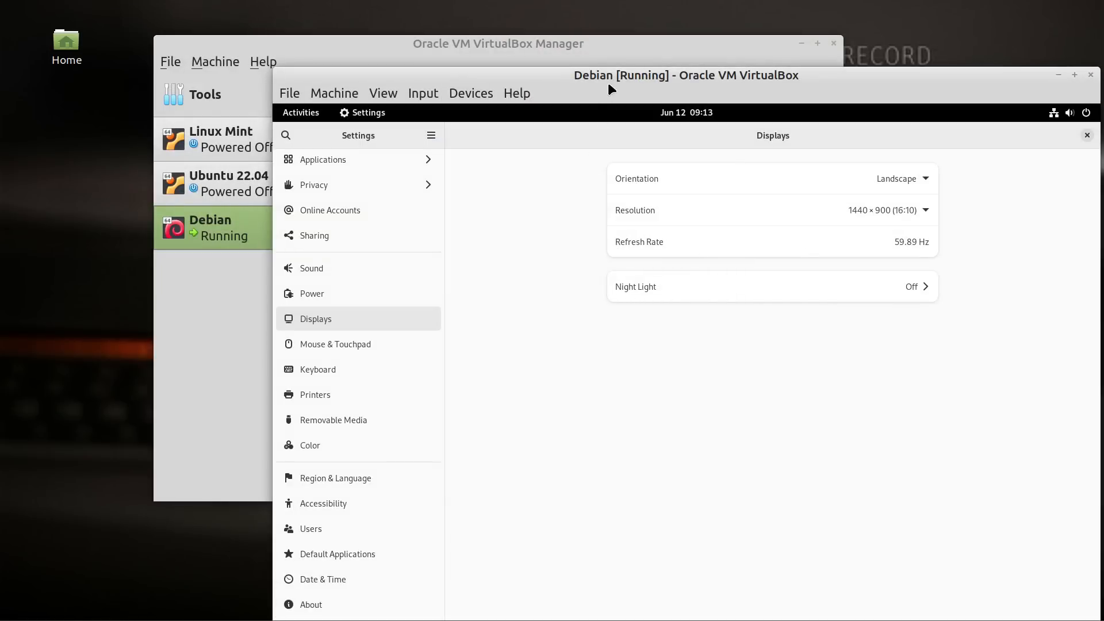
{"action": "left_click_drag", "start_coordinate": [610, 75], "coordinate": [447, 32]}
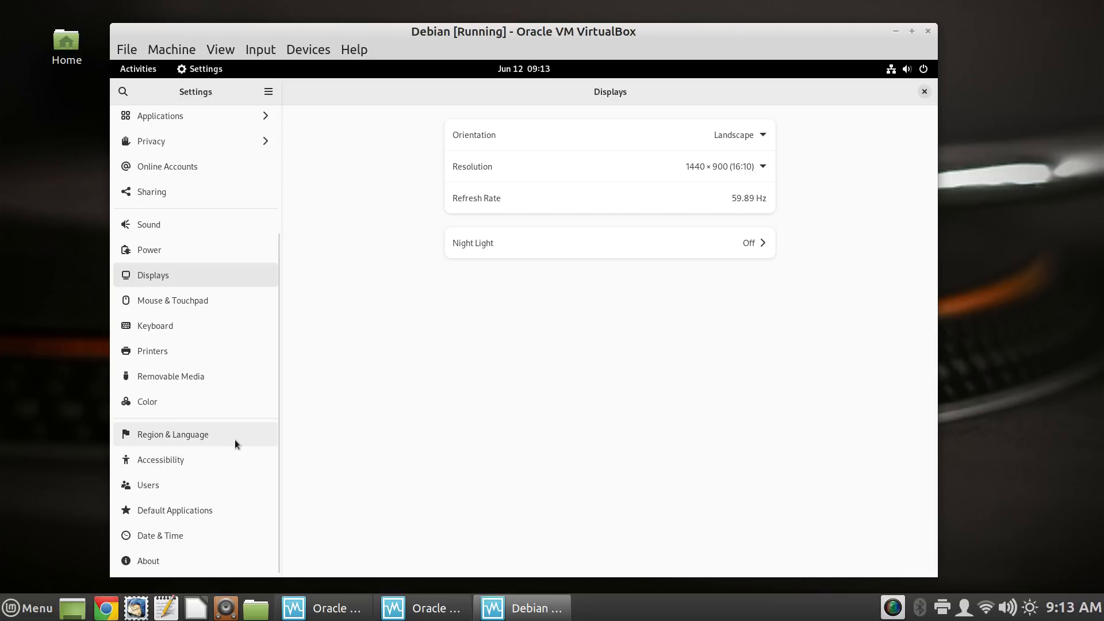
Step: Enable Large Text in the Accessibility settings and close Settings
{"action": "left_click", "coordinate": [212, 459]}
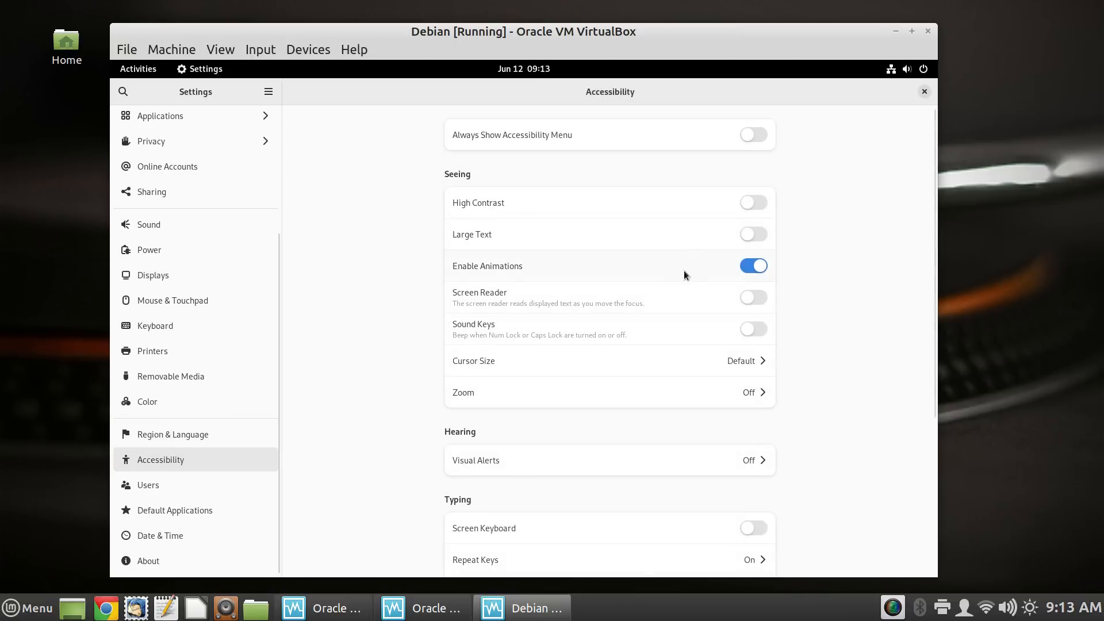
{"action": "left_click", "coordinate": [763, 231]}
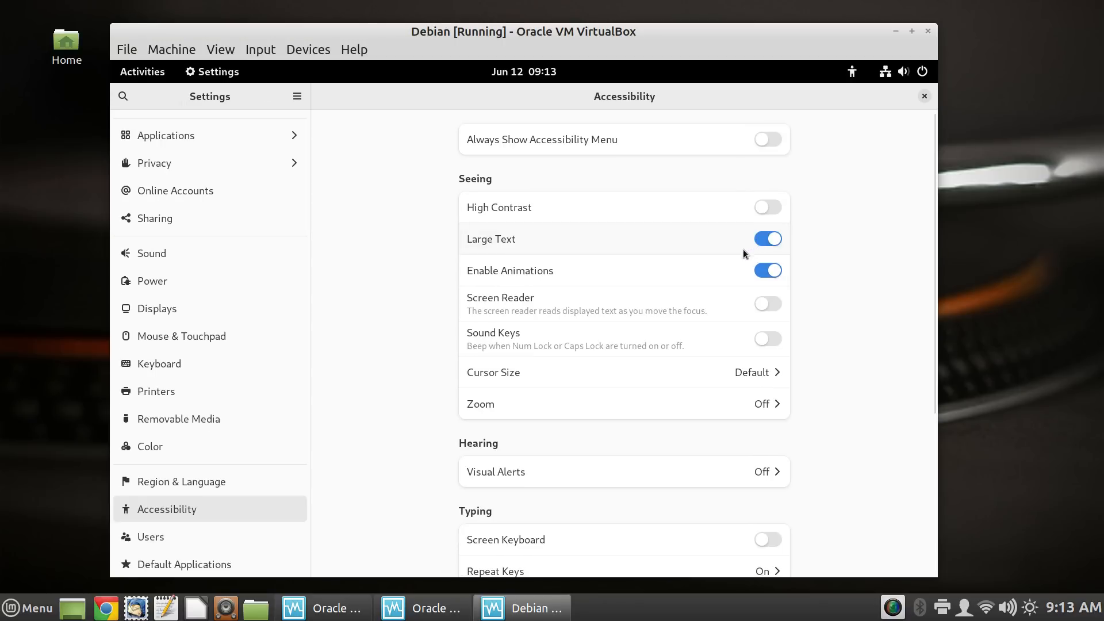
{"action": "left_click", "coordinate": [924, 96]}
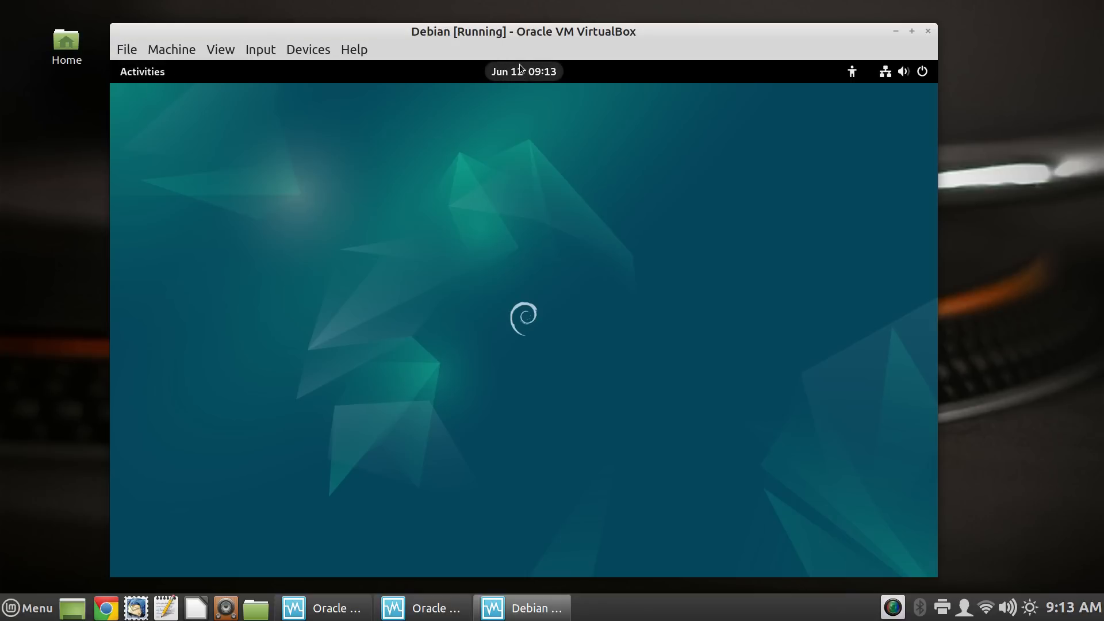
Step: Try the virtual machine in full-screen mode and return it to windowed mode
{"action": "key", "text": "ctrl+f"}
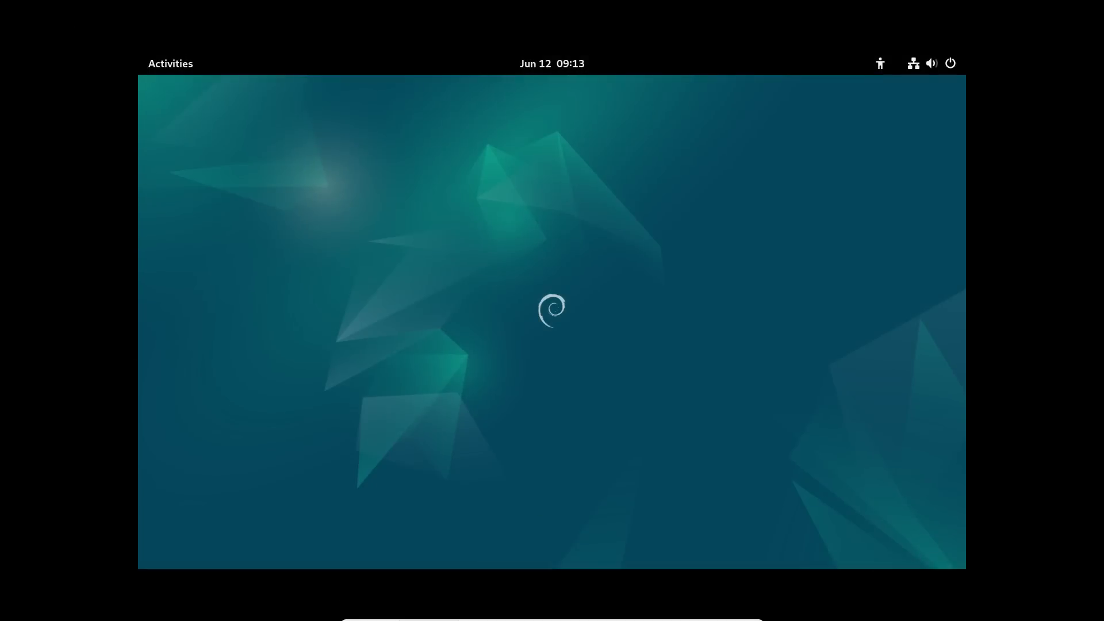
{"action": "mouse_move", "coordinate": [373, 620]}
{"action": "key", "text": "Control_R+f"}
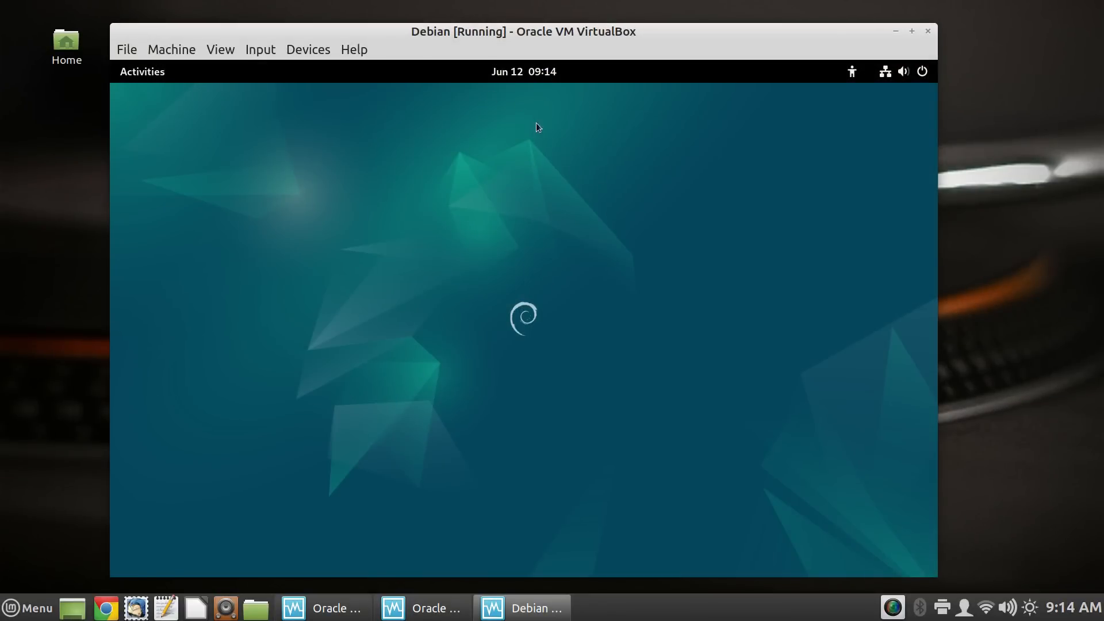
Step: View the desktop's calendar and notifications, and dismiss them
{"action": "left_click", "coordinate": [531, 72]}
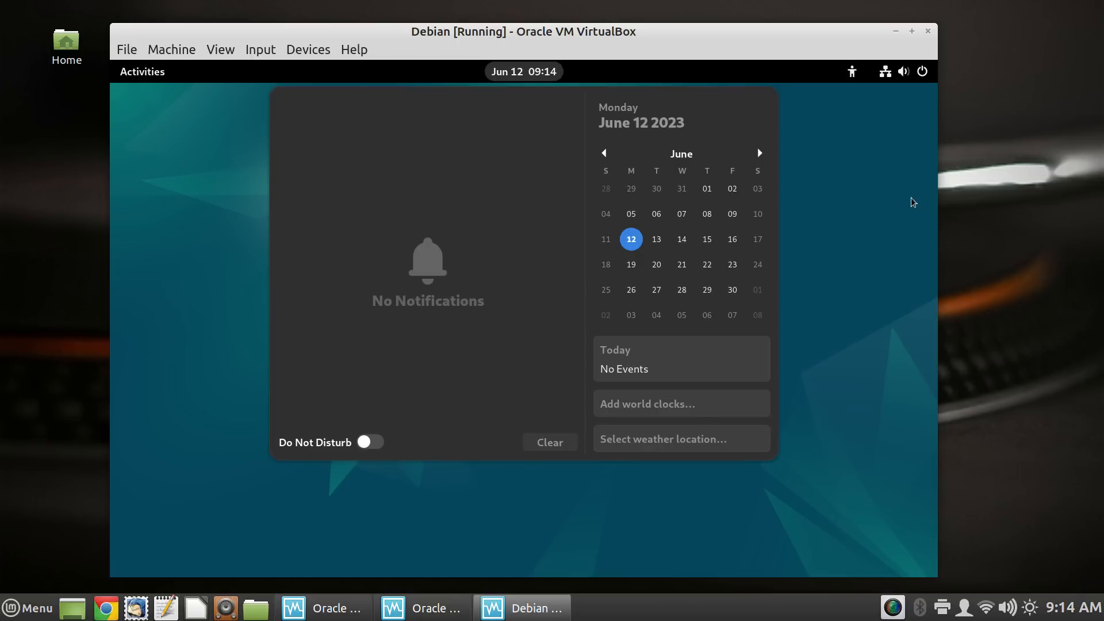
{"action": "left_click", "coordinate": [839, 210]}
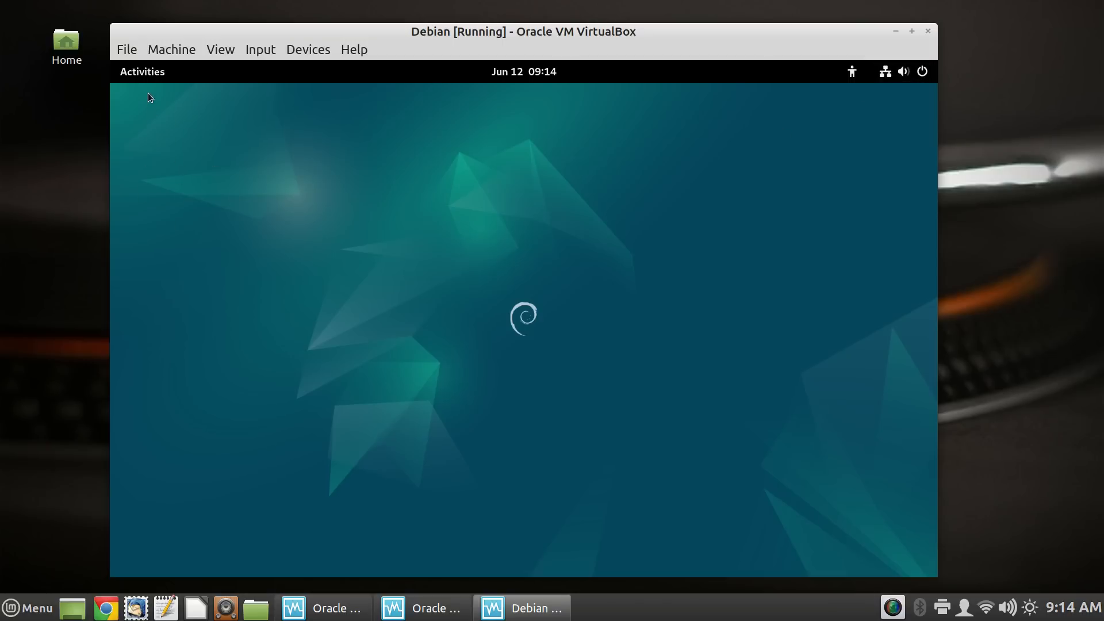
Step: Launch Software & Updates from the installed applications and move its window to the middle of the Debian desktop
{"action": "left_click", "coordinate": [149, 77]}
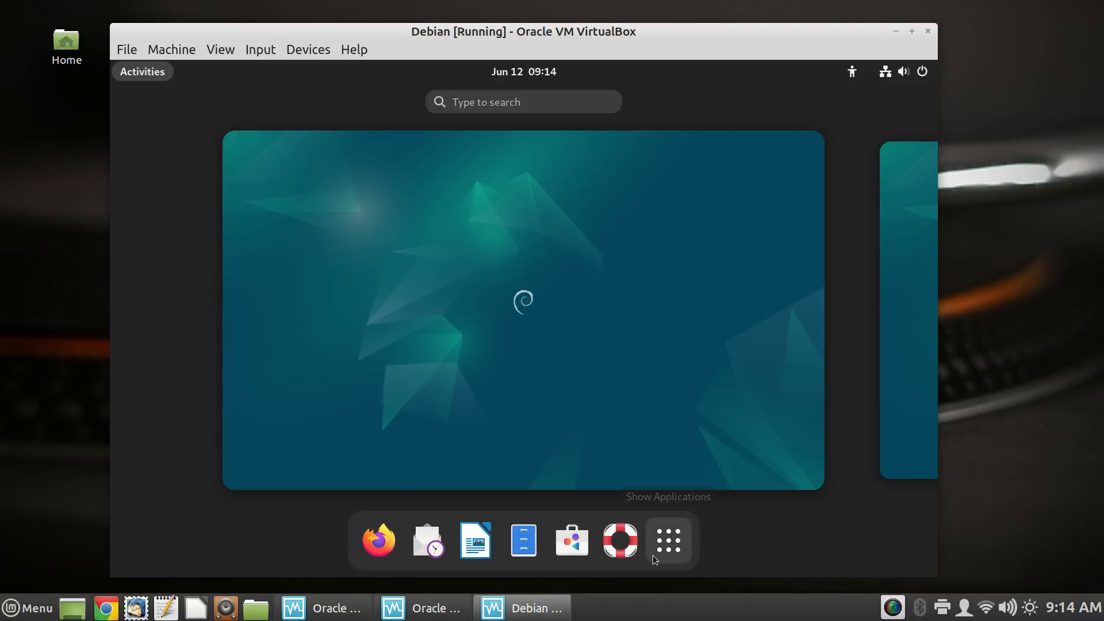
{"action": "left_click", "coordinate": [667, 543]}
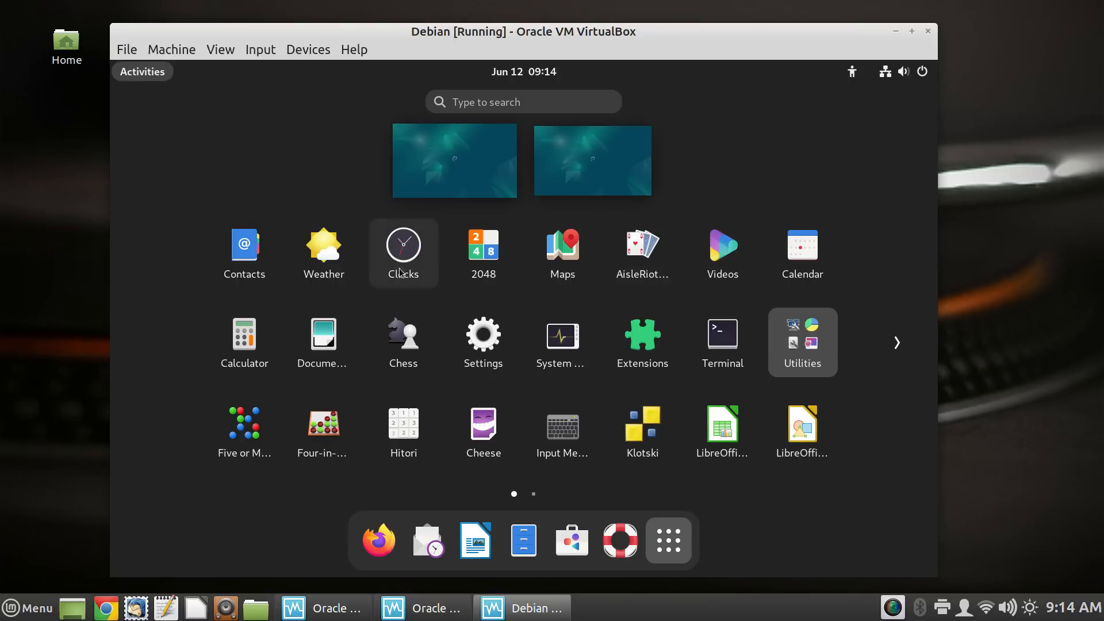
{"action": "scroll", "coordinate": [403, 271], "scroll_direction": "down", "scroll_amount": 1}
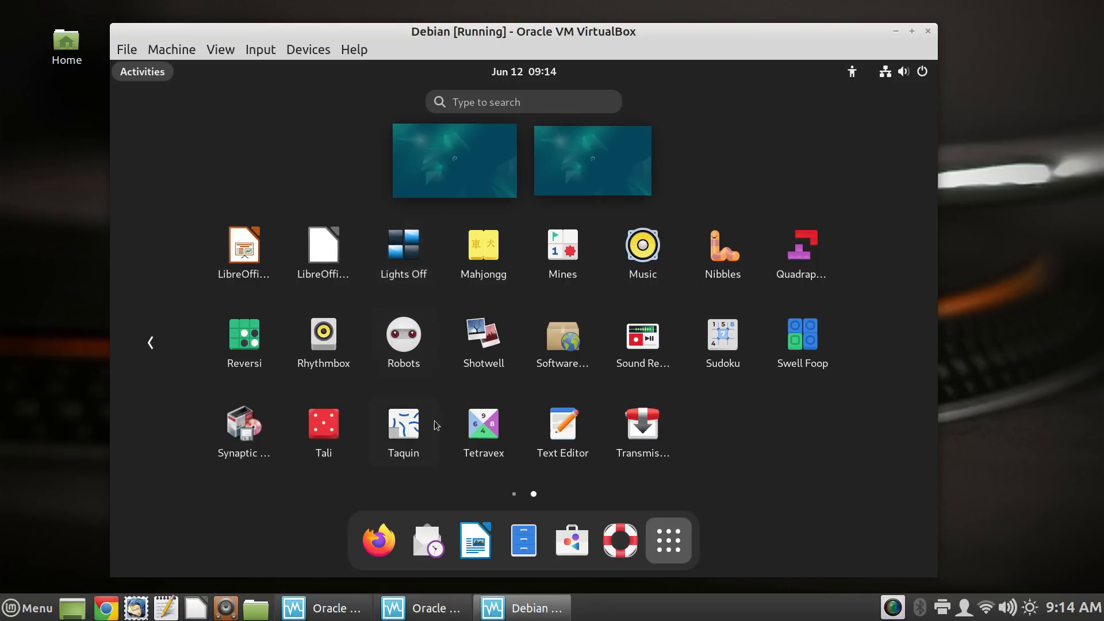
{"action": "left_click", "coordinate": [557, 325]}
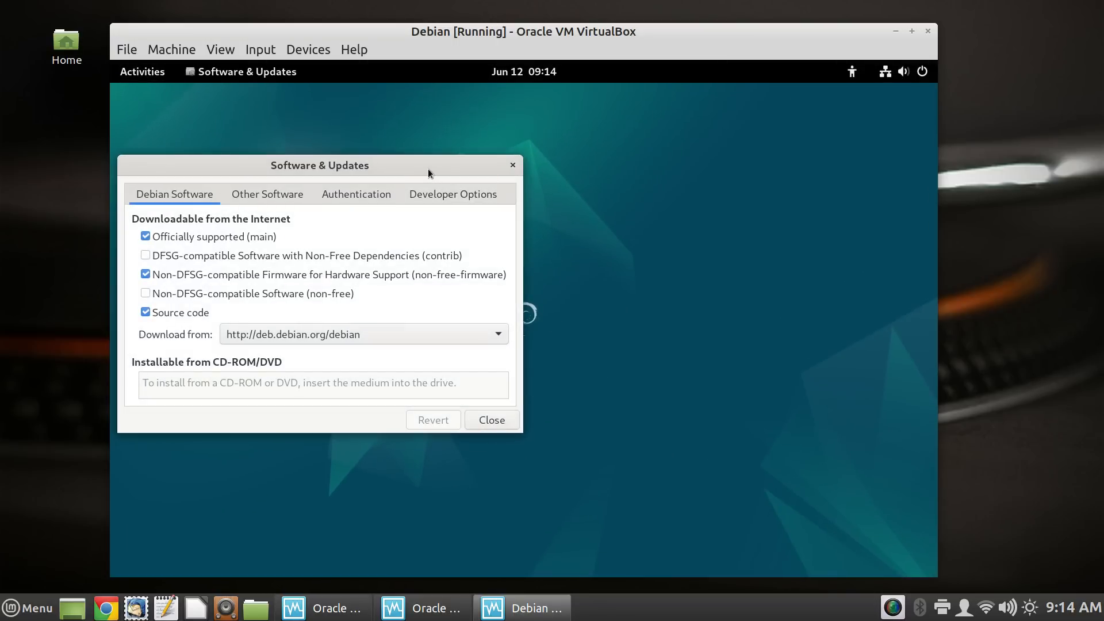
{"action": "left_click_drag", "start_coordinate": [425, 169], "coordinate": [677, 177]}
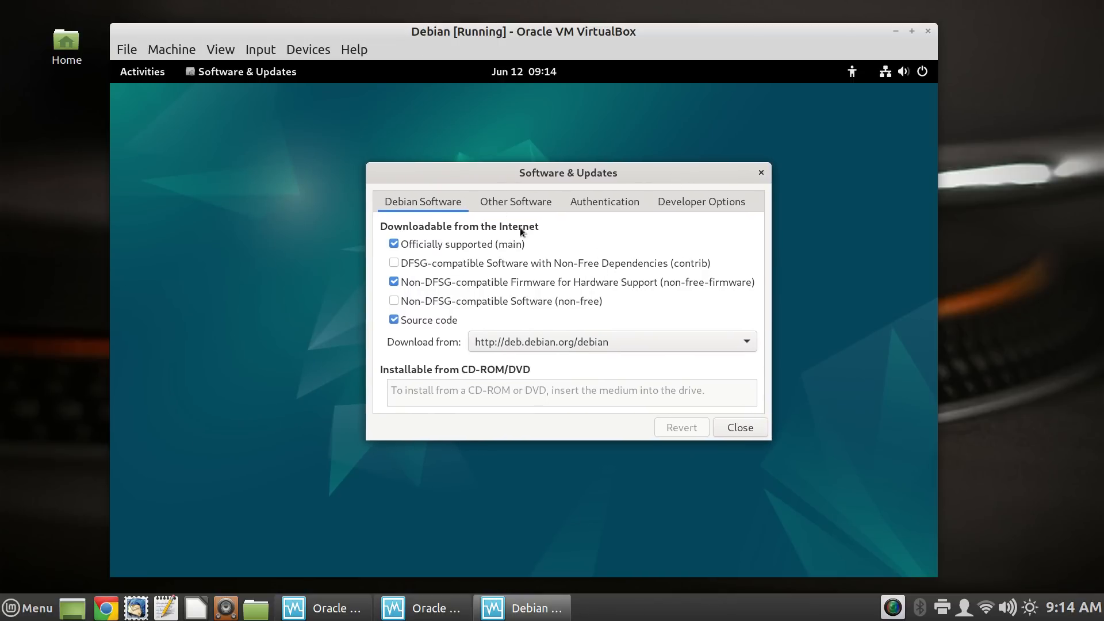
Step: Examine the Debian Software, Other Software, Authentication and Developer Options settings in Software & Updates, and close it
{"action": "left_click", "coordinate": [502, 202]}
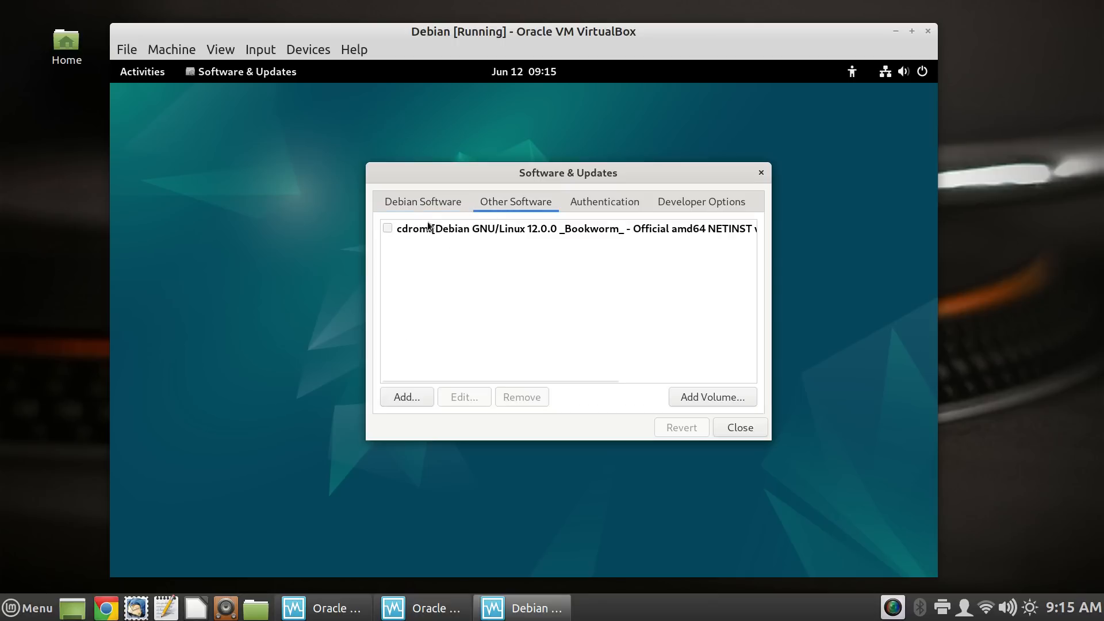
{"action": "left_click", "coordinate": [414, 205]}
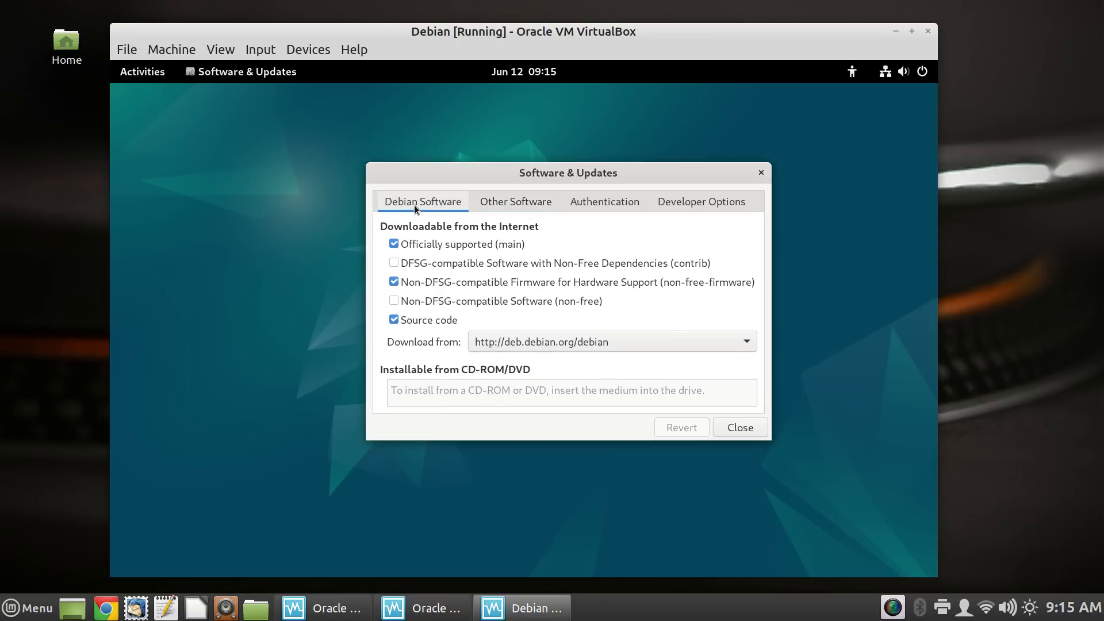
{"action": "left_click", "coordinate": [536, 203]}
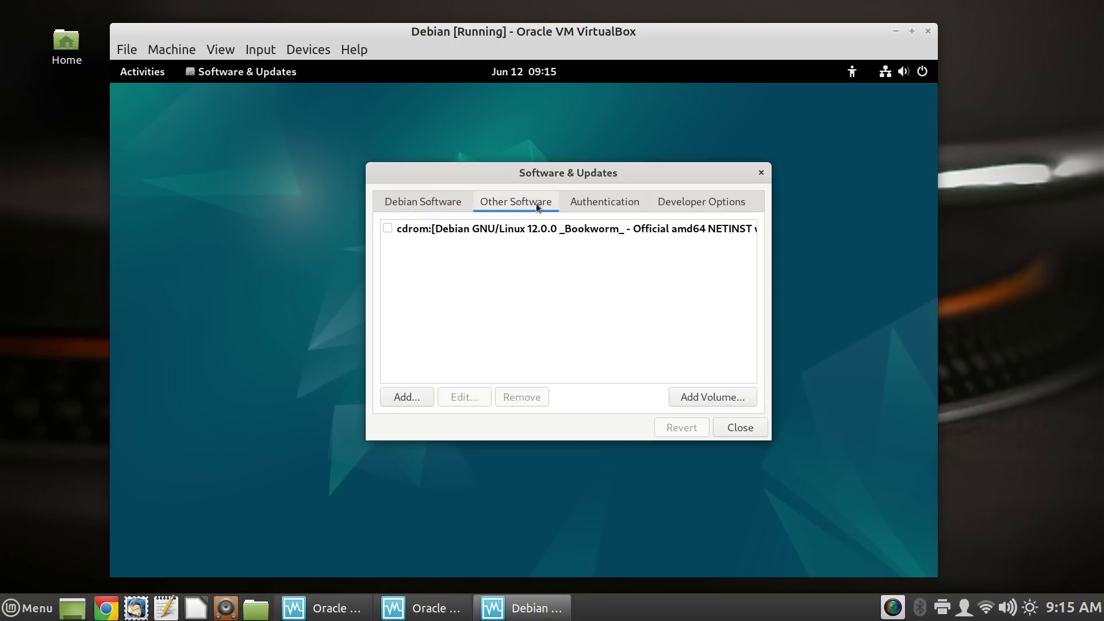
{"action": "left_click", "coordinate": [590, 200]}
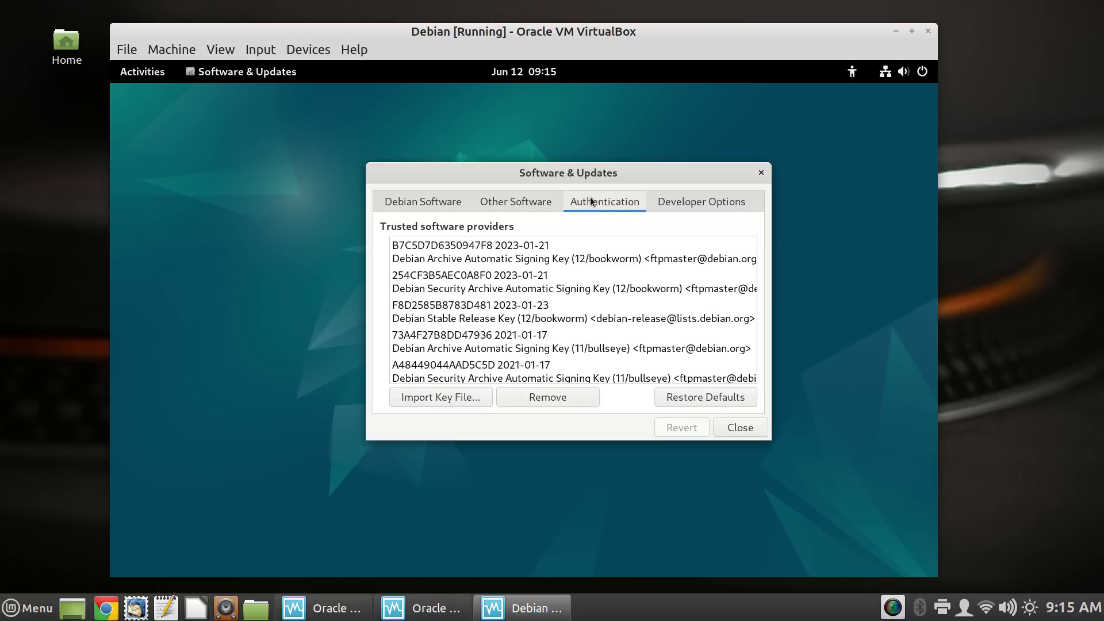
{"action": "left_click", "coordinate": [690, 202]}
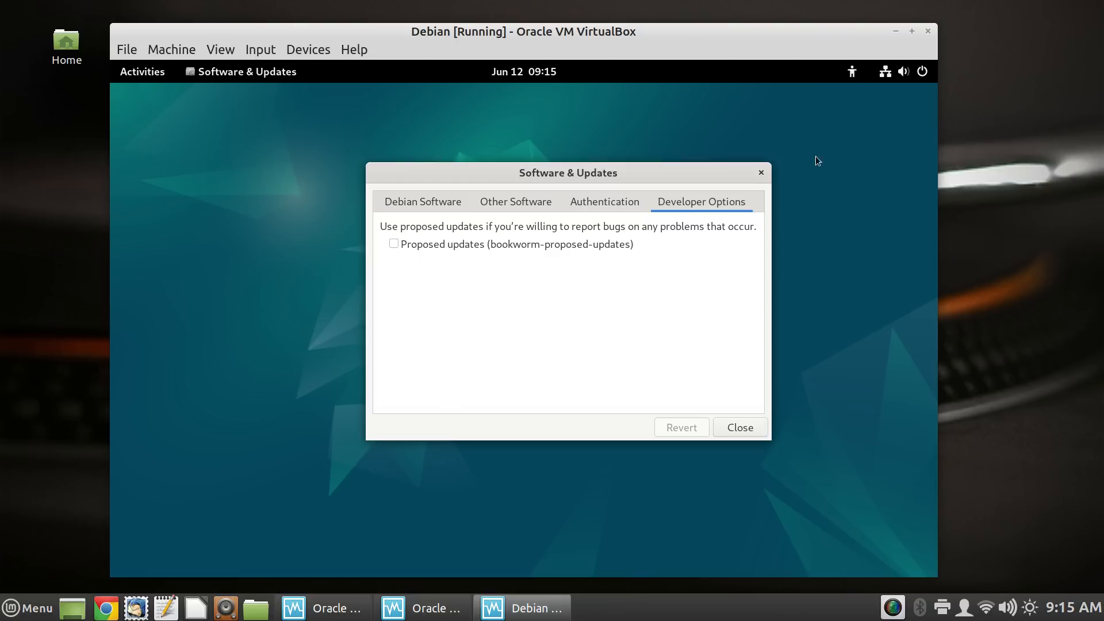
{"action": "left_click", "coordinate": [762, 173]}
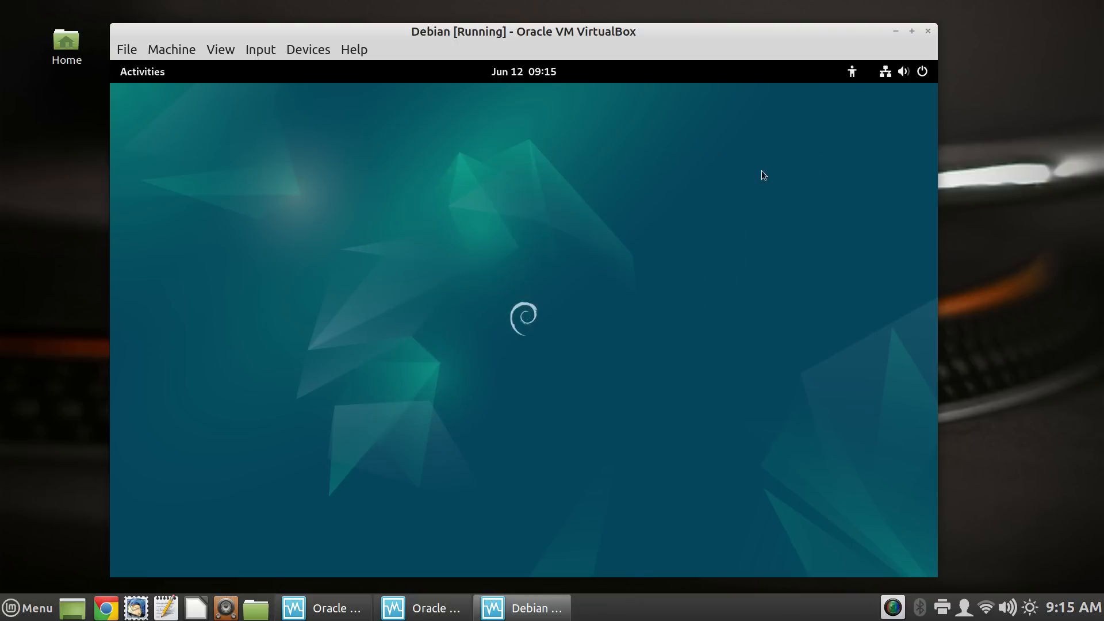
Step: Search the desktop for driver, open Software & Updates from the results and move its window toward the desktop's centre
{"action": "left_click", "coordinate": [136, 77]}
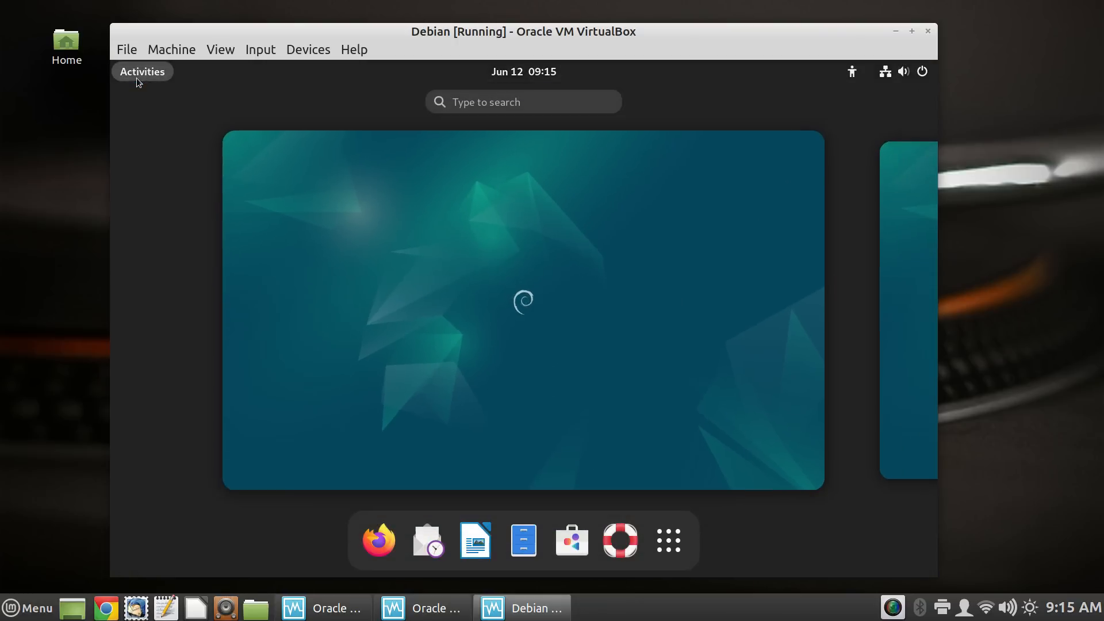
{"action": "left_click", "coordinate": [511, 102]}
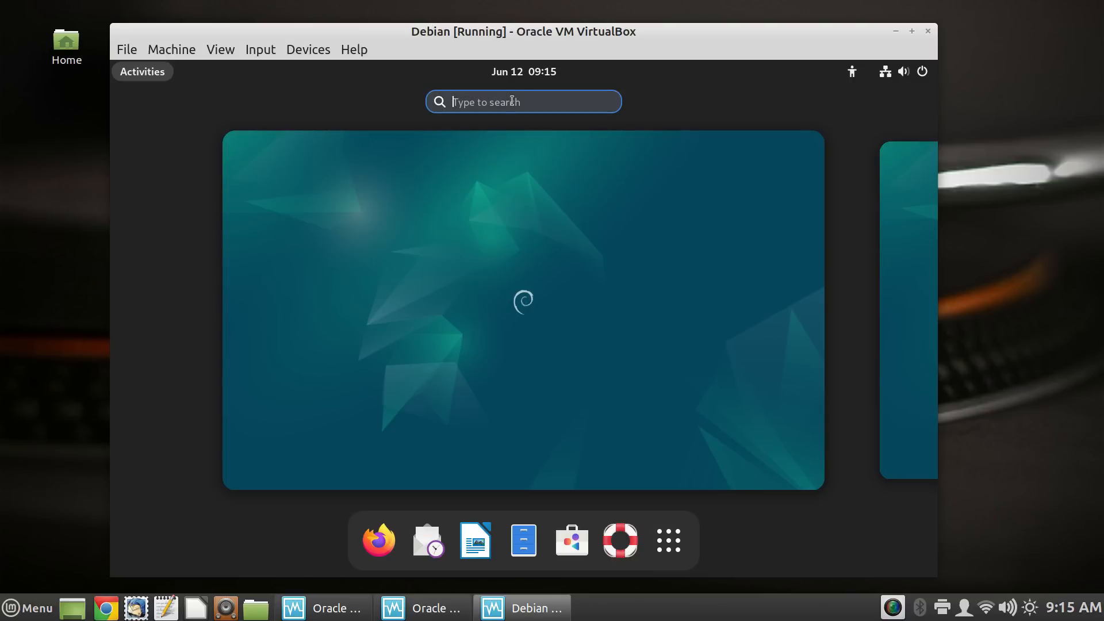
{"action": "type", "text": "driver"}
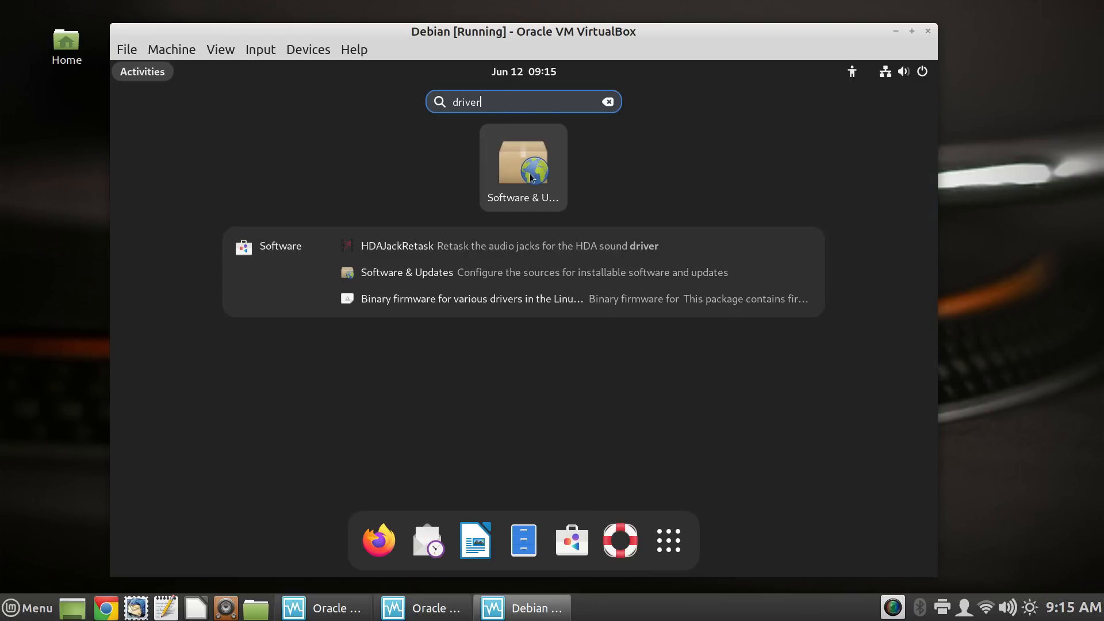
{"action": "left_click", "coordinate": [531, 177]}
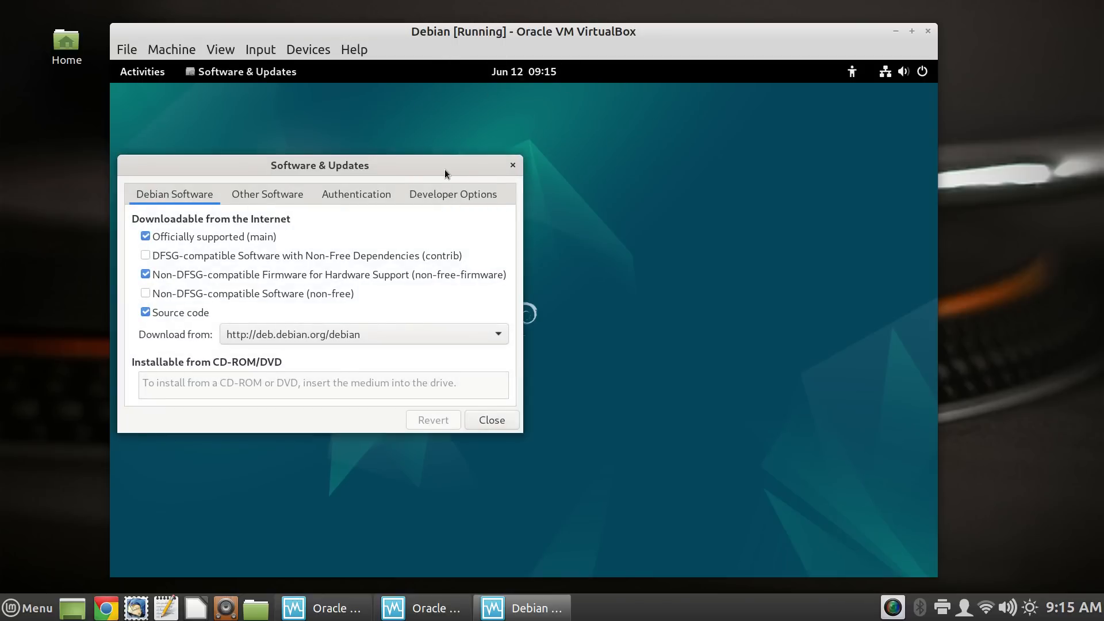
{"action": "left_click_drag", "start_coordinate": [445, 169], "coordinate": [728, 173]}
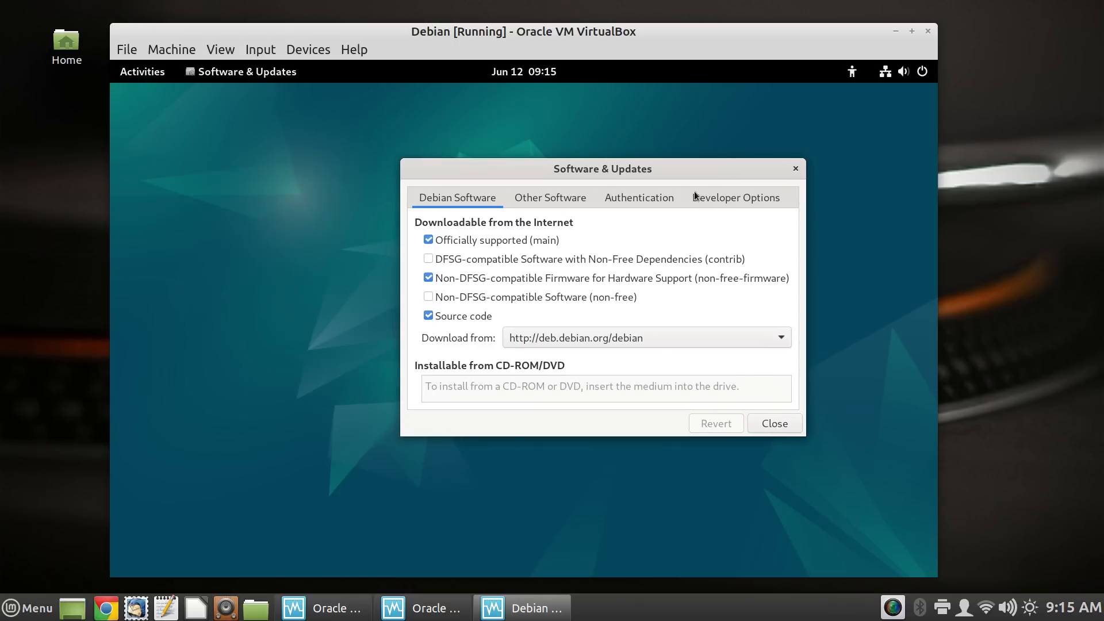
Step: View the Other Software and Authentication settings in Software & Updates, and close it
{"action": "left_click", "coordinate": [568, 199]}
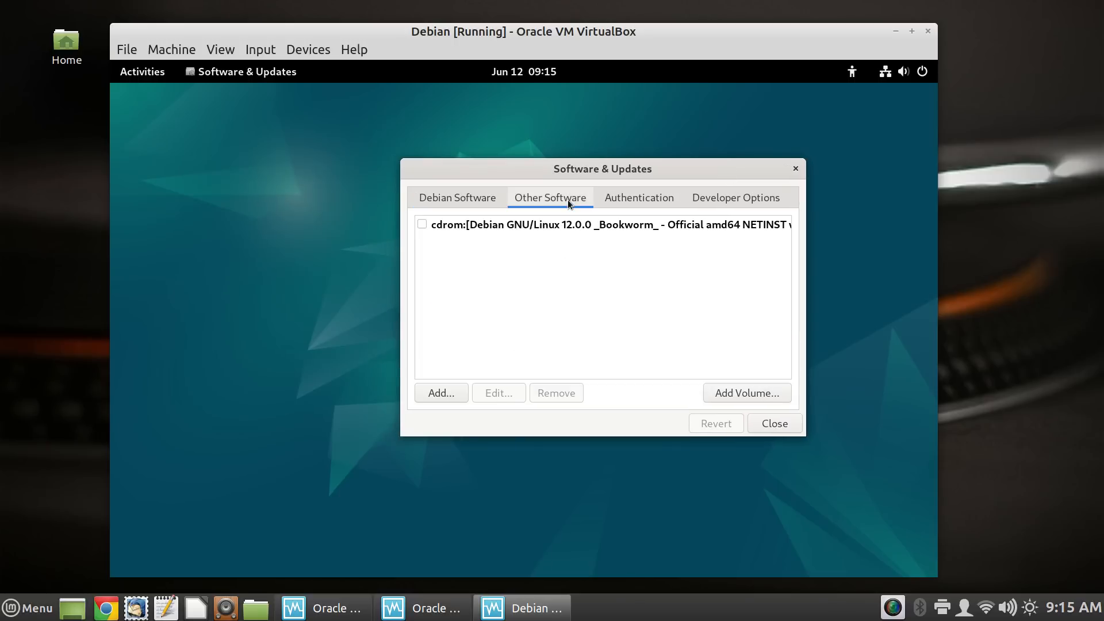
{"action": "left_click", "coordinate": [652, 194]}
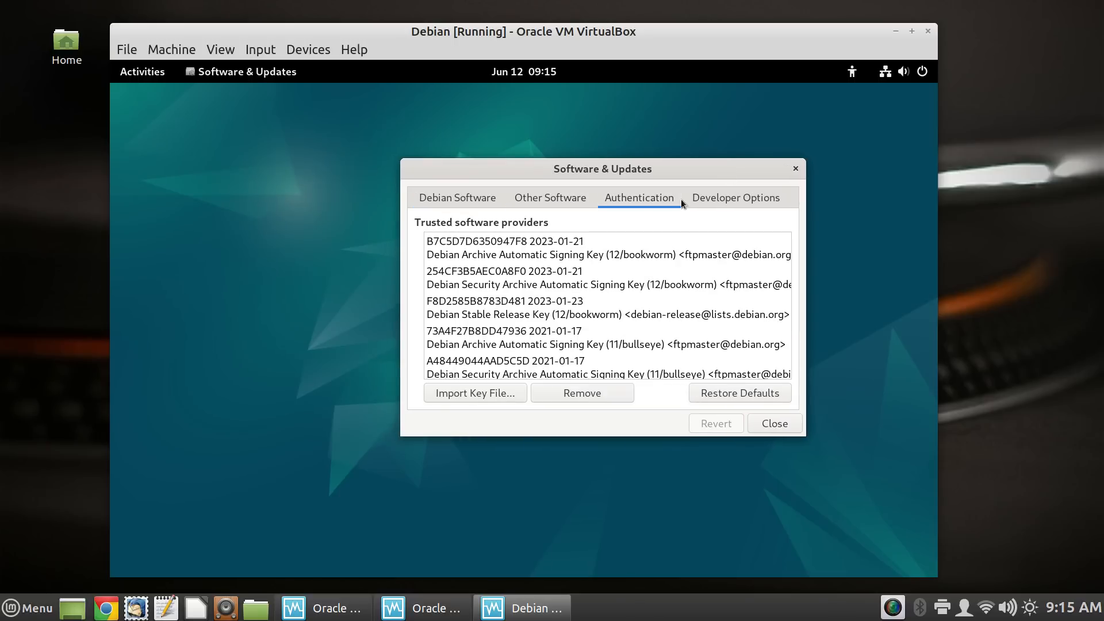
{"action": "left_click", "coordinate": [800, 168]}
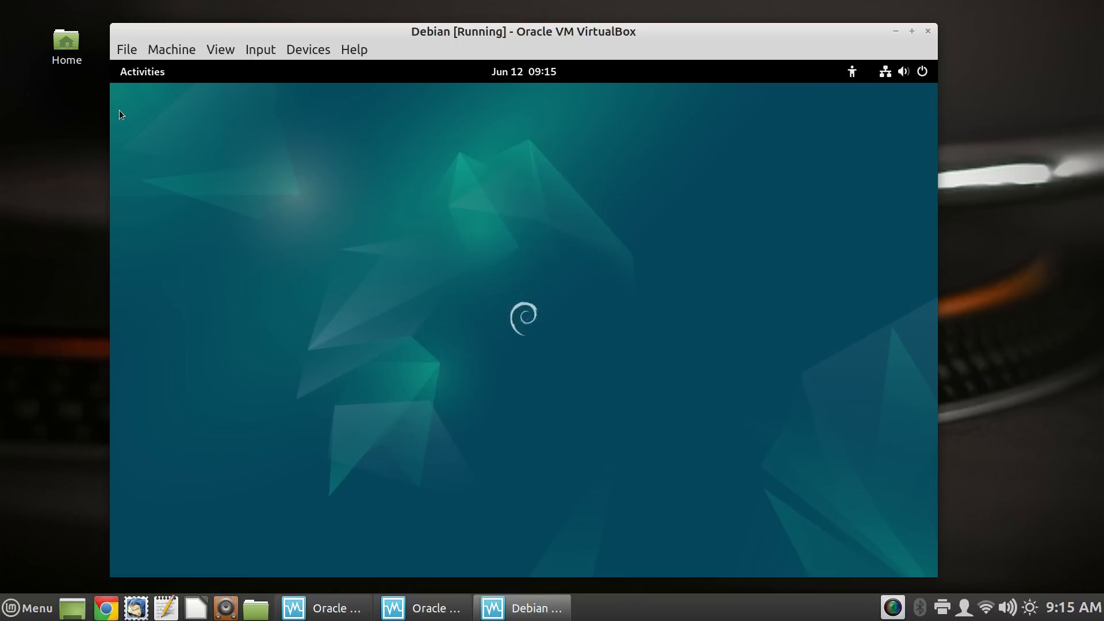
Step: Look through both pages of installed applications, and view the Music app's welcome screen before closing it
{"action": "left_click", "coordinate": [143, 76]}
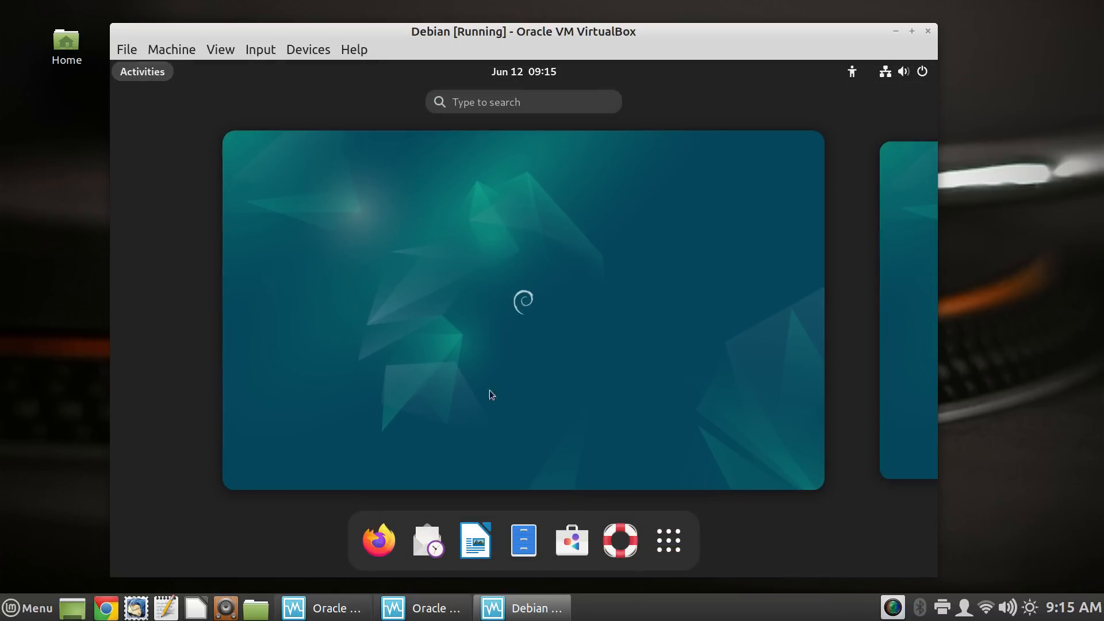
{"action": "left_click", "coordinate": [677, 551]}
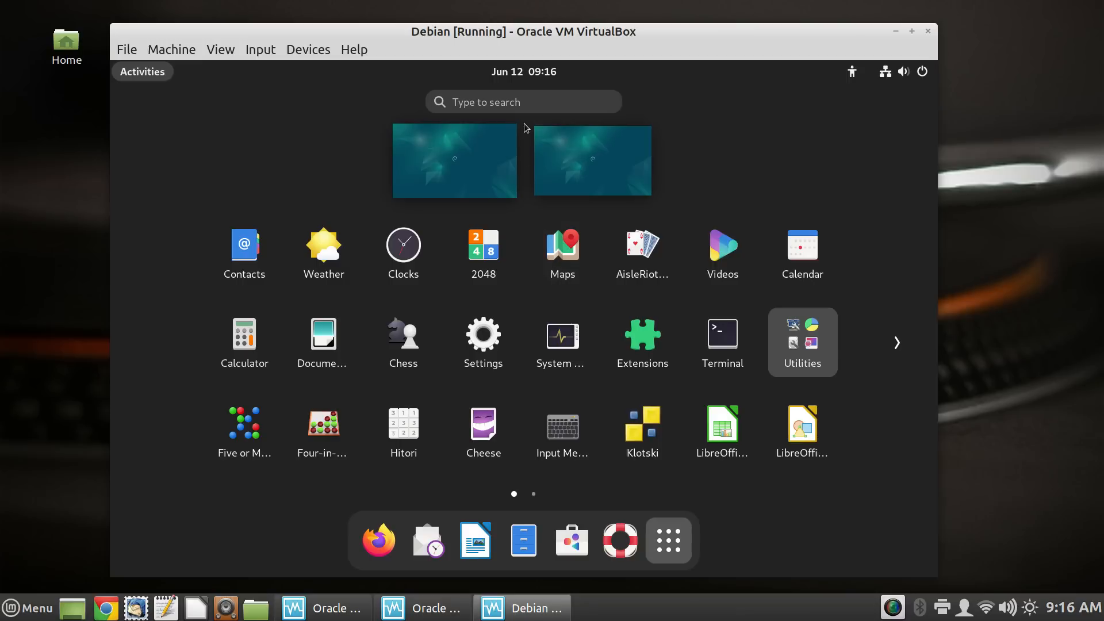
{"action": "scroll", "coordinate": [507, 275], "scroll_direction": "down", "scroll_amount": 1}
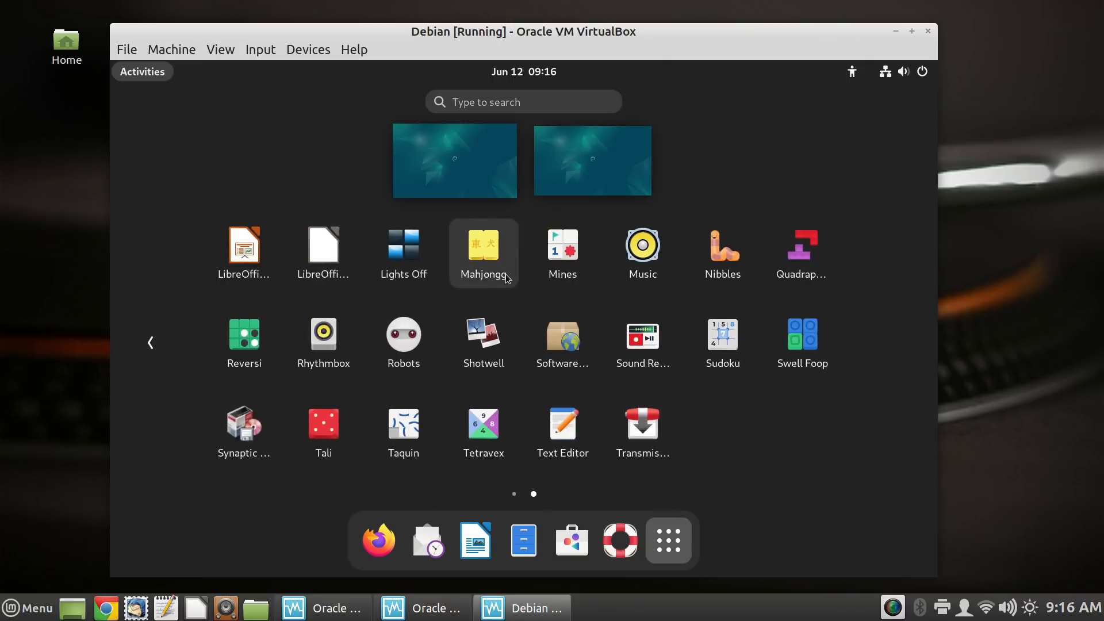
{"action": "scroll", "coordinate": [506, 279], "scroll_direction": "up", "scroll_amount": 1}
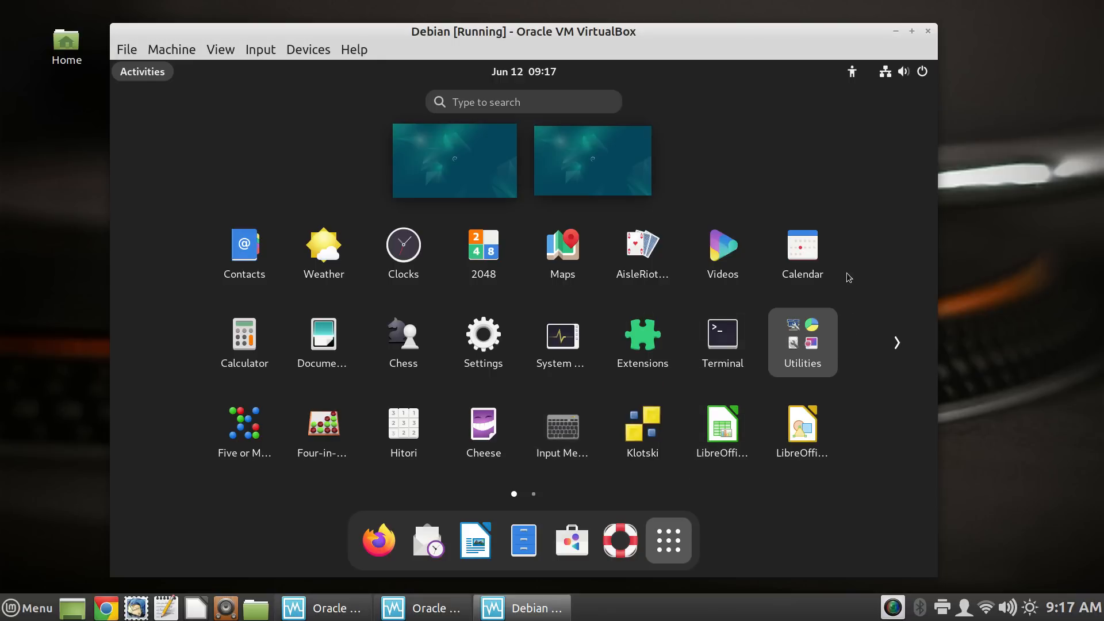
{"action": "scroll", "coordinate": [847, 278], "scroll_direction": "down", "scroll_amount": 1}
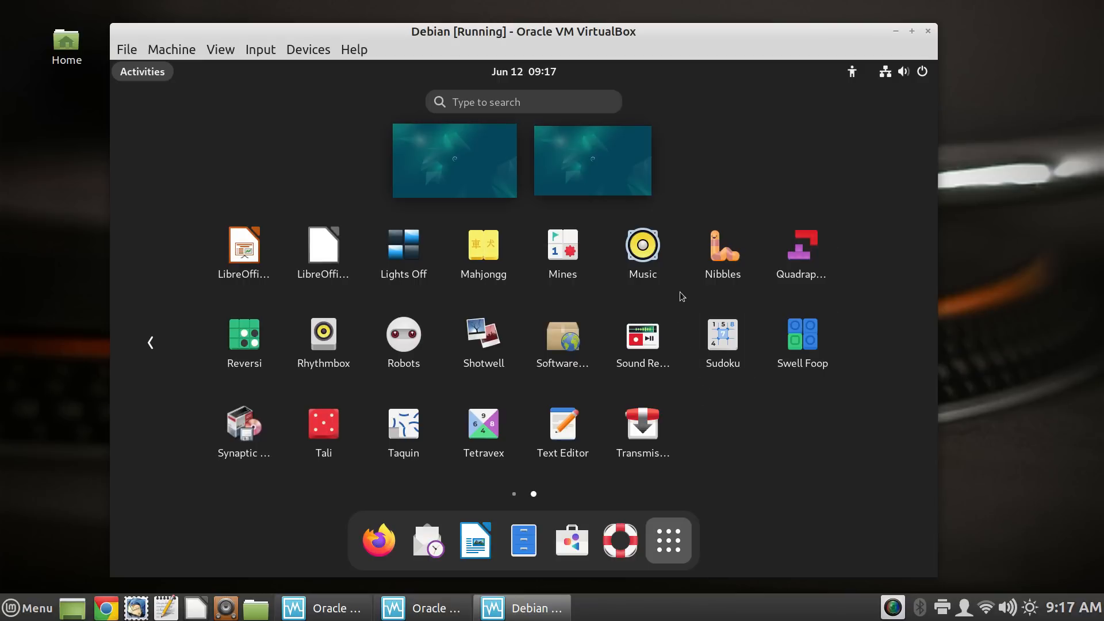
{"action": "left_click", "coordinate": [644, 252]}
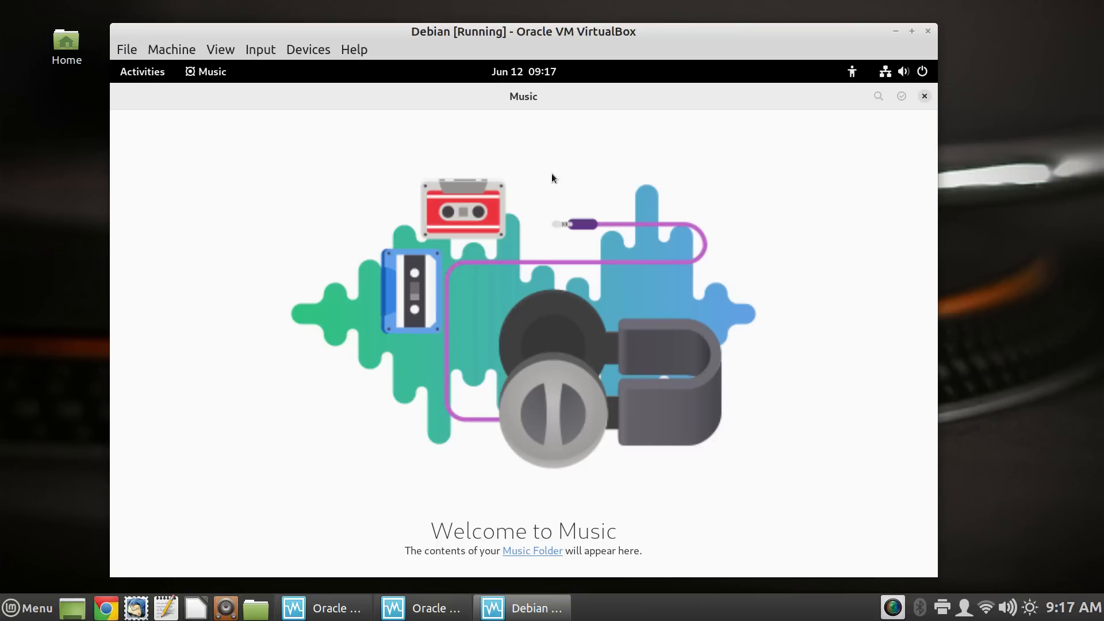
{"action": "left_click", "coordinate": [923, 96]}
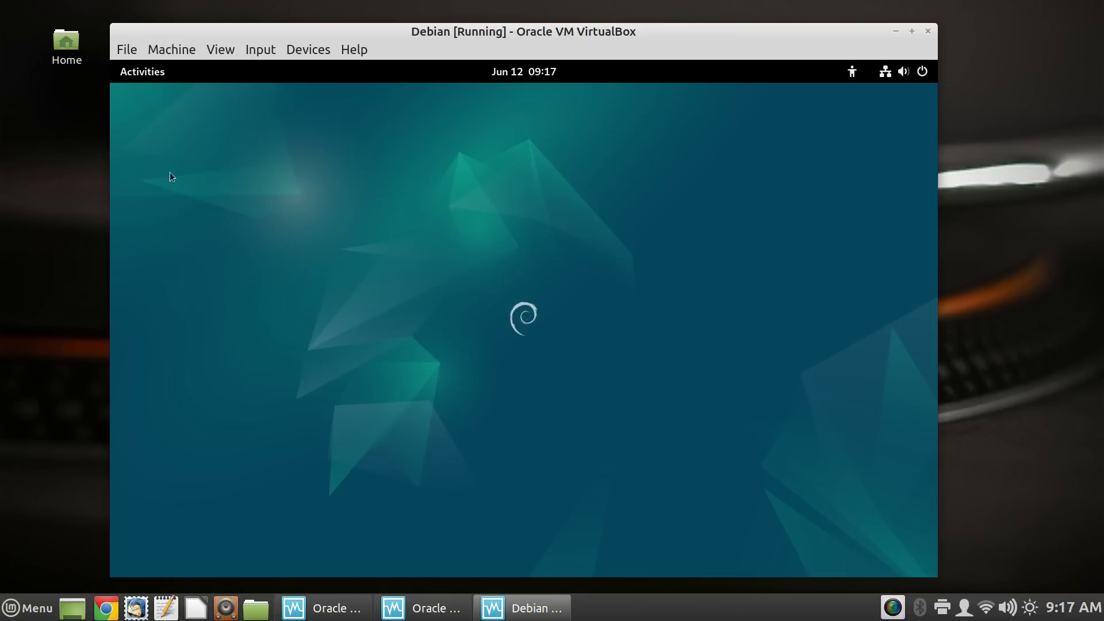
Step: Open GNOME Help, look through its topics down to the end of the page, and close it
{"action": "left_click", "coordinate": [148, 72]}
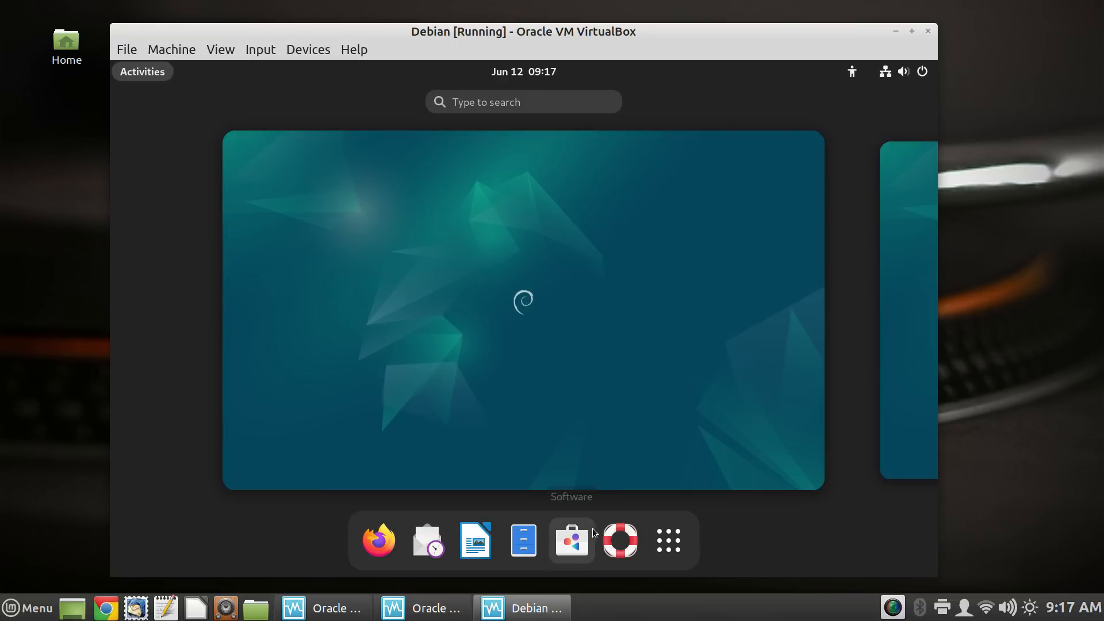
{"action": "left_click", "coordinate": [620, 541]}
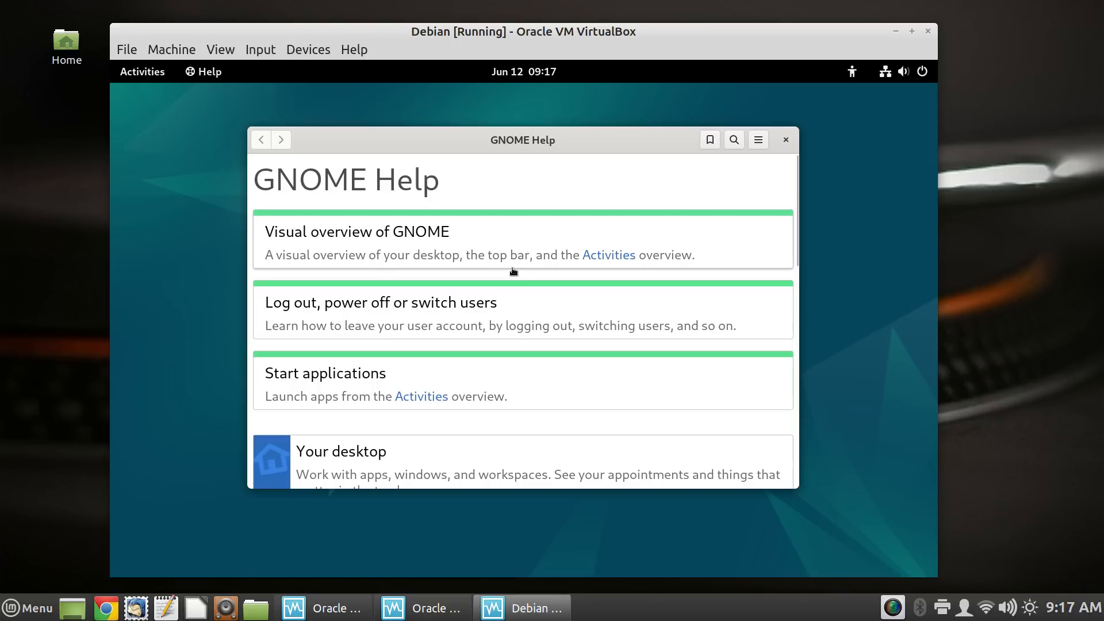
{"action": "scroll", "coordinate": [513, 272], "scroll_direction": "down", "scroll_amount": 5}
{"action": "scroll", "coordinate": [513, 271], "scroll_direction": "down", "scroll_amount": 13}
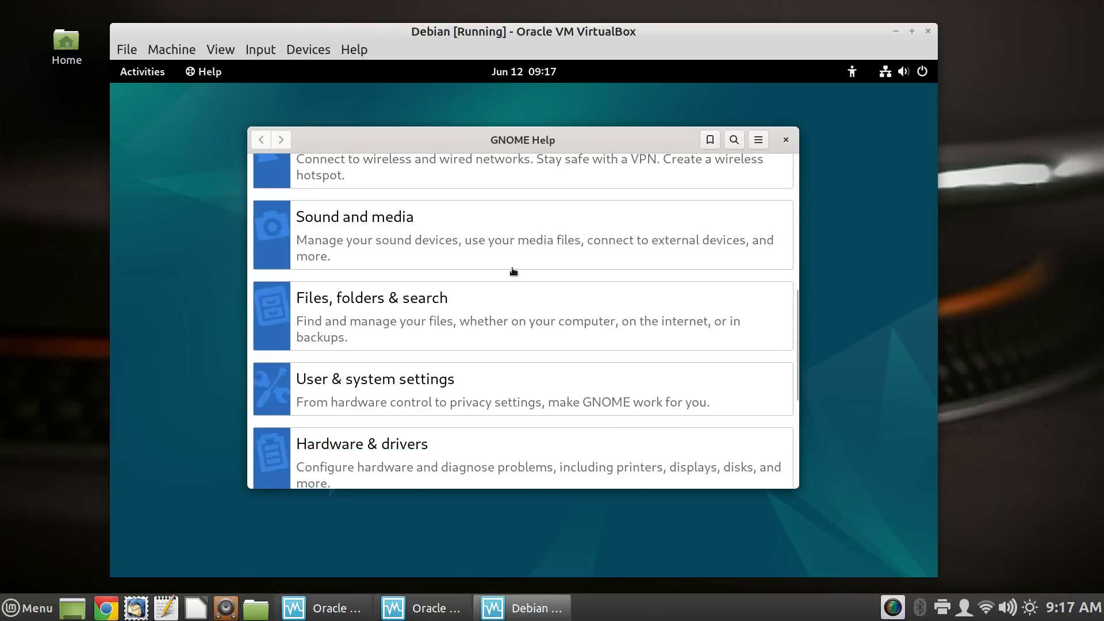
{"action": "scroll", "coordinate": [514, 272], "scroll_direction": "down", "scroll_amount": 2}
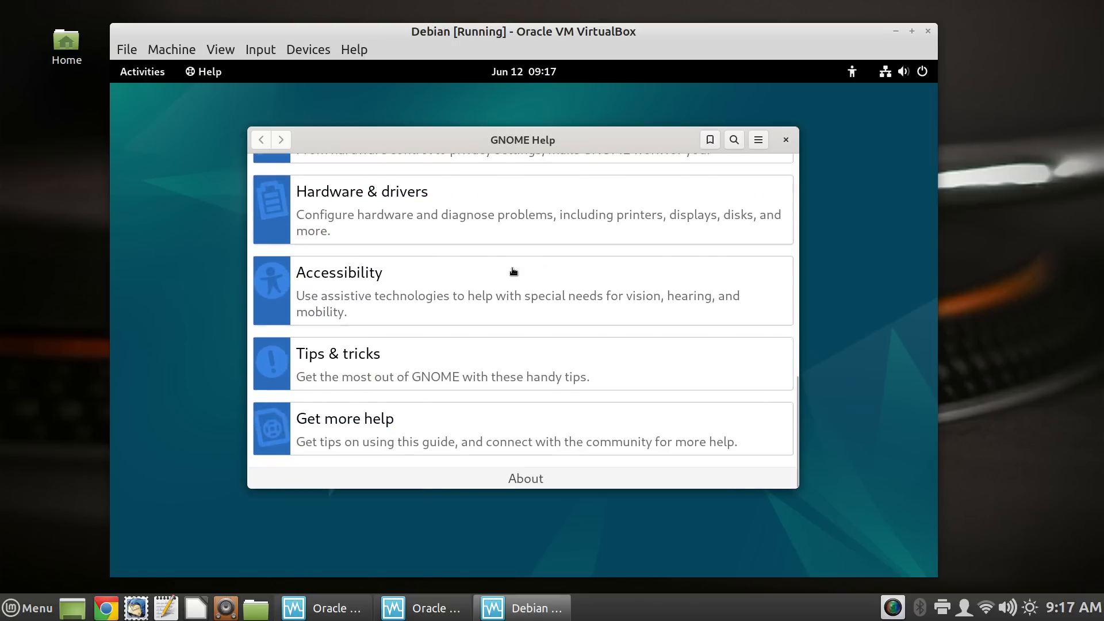
{"action": "left_click", "coordinate": [789, 139]}
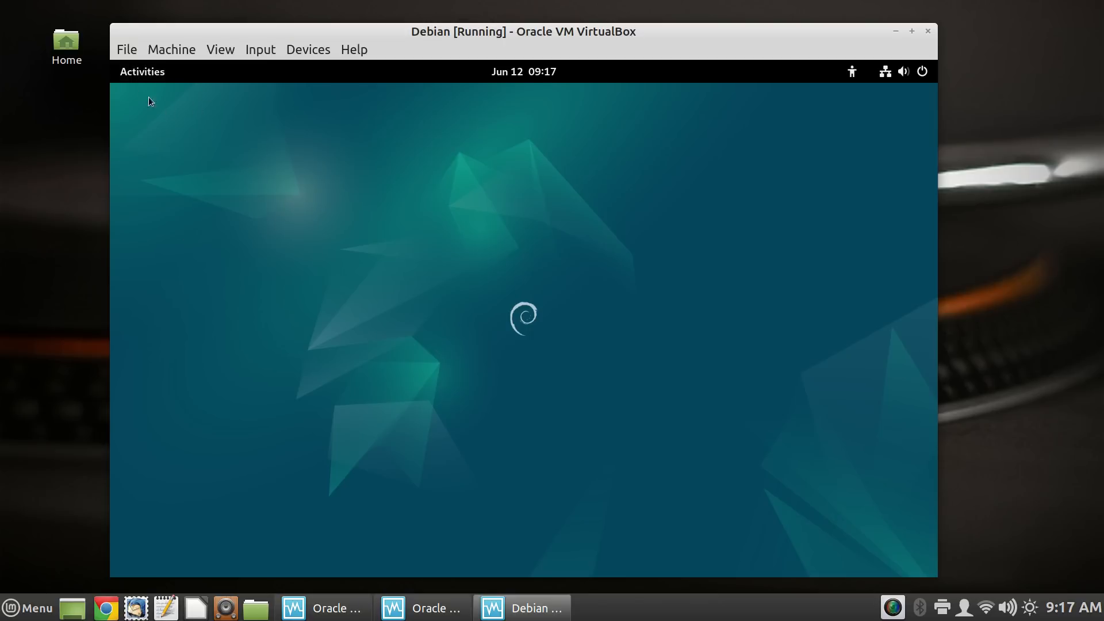
Step: Open System Monitor from the installed applications, view its Resources graphs for CPU, memory and network, and close it
{"action": "left_click", "coordinate": [124, 74]}
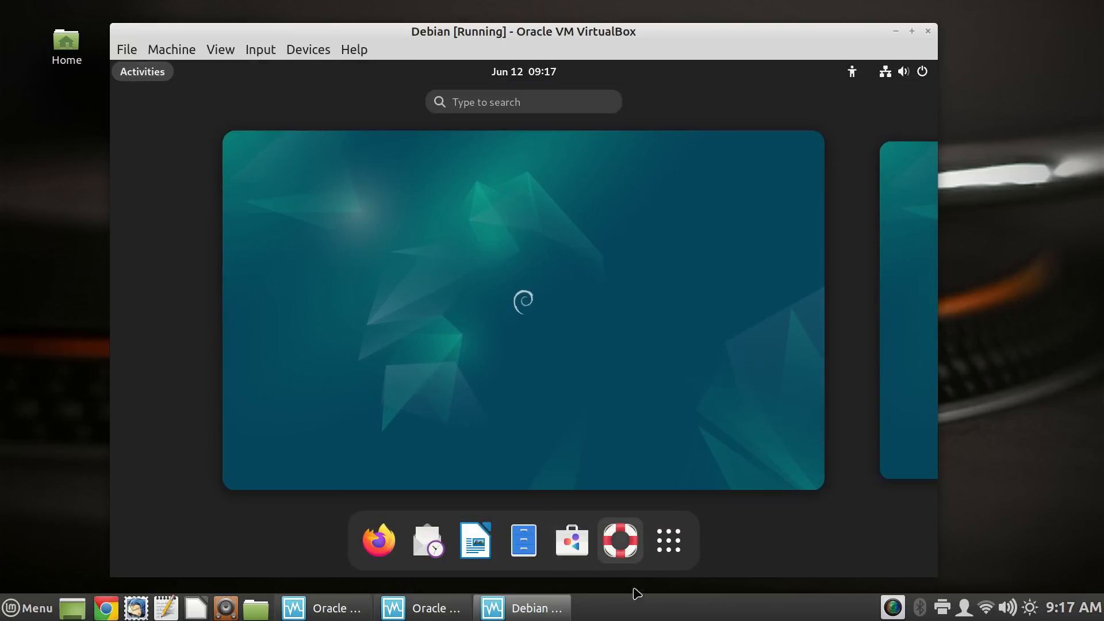
{"action": "left_click", "coordinate": [668, 548]}
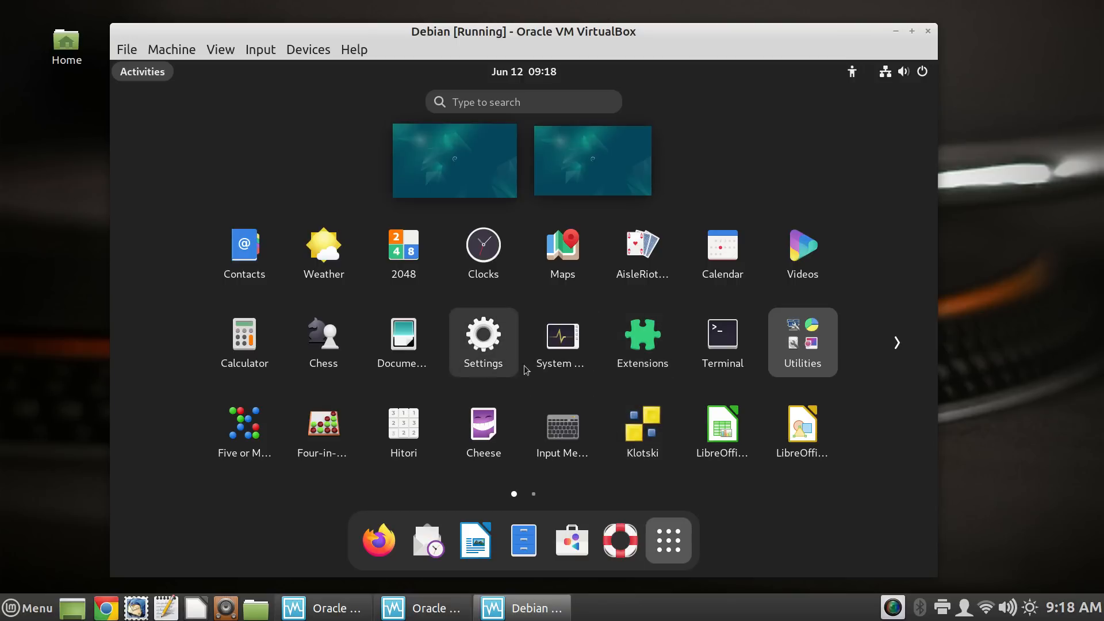
{"action": "left_click", "coordinate": [566, 341]}
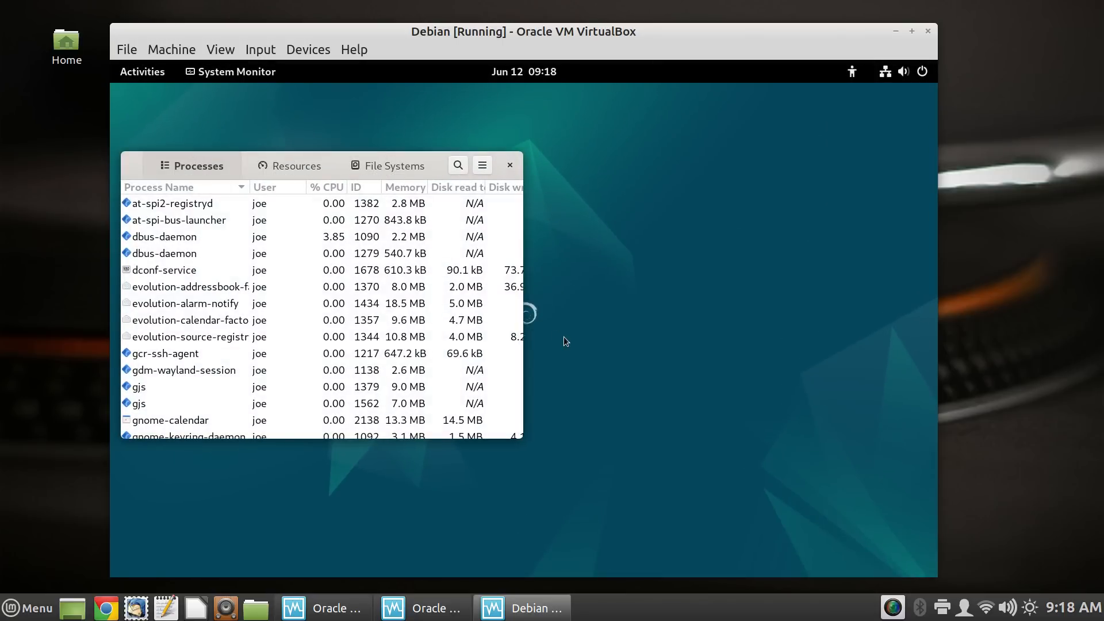
{"action": "left_click_drag", "start_coordinate": [320, 165], "coordinate": [604, 181]}
{"action": "left_click", "coordinate": [573, 183]}
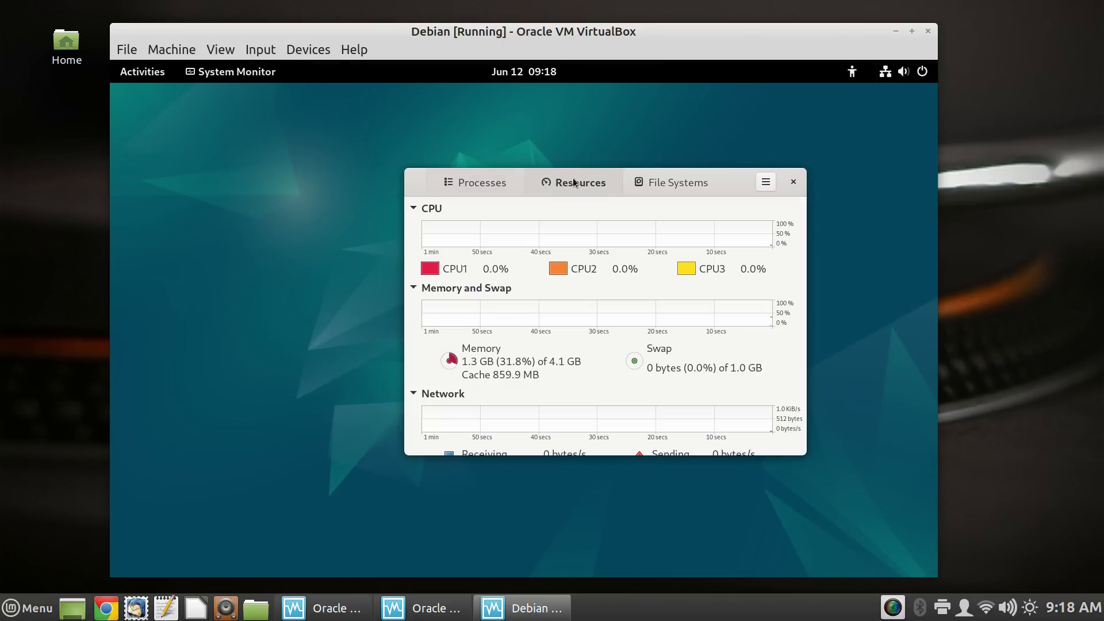
{"action": "left_click", "coordinate": [794, 183]}
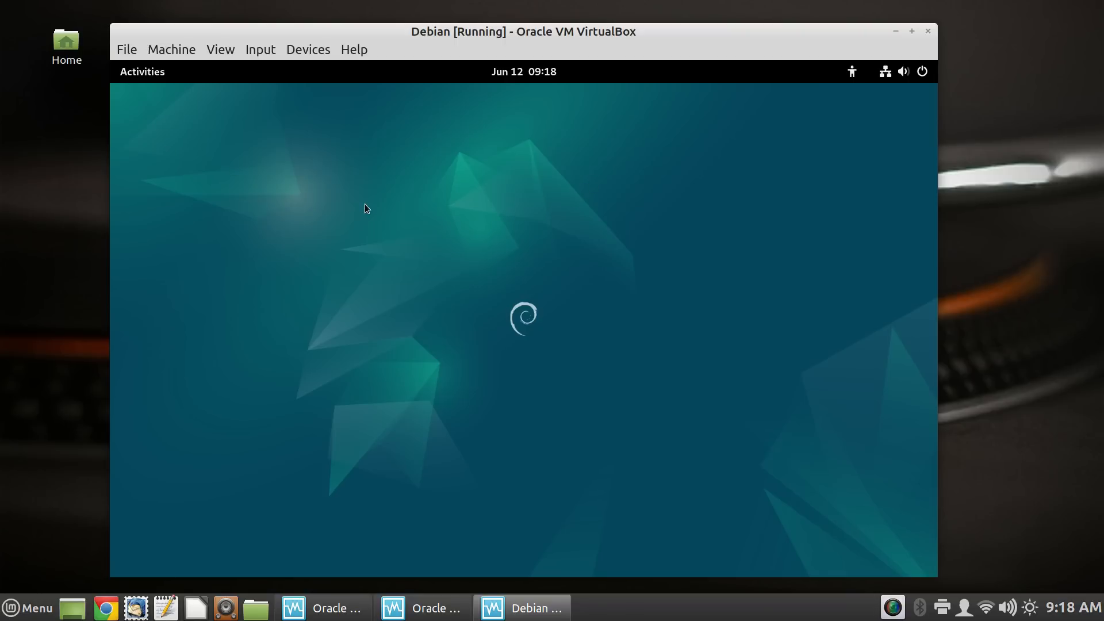
Step: Search the desktop for terminal and launch Terminal
{"action": "left_click", "coordinate": [146, 71]}
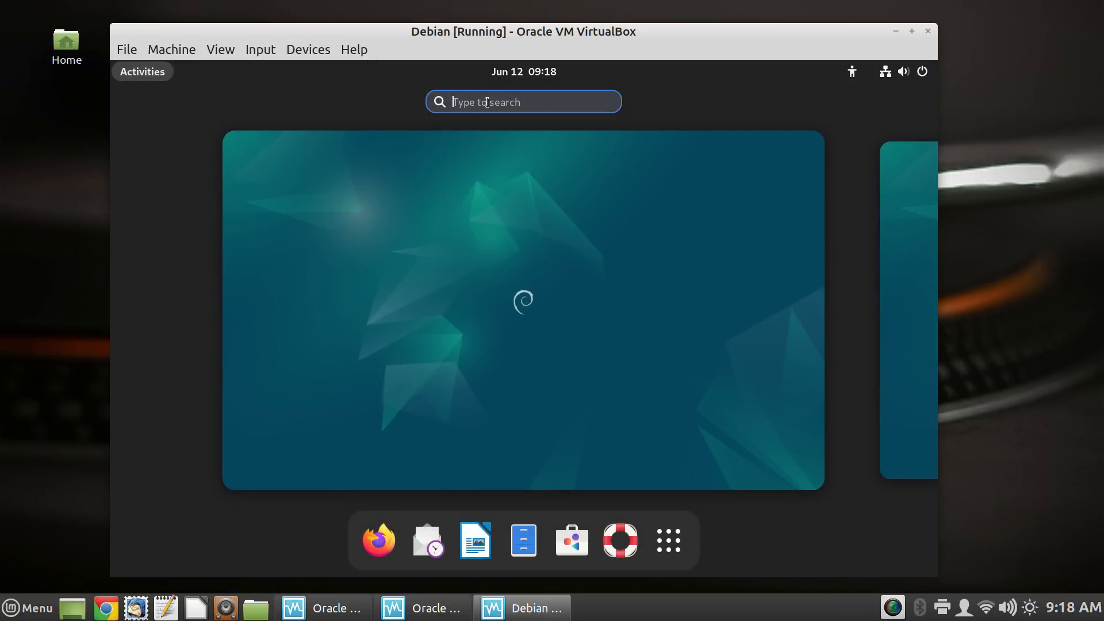
{"action": "type", "text": "terminal"}
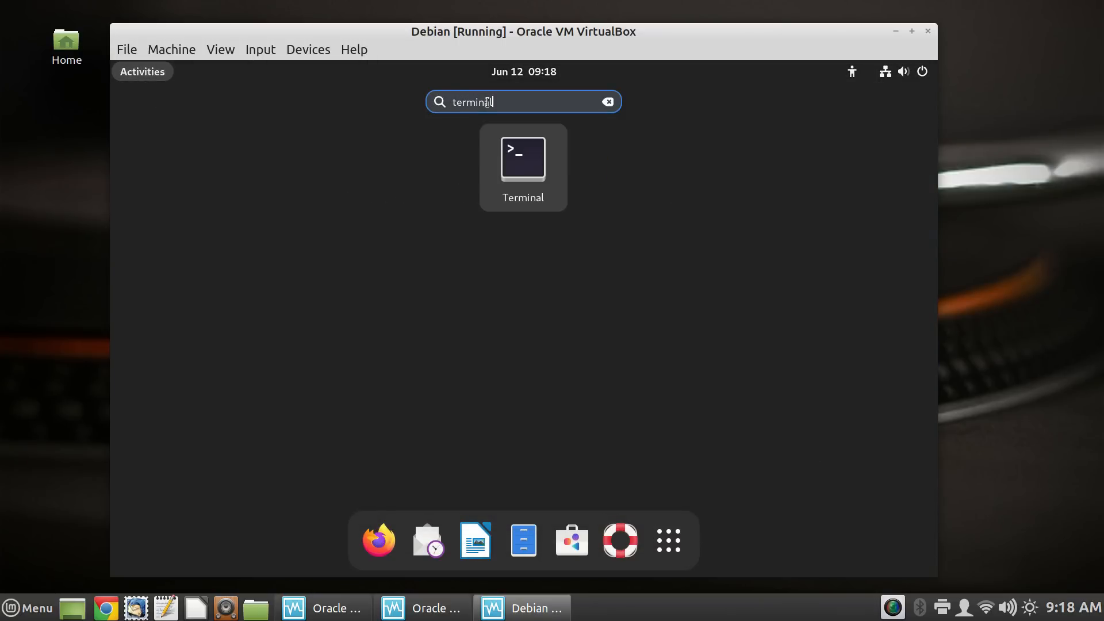
{"action": "key", "text": "Return"}
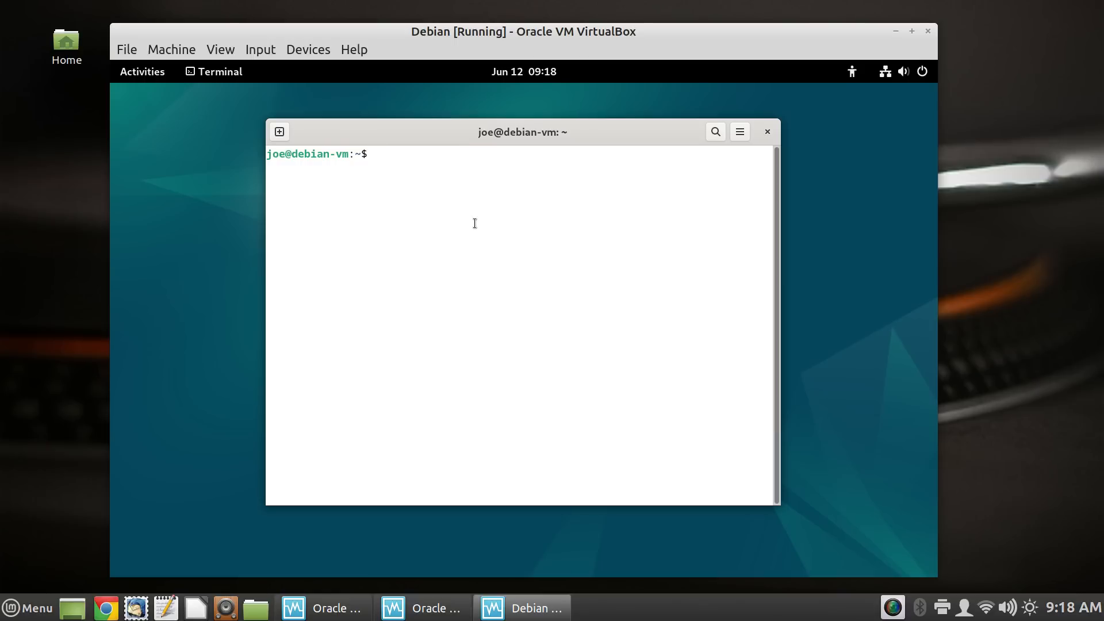
Step: Switch to the root account with su root and the root password, enlarging the terminal text and repositioning its window
{"action": "type", "text": "su root"}
{"action": "key", "text": "Return"}
{"action": "key", "text": "ctrl+plus"}
{"action": "key", "text": "ctrl+plus"}
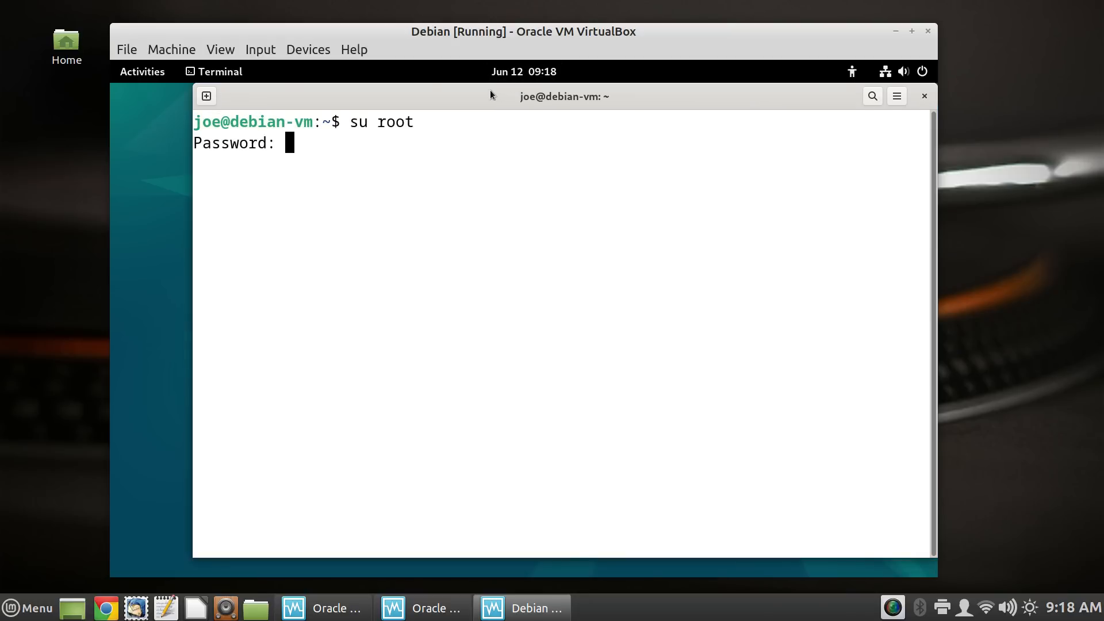
{"action": "left_click_drag", "start_coordinate": [490, 90], "coordinate": [410, 89]}
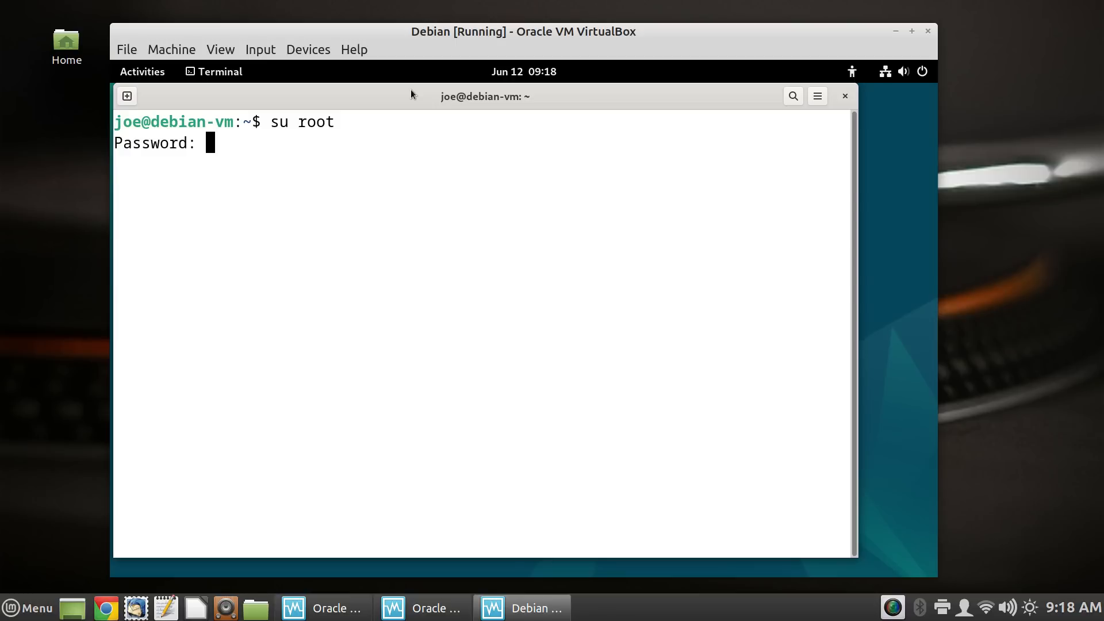
{"action": "key", "text": "Return"}
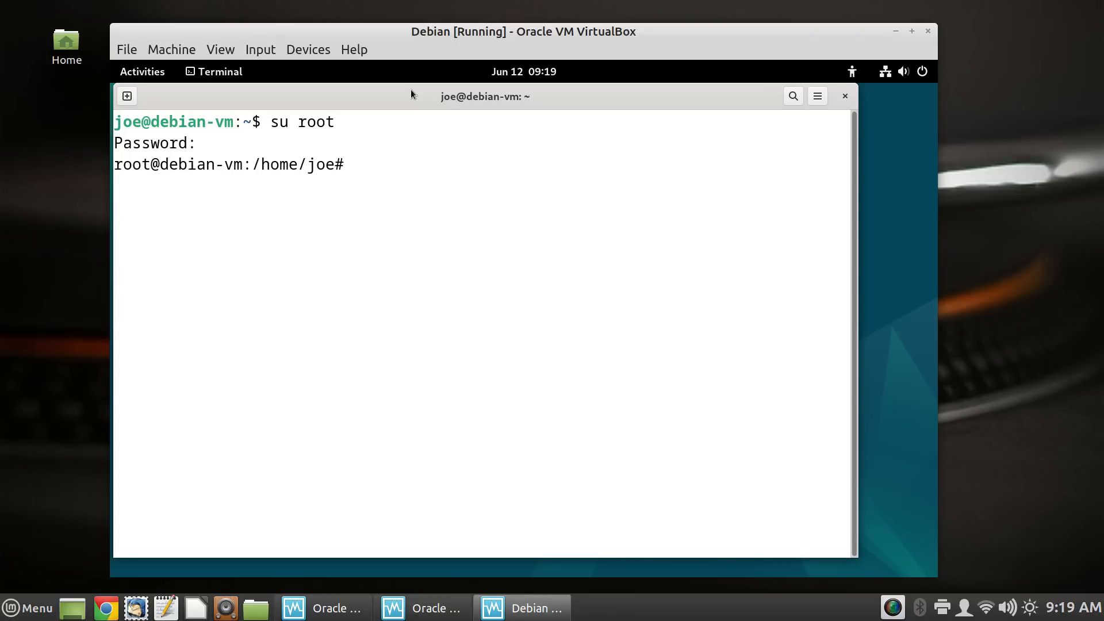
Step: Install the htop package as root with apt install htop
{"action": "type", "text": "apt install h"}
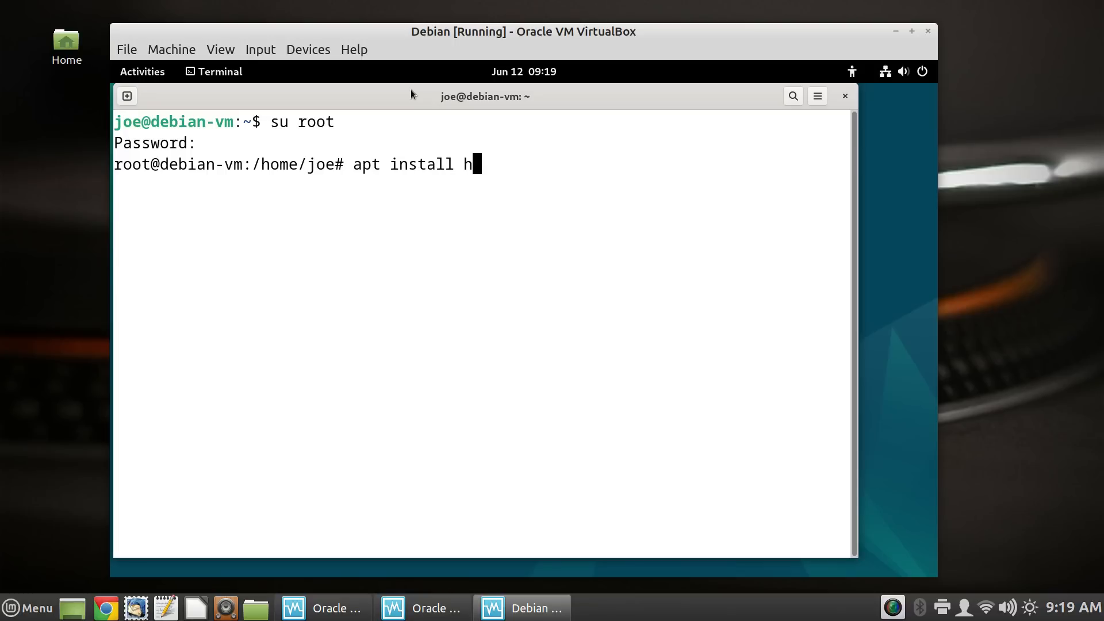
{"action": "type", "text": "top"}
{"action": "key", "text": "Return"}
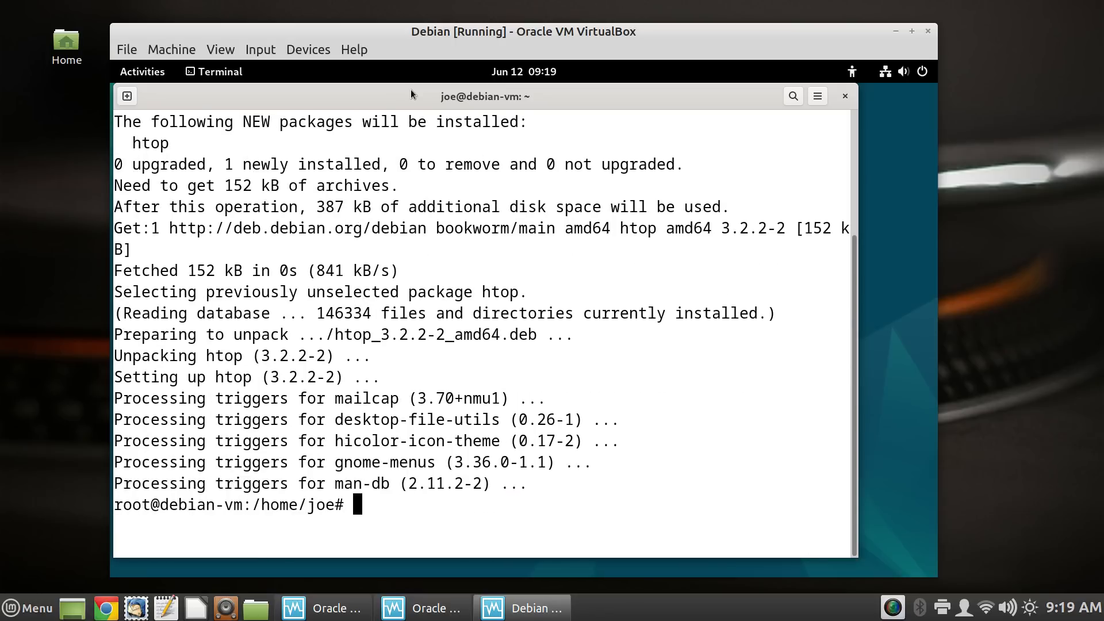
Step: Exit the root session and run htop as the regular user
{"action": "type", "text": "exit"}
{"action": "key", "text": "Return"}
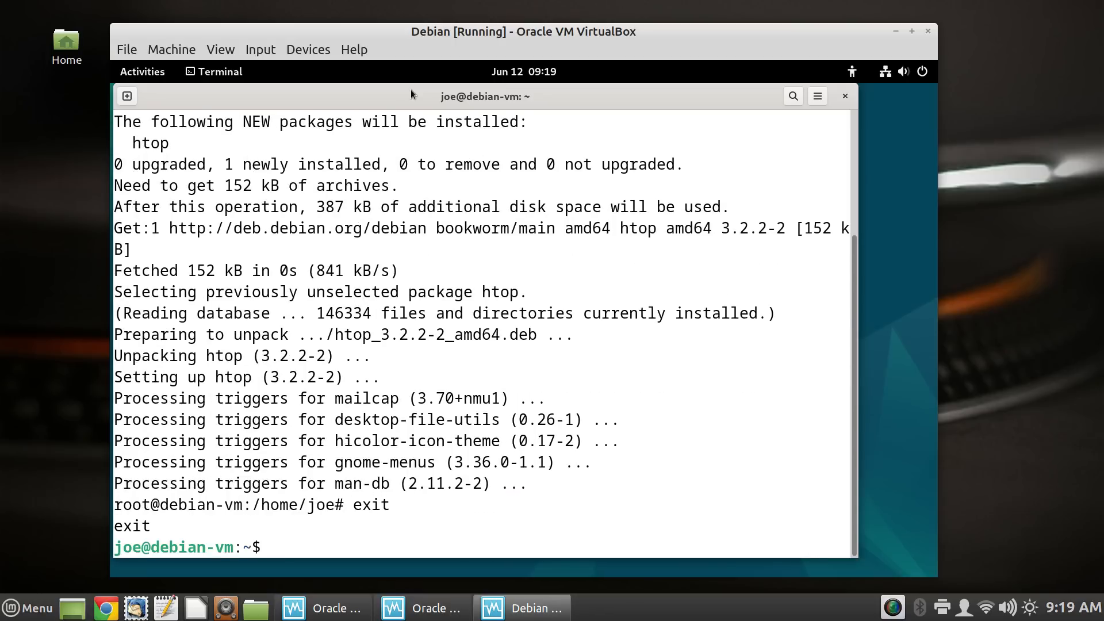
{"action": "type", "text": "htop"}
{"action": "key", "text": "Return"}
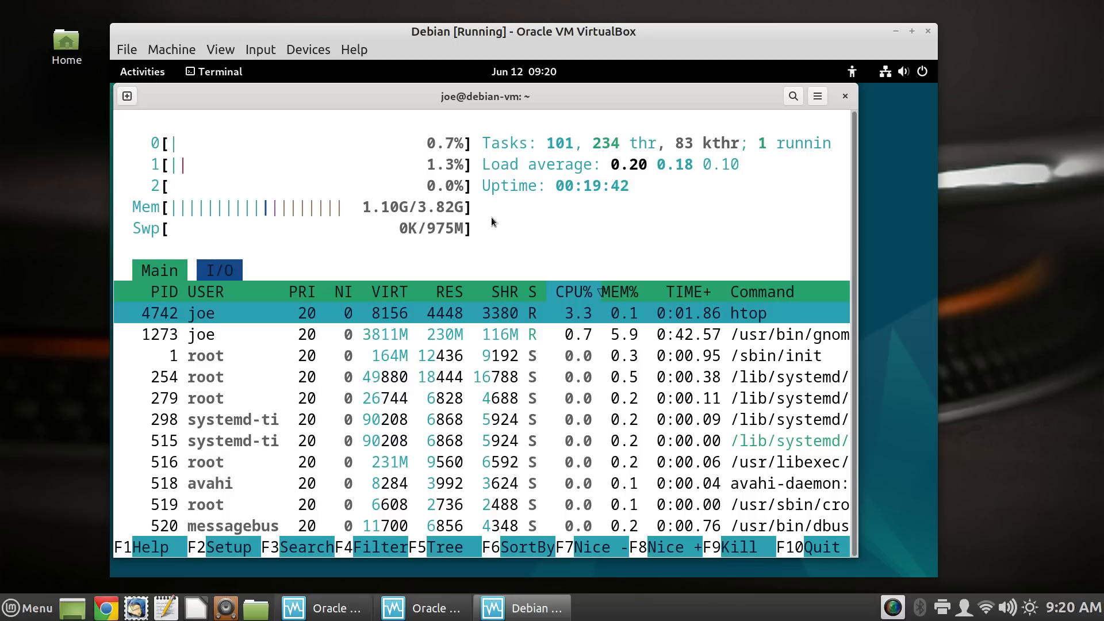
Step: Close the terminal running htop, ending its process, and launch Software by searching the desktop for soft
{"action": "left_click", "coordinate": [844, 96]}
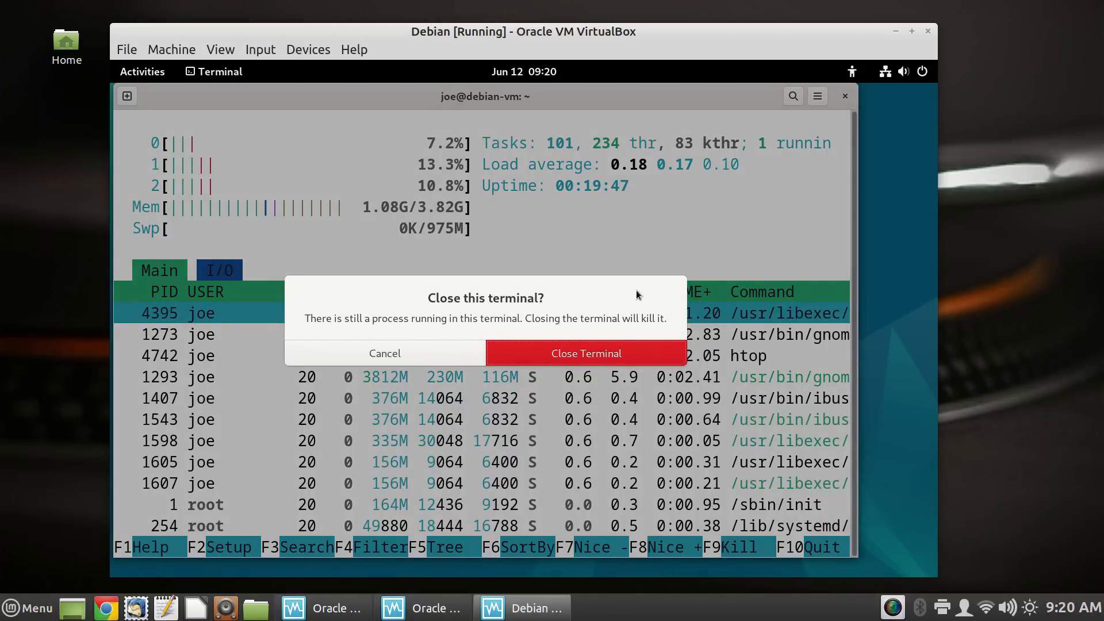
{"action": "left_click", "coordinate": [605, 354]}
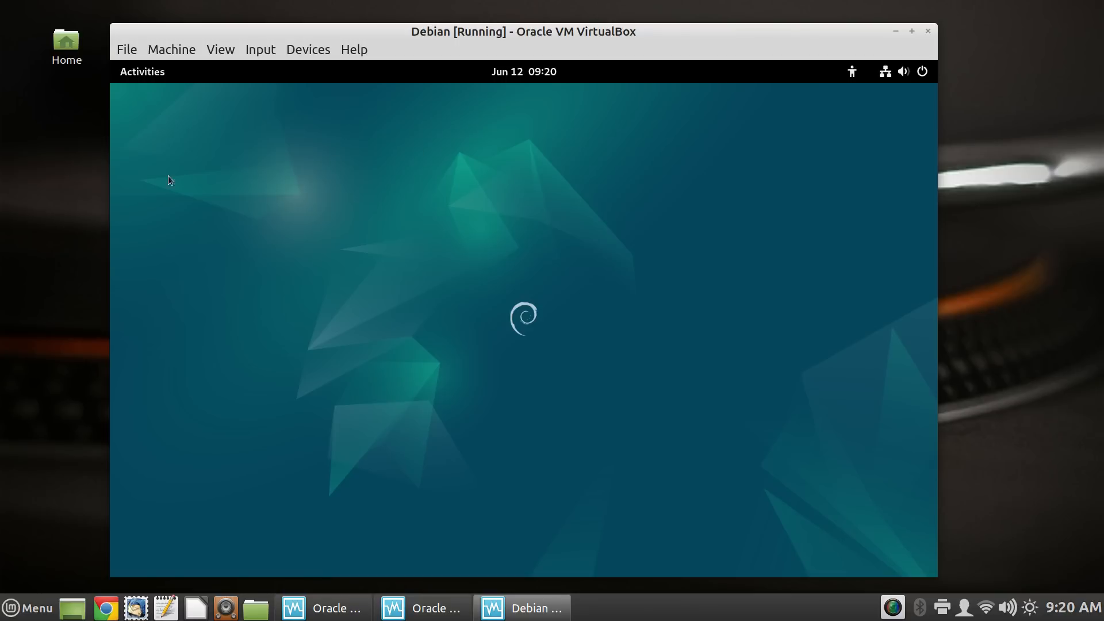
{"action": "left_click", "coordinate": [153, 74]}
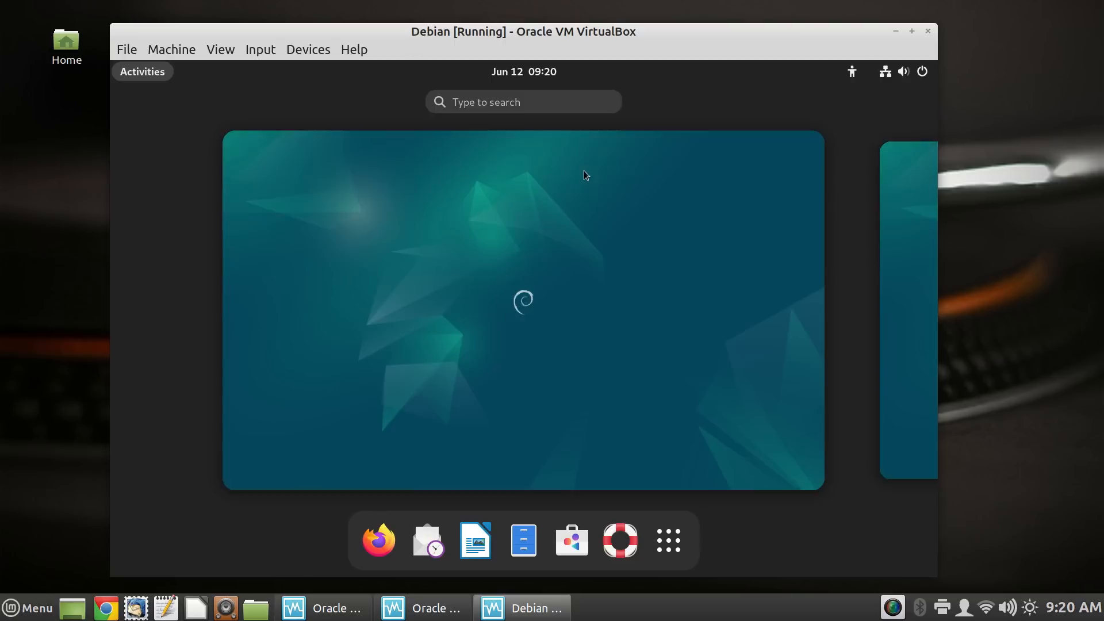
{"action": "type", "text": "soft"}
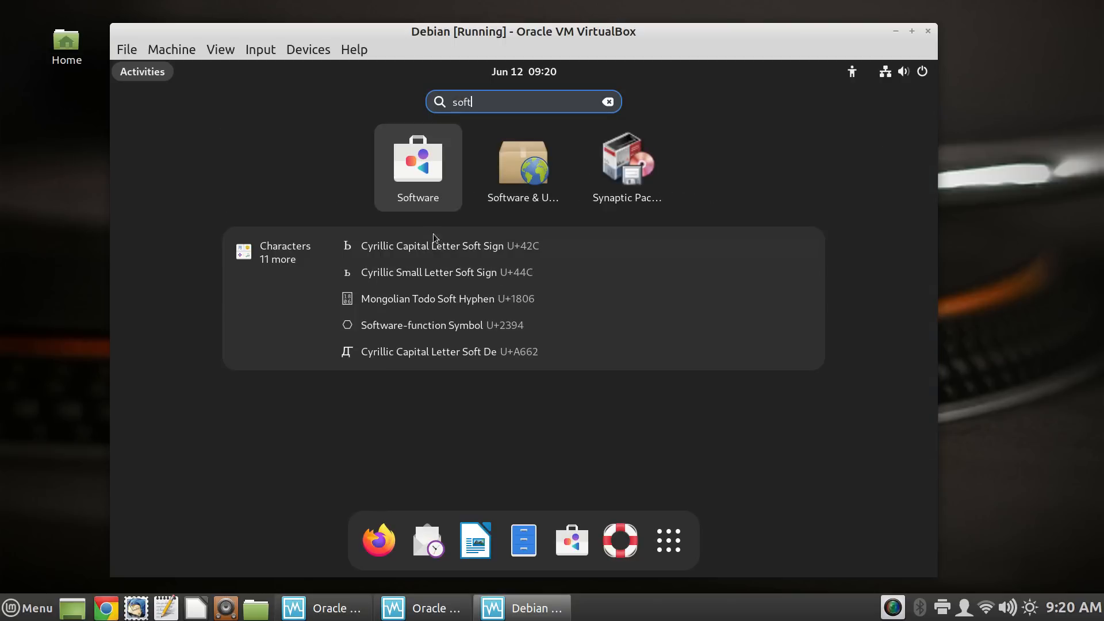
{"action": "left_click", "coordinate": [427, 190]}
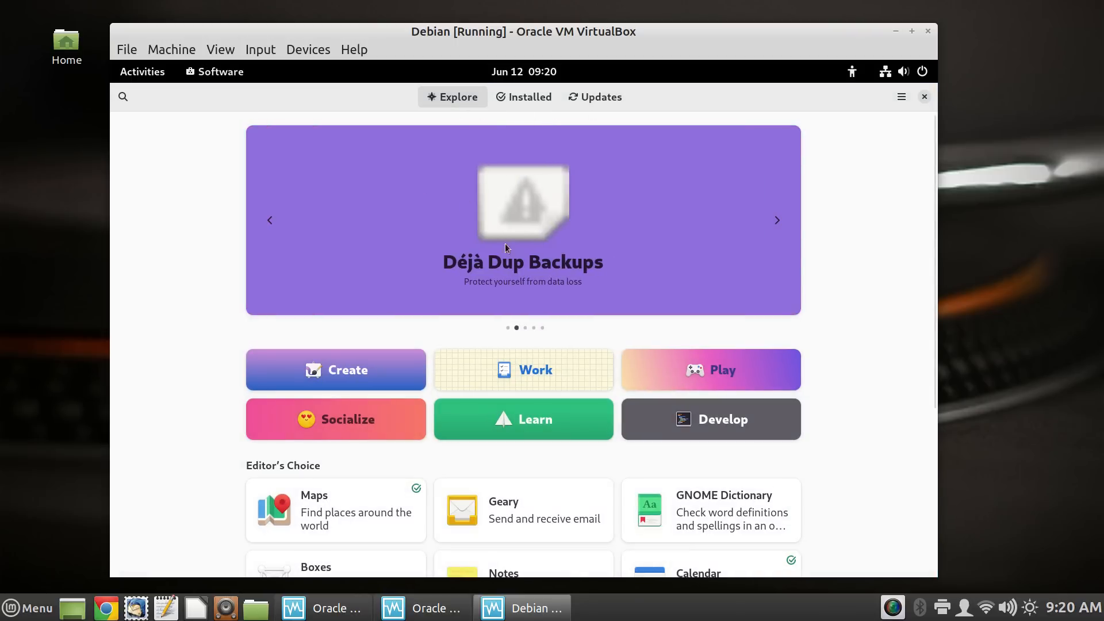
Step: Look through the featured applications, Editor's Choice and category listings on the Explore page of Software
{"action": "scroll", "coordinate": [567, 275], "scroll_direction": "down", "scroll_amount": 1}
{"action": "scroll", "coordinate": [567, 272], "scroll_direction": "down", "scroll_amount": 1}
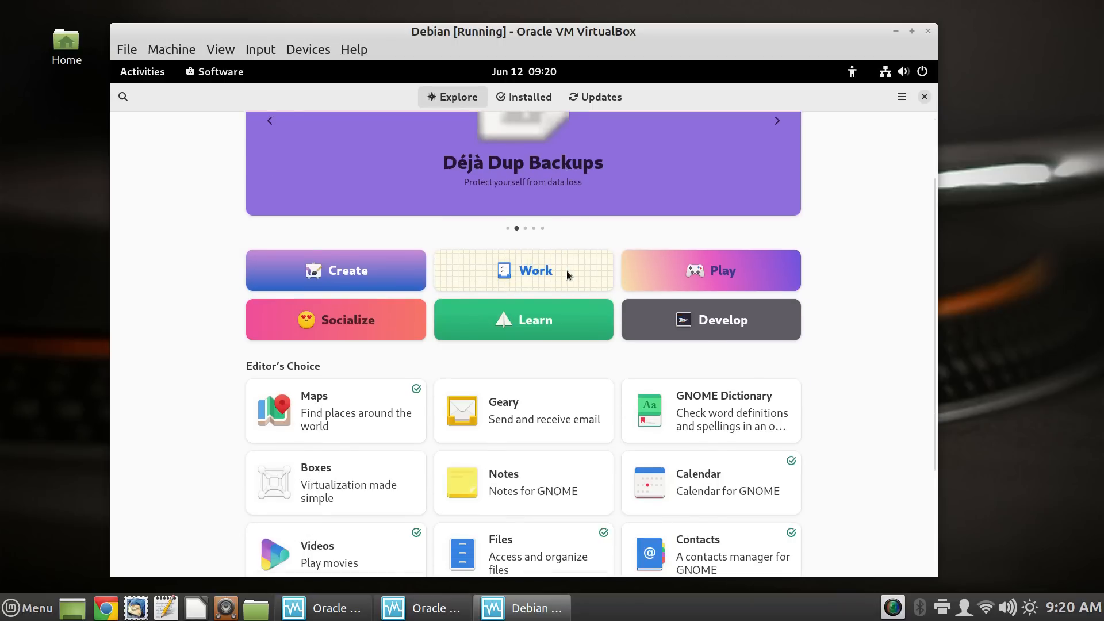
{"action": "scroll", "coordinate": [567, 271], "scroll_direction": "up", "scroll_amount": 1}
{"action": "scroll", "coordinate": [567, 272], "scroll_direction": "down", "scroll_amount": 4}
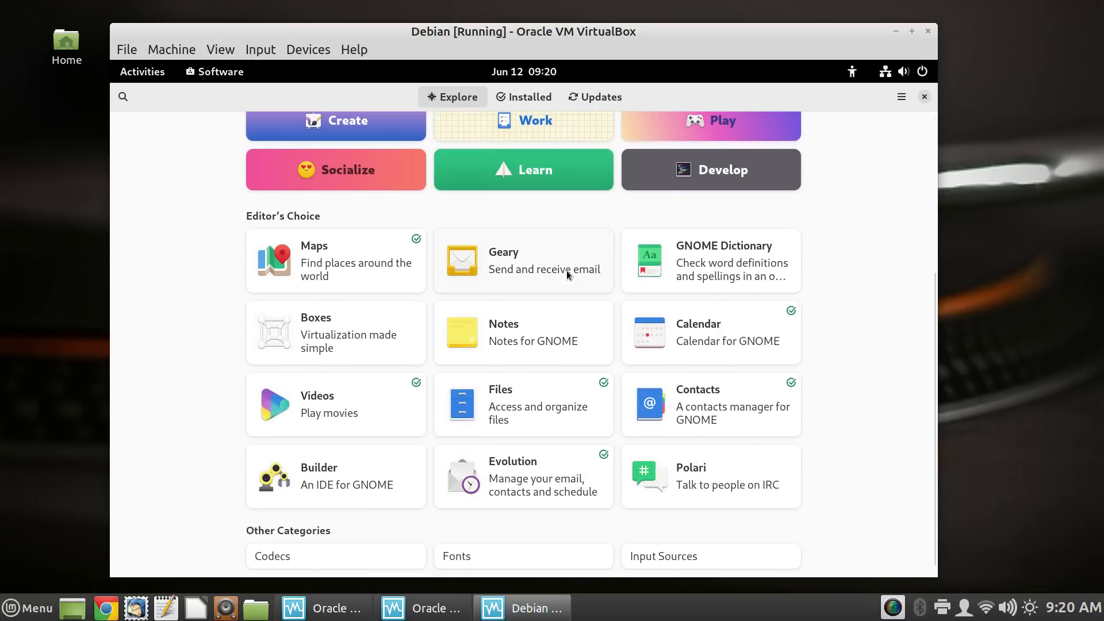
{"action": "scroll", "coordinate": [567, 271], "scroll_direction": "up", "scroll_amount": 5}
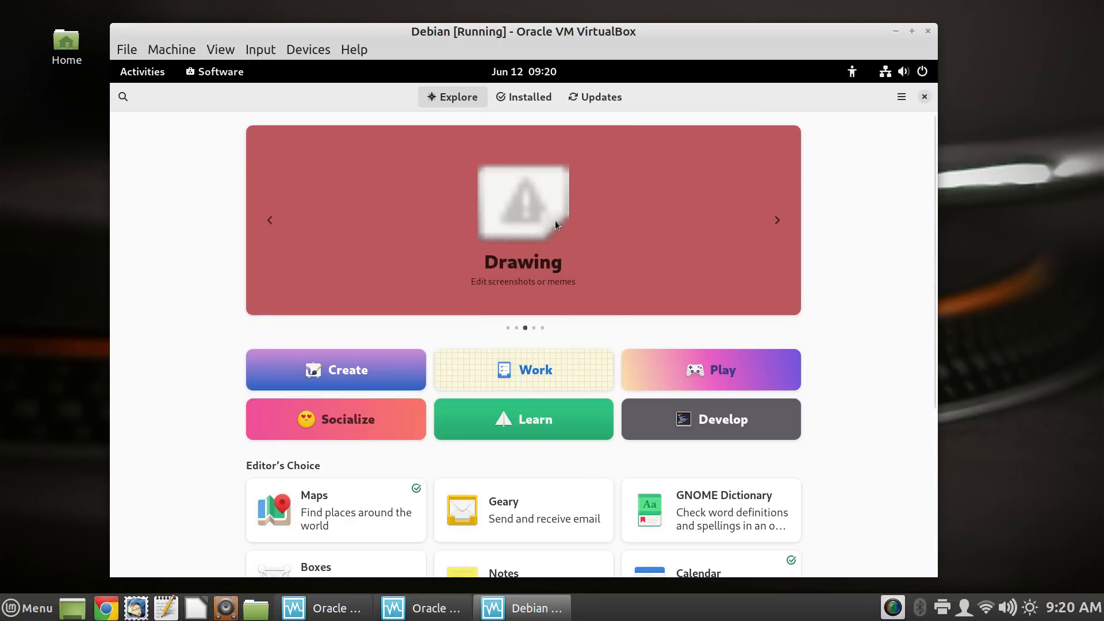
{"action": "scroll", "coordinate": [554, 221], "scroll_direction": "down", "scroll_amount": 5}
{"action": "scroll", "coordinate": [555, 224], "scroll_direction": "up", "scroll_amount": 3}
{"action": "scroll", "coordinate": [556, 225], "scroll_direction": "up", "scroll_amount": 2}
Step: Search Software for mp3gain and close the application
{"action": "left_click", "coordinate": [122, 96]}
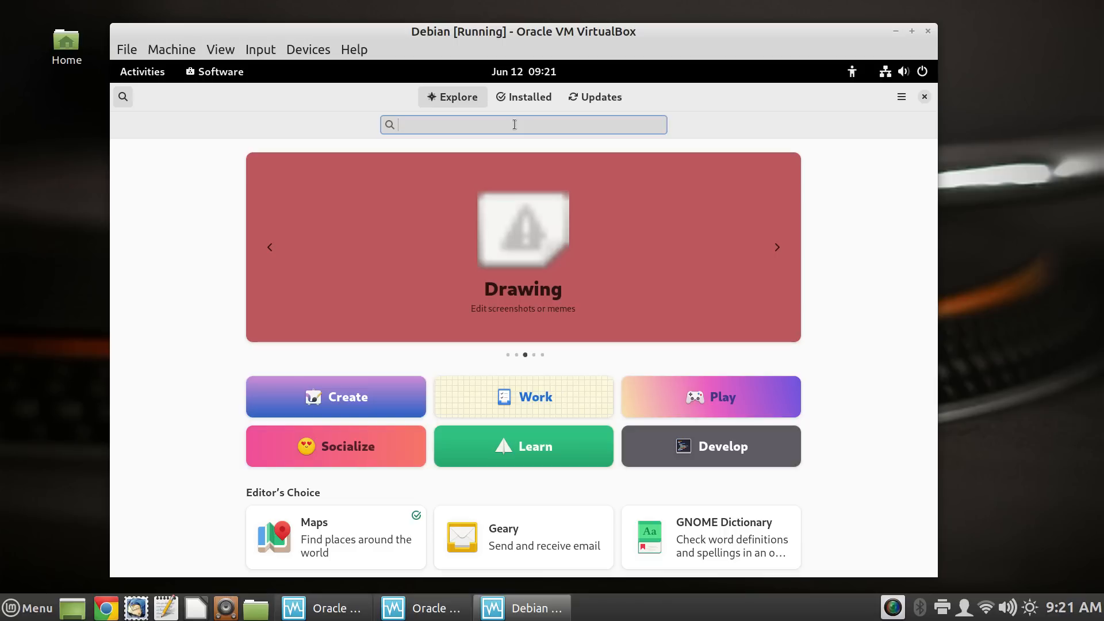
{"action": "type", "text": "mp3"}
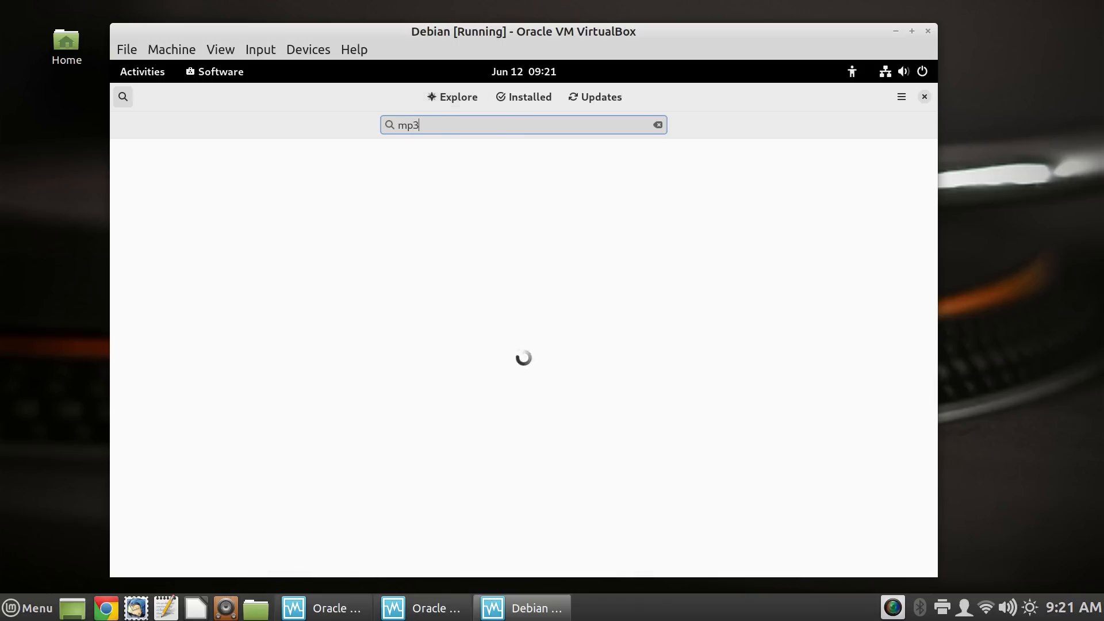
{"action": "type", "text": "gain"}
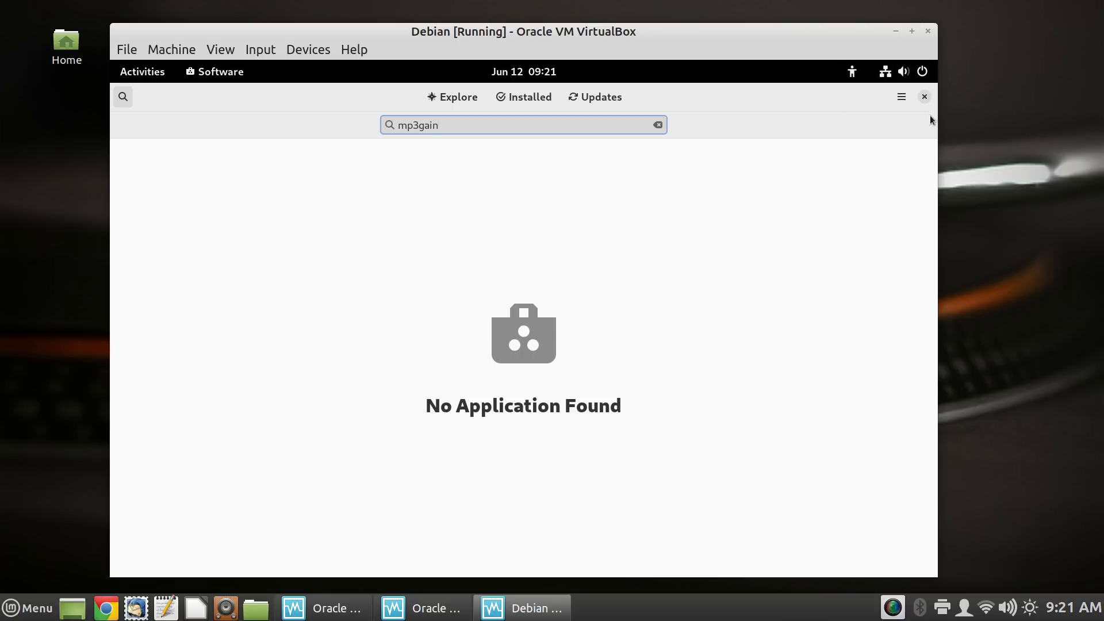
{"action": "left_click", "coordinate": [925, 97]}
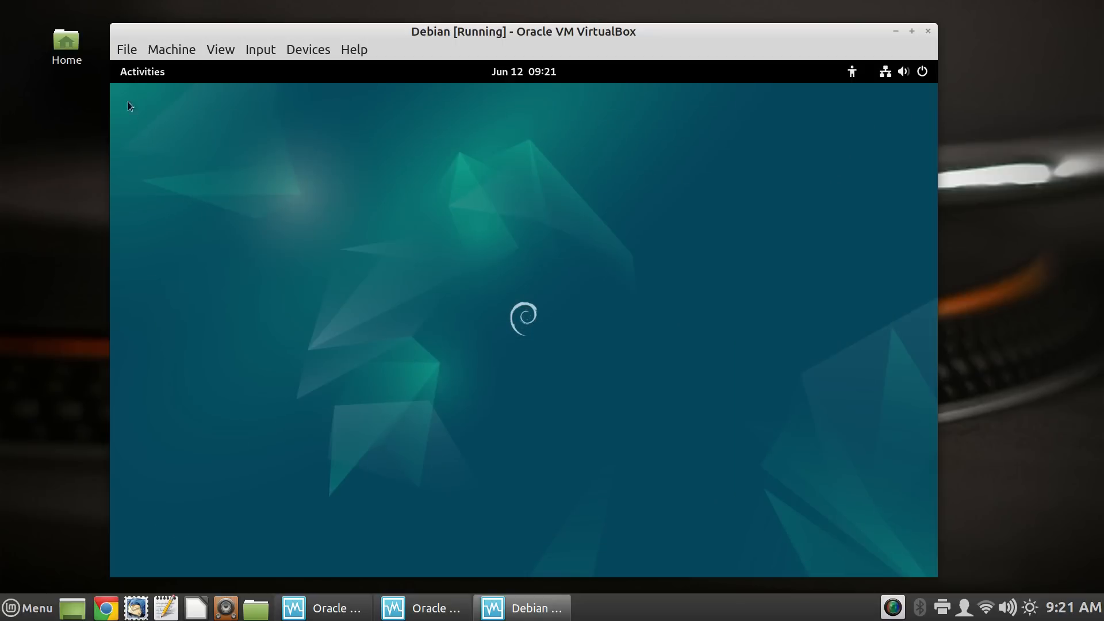
Step: Launch Terminal by searching the desktop for term, enlarge its text and reposition its window
{"action": "left_click", "coordinate": [140, 75]}
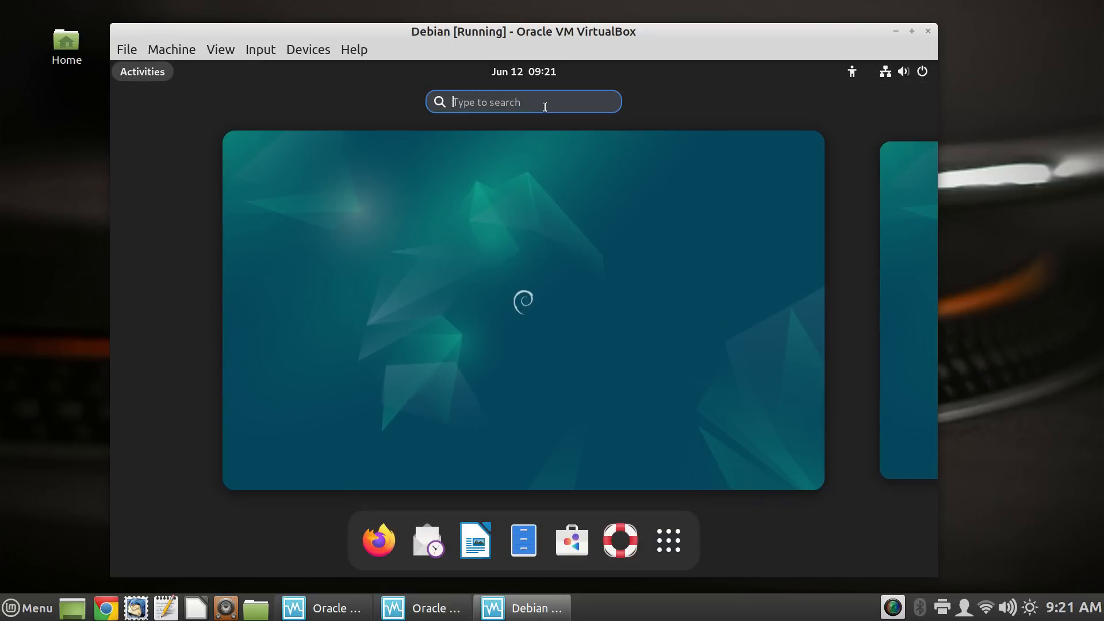
{"action": "type", "text": "term"}
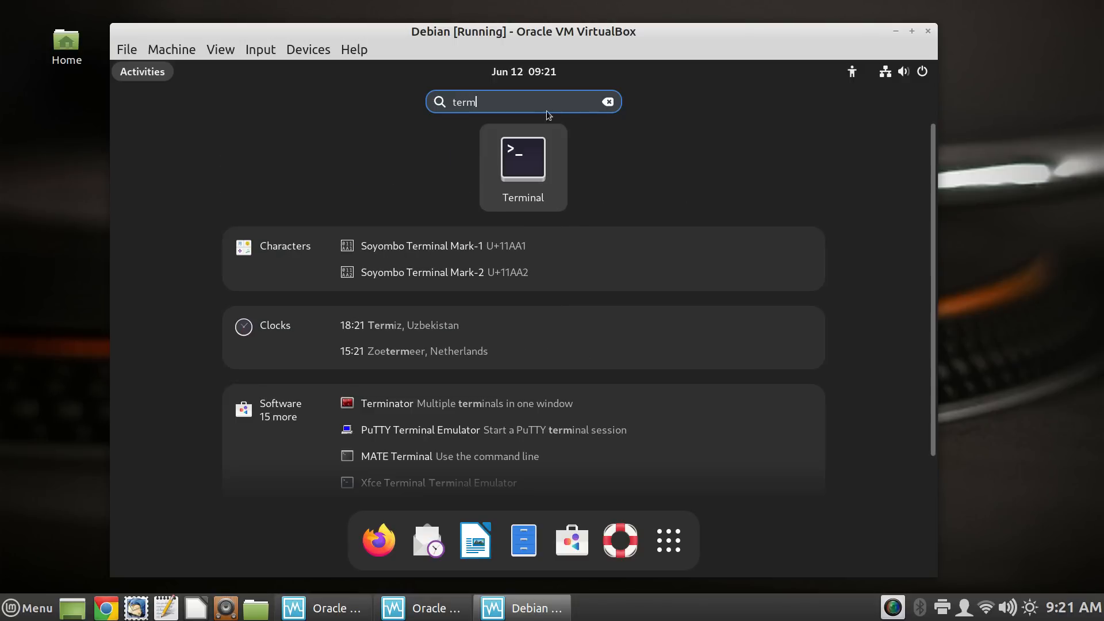
{"action": "left_click", "coordinate": [529, 168]}
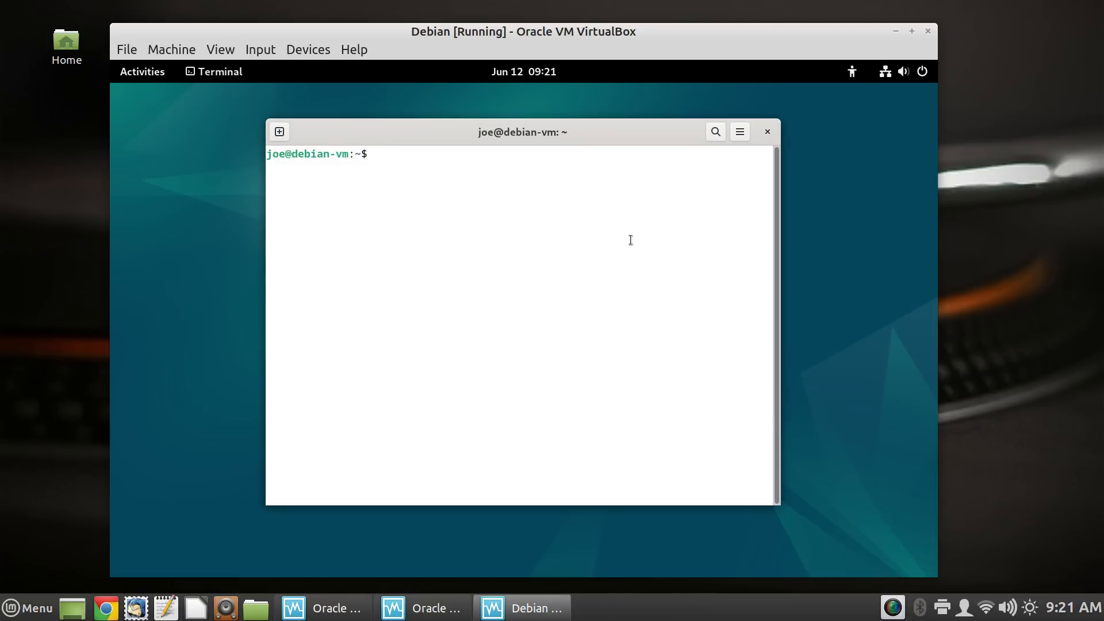
{"action": "key", "text": "ctrl+plus"}
{"action": "key", "text": "ctrl+plus"}
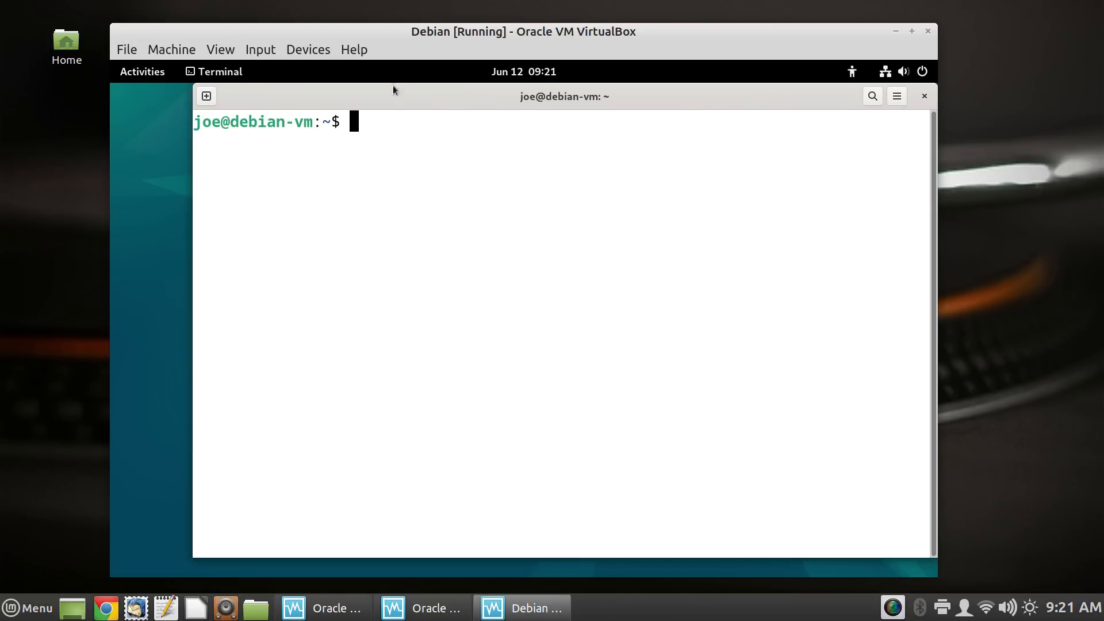
{"action": "left_click_drag", "start_coordinate": [430, 96], "coordinate": [372, 95]}
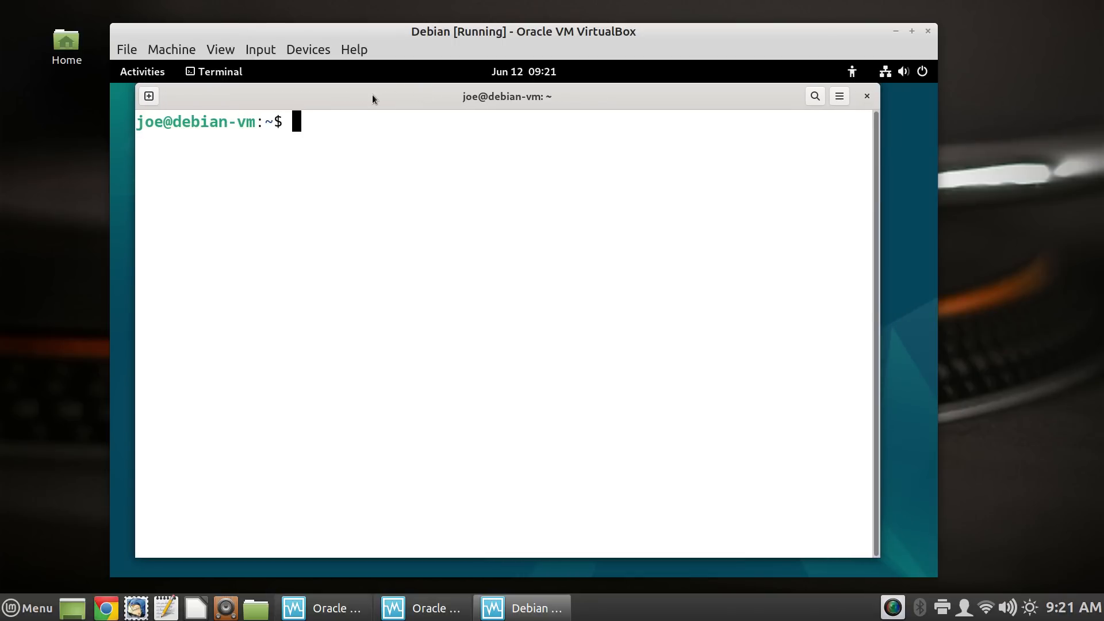
Step: Search the package repositories for mp3gain with apt search
{"action": "type", "text": "apt search "}
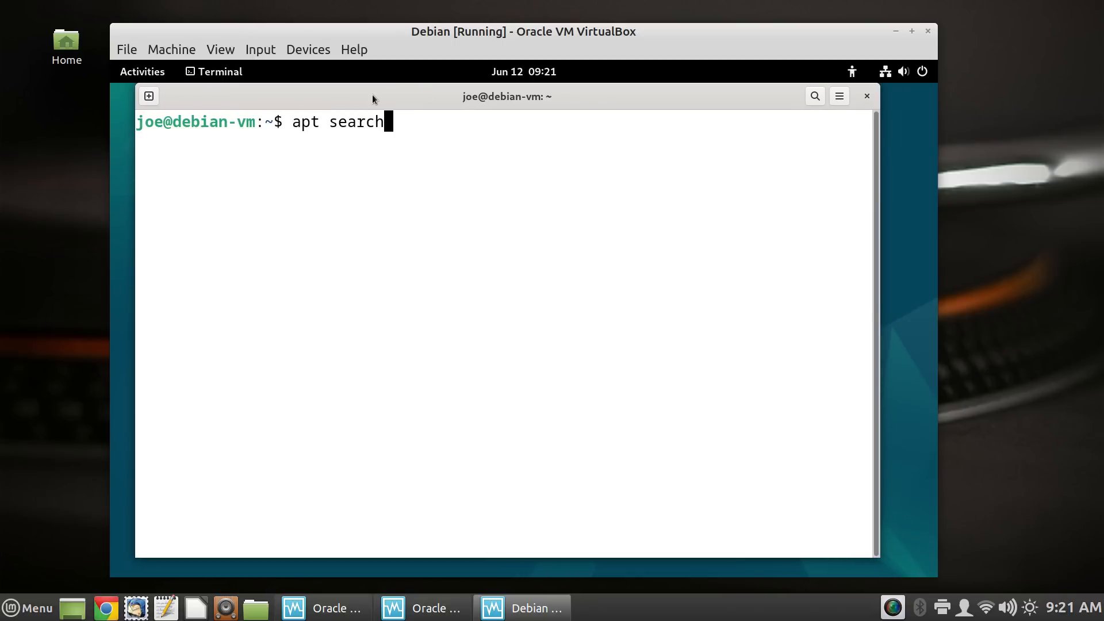
{"action": "type", "text": "mp3gain"}
{"action": "key", "text": "Return"}
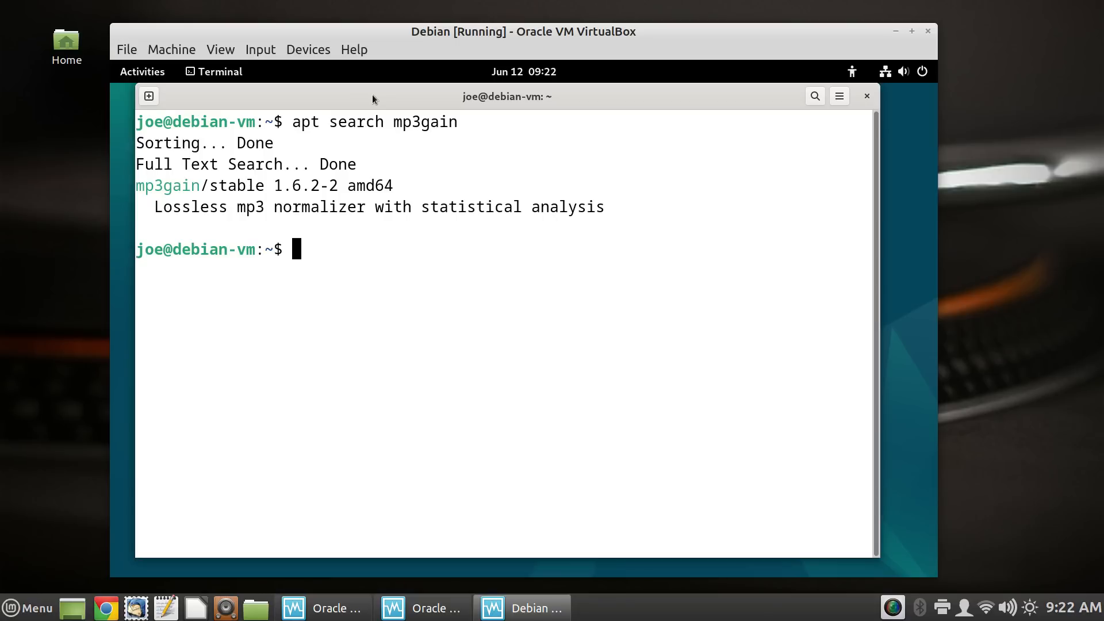
Step: Switch to the root account with su root and enter the root password
{"action": "type", "text": "su root"}
{"action": "key", "text": "Return"}
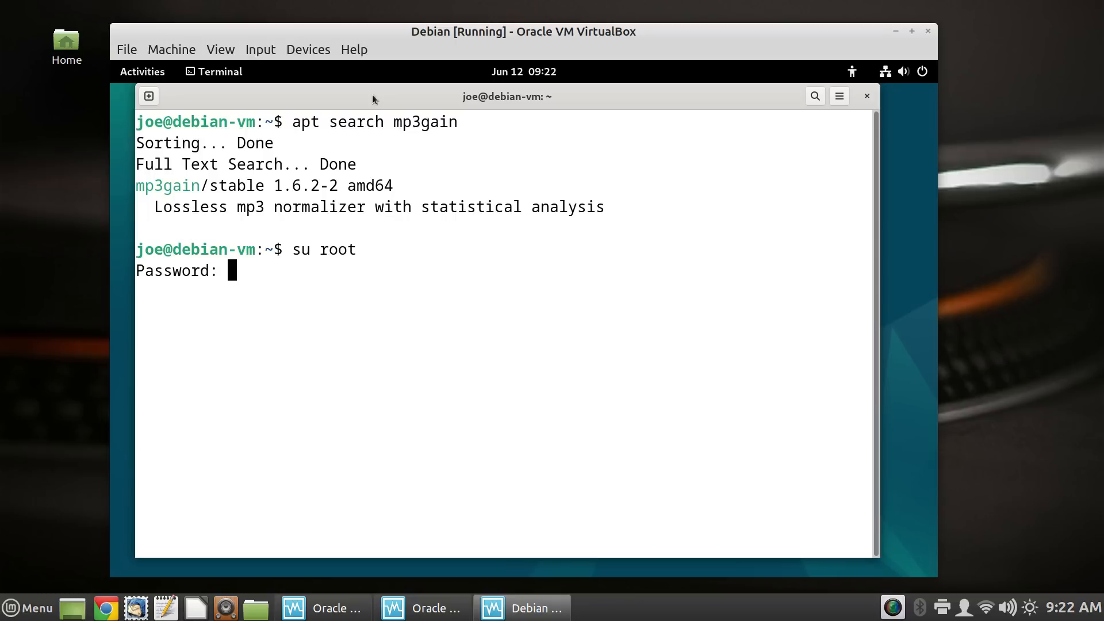
{"action": "key", "text": "Return"}
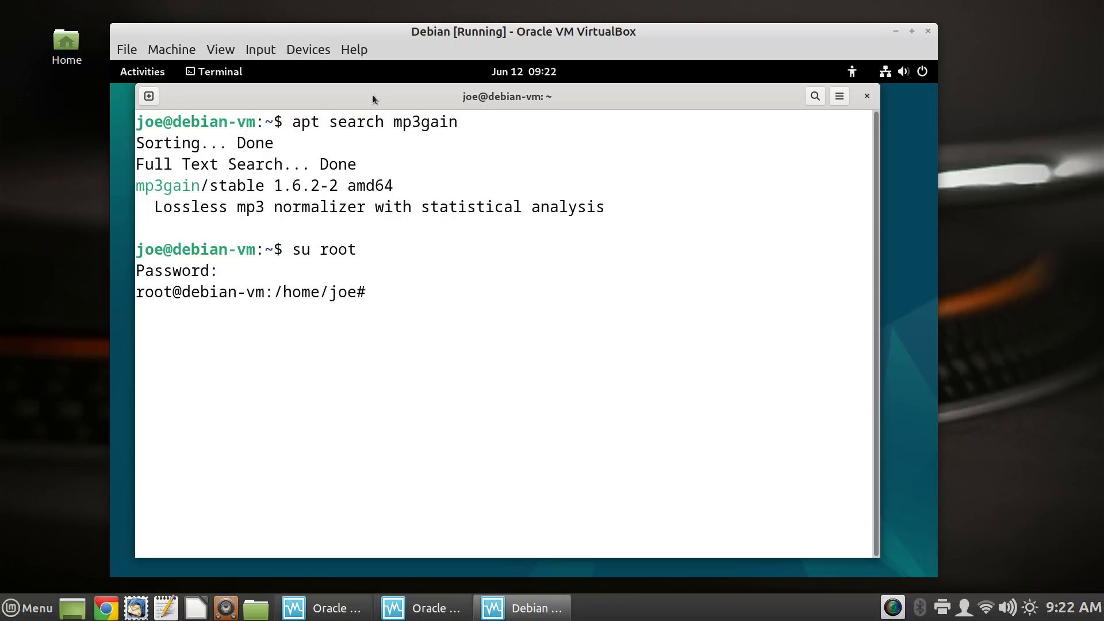
Step: Install the mp3gain package as root with apt install mp3gain
{"action": "type", "text": "apt inst"}
{"action": "type", "text": "mp3"}
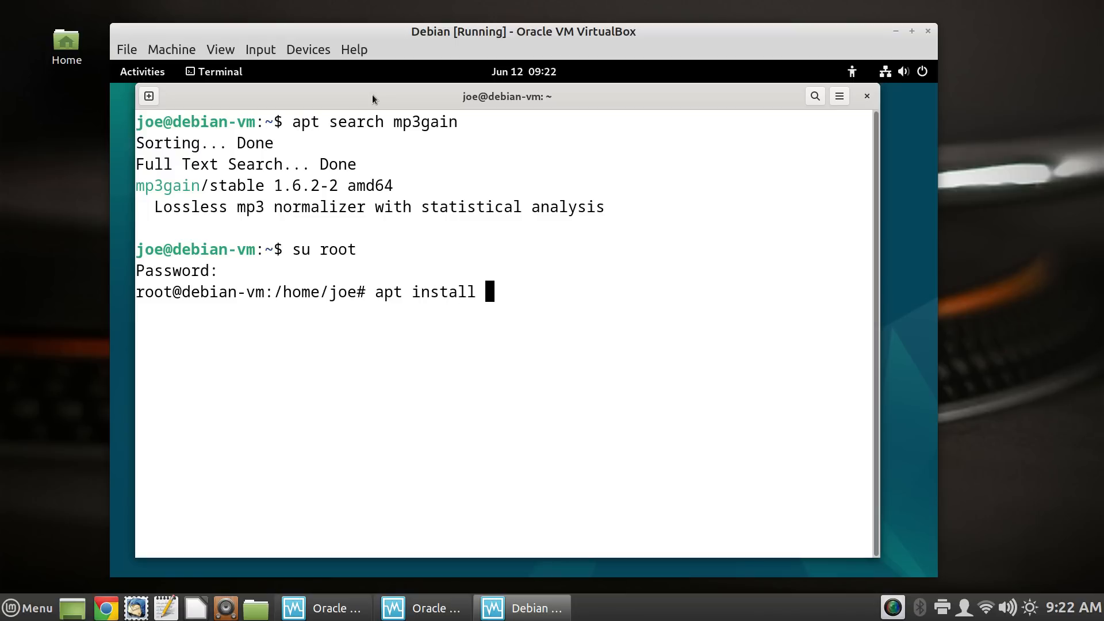
{"action": "type", "text": "gain"}
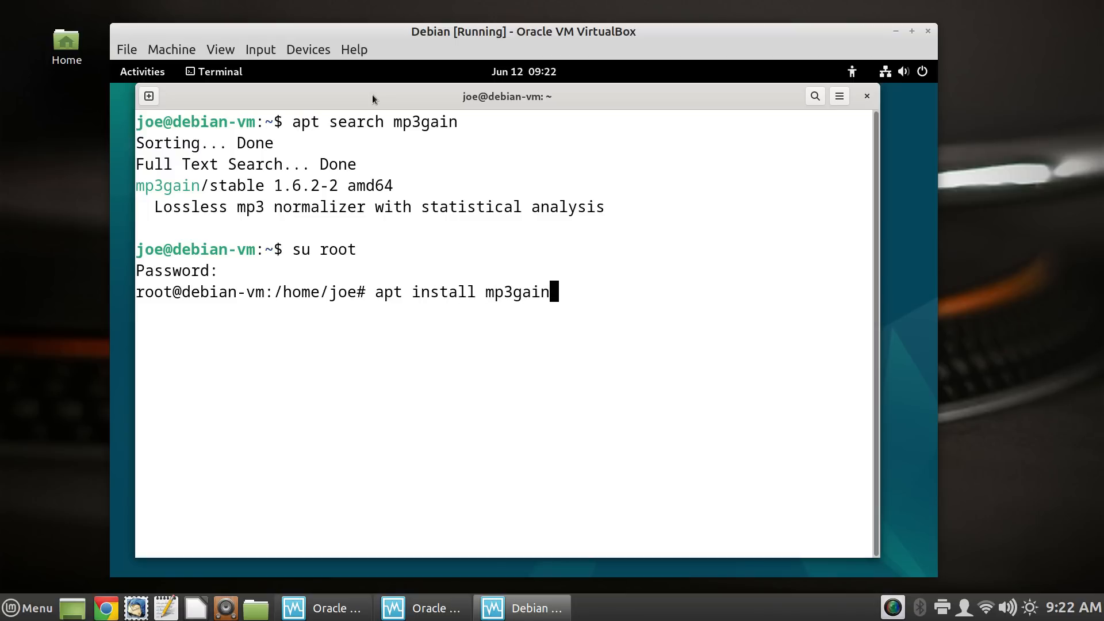
{"action": "key", "text": "Return"}
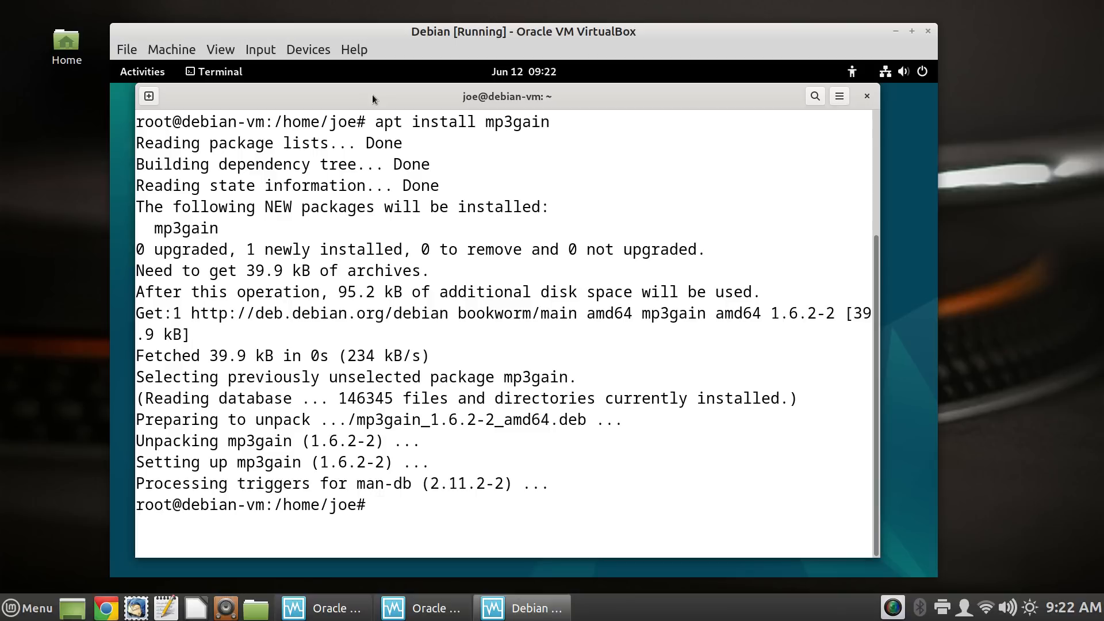
Step: Exit the root session and close the terminal window
{"action": "type", "text": "exit"}
{"action": "key", "text": "Return"}
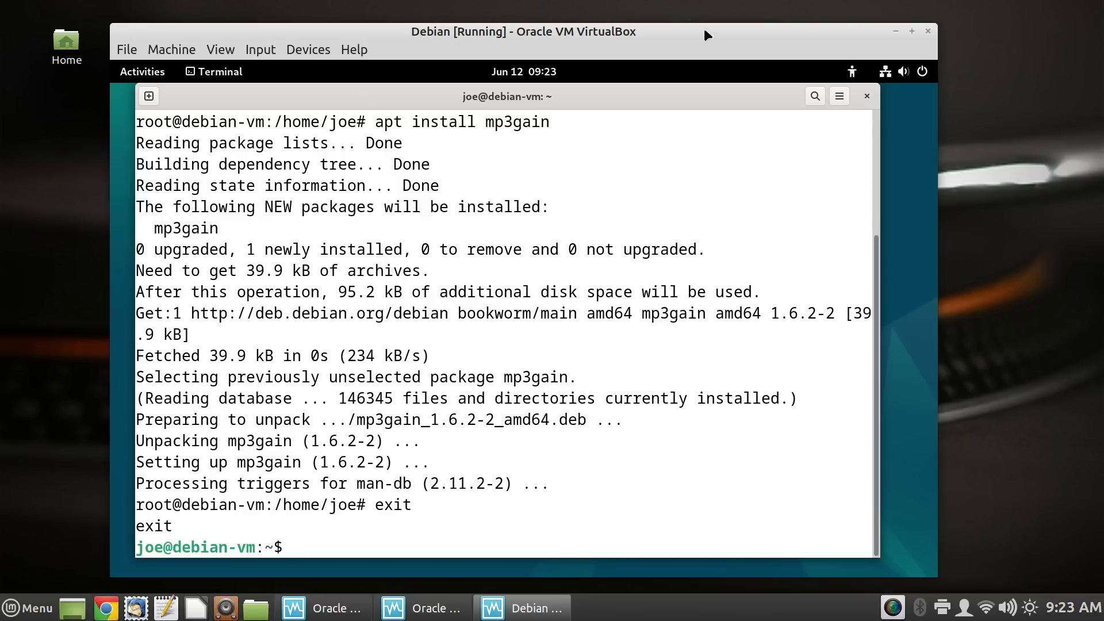
{"action": "left_click", "coordinate": [866, 96]}
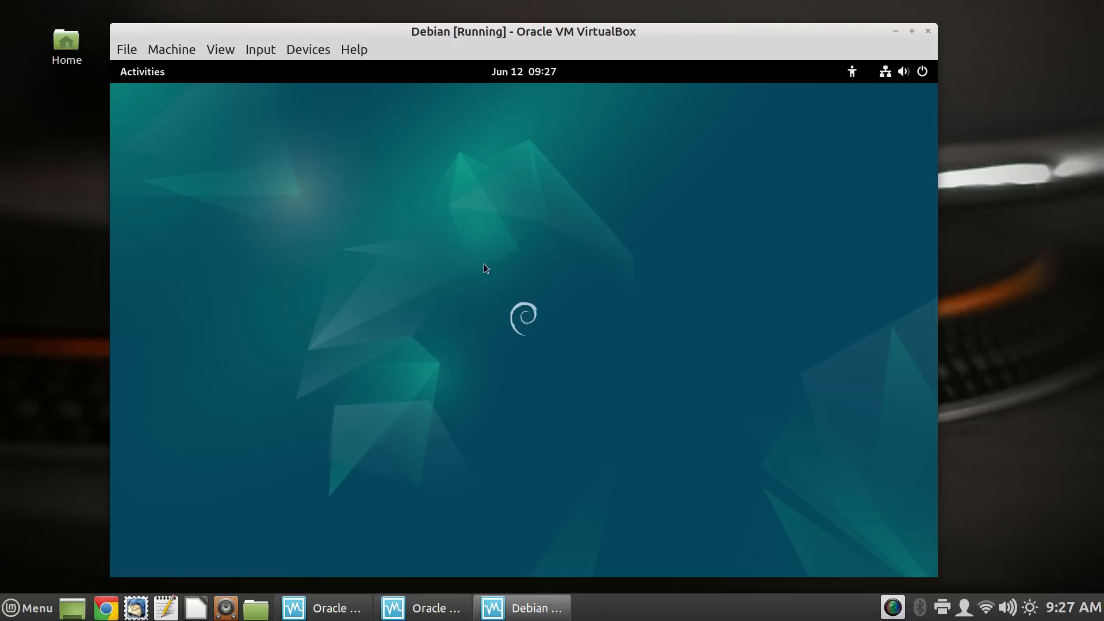
Step: Power off the Debian virtual machine from its desktop and confirm the shutdown
{"action": "left_click", "coordinate": [922, 71]}
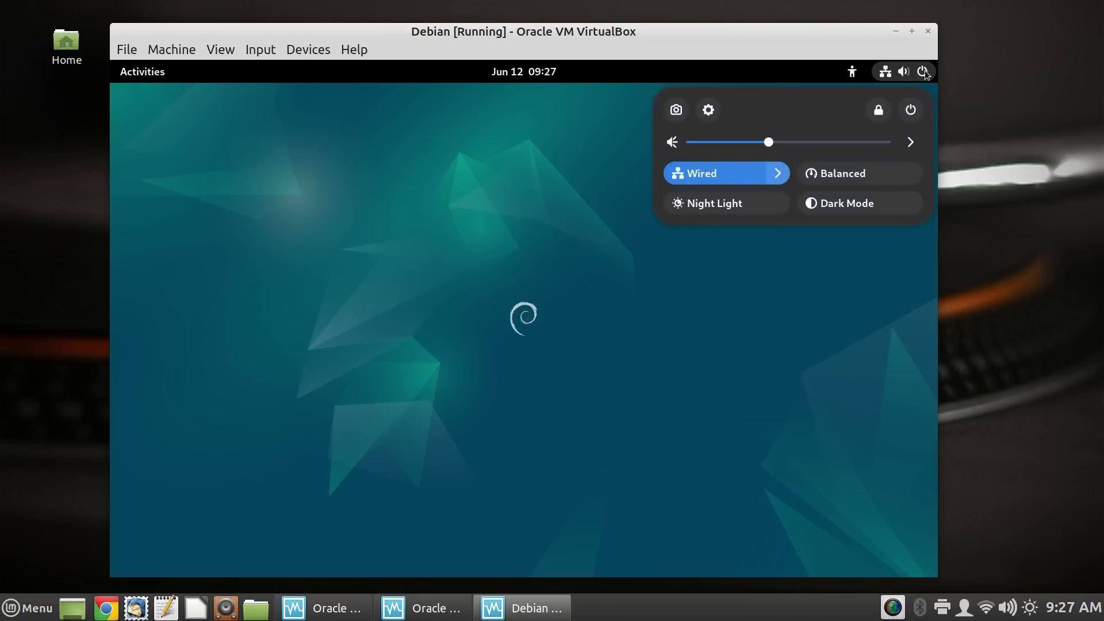
{"action": "left_click", "coordinate": [912, 109]}
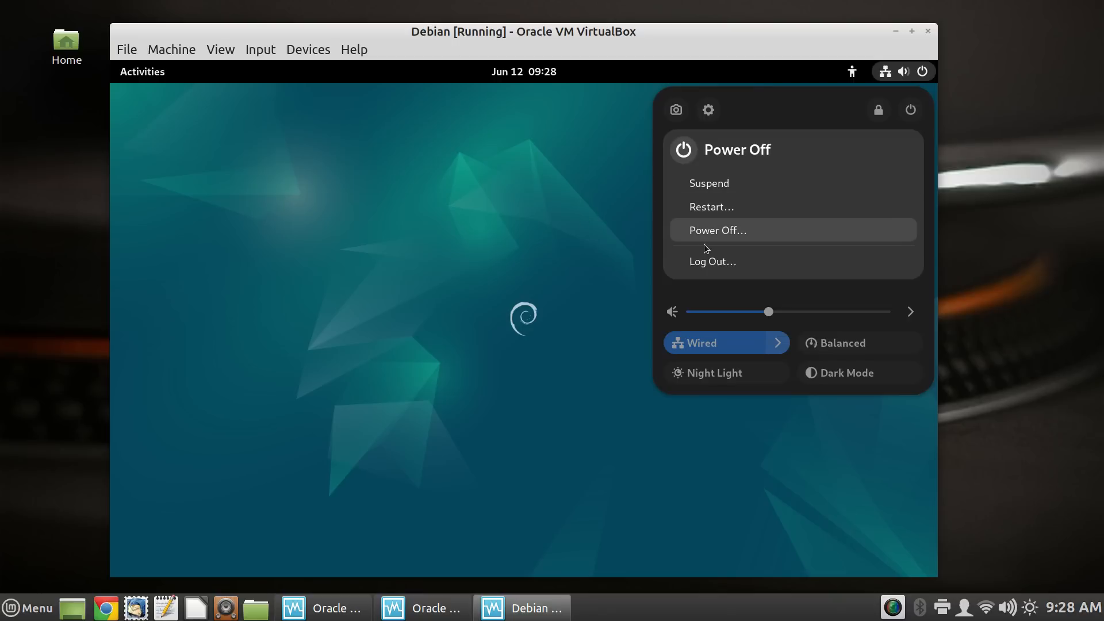
{"action": "left_click", "coordinate": [734, 233]}
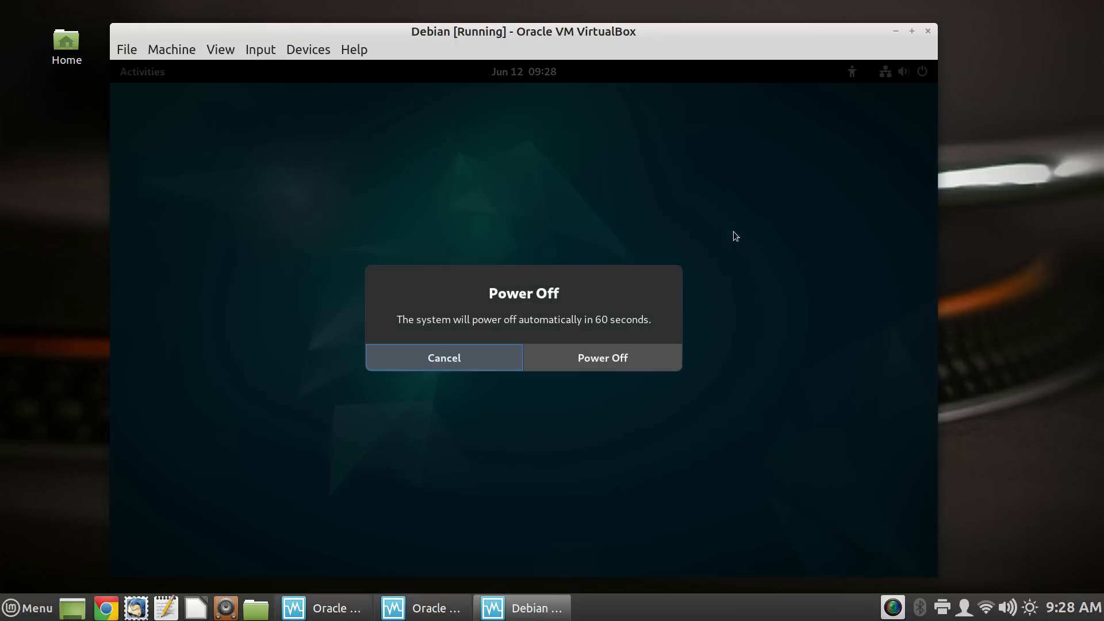
{"action": "left_click", "coordinate": [597, 355]}
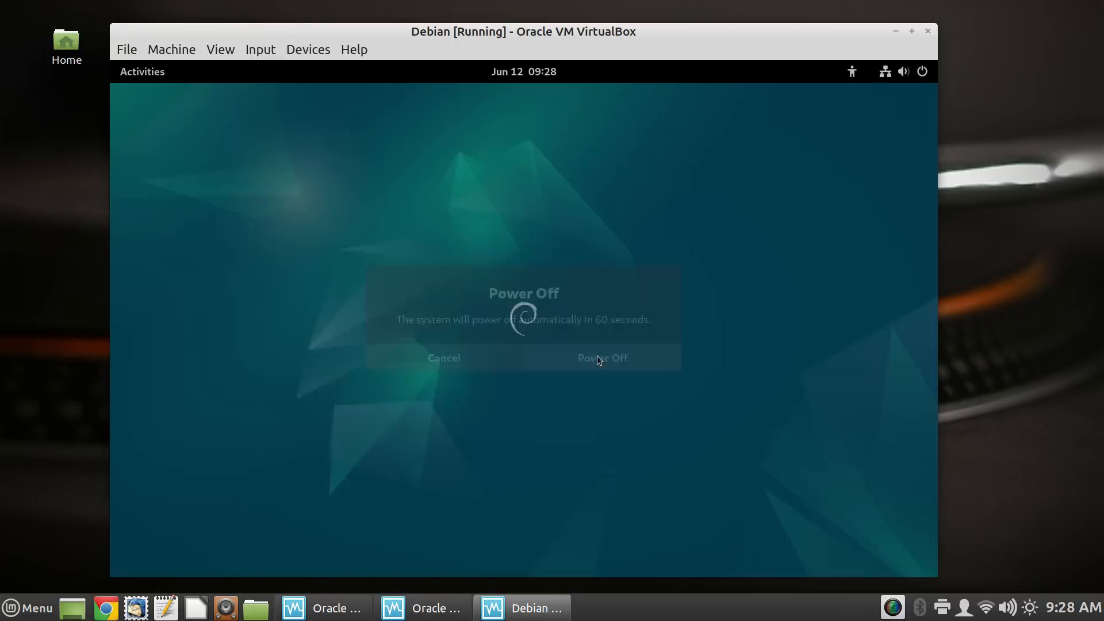